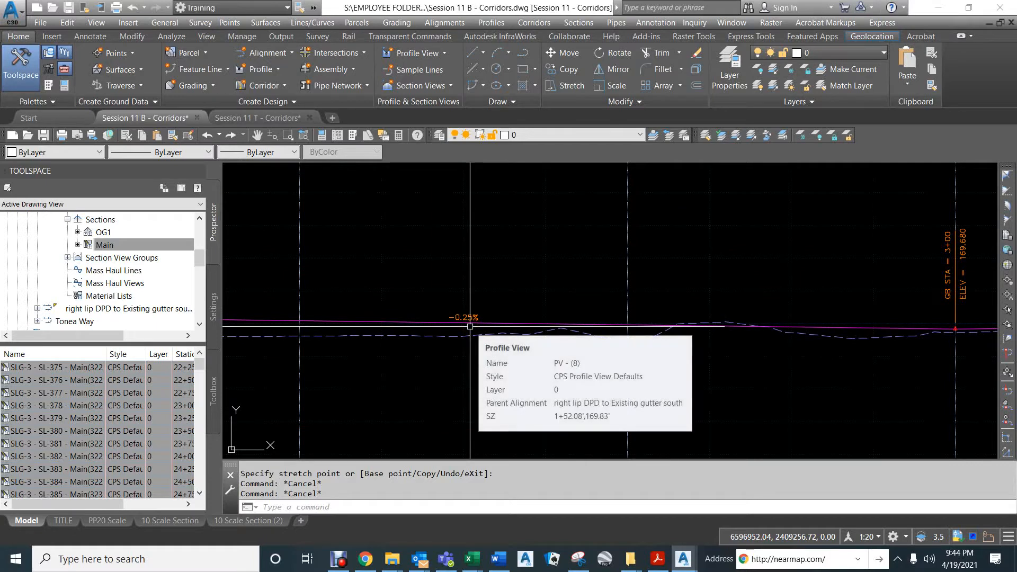
Step: Examine the profile view of the right lip DPD to Existing gutter south alignment along its full length
scroll(467, 330, down, 4)
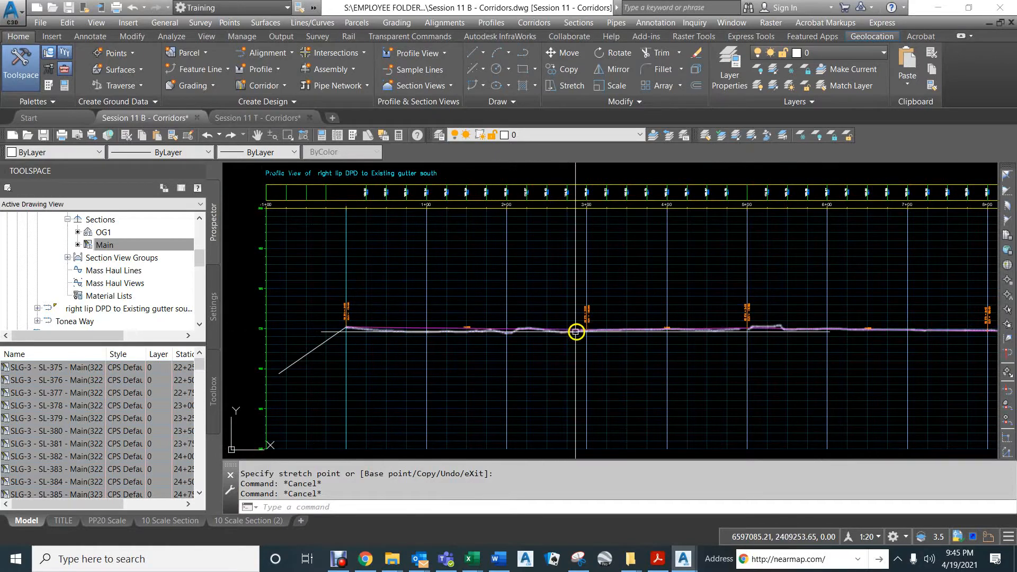
middle_drag(742, 331, 414, 315)
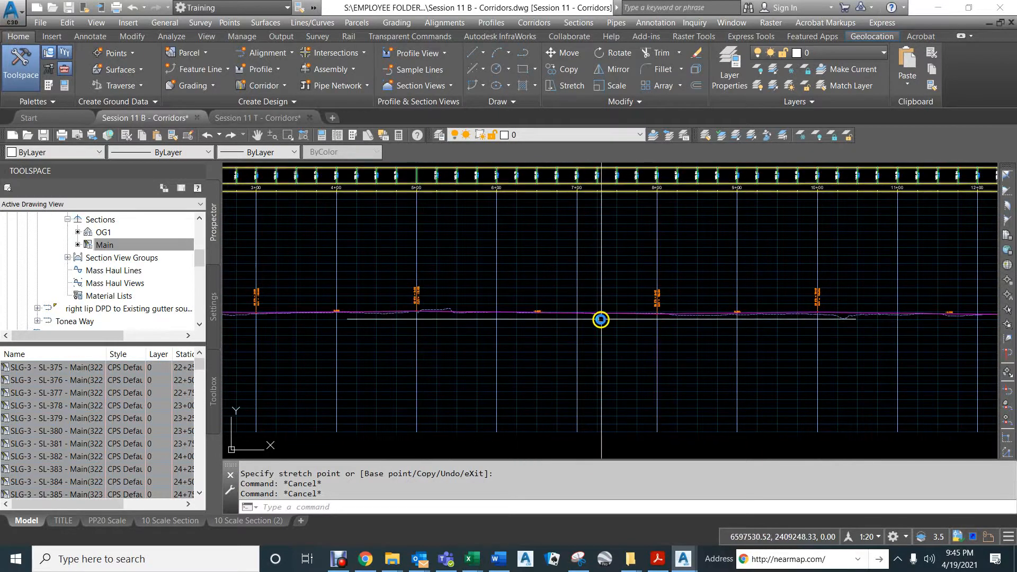
scroll(535, 316, up, 4)
middle_drag(819, 333, 330, 326)
middle_drag(690, 324, 367, 299)
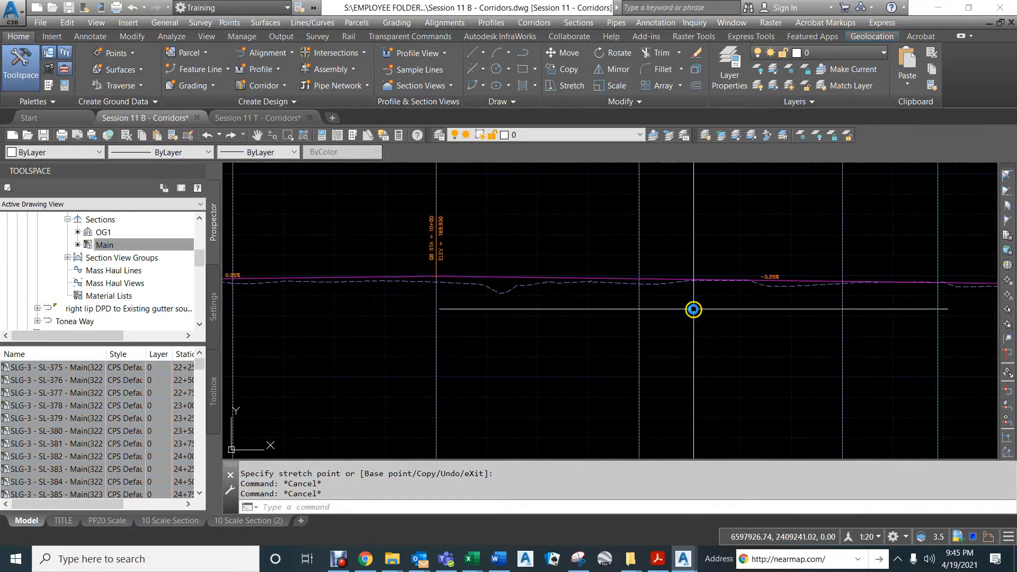
middle_drag(694, 309, 416, 307)
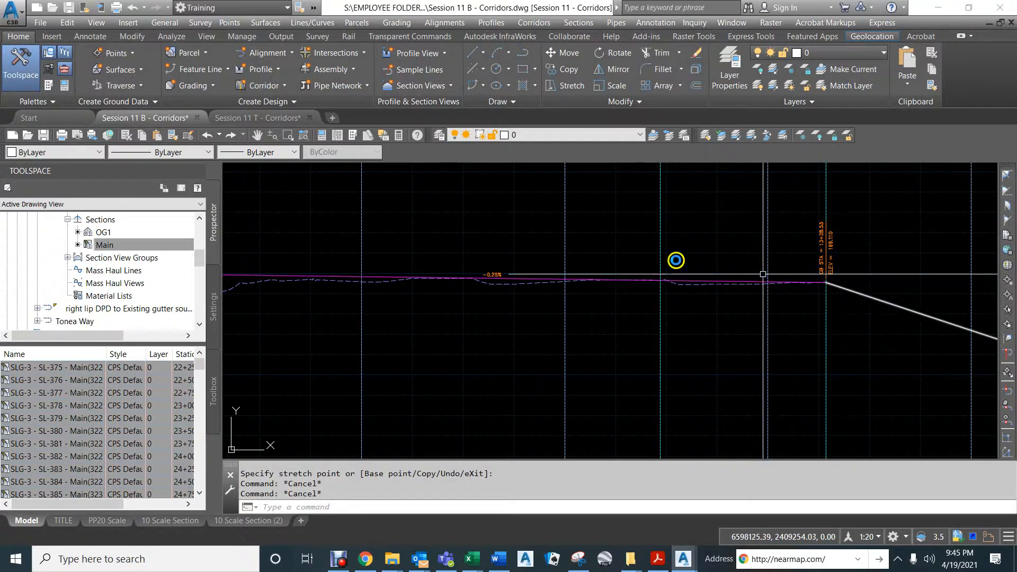
scroll(518, 256, down, 5)
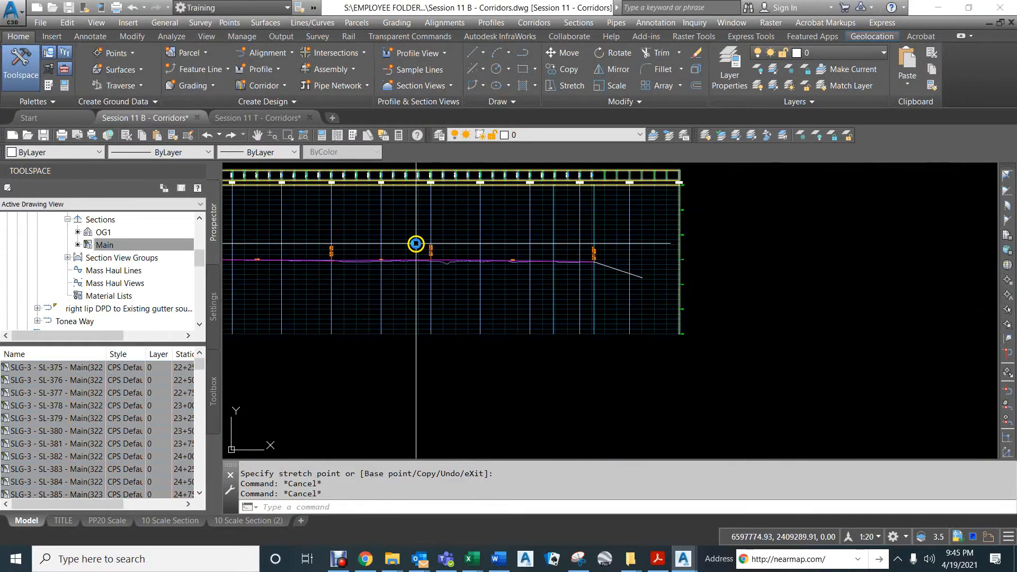
middle_drag(413, 243, 800, 282)
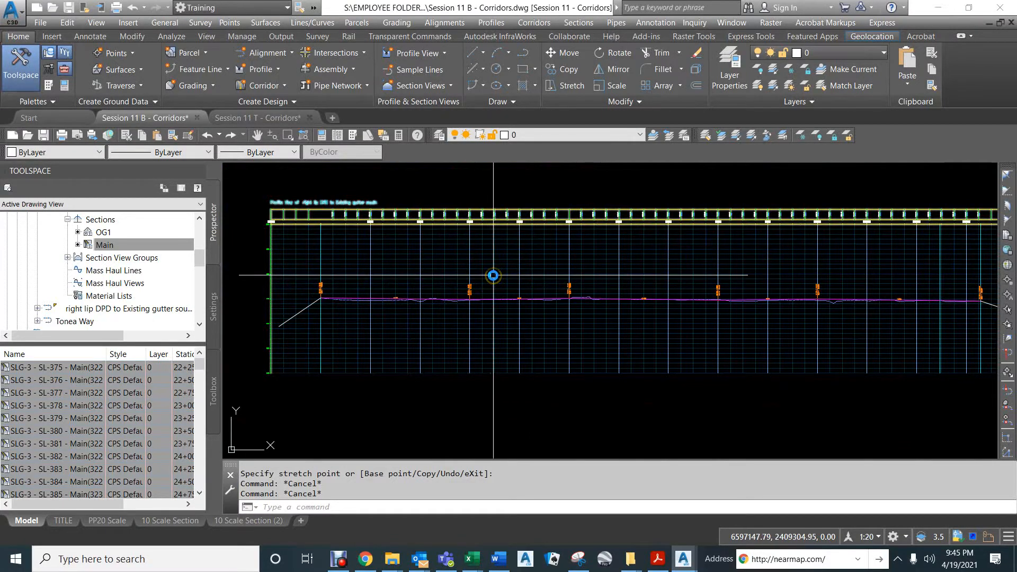
scroll(491, 274, down, 5)
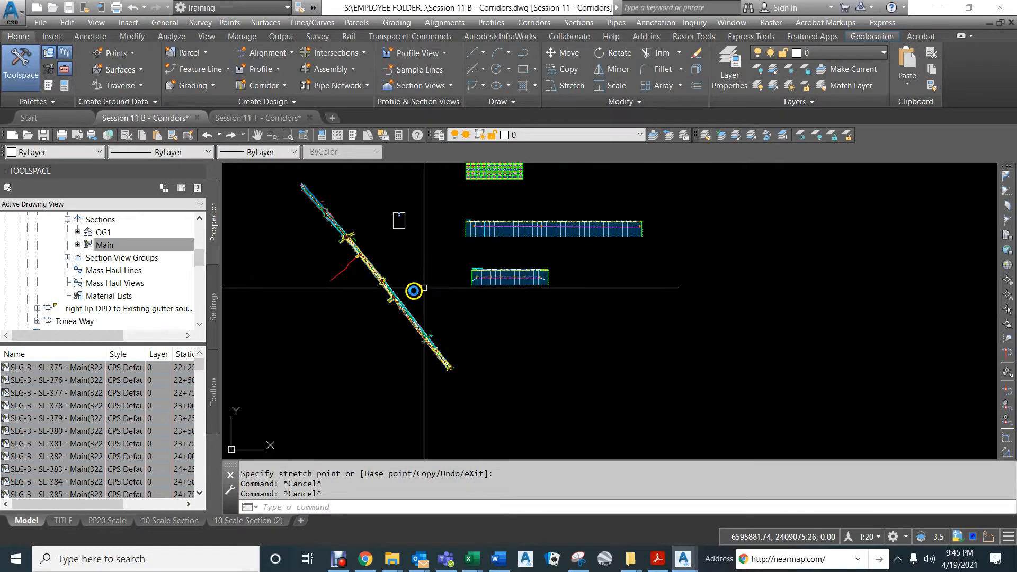
Step: Open the target mapping of the Main corridor's Degarmo Park south region, starting at station 31+28.20
scroll(401, 305, up, 5)
scroll(344, 295, up, 5)
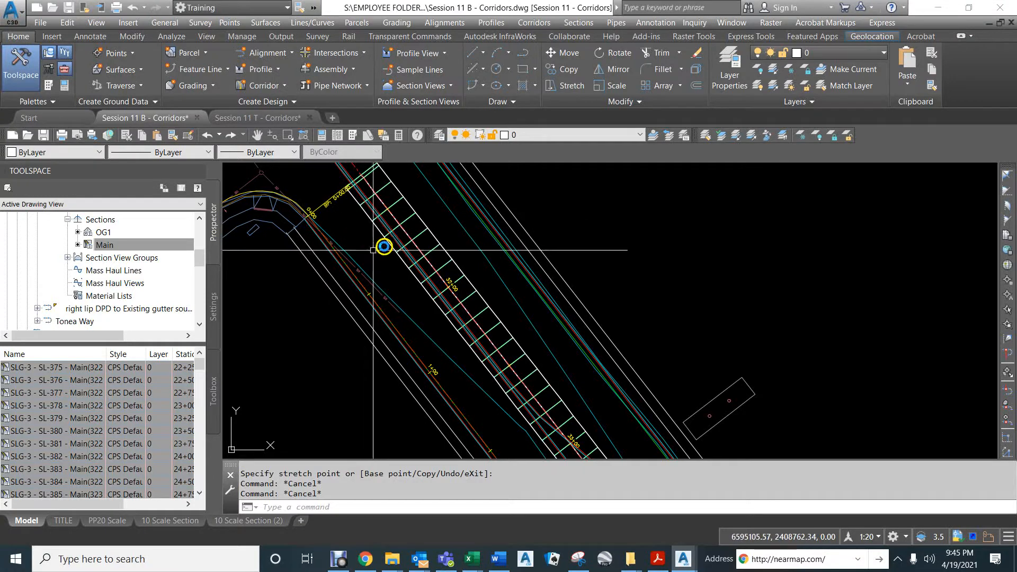
click(415, 225)
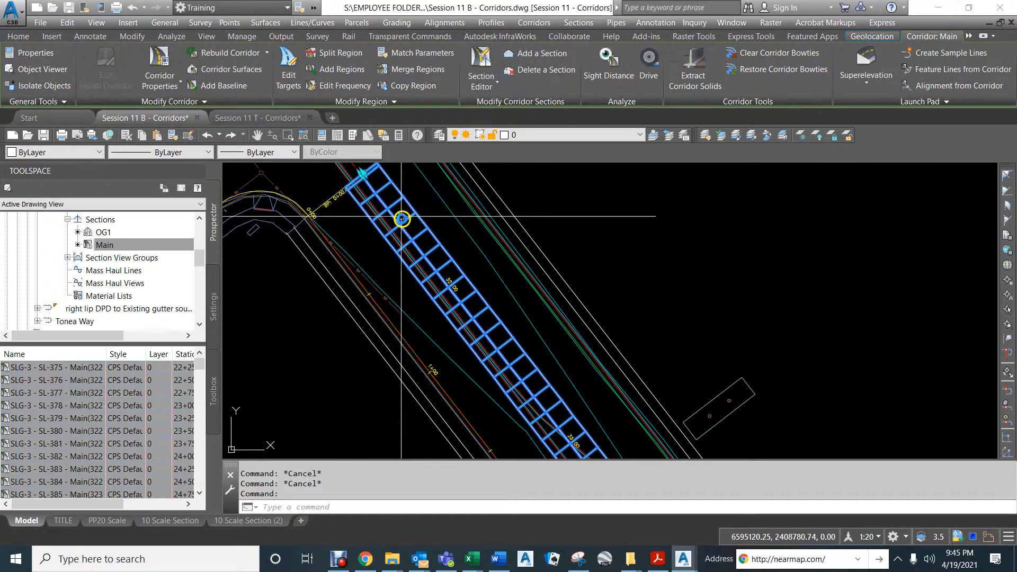
click(288, 74)
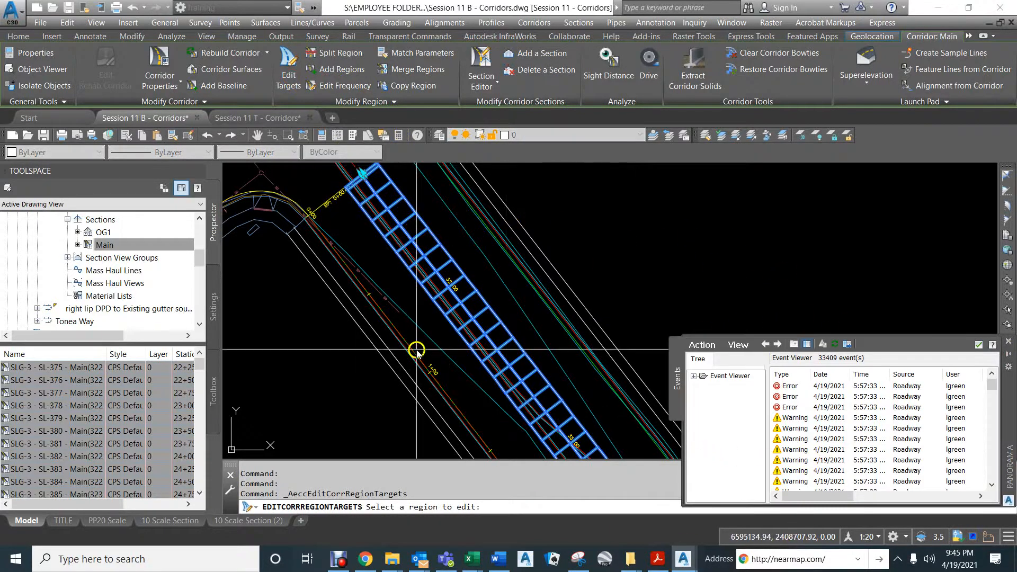
click(427, 249)
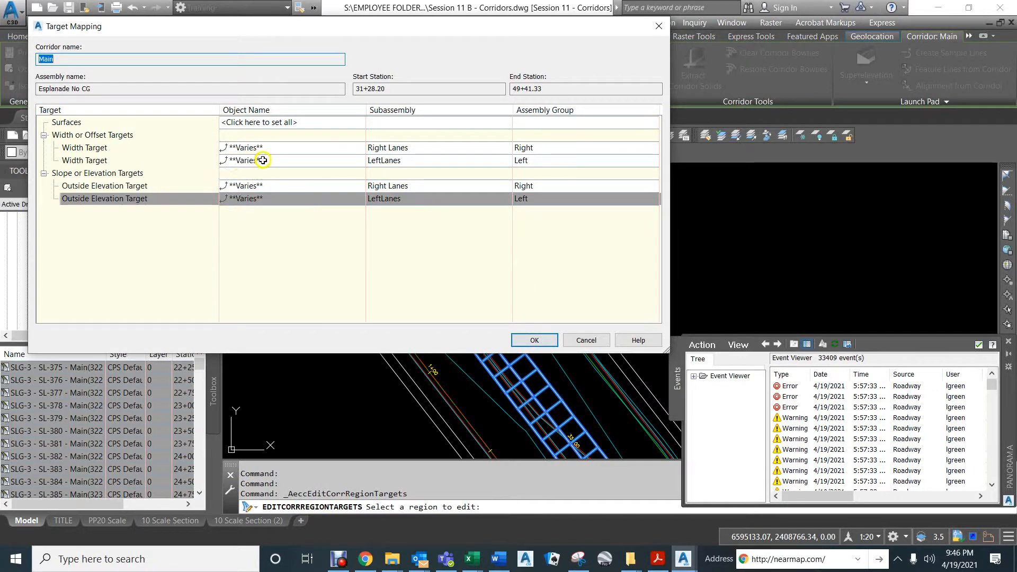
Step: Add the right lip DPD to Existing gutter south alignment to the Right Lanes width target
click(291, 152)
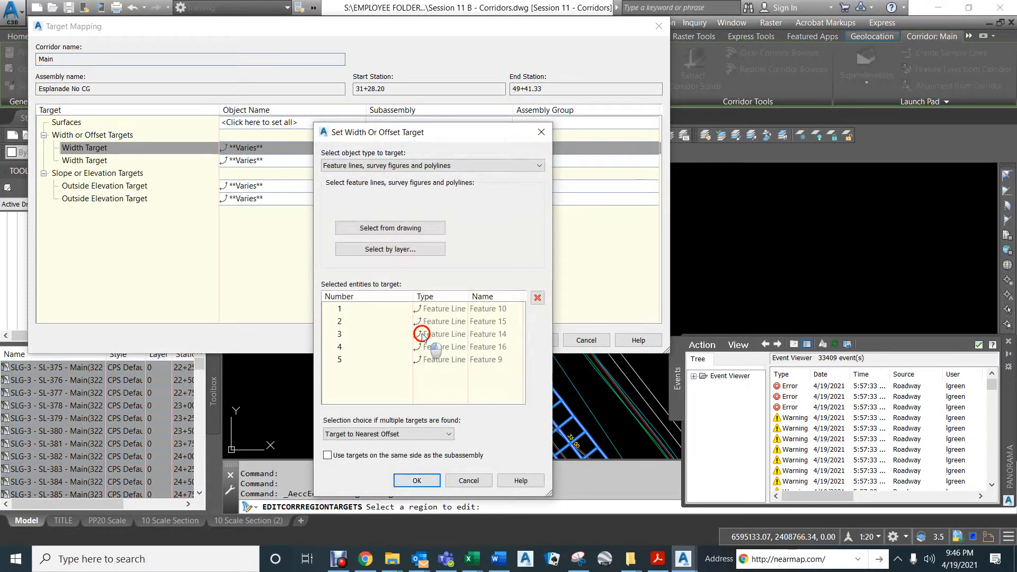
click(450, 162)
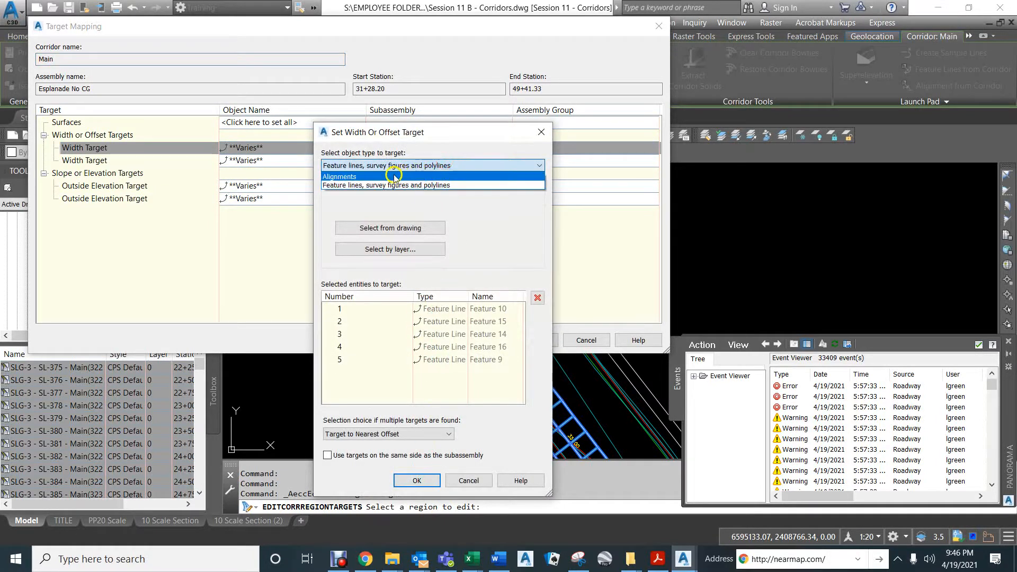
click(393, 175)
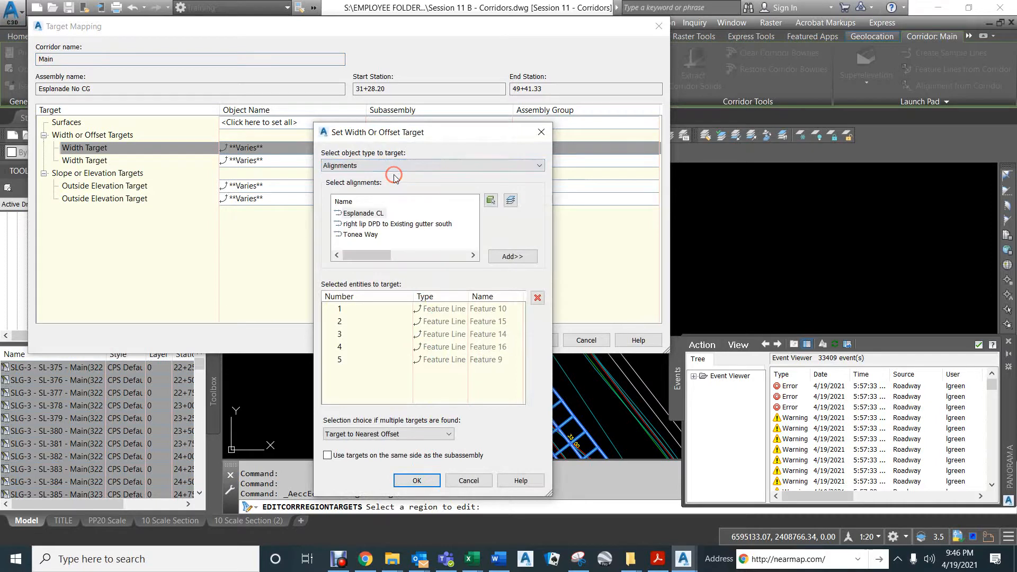
click(372, 225)
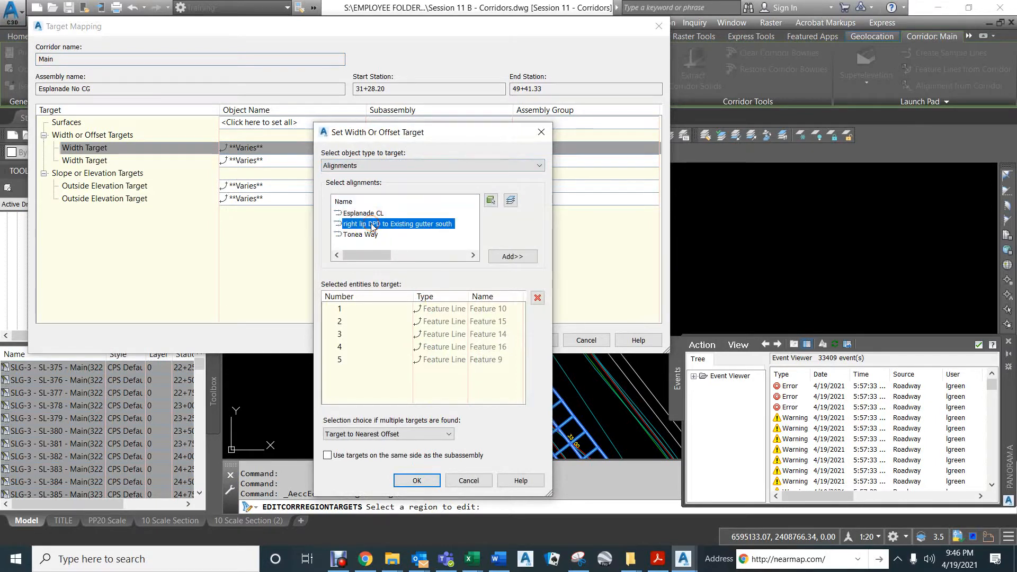
click(513, 257)
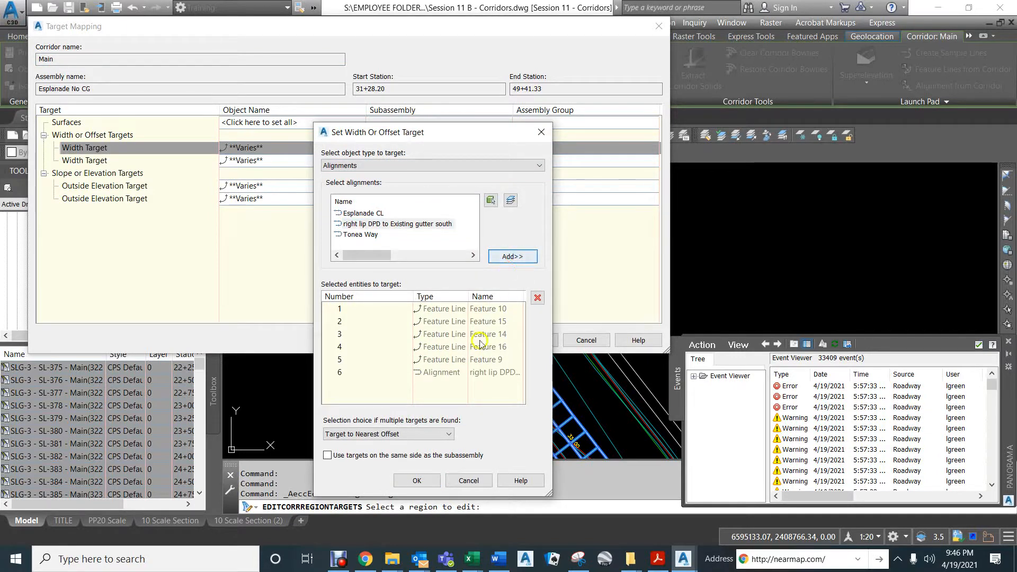
click(416, 481)
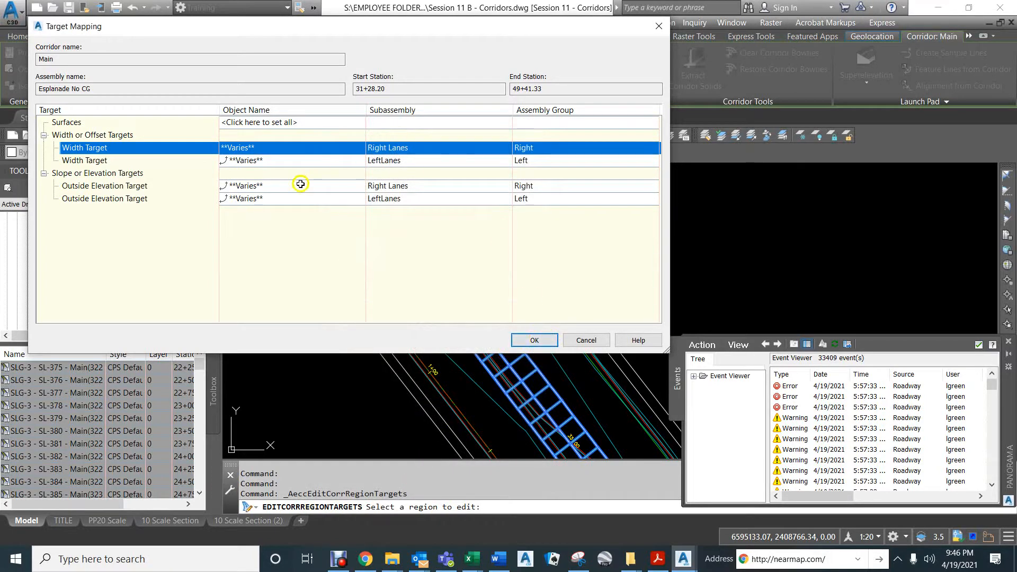
Step: Add the Proposed lip profile of the right lip DPD to Existing gutter south alignment to the Right Lanes outside elevation target and apply the mapping
click(276, 188)
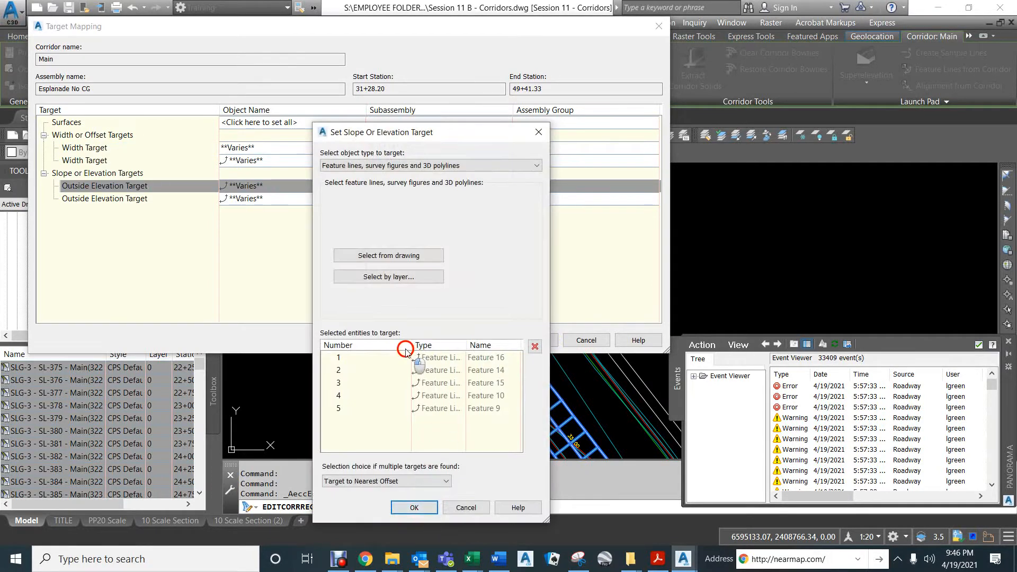
click(411, 166)
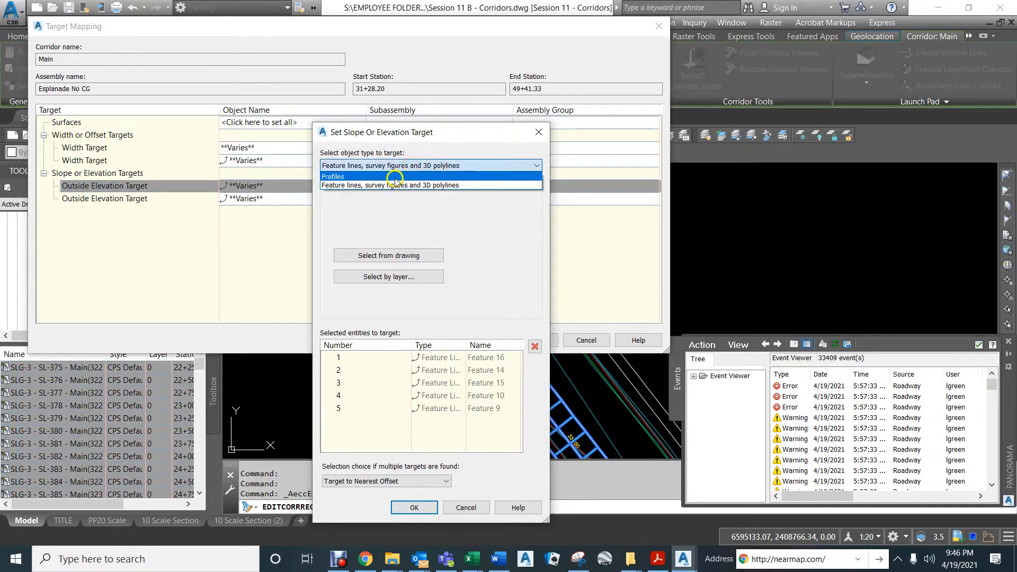
click(394, 177)
click(379, 217)
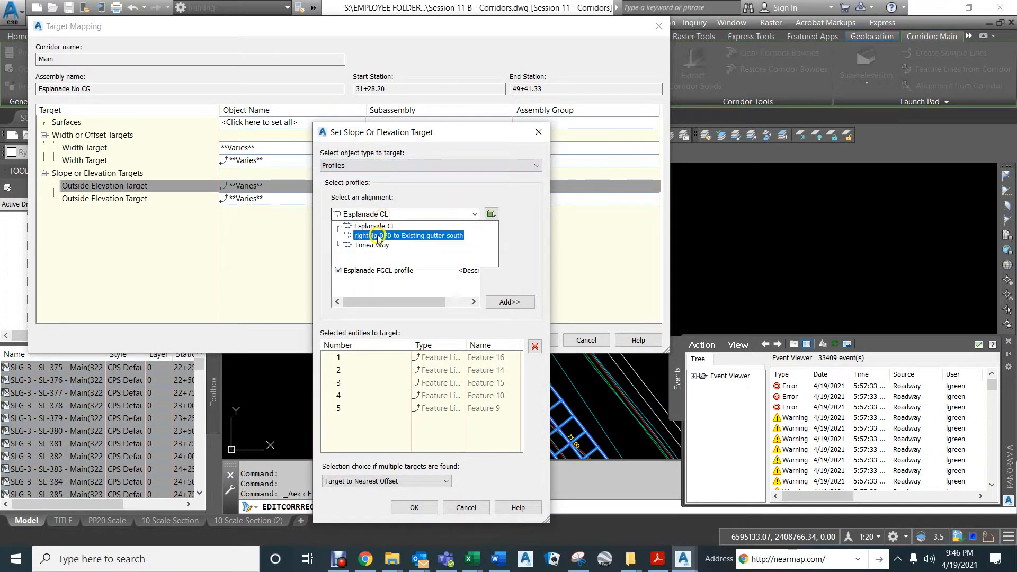
click(376, 235)
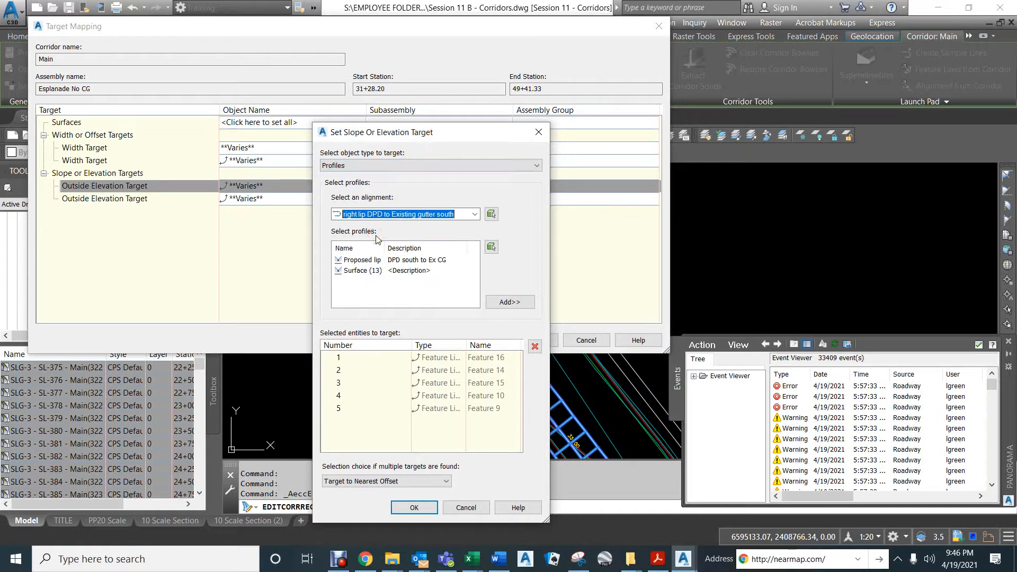
click(357, 261)
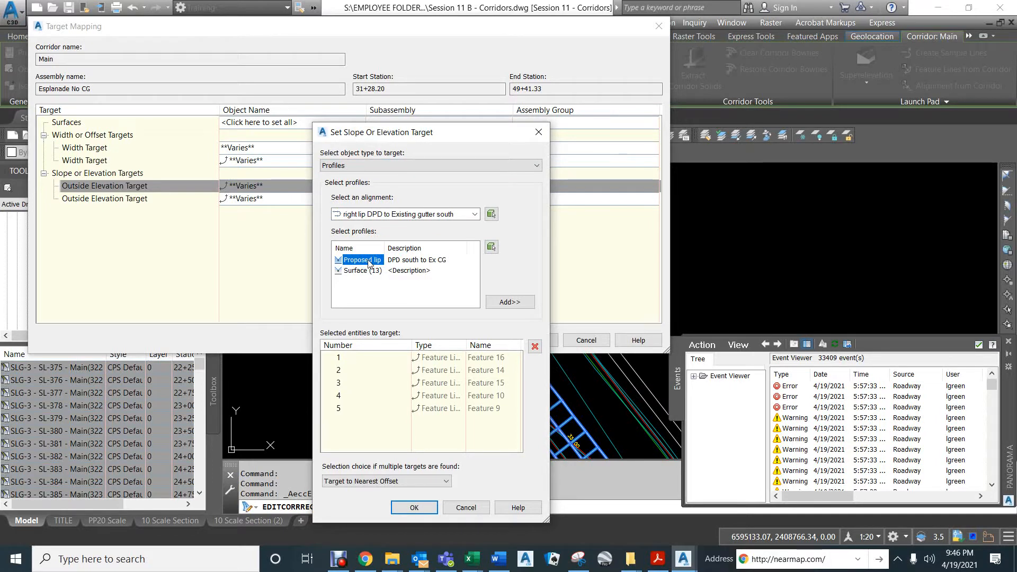
click(507, 301)
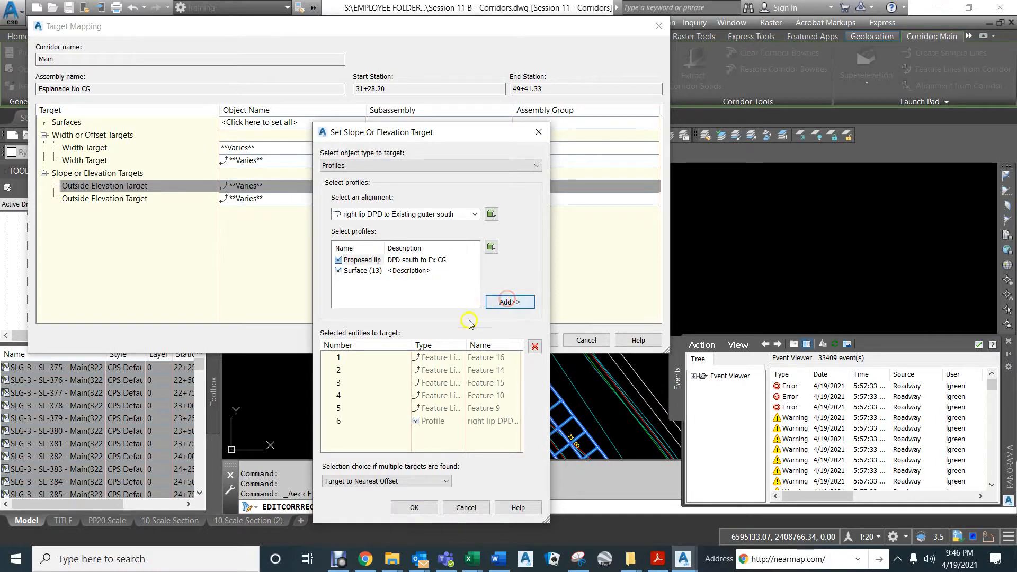
click(412, 508)
click(512, 341)
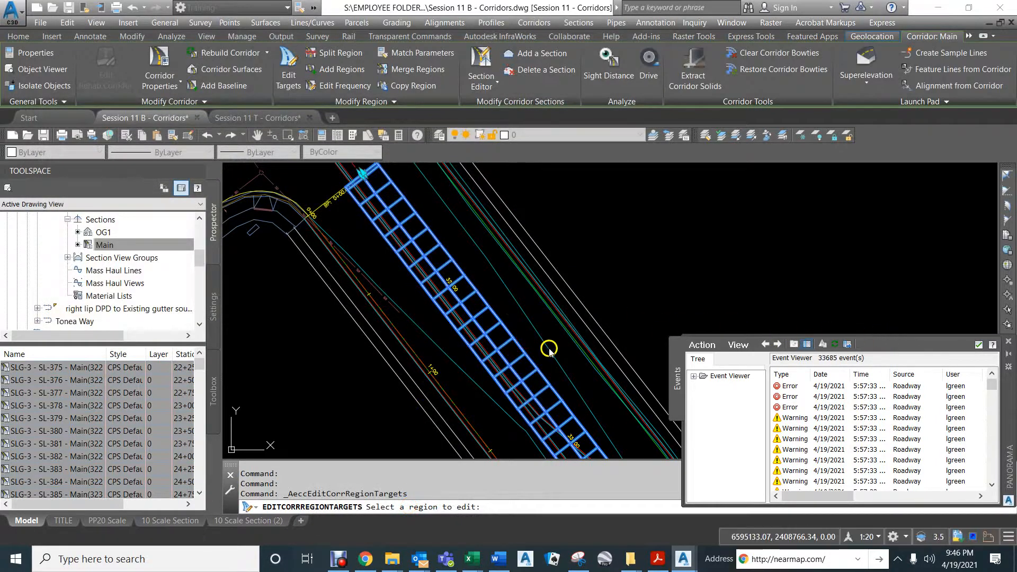
Step: End region target editing and inspect the corridor along the Degarmo Park south region and back to the intersections before it
scroll(485, 324, down, 4)
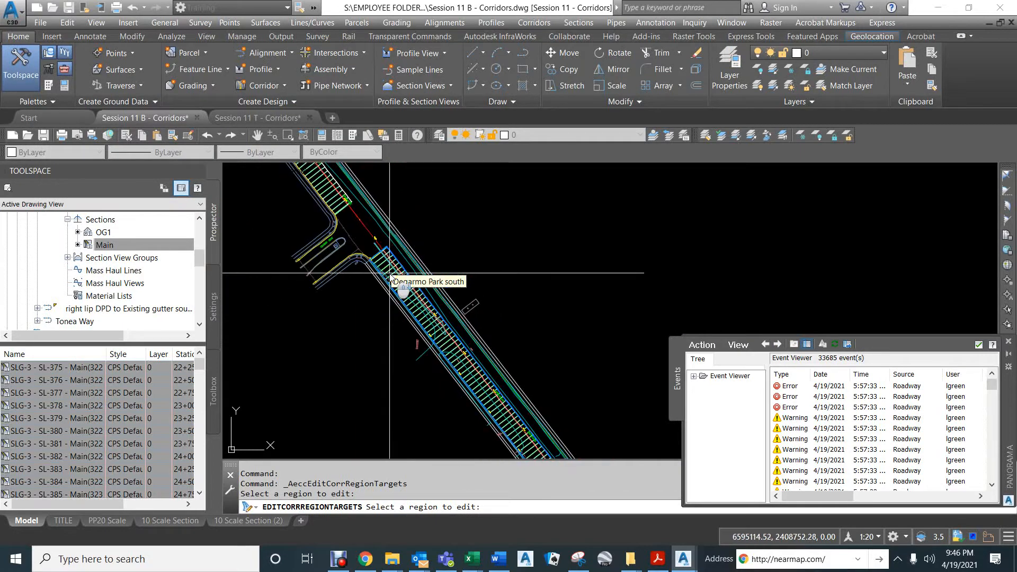
middle_drag(529, 399, 418, 208)
middle_drag(515, 346, 431, 212)
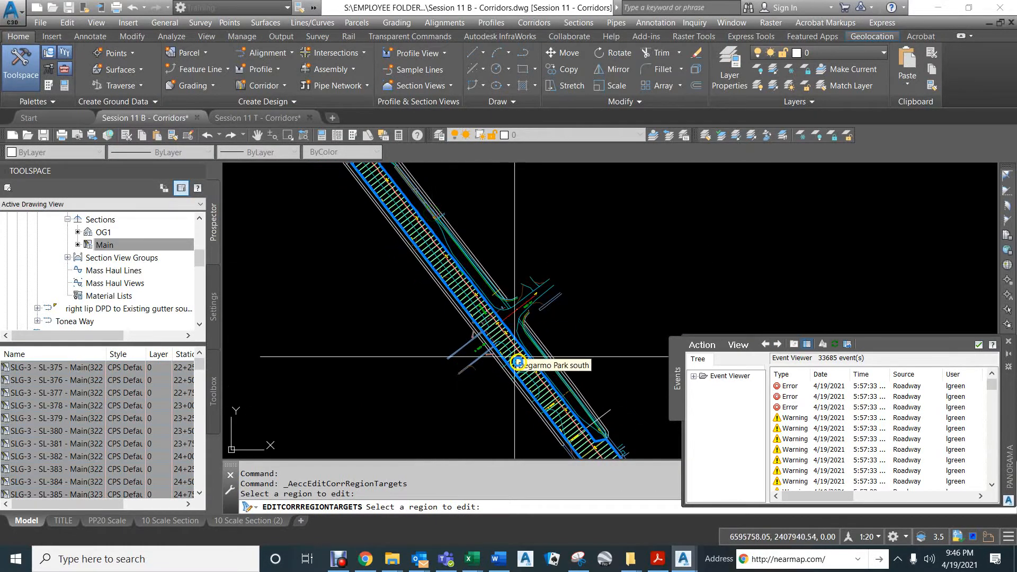
middle_drag(517, 357, 388, 201)
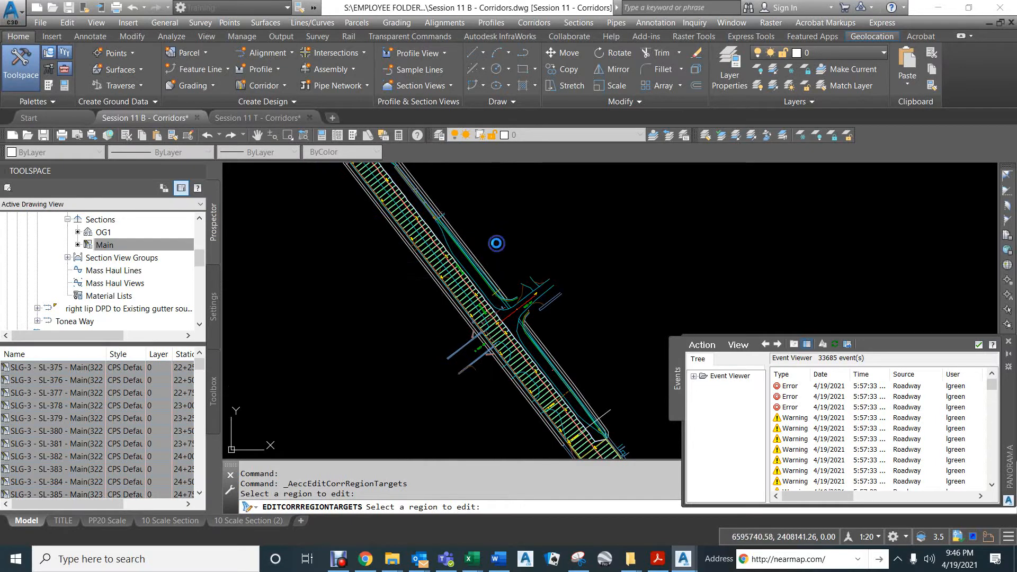
click(476, 319)
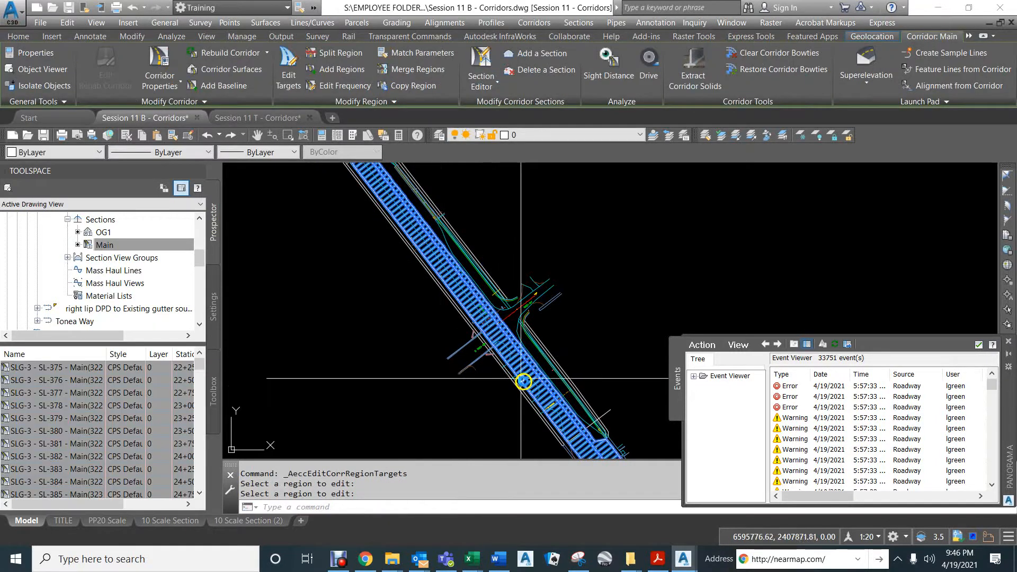
middle_drag(522, 379, 454, 268)
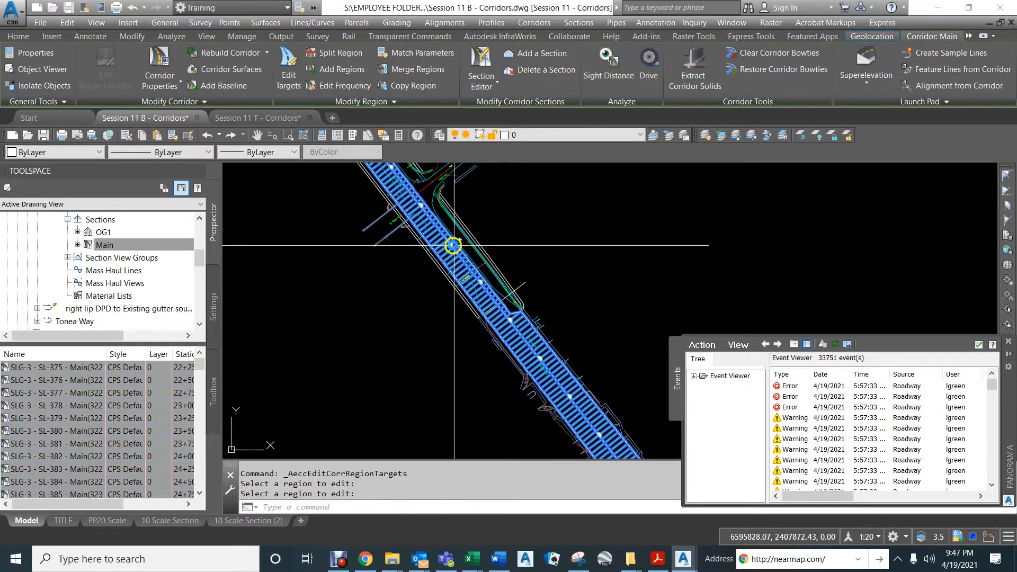
middle_drag(411, 231, 511, 392)
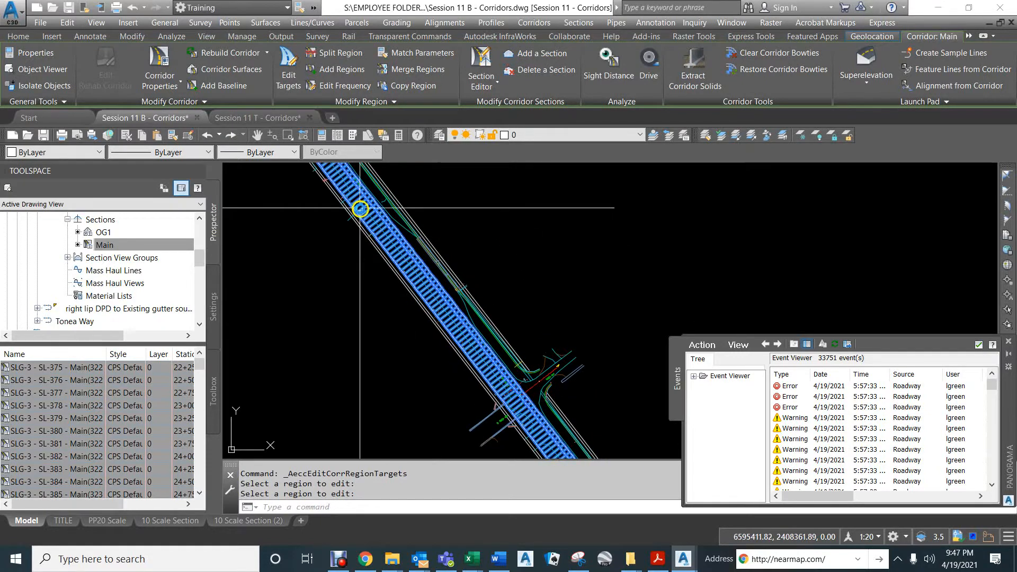
middle_drag(359, 208, 489, 392)
middle_drag(376, 233, 423, 299)
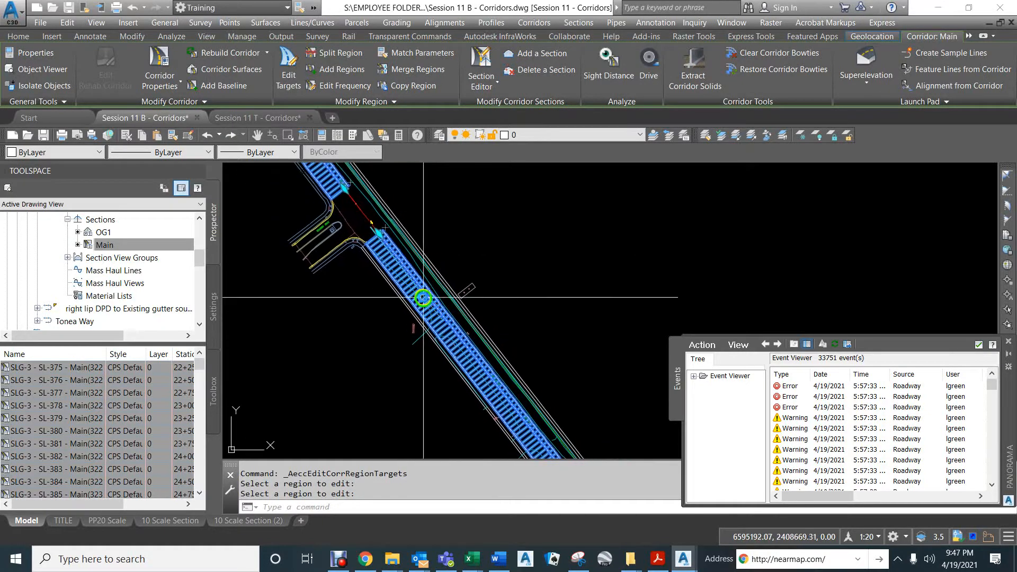
middle_drag(370, 198, 470, 331)
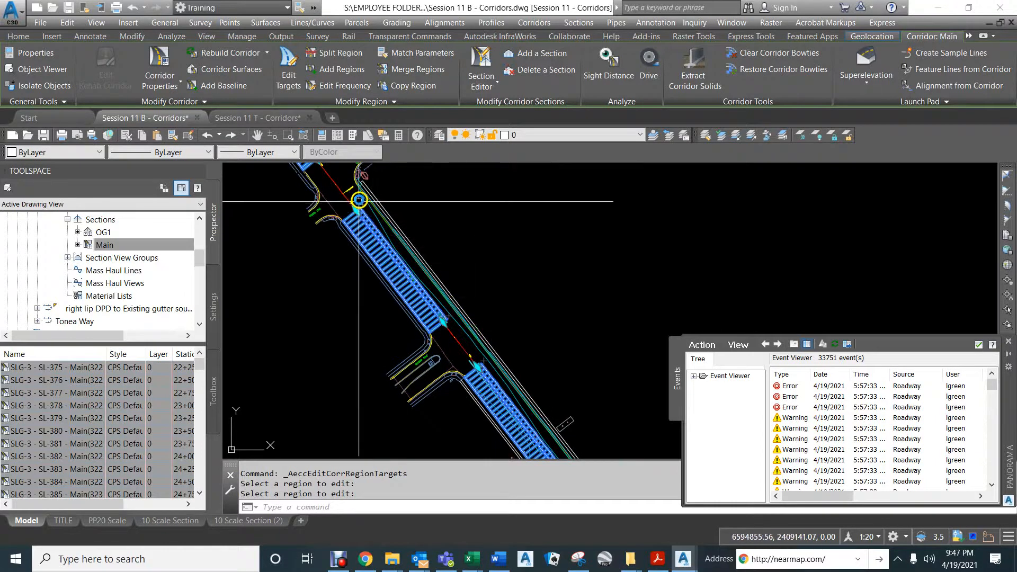
Step: Select the line along the unwidened side of the road near station 27+00 and examine how far it runs beside the corridor
scroll(360, 195, up, 3)
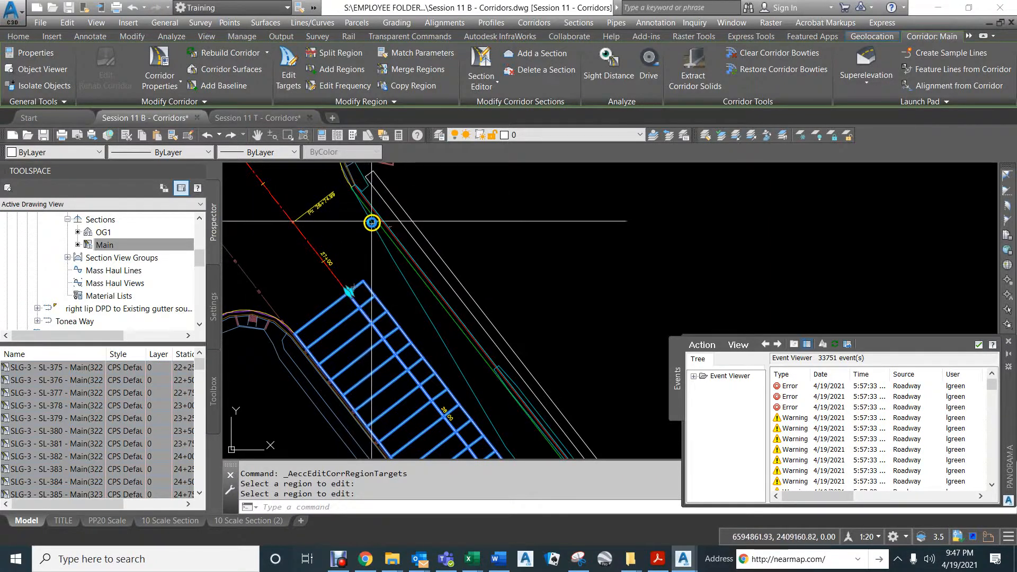
key(Return)
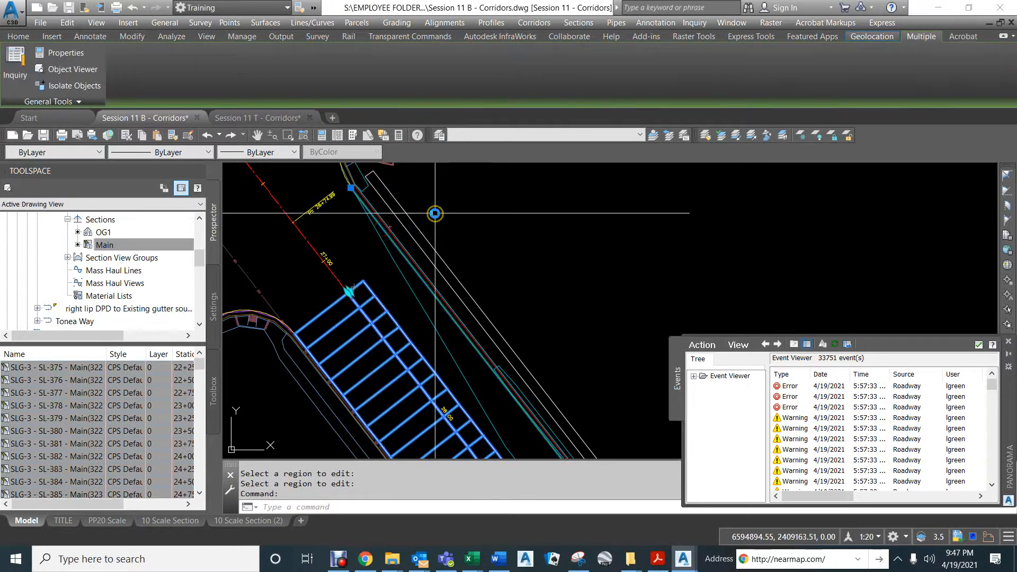
scroll(434, 213, down, 4)
scroll(434, 214, down, 2)
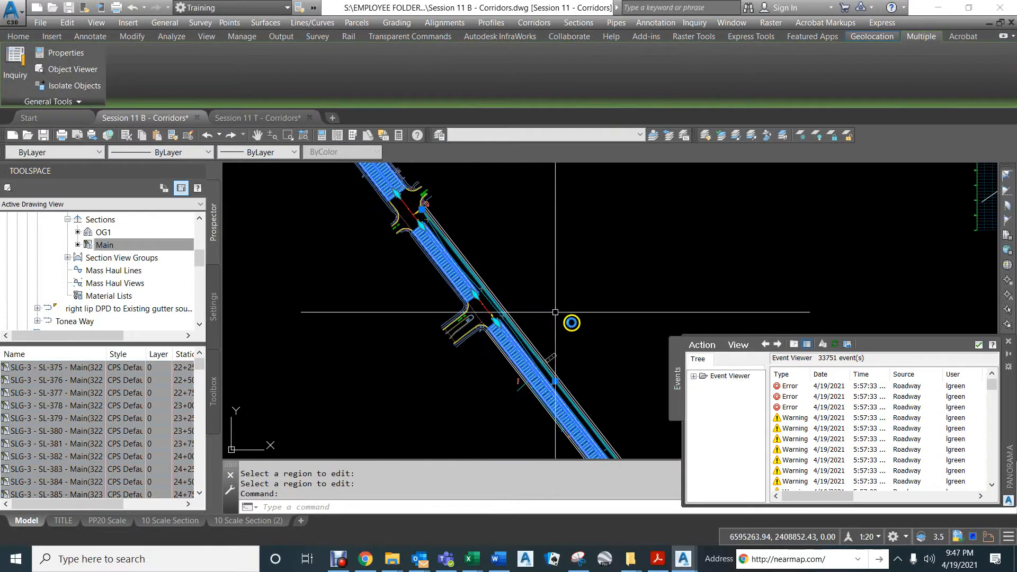
Step: Clear the selection, select the r-lip line beside the corridor near station 28+00 and examine how far it runs along the road
middle_drag(584, 331, 580, 306)
key(Escape)
key(Escape)
key(Escape)
scroll(440, 207, up, 3)
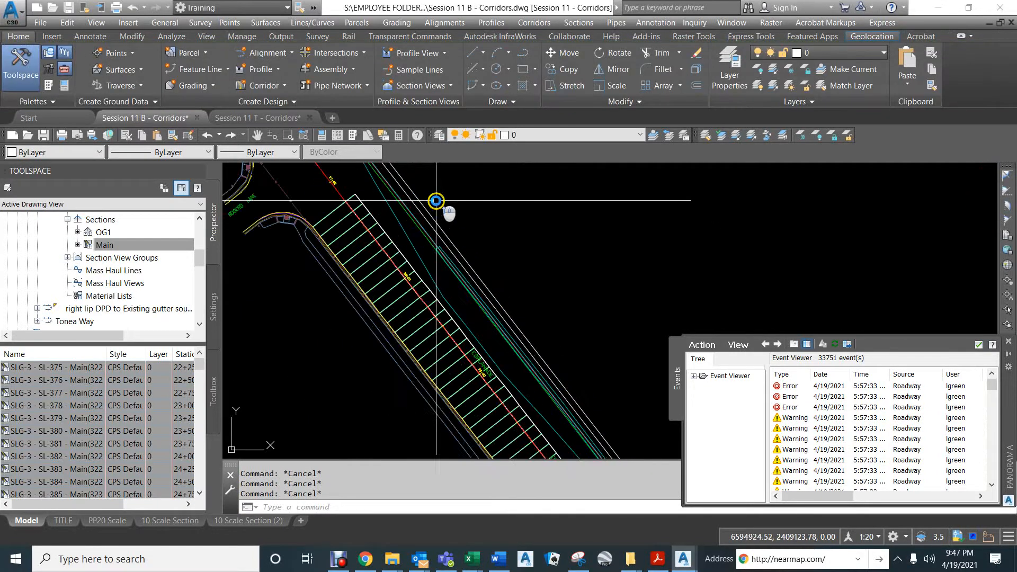
scroll(402, 216, up, 4)
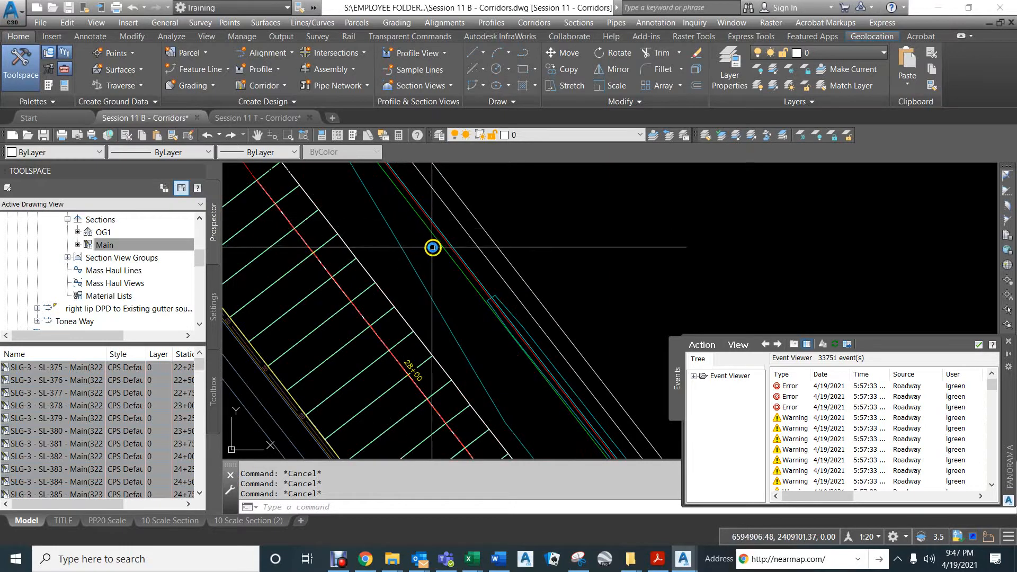
click(447, 254)
scroll(461, 242, down, 6)
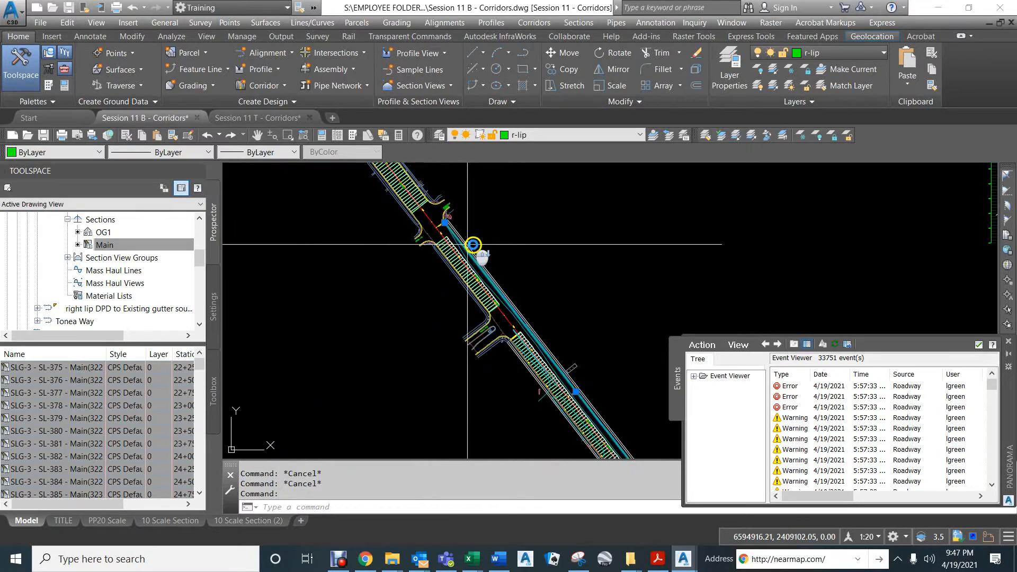
mouse_move(587, 313)
middle_down()
mouse_move(539, 248)
mouse_move(520, 189)
middle_up()
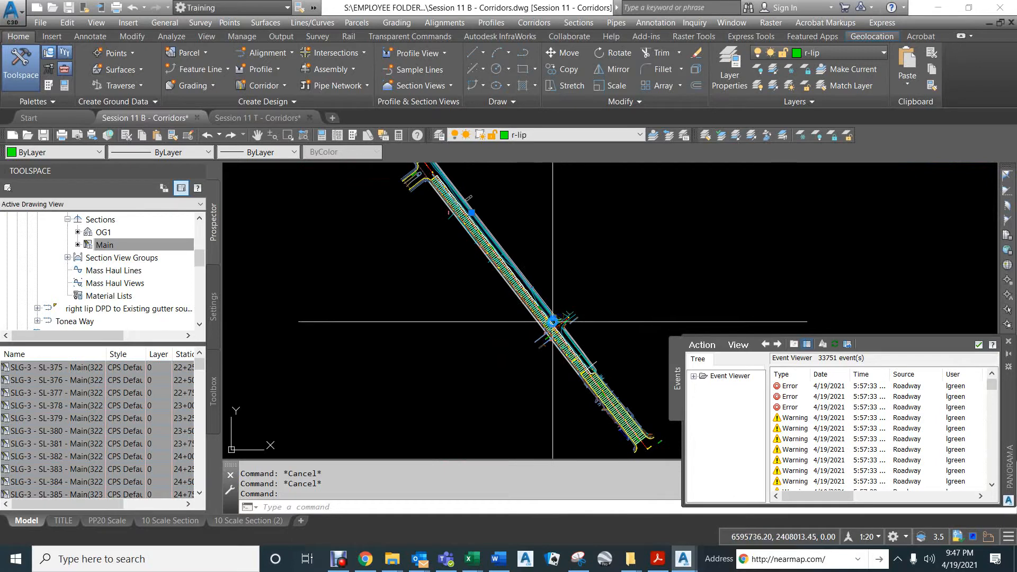
middle_drag(456, 250, 477, 376)
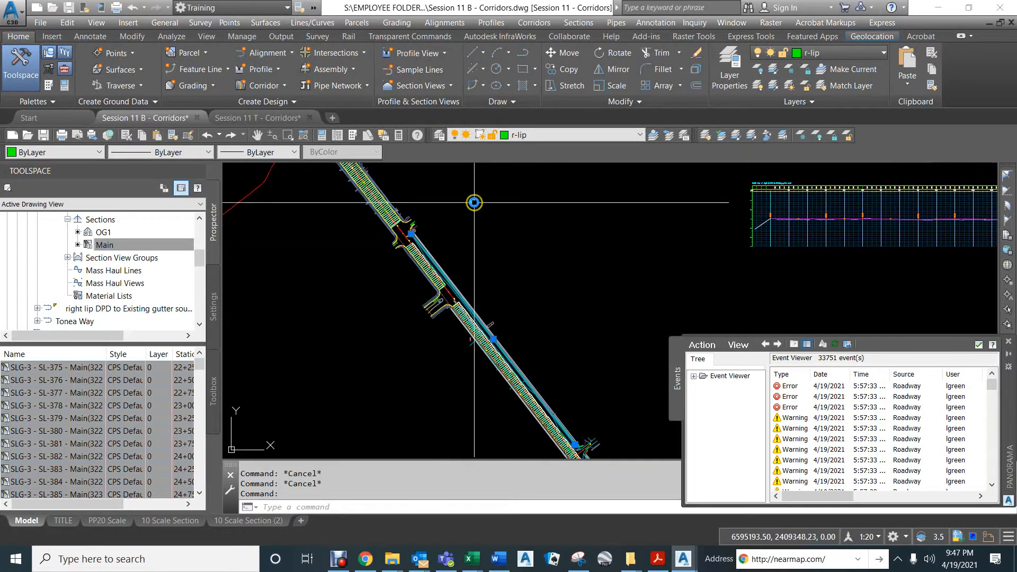
Step: Create an alignment from the r-lip line named "Left Lip from DP", without adding curves between tangents and with the existing entities erased
click(258, 53)
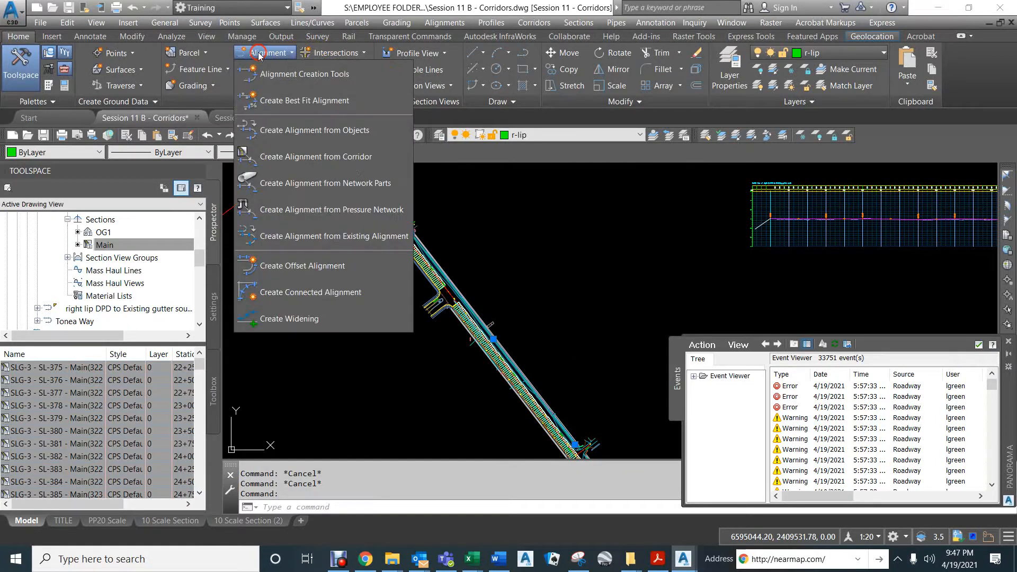
click(293, 131)
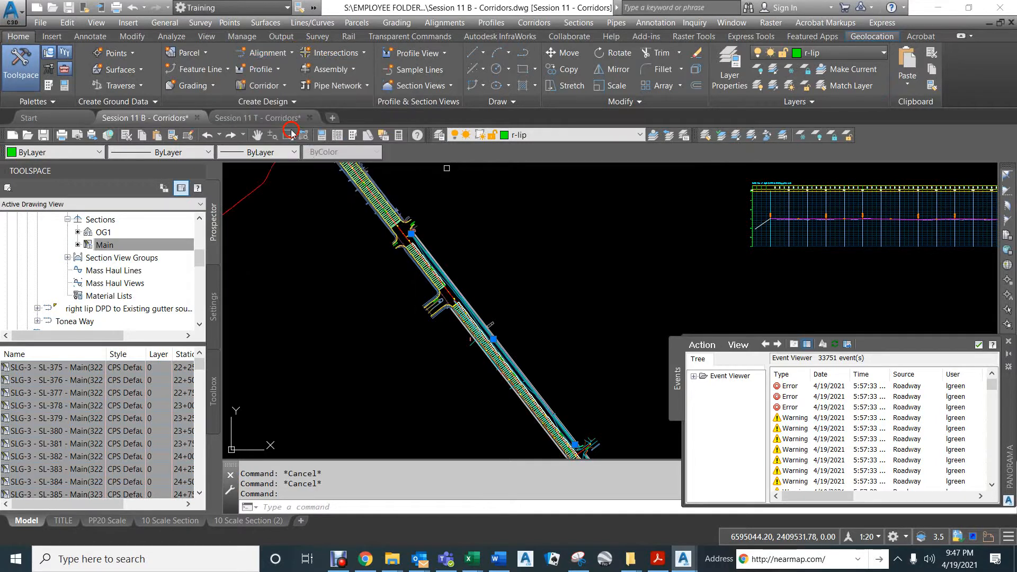
scroll(419, 243, up, 5)
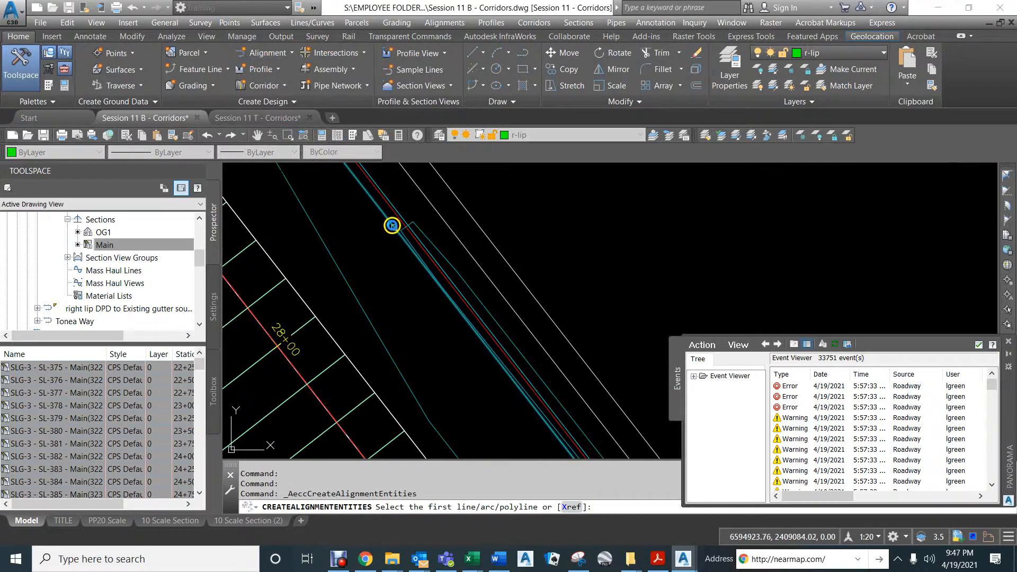
click(388, 222)
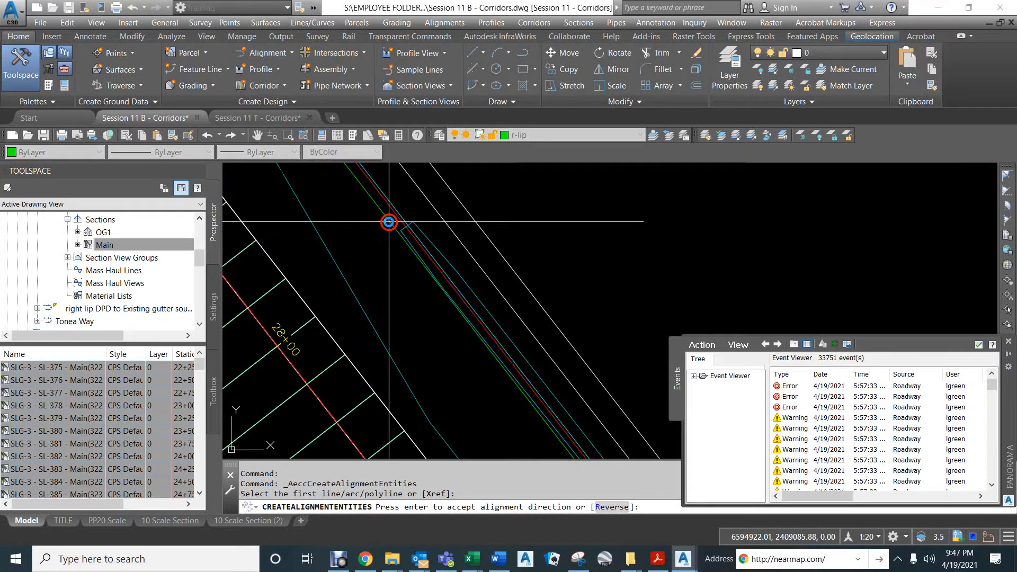
right_click(375, 250)
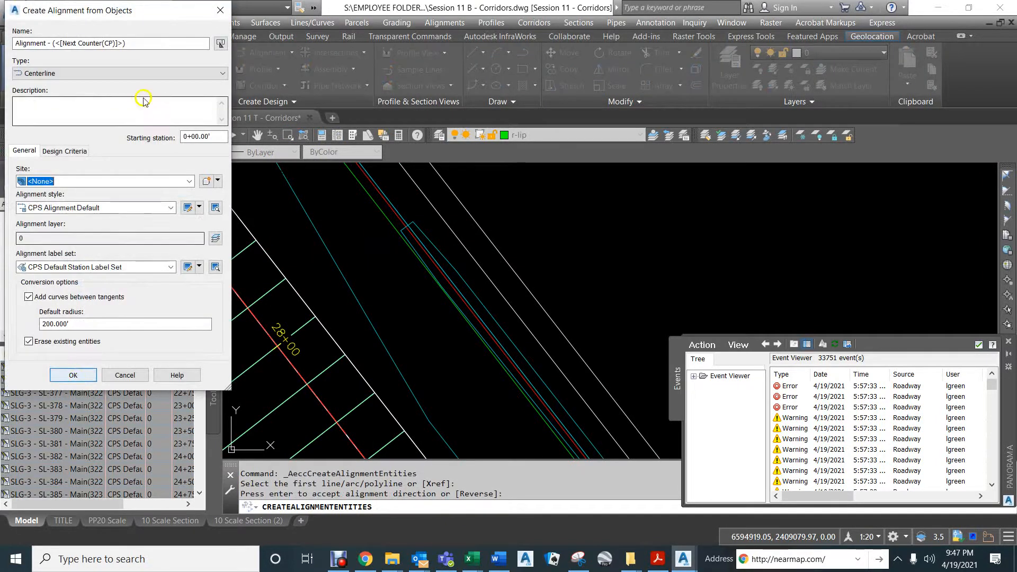
click(137, 43)
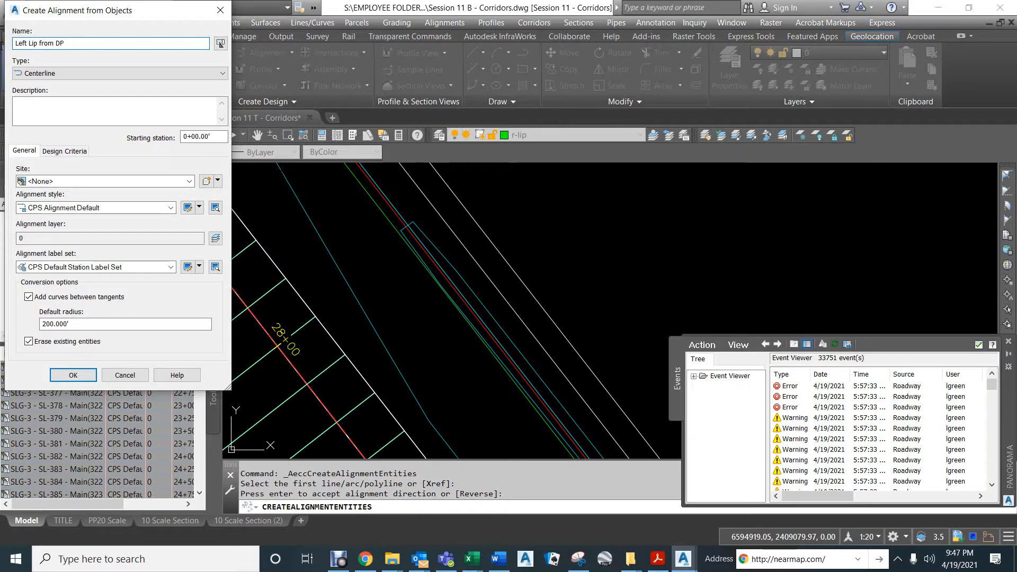
click(28, 296)
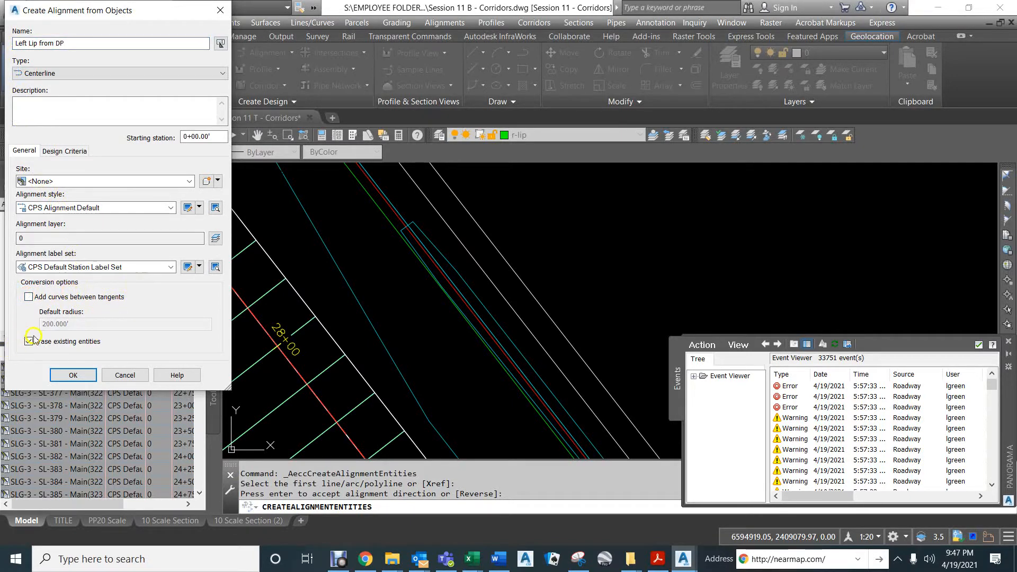
click(71, 375)
scroll(413, 328, down, 4)
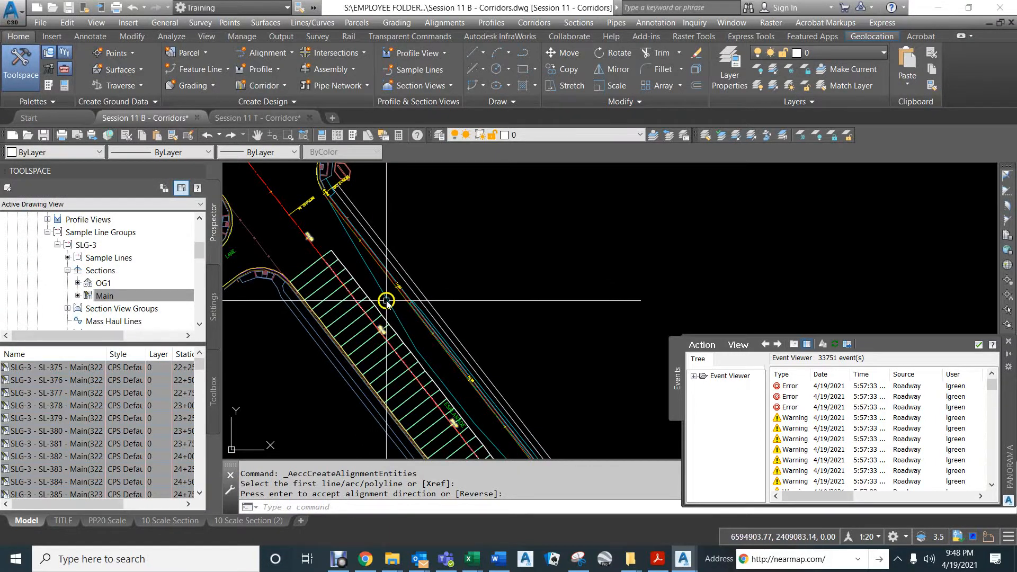
scroll(390, 292, up, 3)
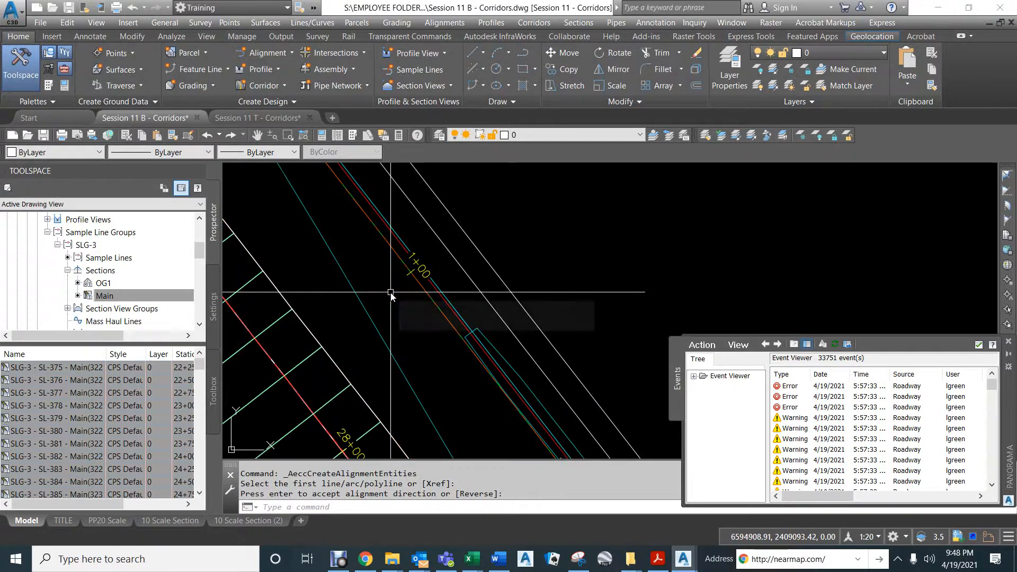
scroll(466, 221, down, 5)
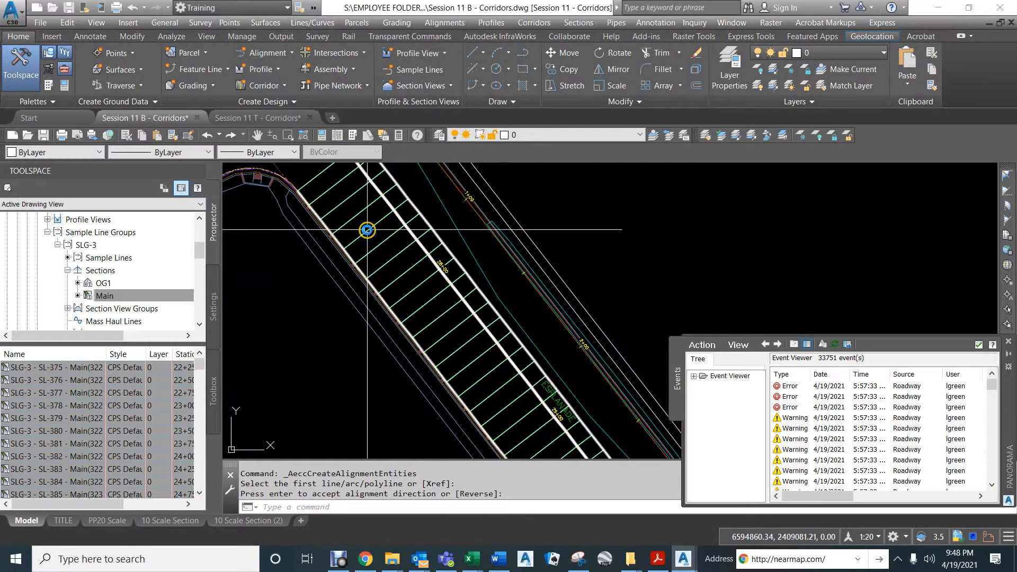
Step: Draw a line from the 0+00 beginning point of the lip alignment past station 31+00, perpendicular to the Esplanade centerline
middle_drag(535, 392, 347, 162)
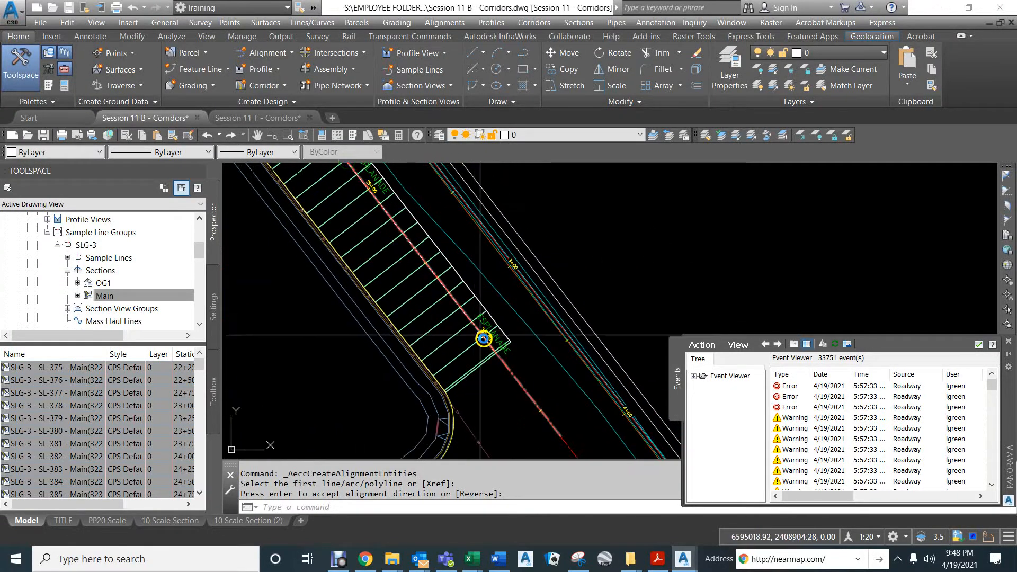
middle_drag(504, 352, 362, 159)
middle_drag(470, 347, 421, 273)
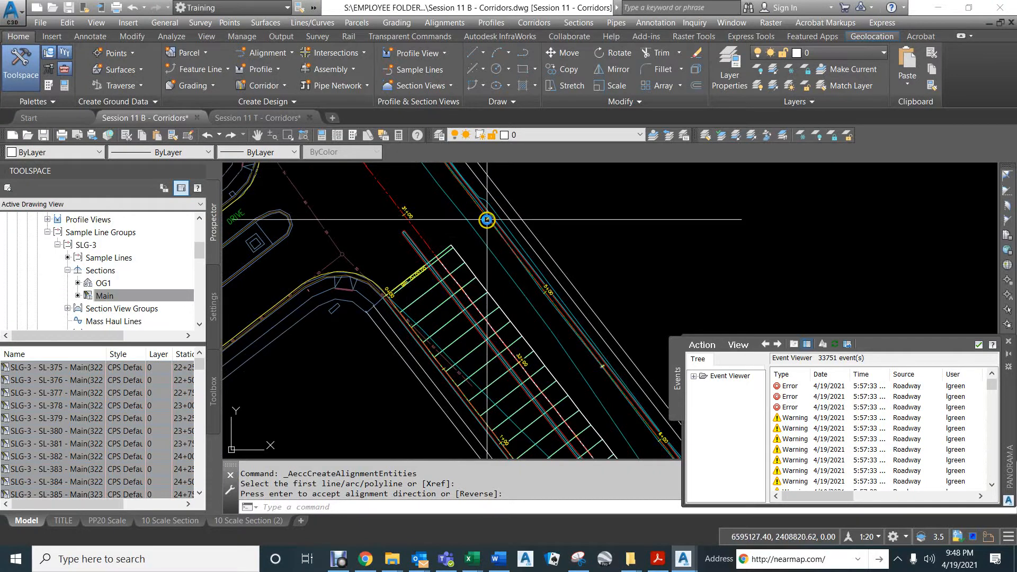
scroll(397, 280, up, 5)
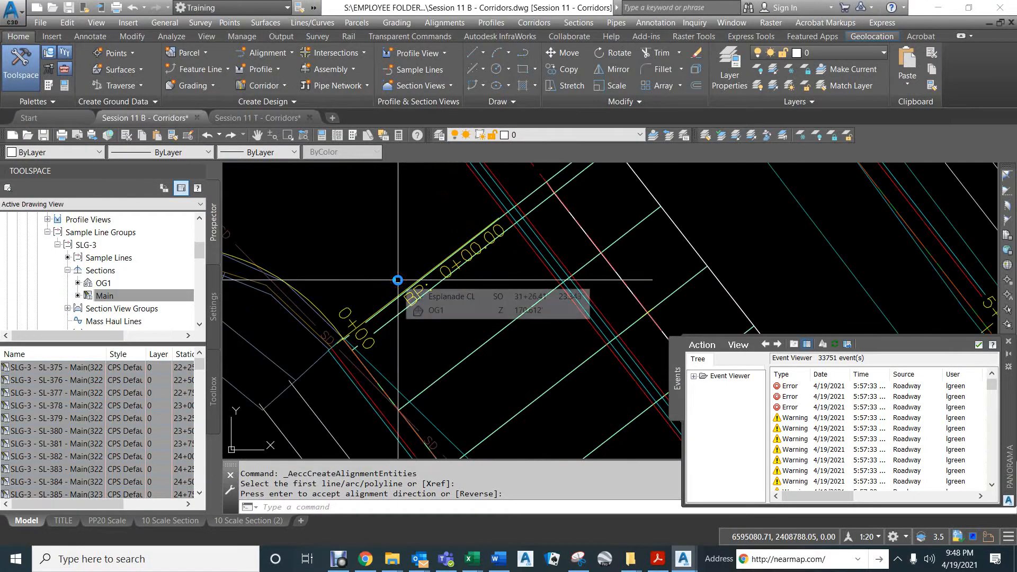
text(L)
key(Return)
text(end)
key(Return)
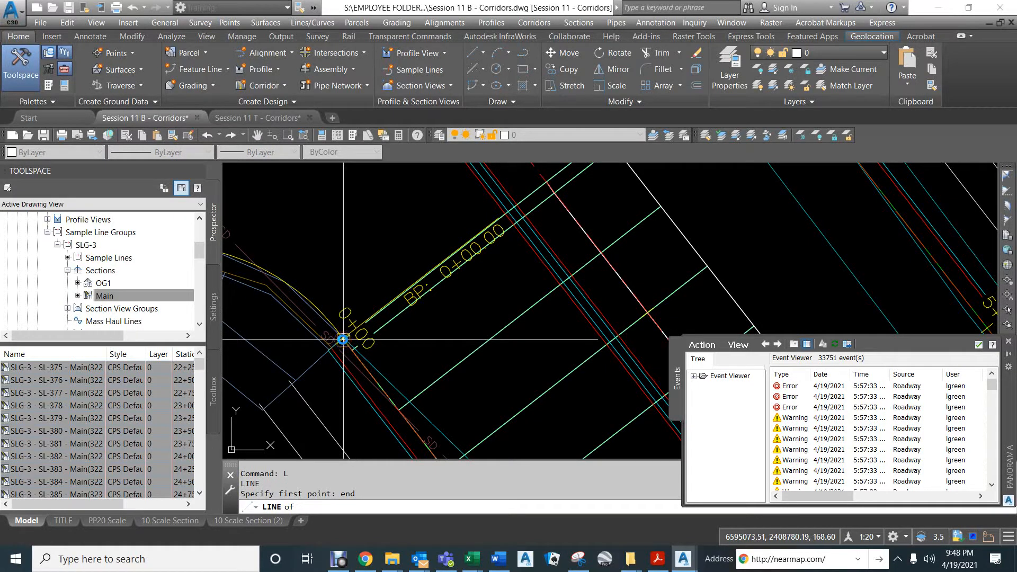
scroll(343, 340, up, 3)
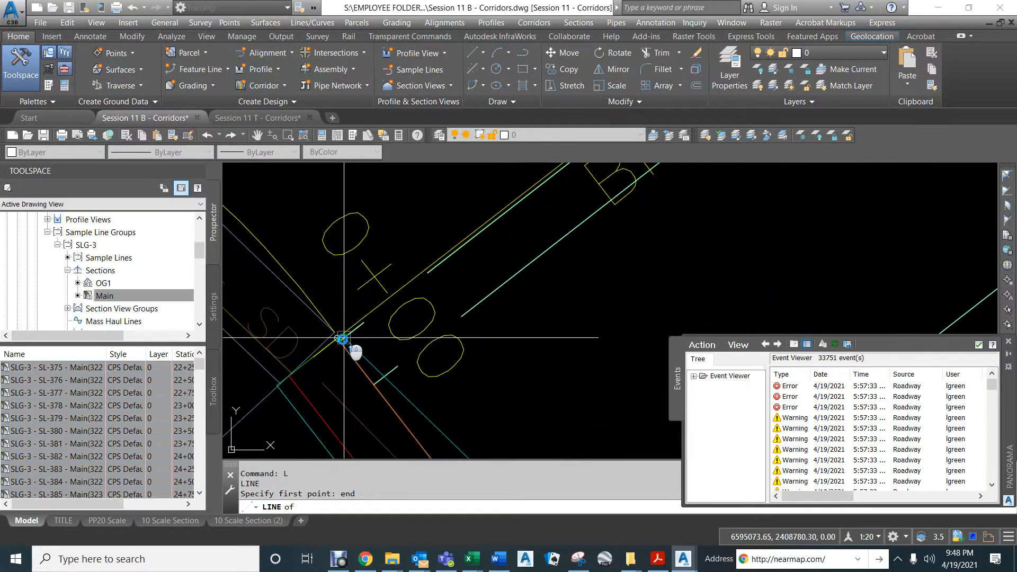
scroll(352, 318, down, 5)
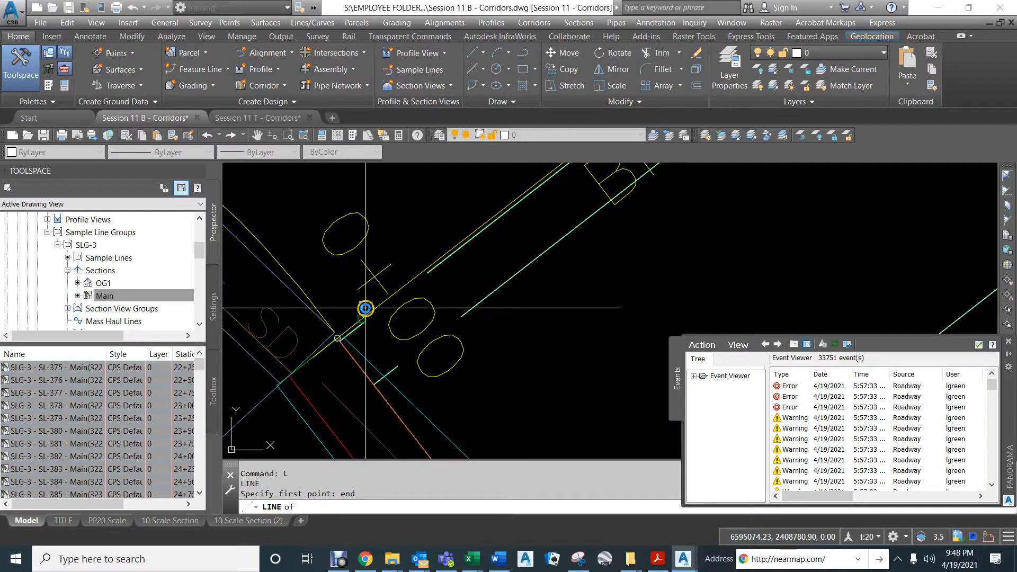
click(397, 292)
middle_drag(467, 223, 348, 350)
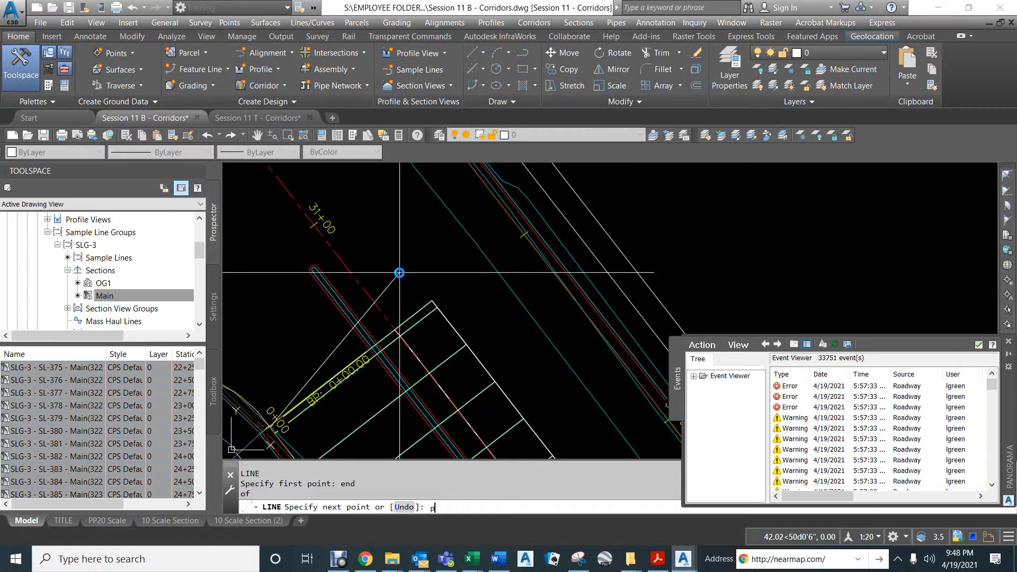
click(403, 292)
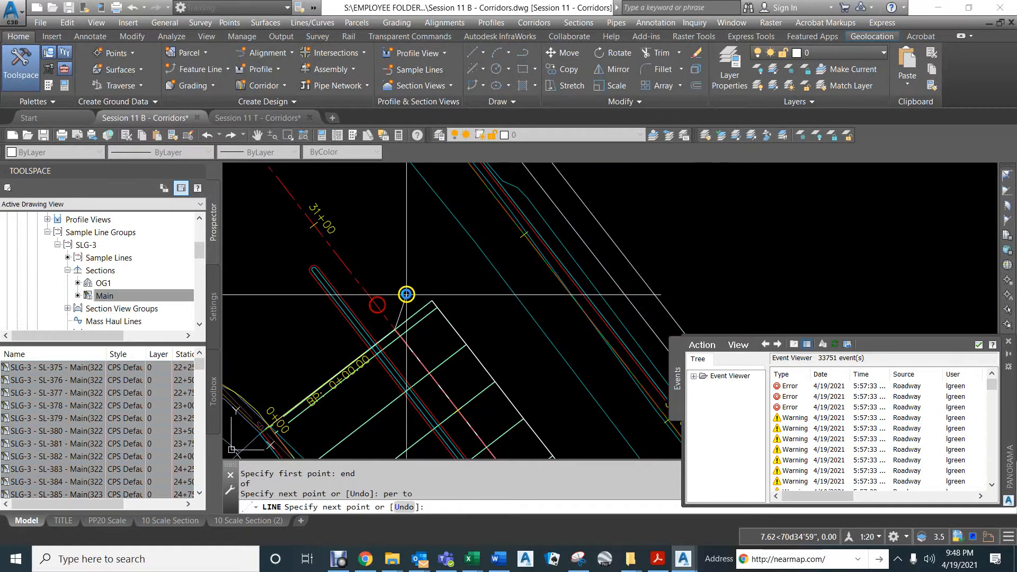
key(Return)
Step: Extend the perpendicular line across the road to the Left Lip from DP alignment
text(ex EXTEND)
key(Return)
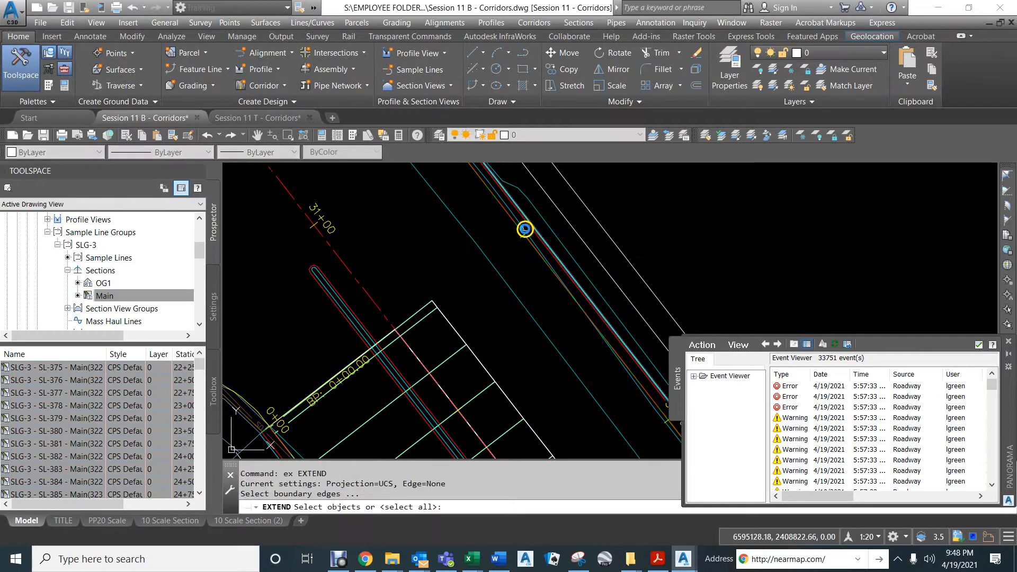
click(519, 229)
key(Return)
click(386, 335)
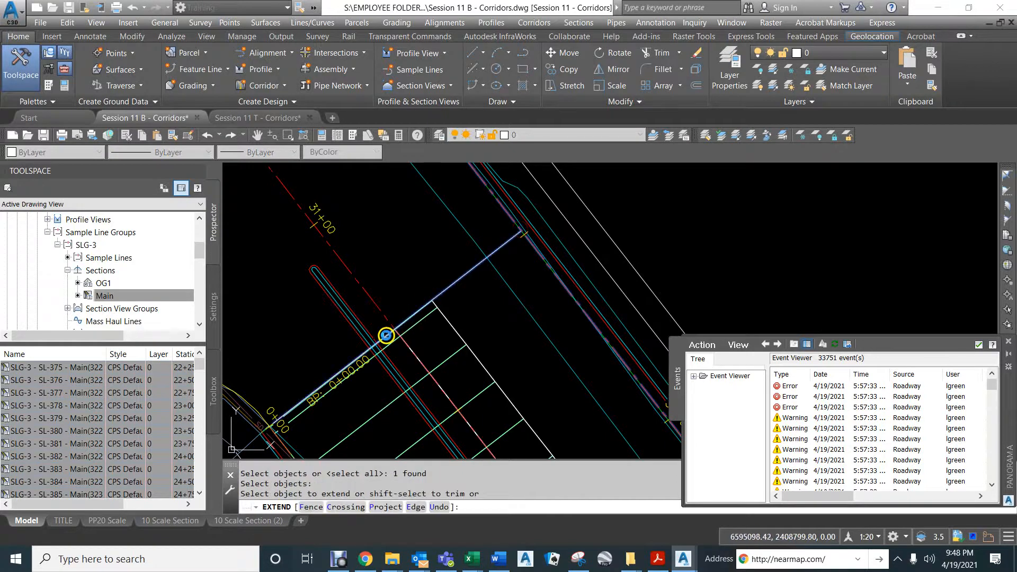
click(385, 335)
click(508, 239)
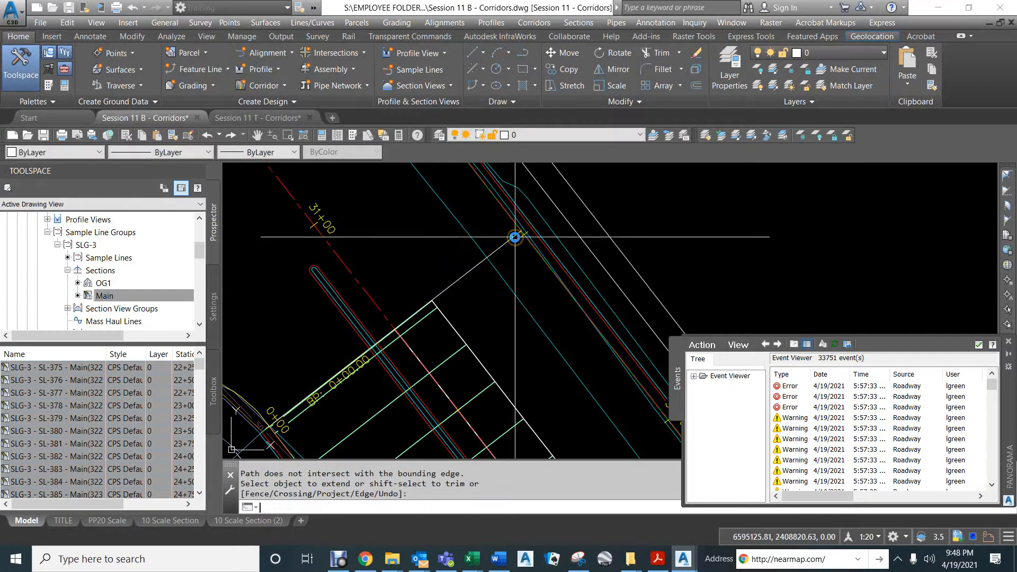
key(Return)
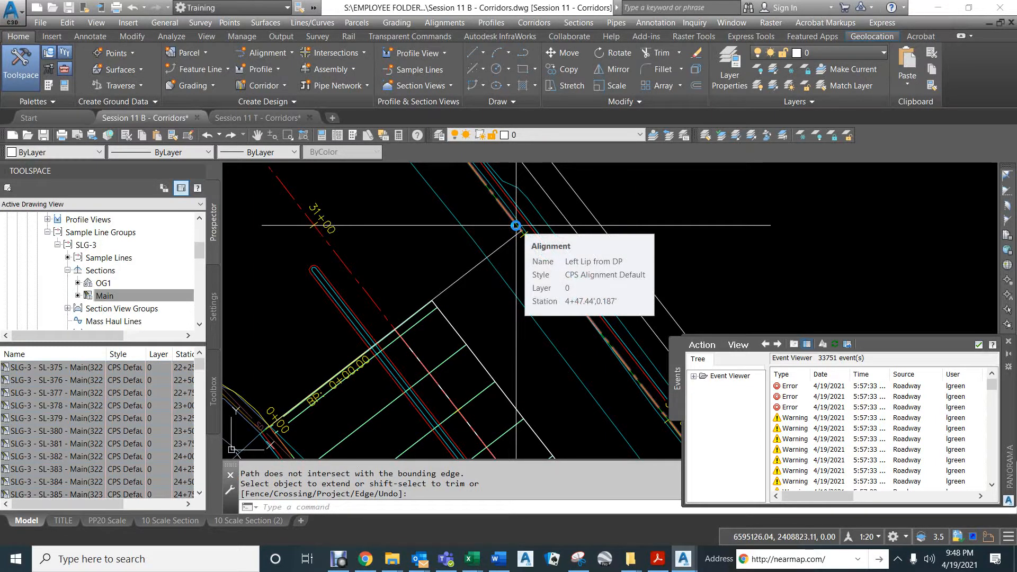
key(Return)
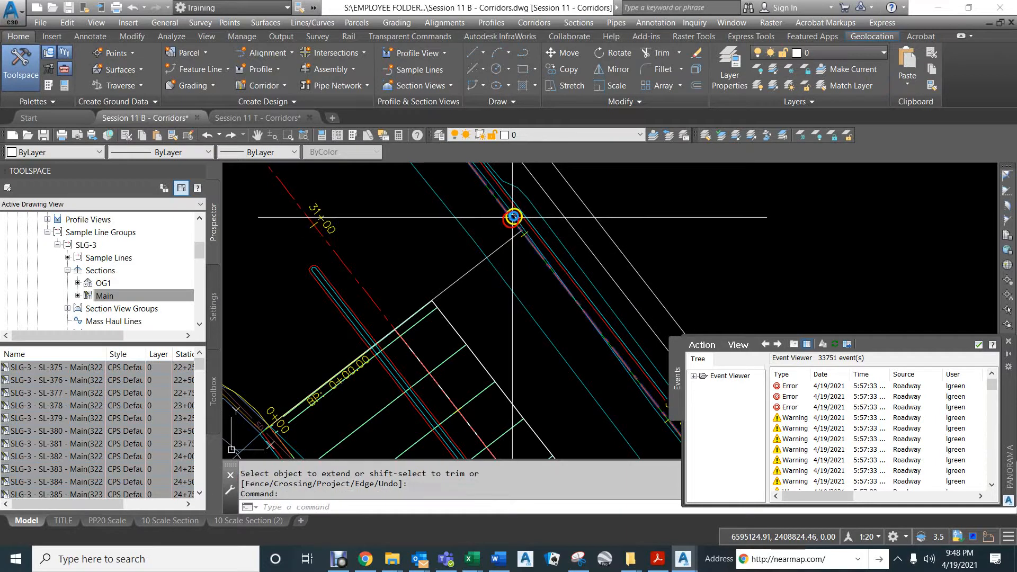
Step: Set the Left Lip from DP alignment's station reference point to the perpendicular line's end on that alignment, at station 0+00
click(513, 216)
right_click(498, 223)
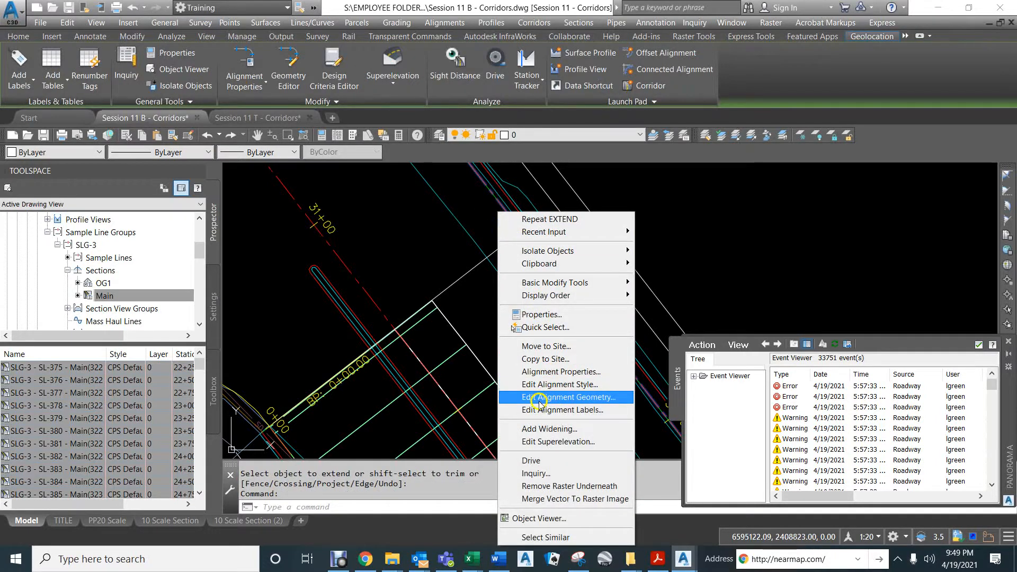
click(543, 371)
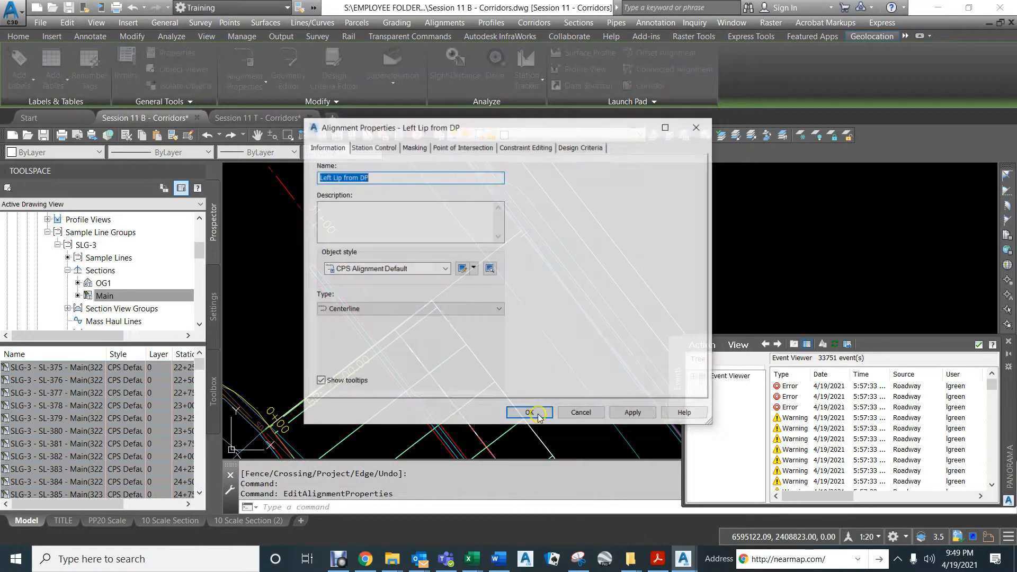
click(384, 148)
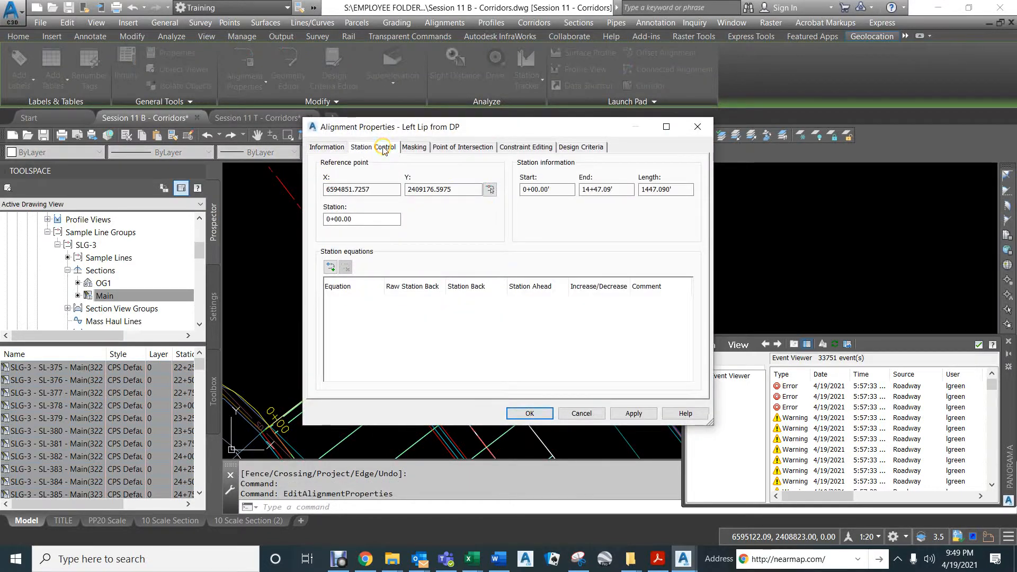
click(490, 191)
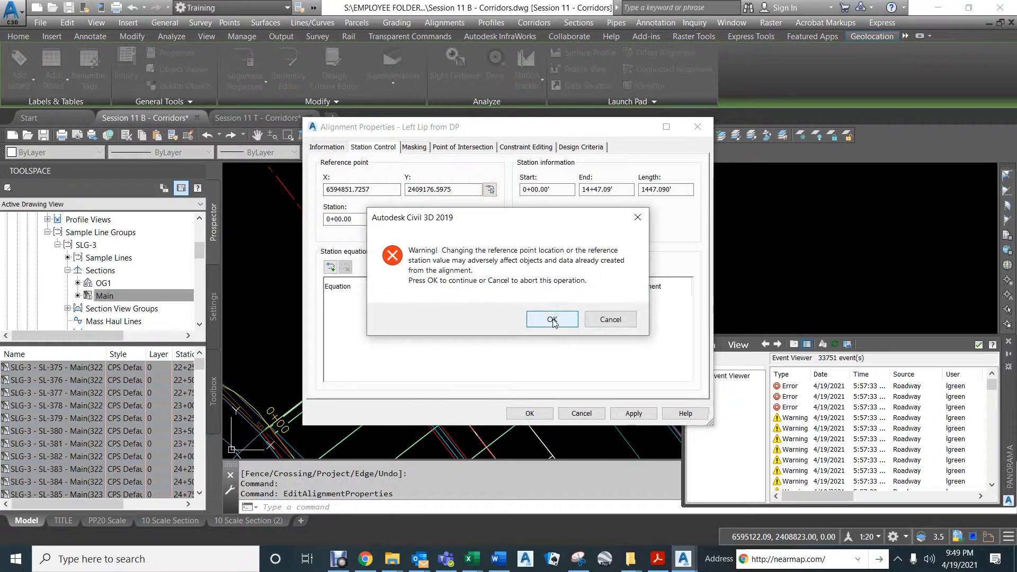
click(553, 321)
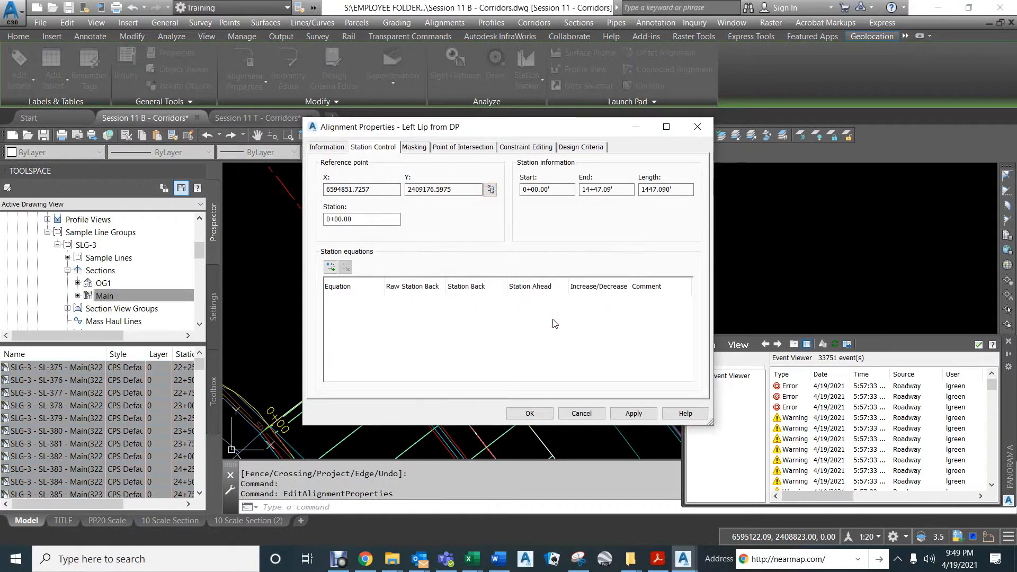
text(e)
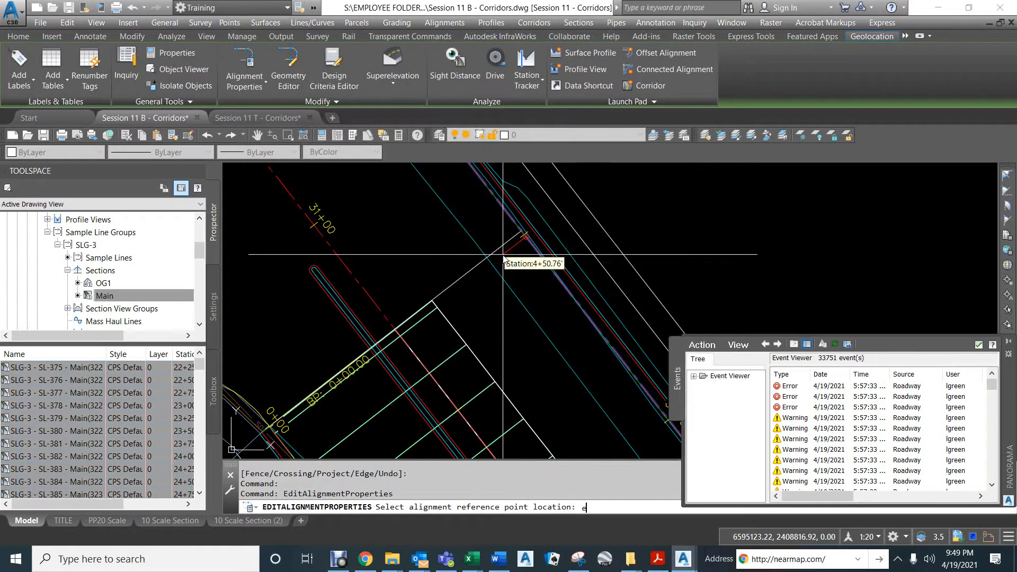
text(nd)
key(Return)
click(500, 247)
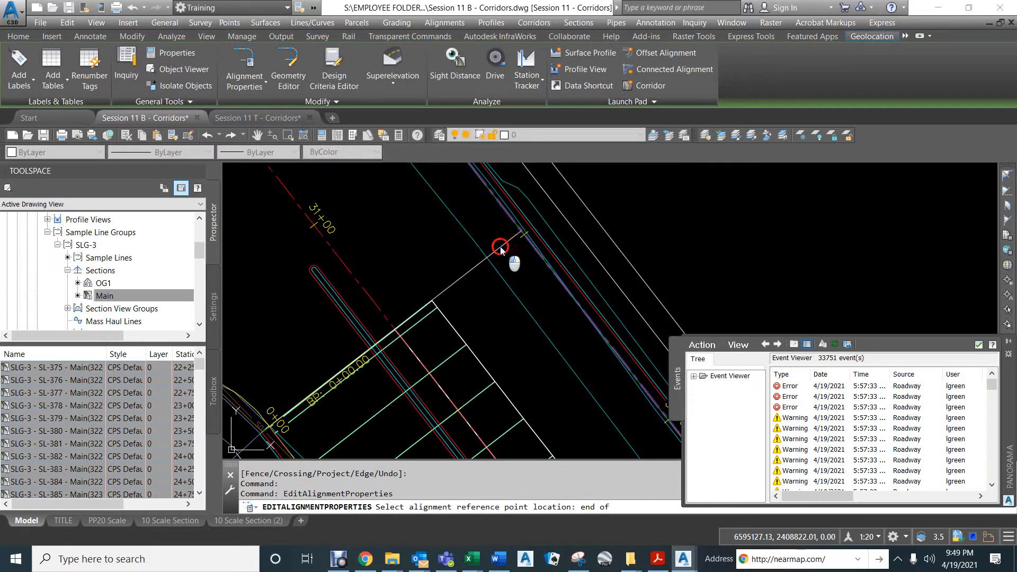
click(529, 414)
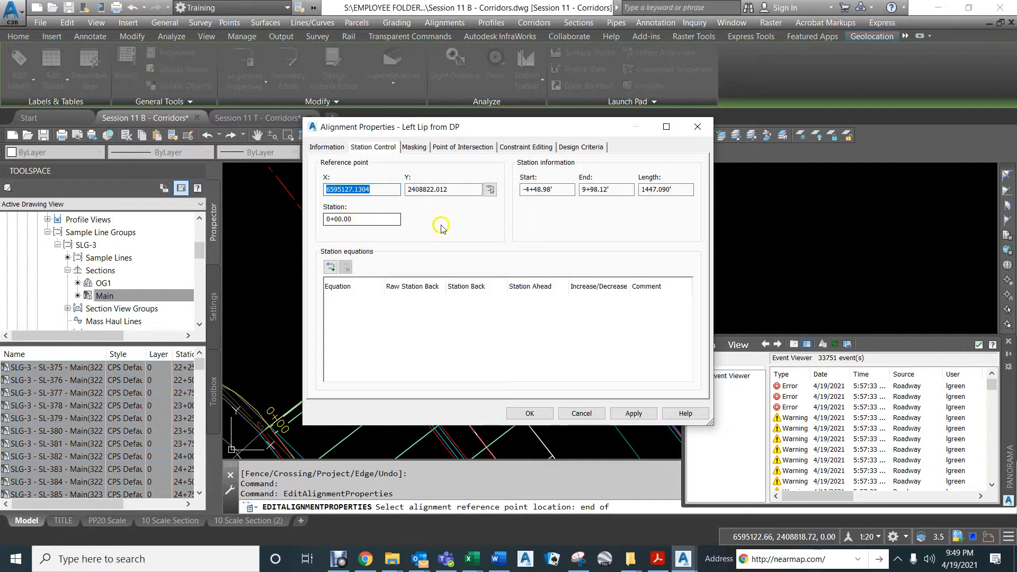
click(528, 414)
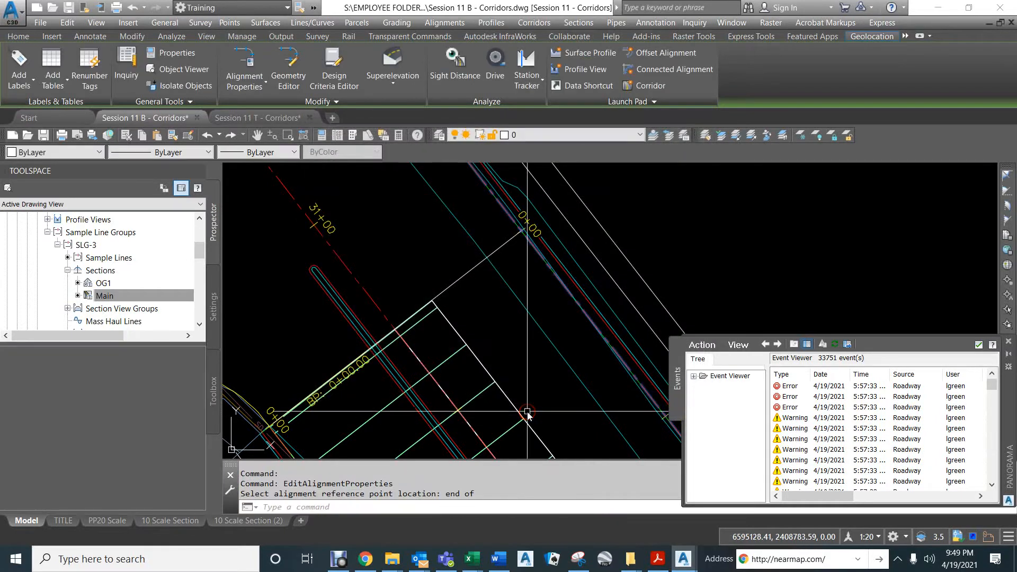
Step: Add a surface profile sampled from OG1 for the alignment "right lip DPD to Existing gutter south" over its full station range
scroll(527, 328, up, 2)
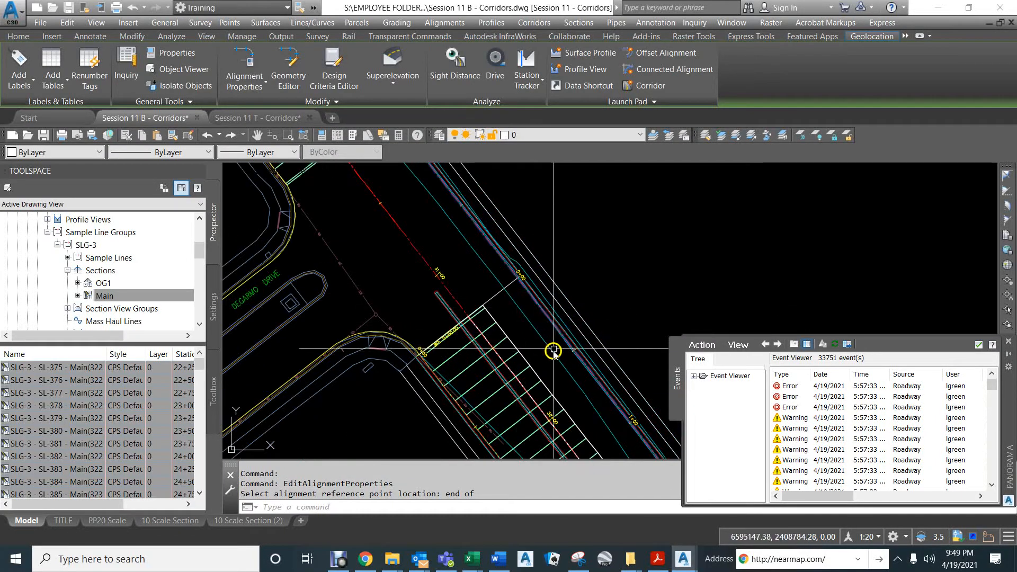
middle_drag(551, 345, 527, 310)
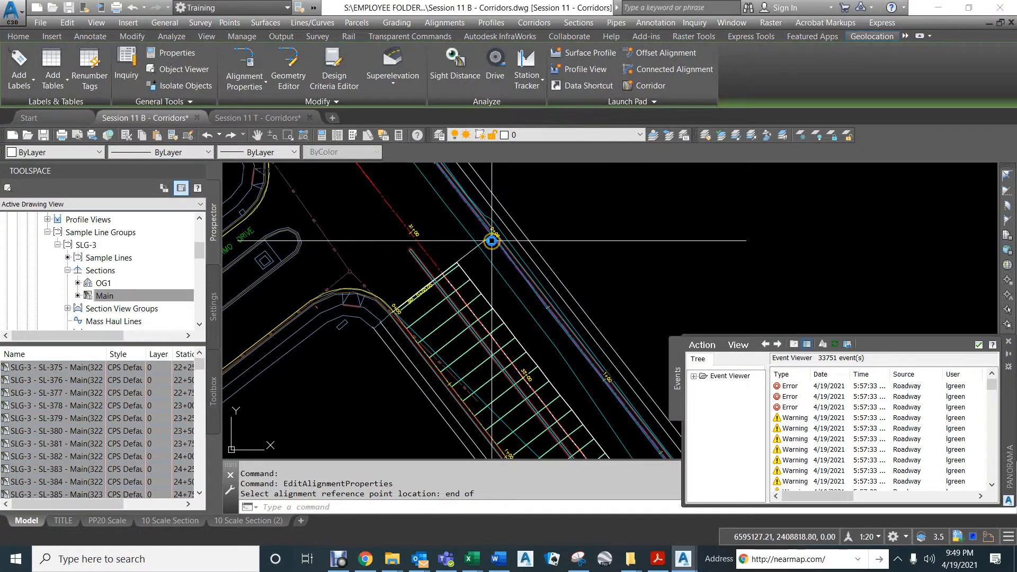
scroll(484, 302, down, 3)
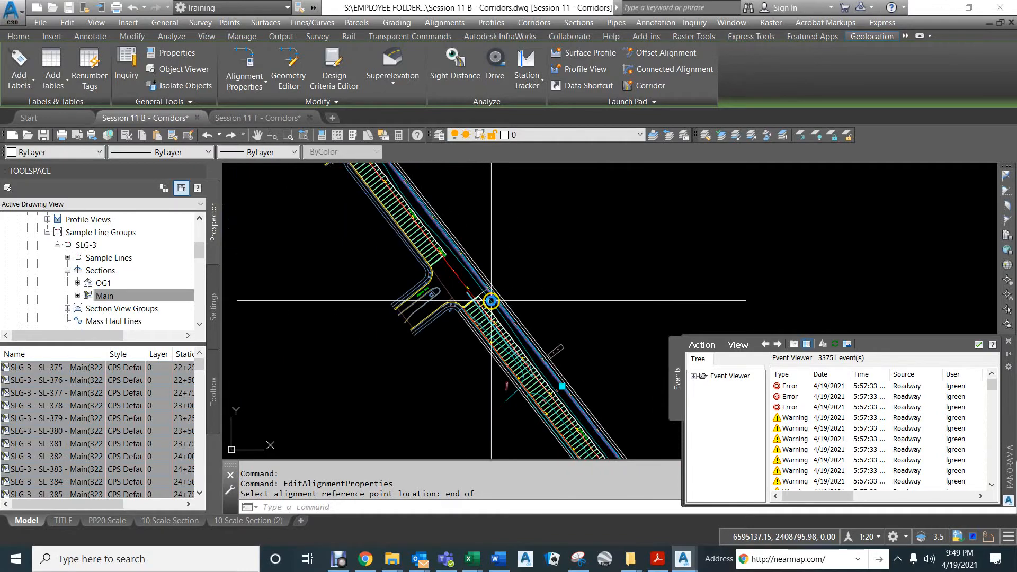
scroll(492, 301, down, 6)
mouse_move(584, 304)
middle_down()
mouse_move(432, 271)
mouse_move(411, 282)
middle_up()
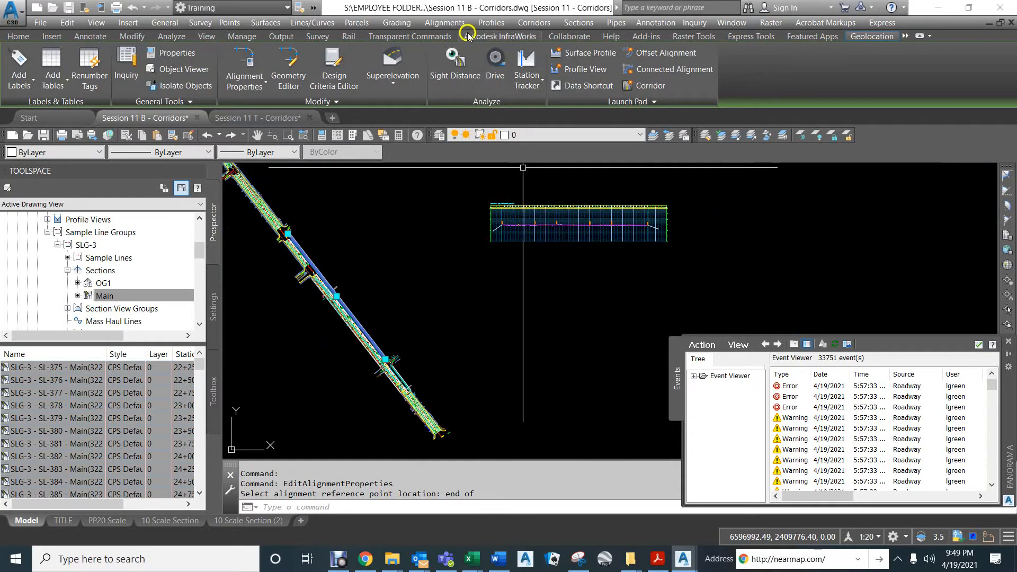
click(498, 23)
click(501, 38)
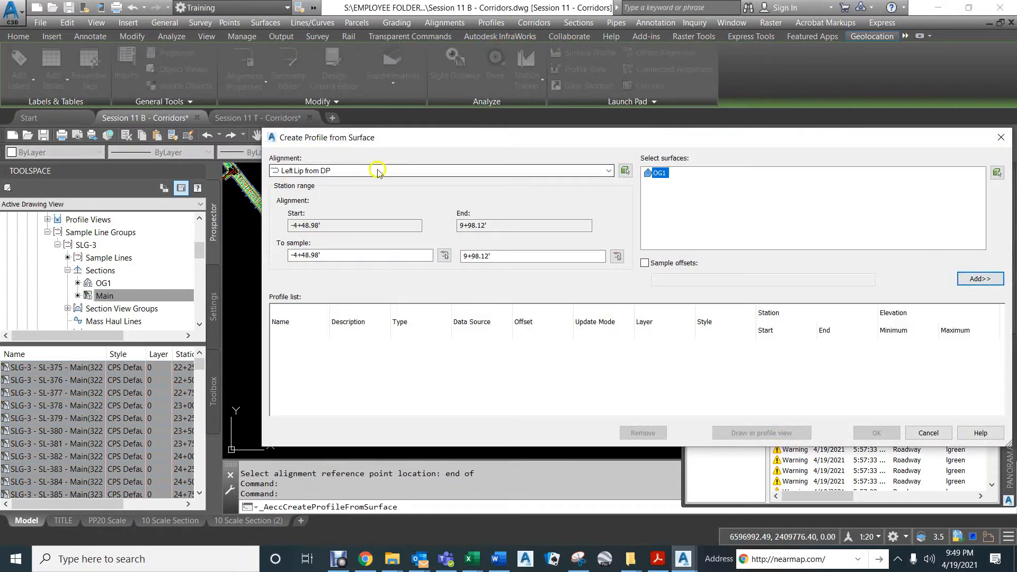
click(377, 171)
click(313, 202)
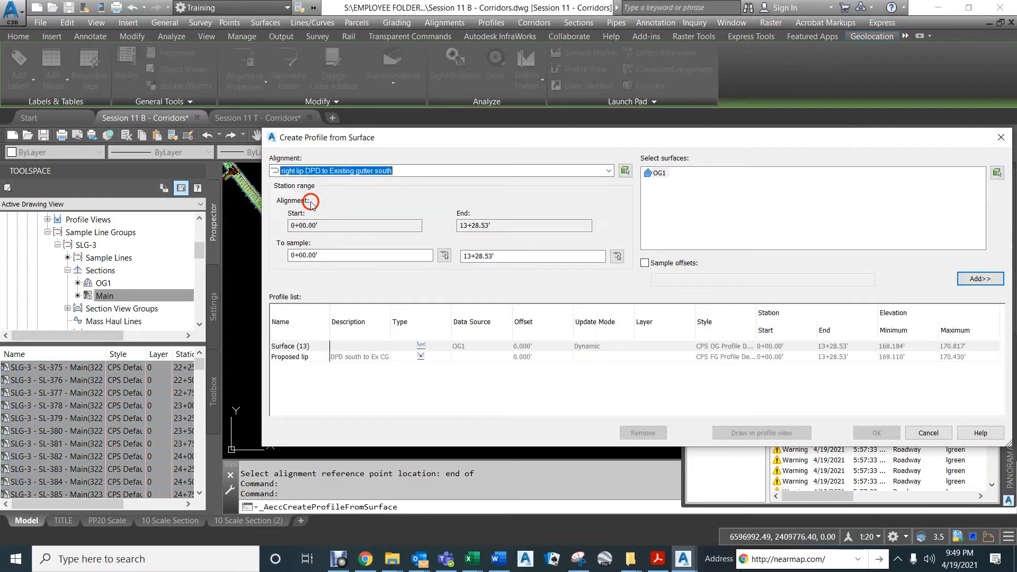
click(660, 174)
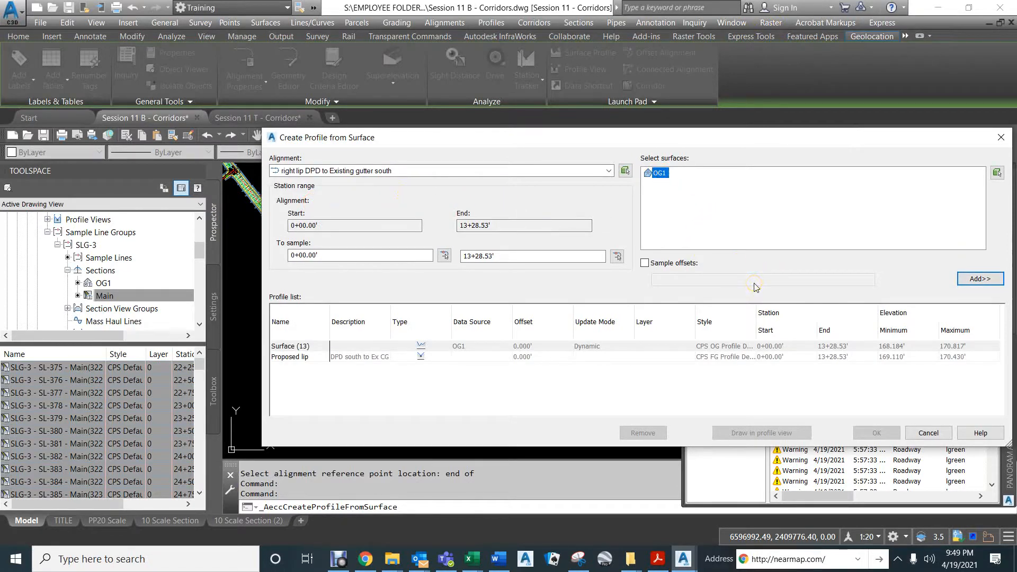
click(981, 279)
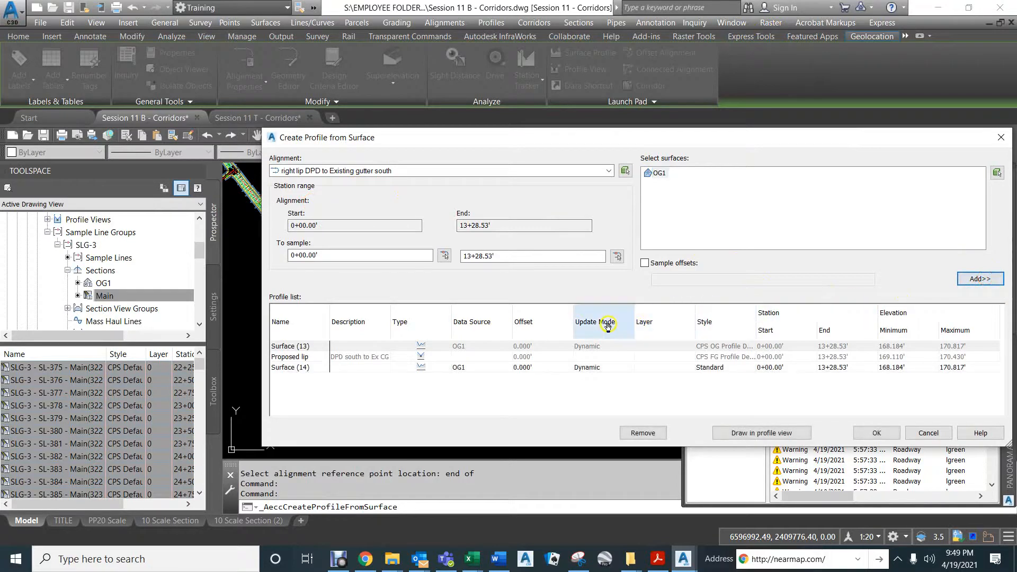
Step: Create a profile view of the right lip alignment in the CPS Profile View Defaults style and place it directly below the existing profile view
click(761, 434)
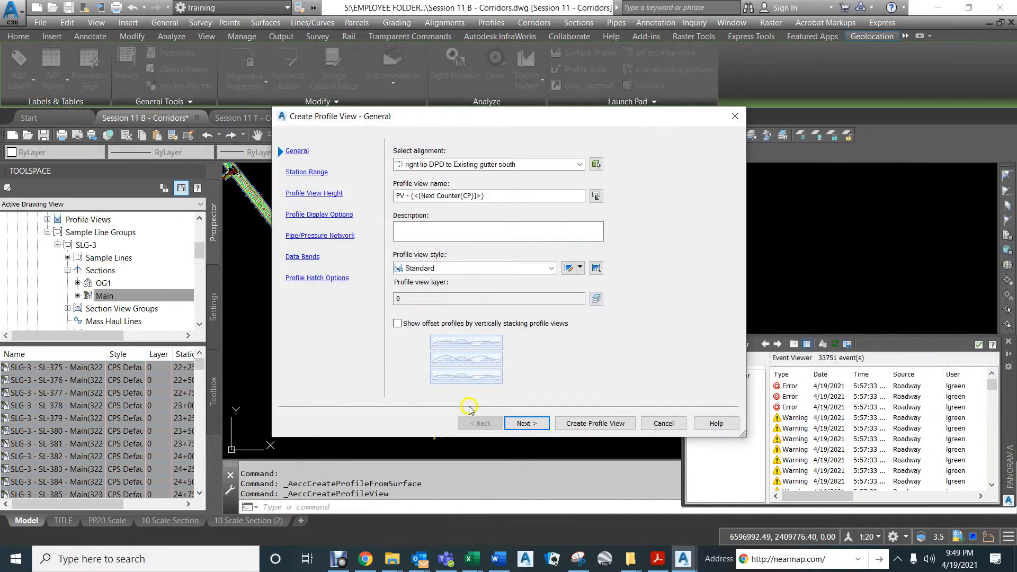
click(440, 268)
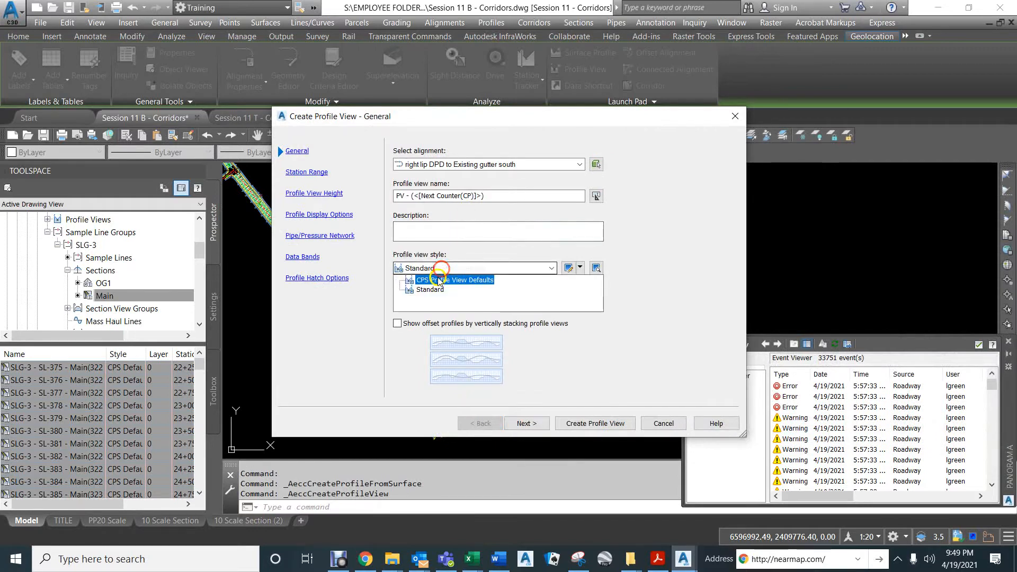
click(439, 277)
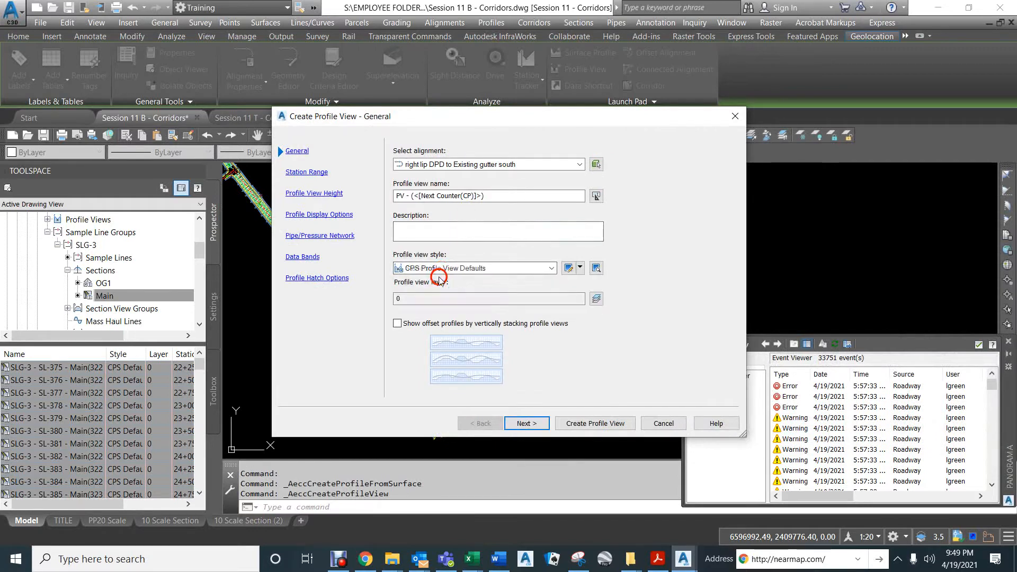
click(526, 423)
click(526, 423)
click(527, 424)
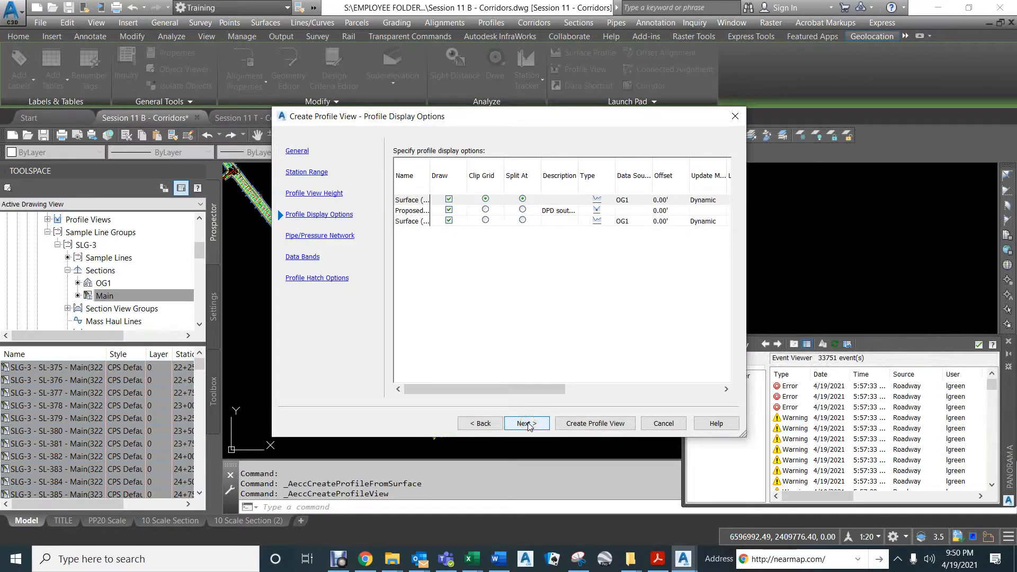
click(527, 423)
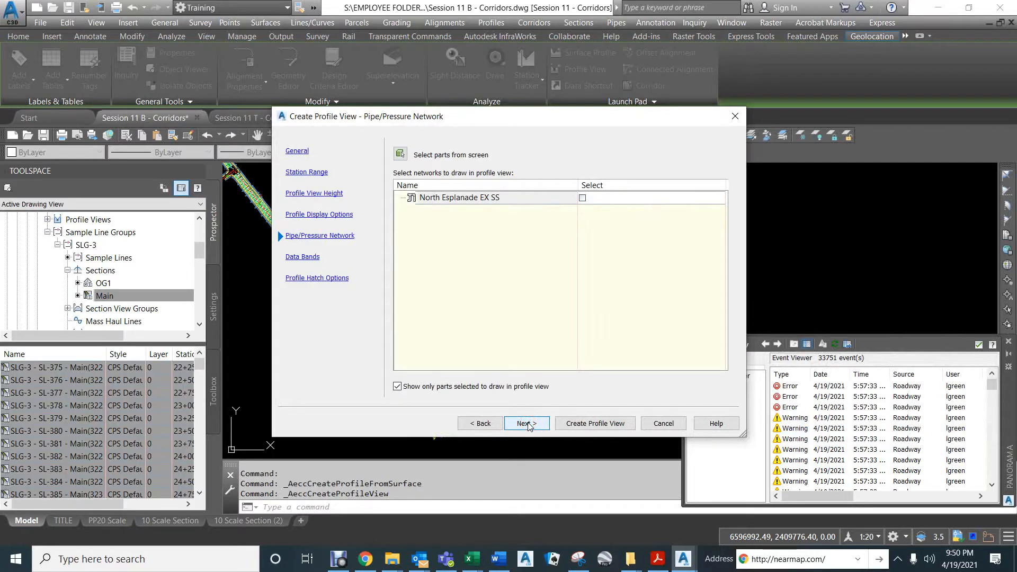
click(528, 424)
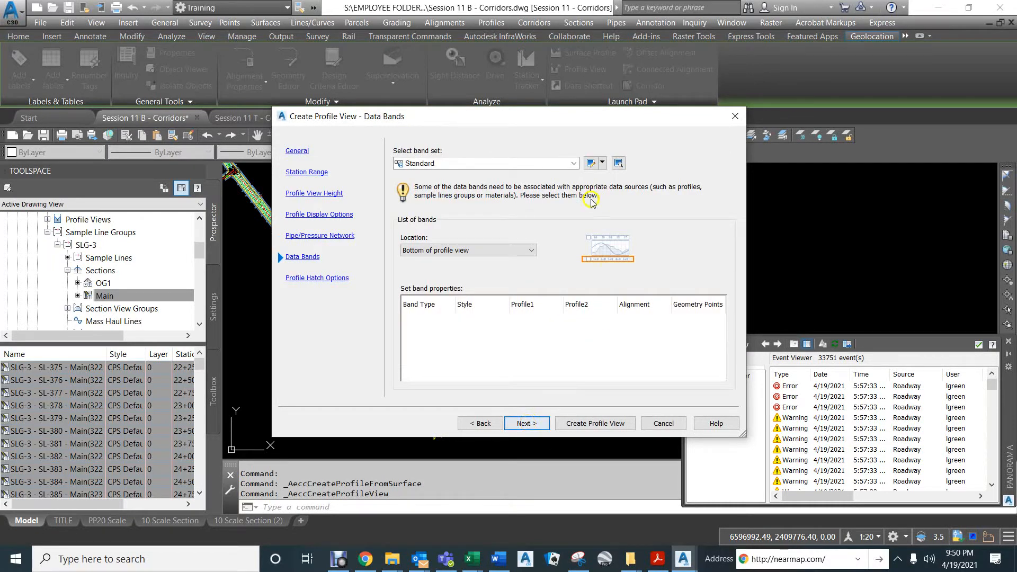
click(531, 423)
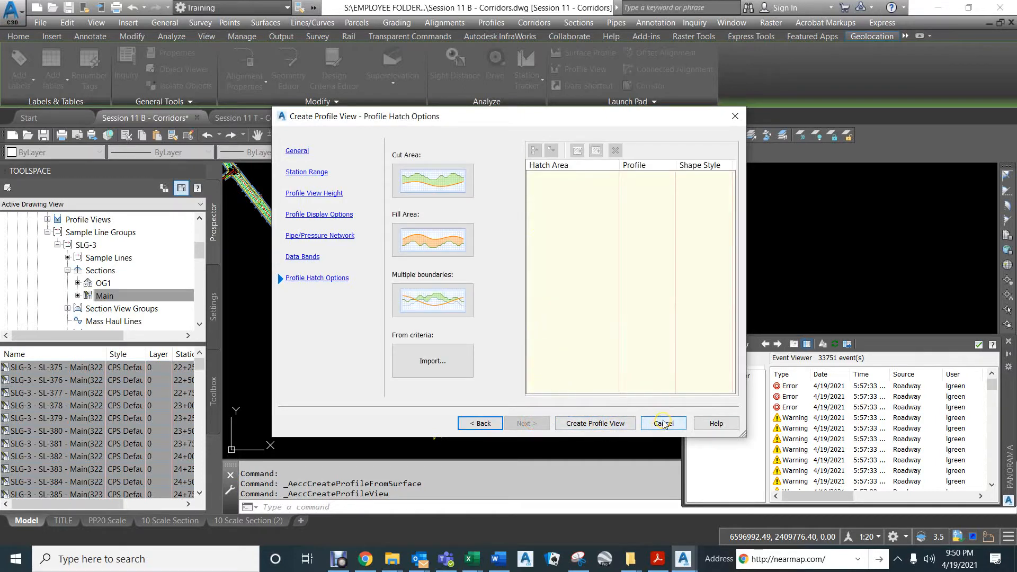
click(592, 424)
click(490, 303)
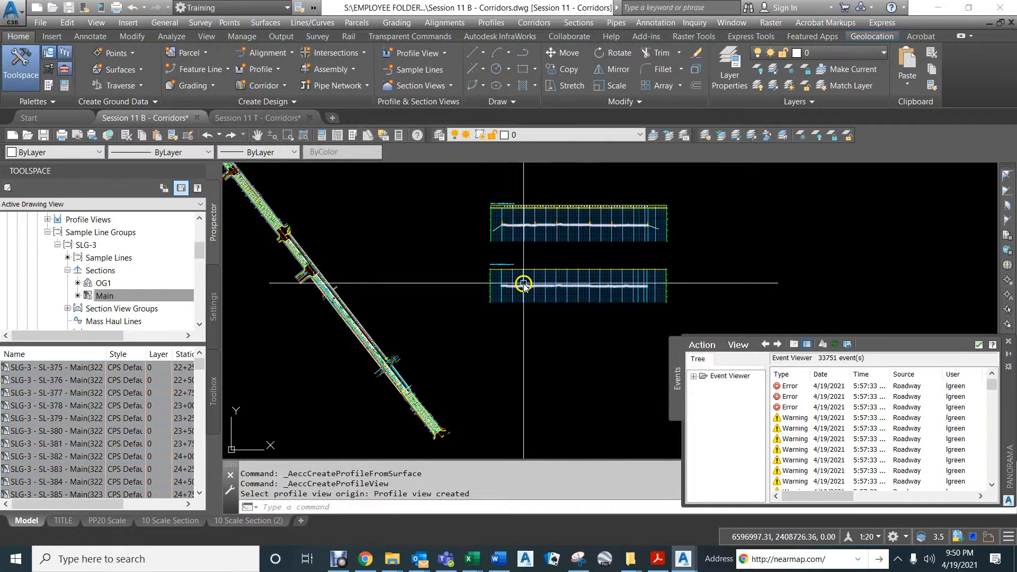
Step: Add a Profile Data band in the CPS Profile Band Defaults style to the top of the new profile view, keeping all geometry point labels
scroll(519, 283, up, 6)
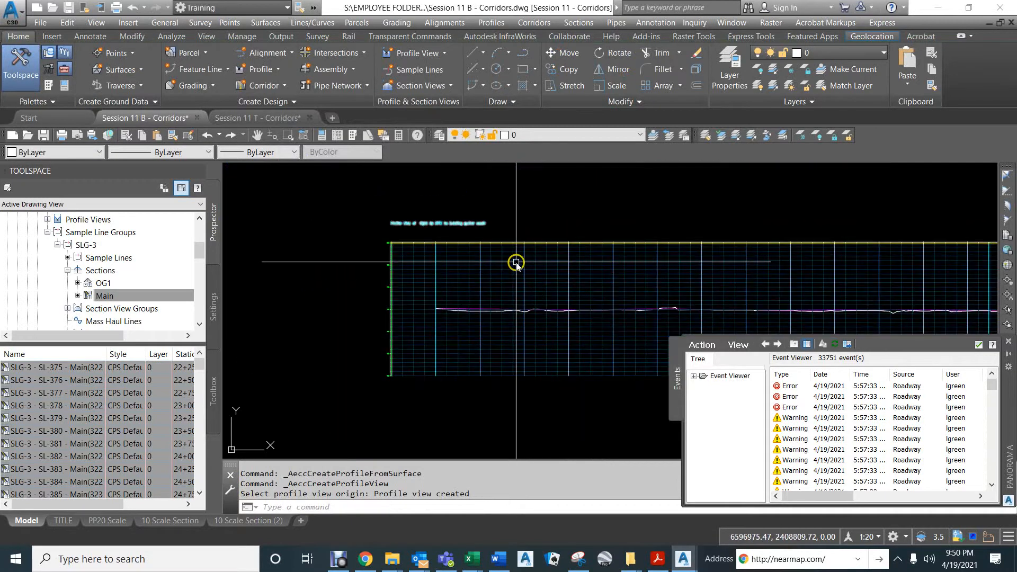
scroll(512, 266, down, 3)
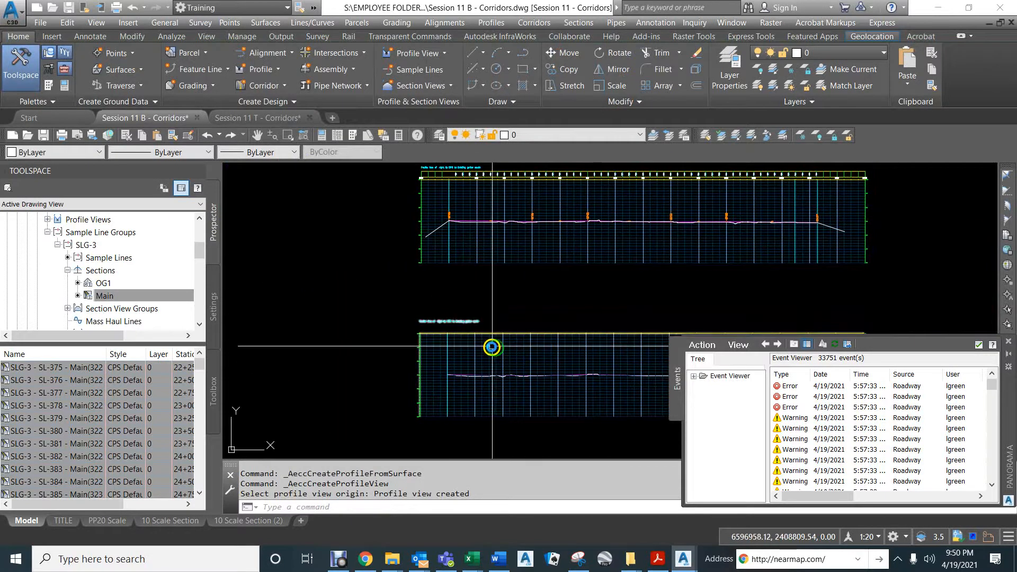
key(Escape)
key(Escape)
click(492, 340)
right_click(509, 293)
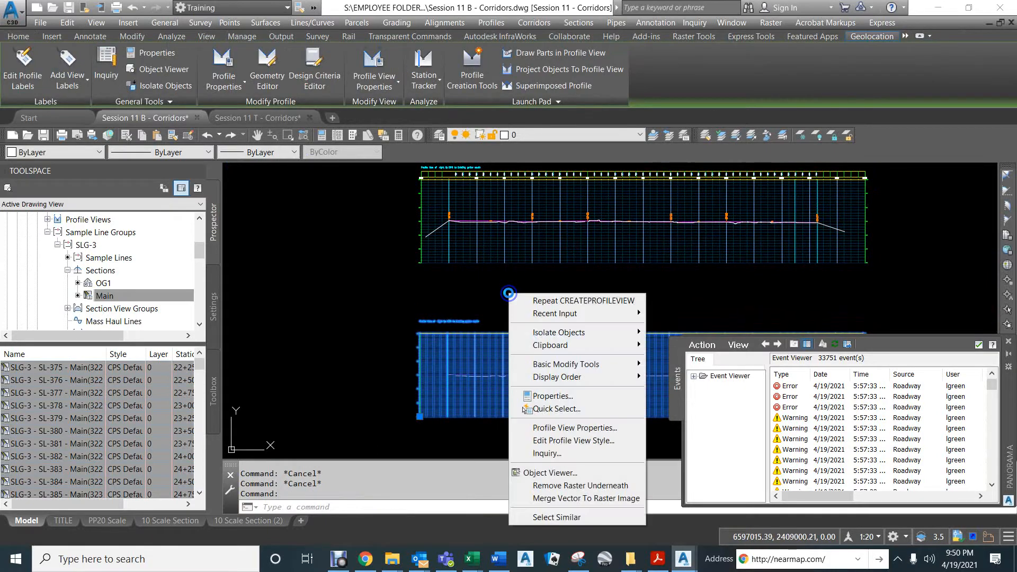
click(548, 427)
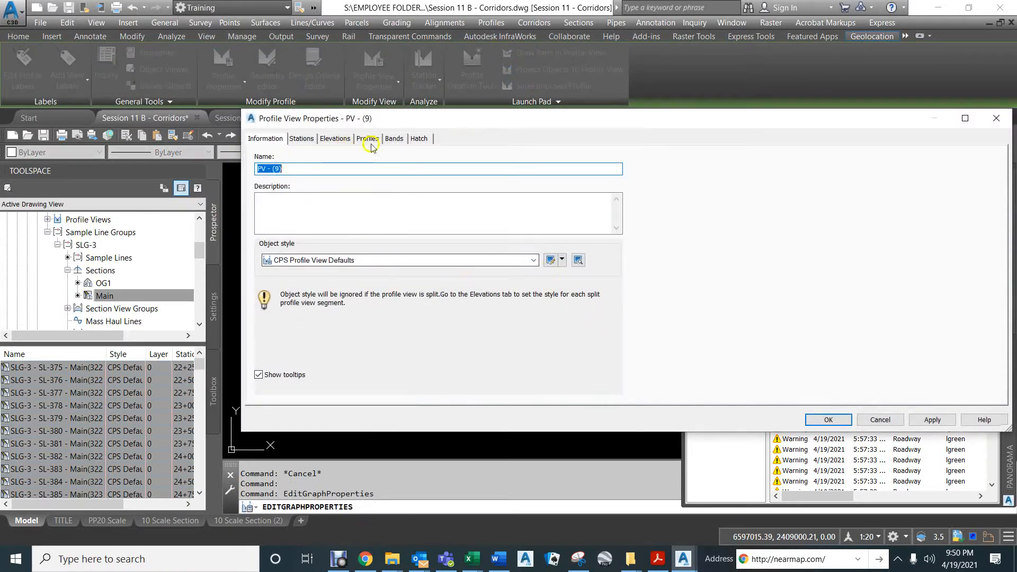
click(394, 138)
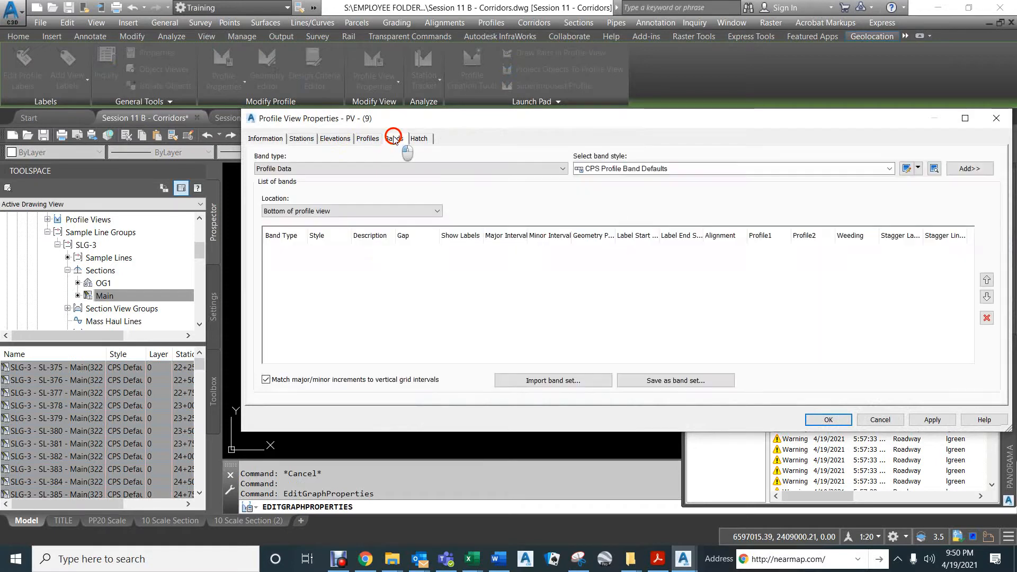
click(301, 210)
click(292, 231)
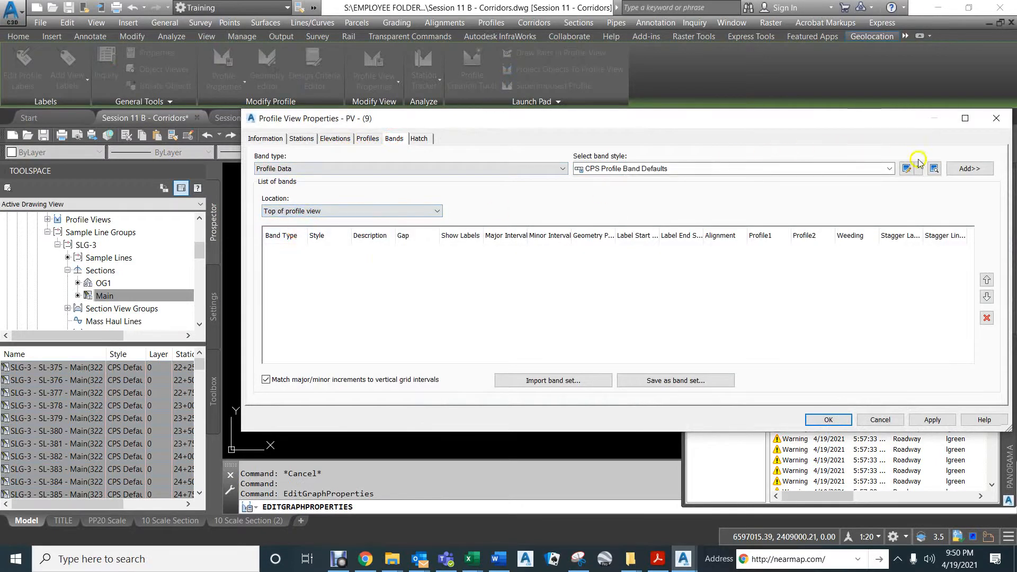
click(970, 168)
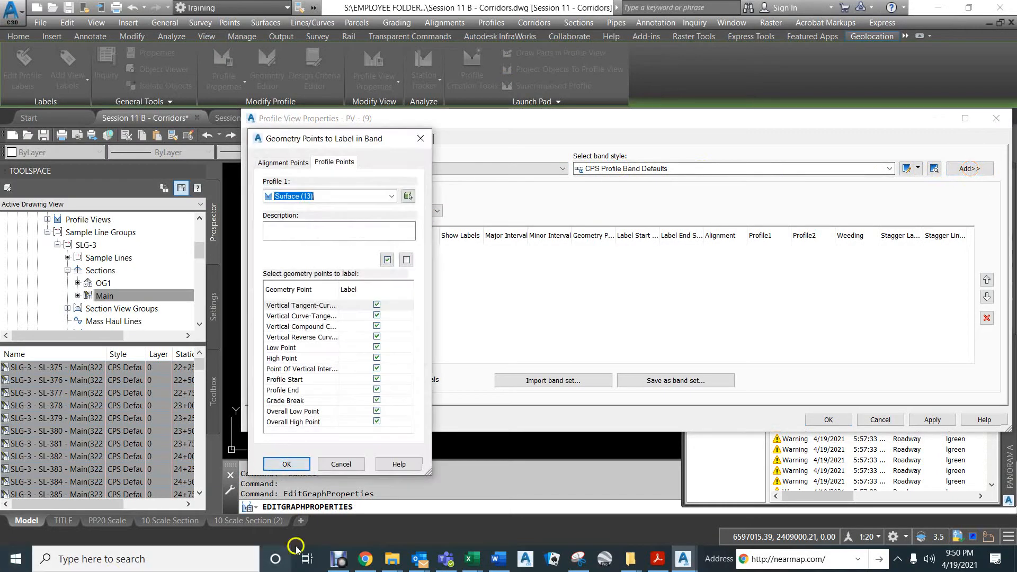
click(288, 464)
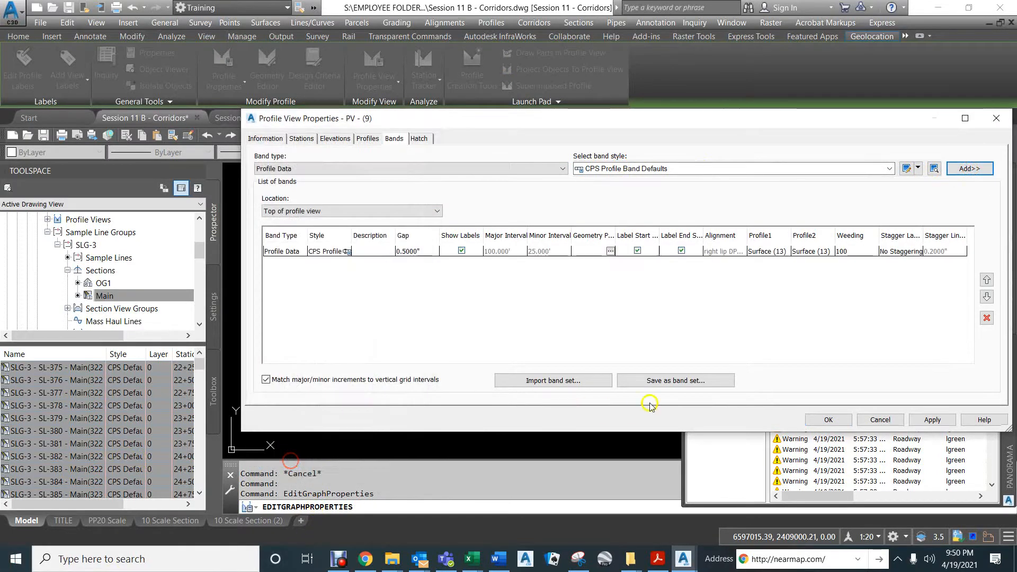
click(829, 420)
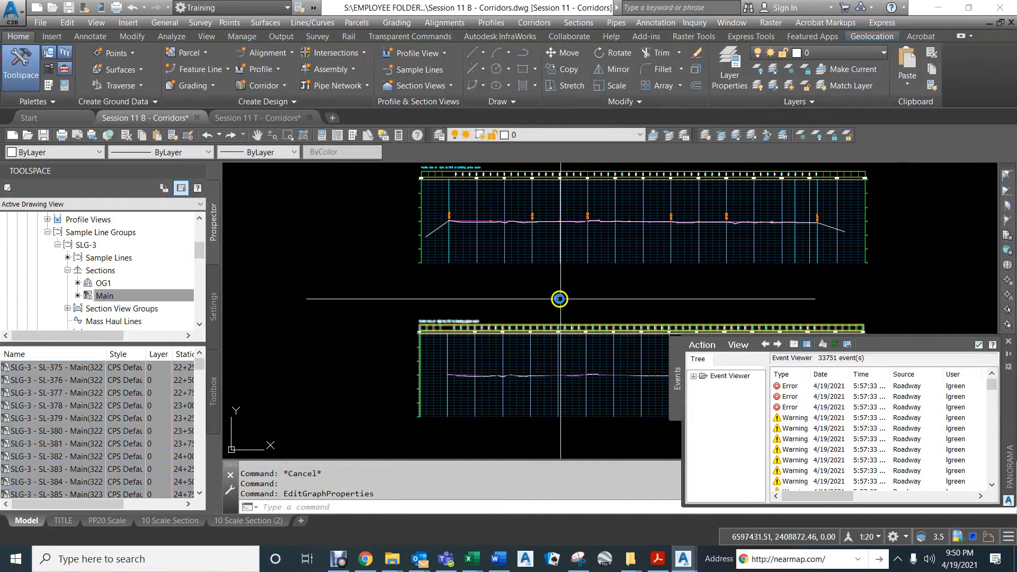
middle_drag(558, 299, 398, 266)
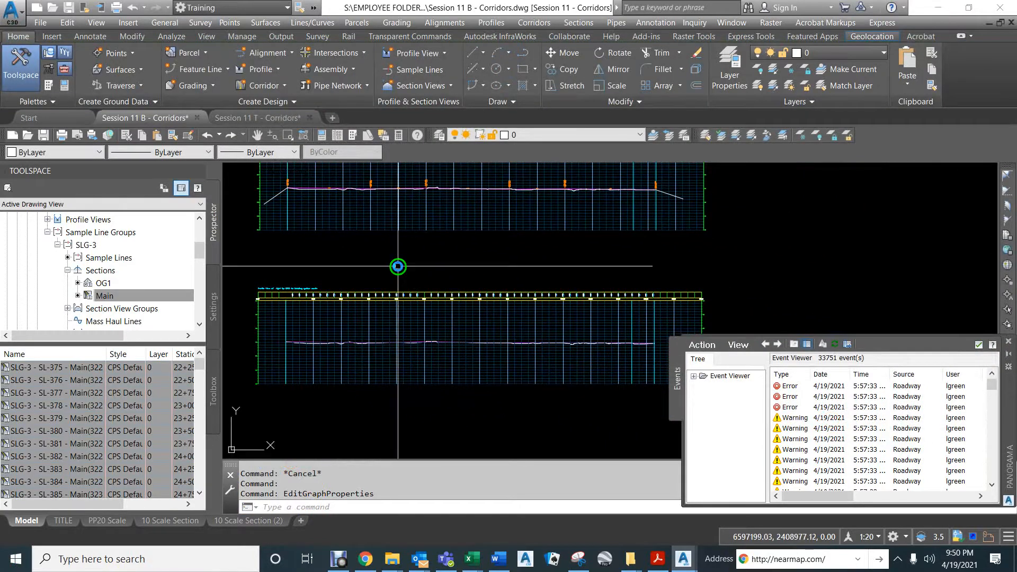
Step: Erase the lower, redundant profile view of the alignment "right lip DPD to Existing gutter south"
scroll(390, 306, up, 3)
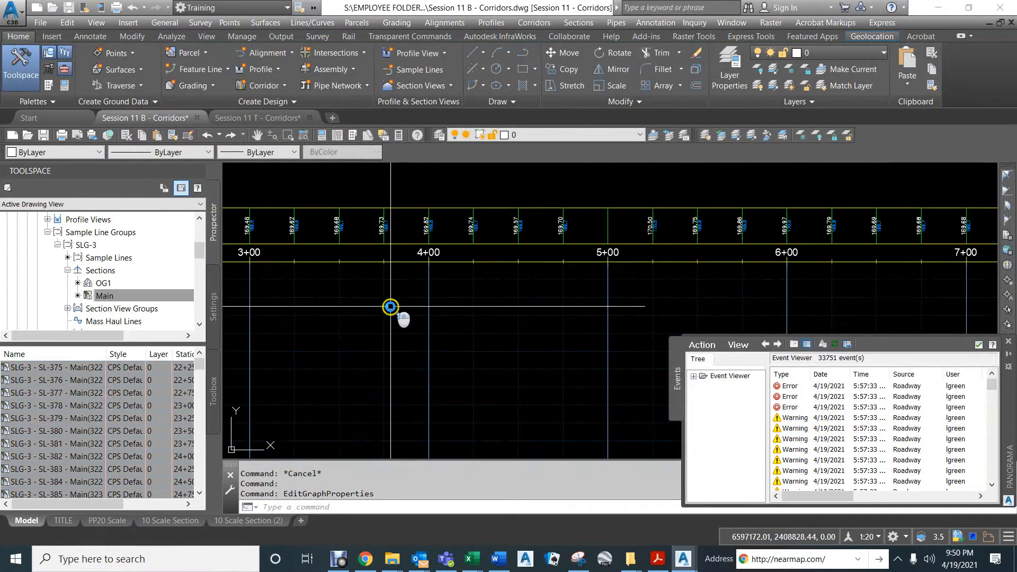
scroll(390, 307, down, 5)
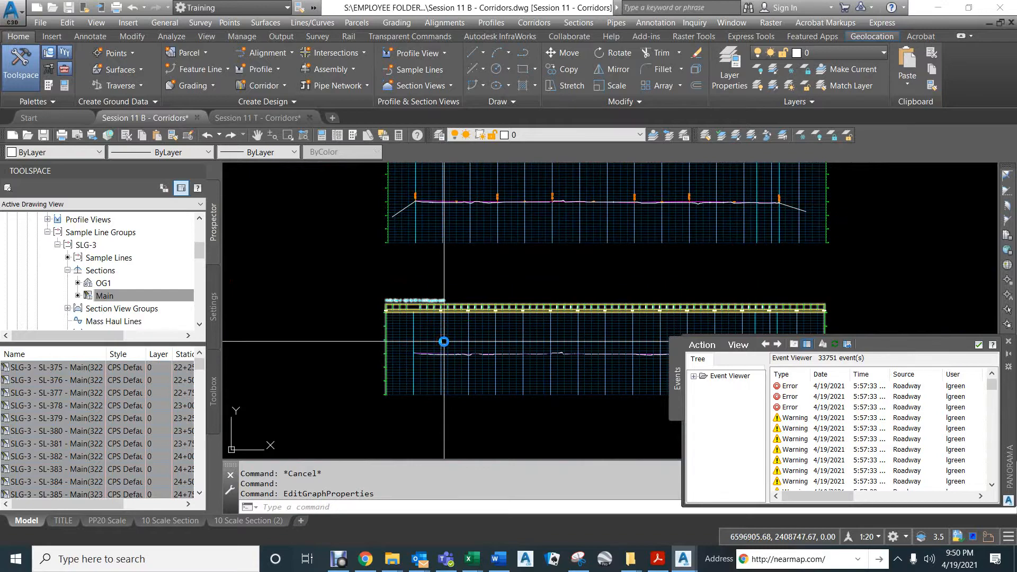
click(449, 336)
click(440, 352)
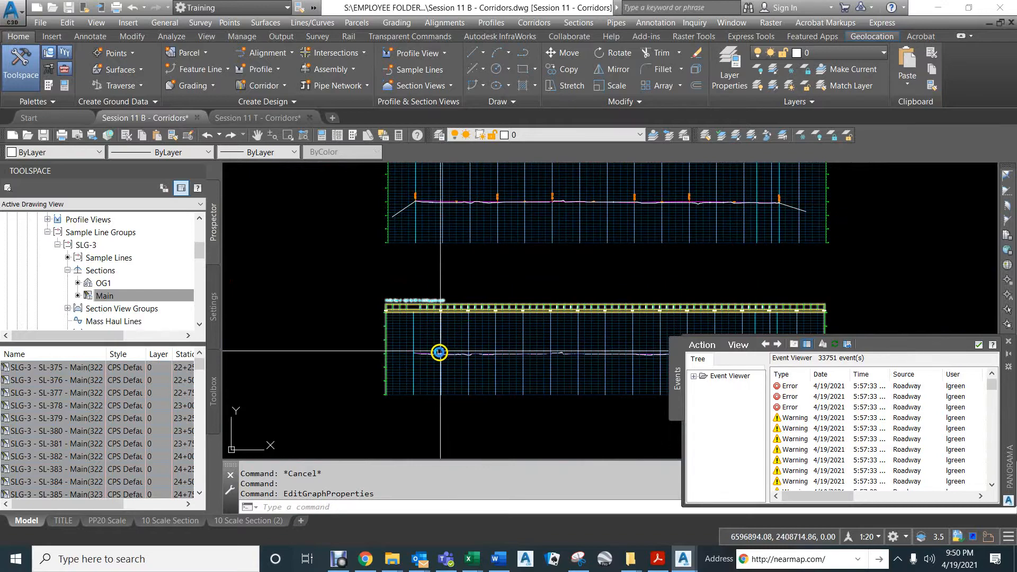
scroll(409, 303, up, 5)
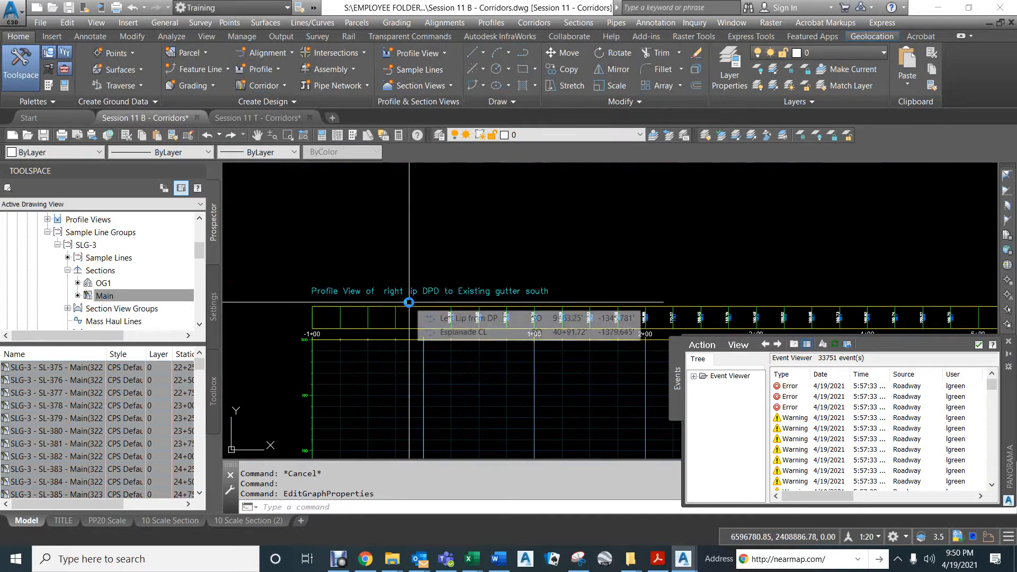
key(Escape)
key(Escape)
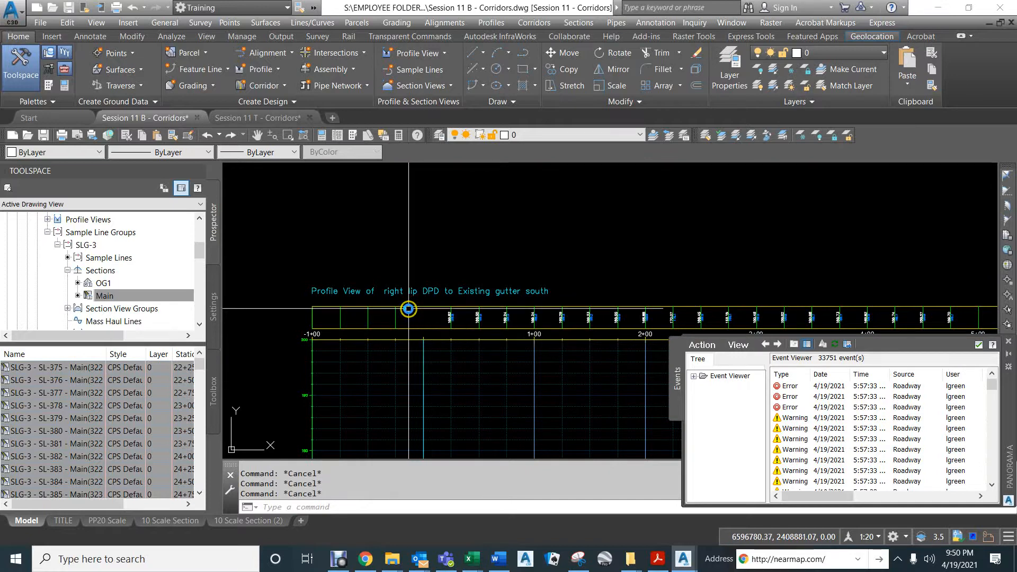
click(415, 302)
text(e)
key(Return)
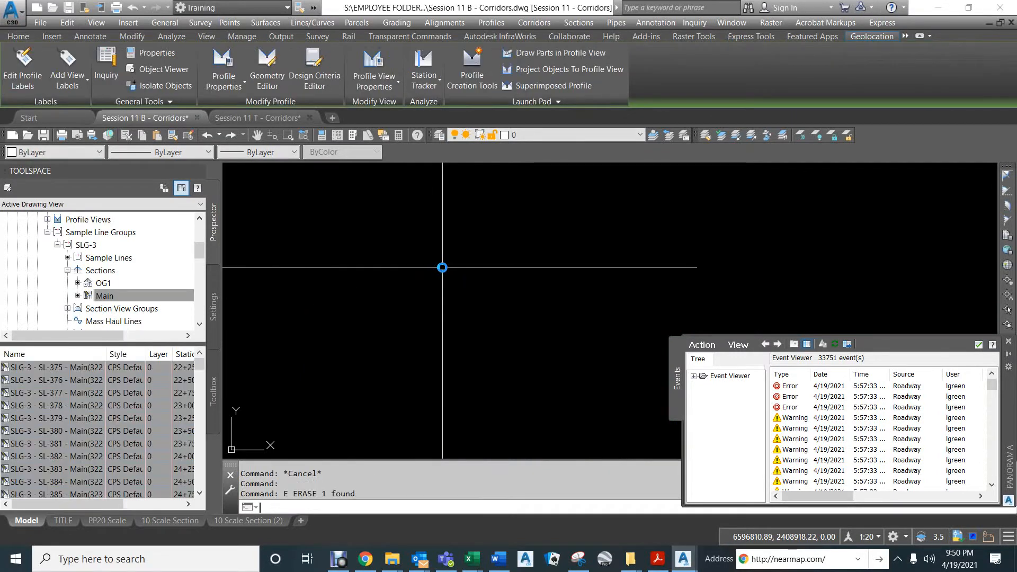
Step: Add a surface profile sampled from OG1 for the Left Lip from DP alignment over its full station range
scroll(439, 287, down, 5)
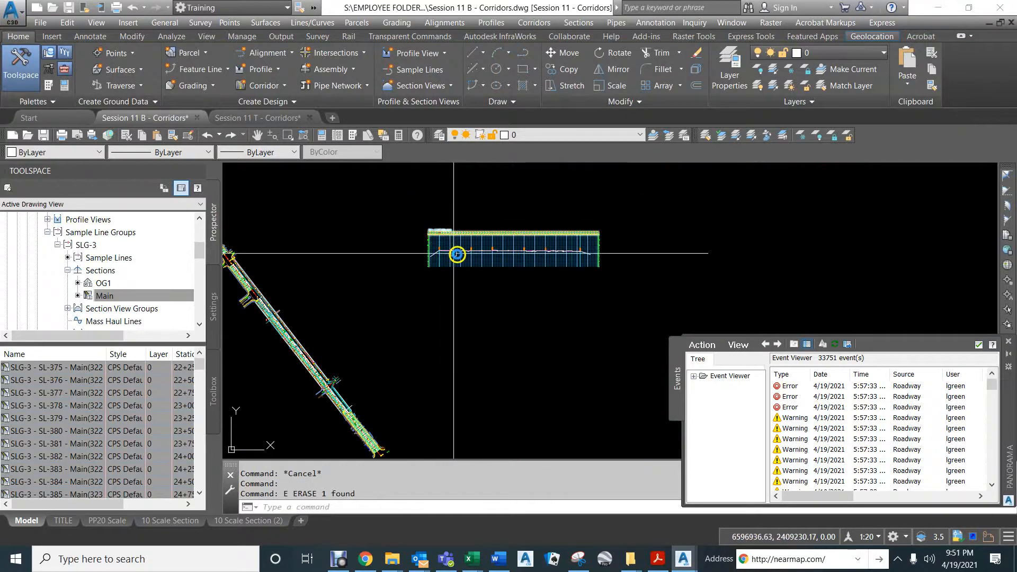
click(487, 22)
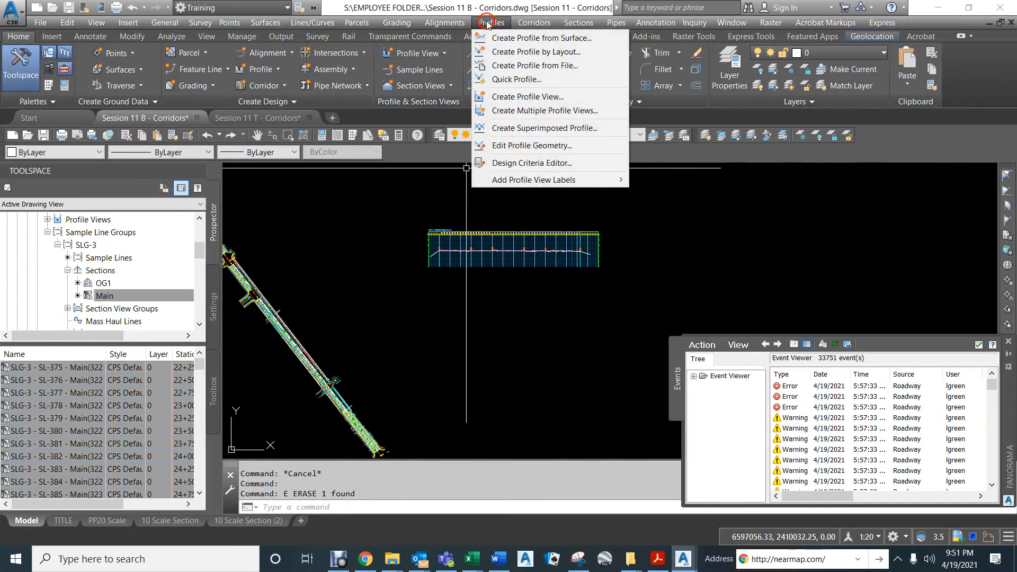
click(506, 41)
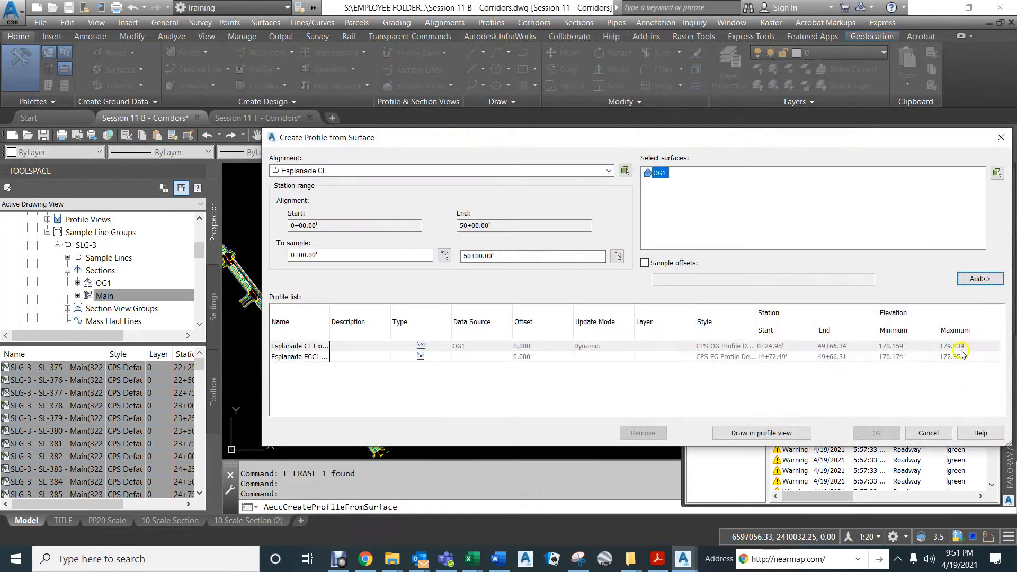
click(369, 169)
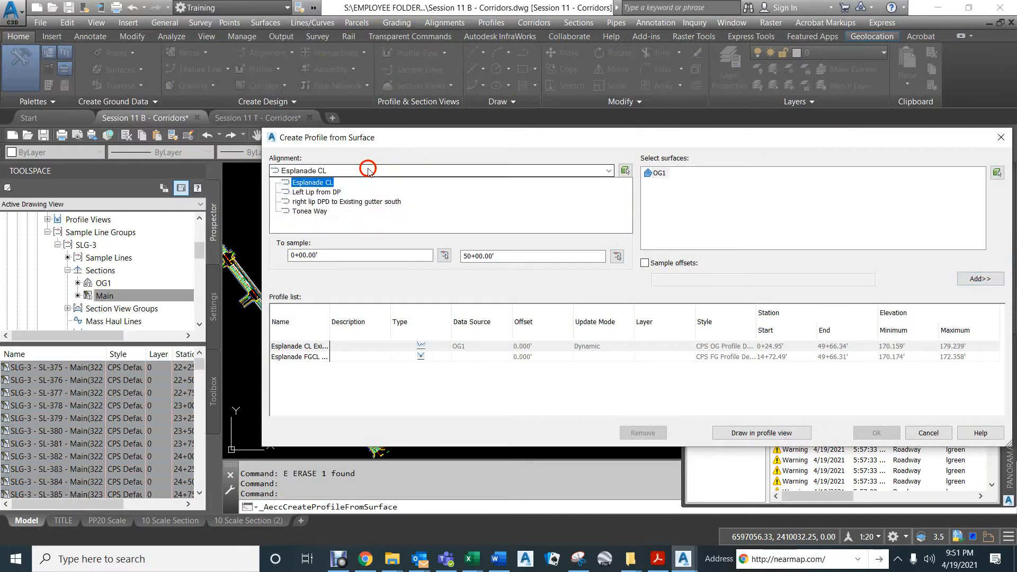
click(318, 193)
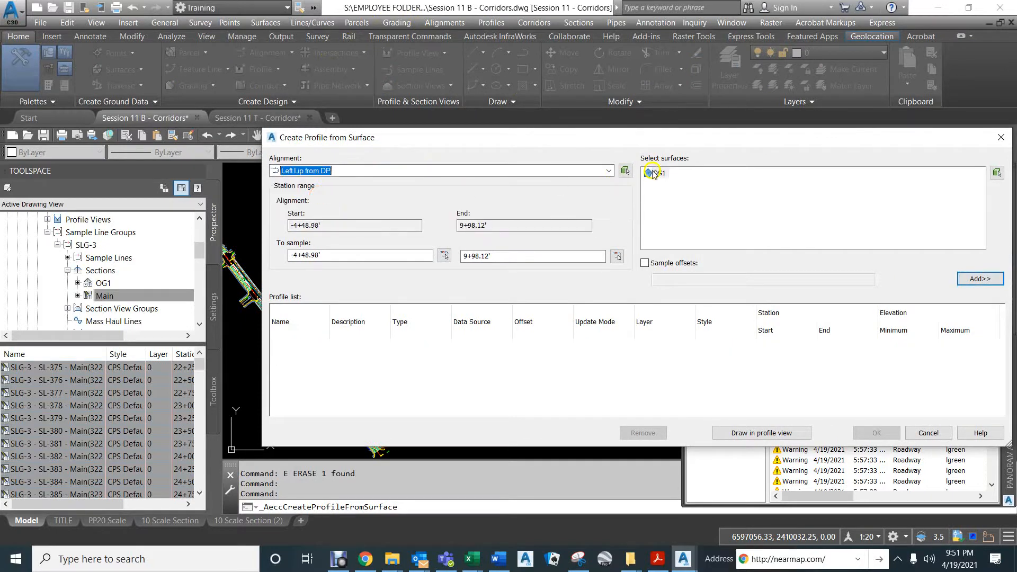
click(979, 279)
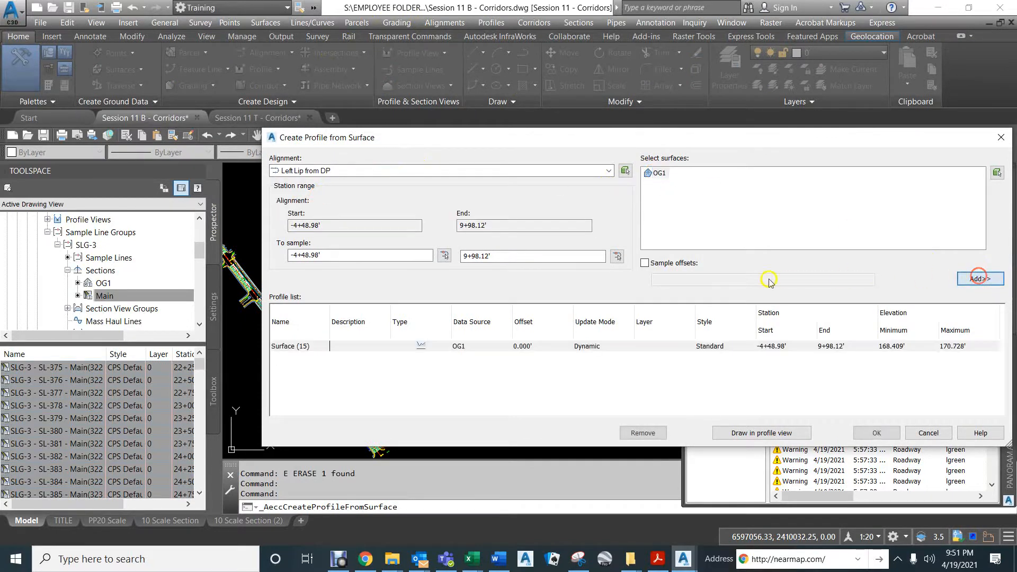
Step: Create a profile view of Left Lip from DP in the CPS Profile View Defaults style and place it directly below the remaining profile view
click(785, 432)
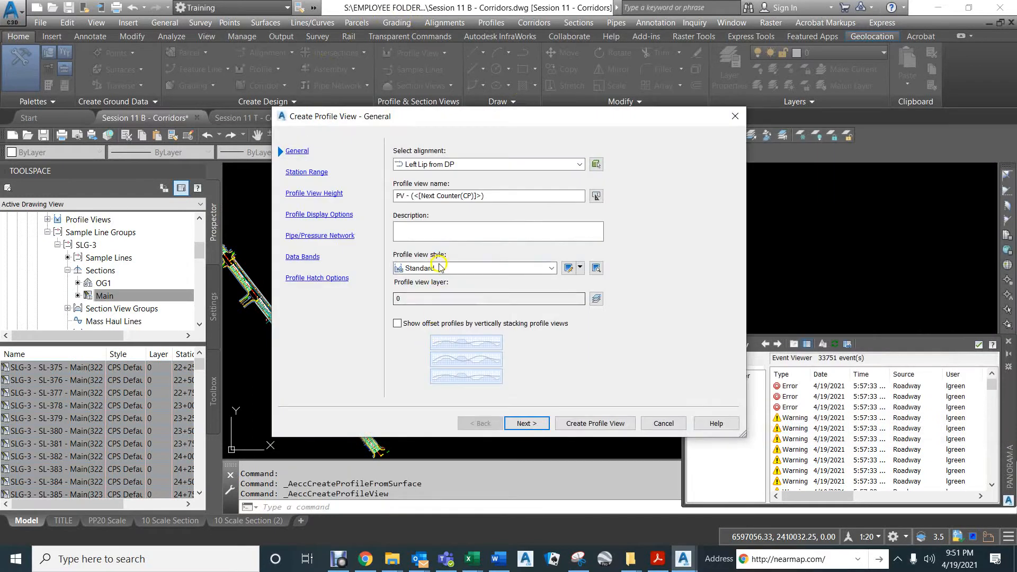
click(438, 268)
click(433, 281)
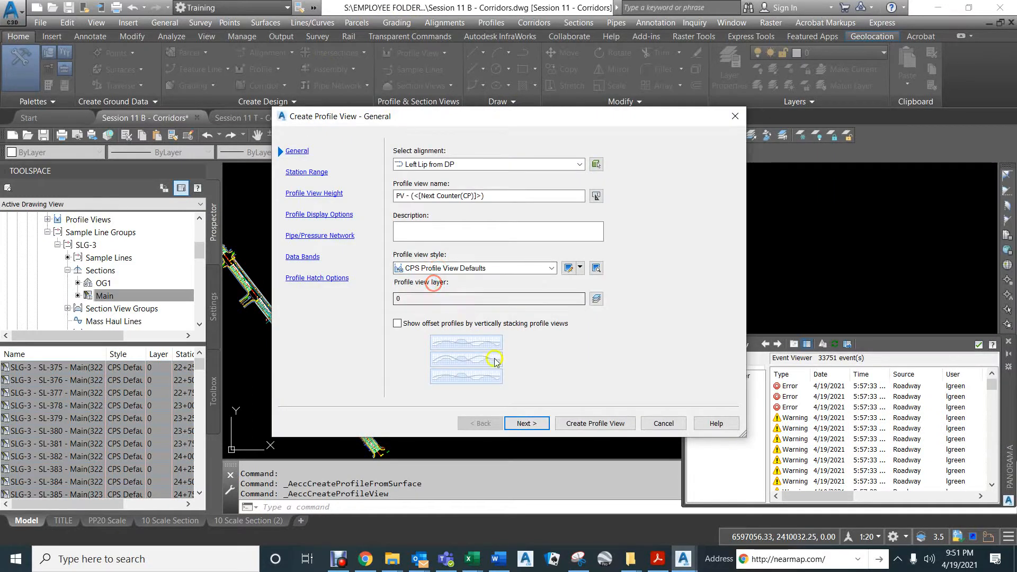
click(518, 424)
click(526, 423)
click(526, 423)
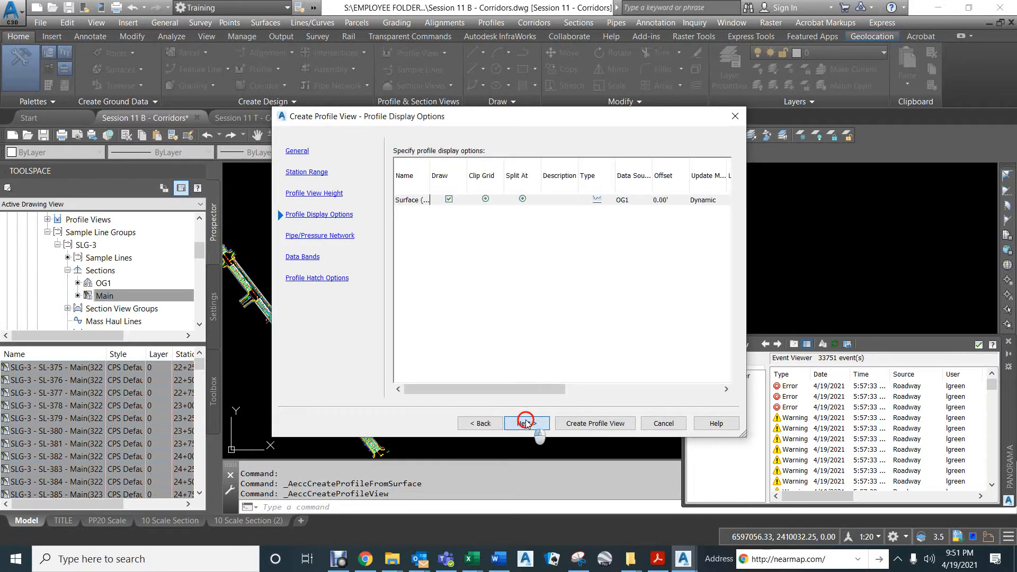
click(525, 423)
click(525, 423)
click(526, 423)
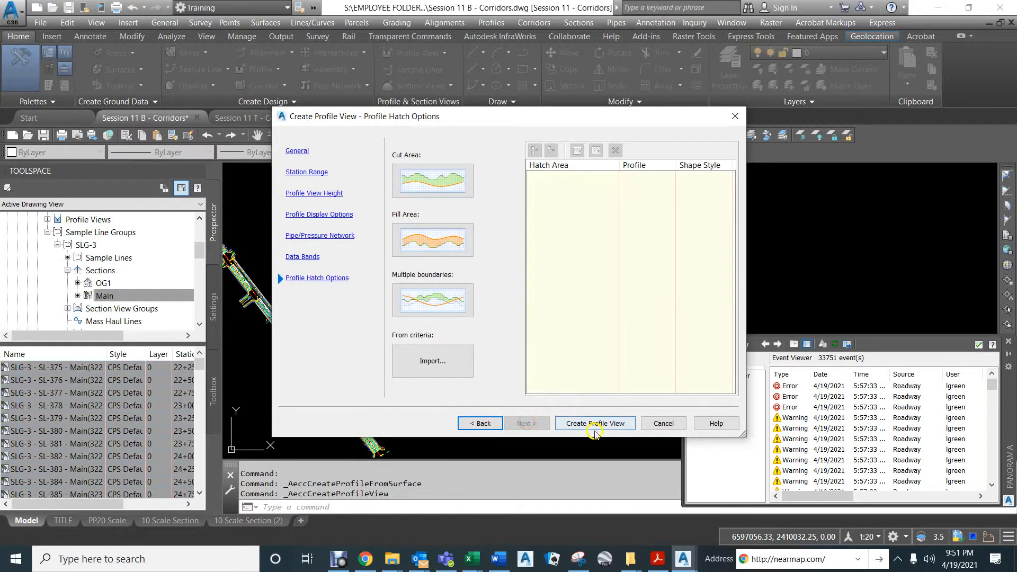
click(592, 423)
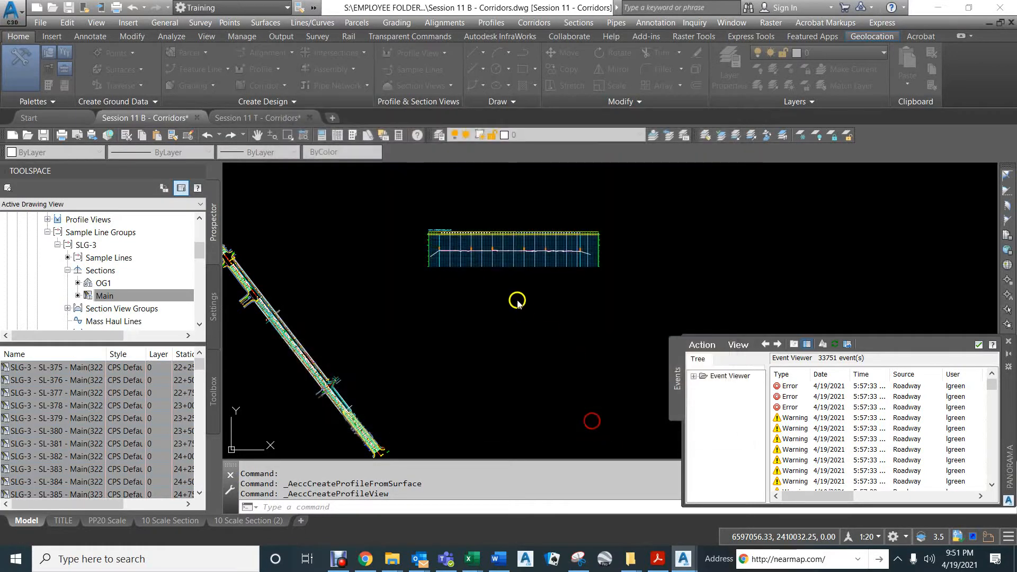
click(428, 324)
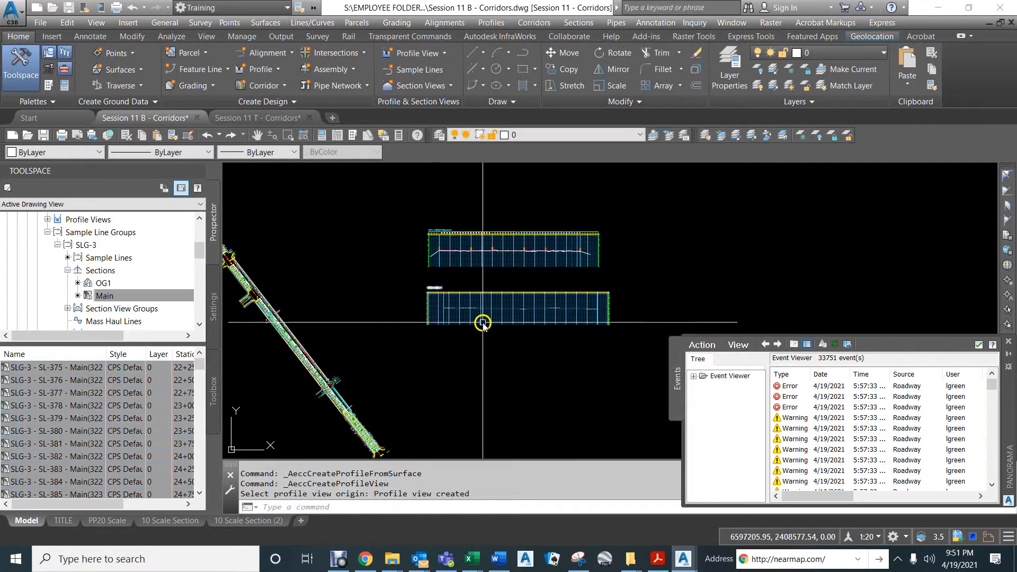
Step: Change the left lip surface profile's object style to CPS OG Profile Defaults
scroll(453, 316, up, 6)
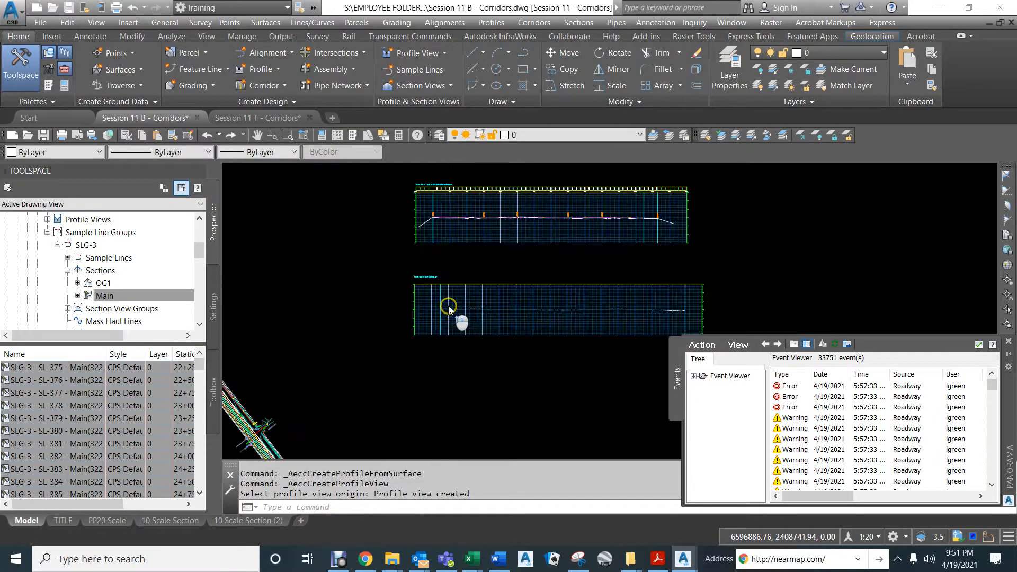
key(Escape)
key(Escape)
click(430, 324)
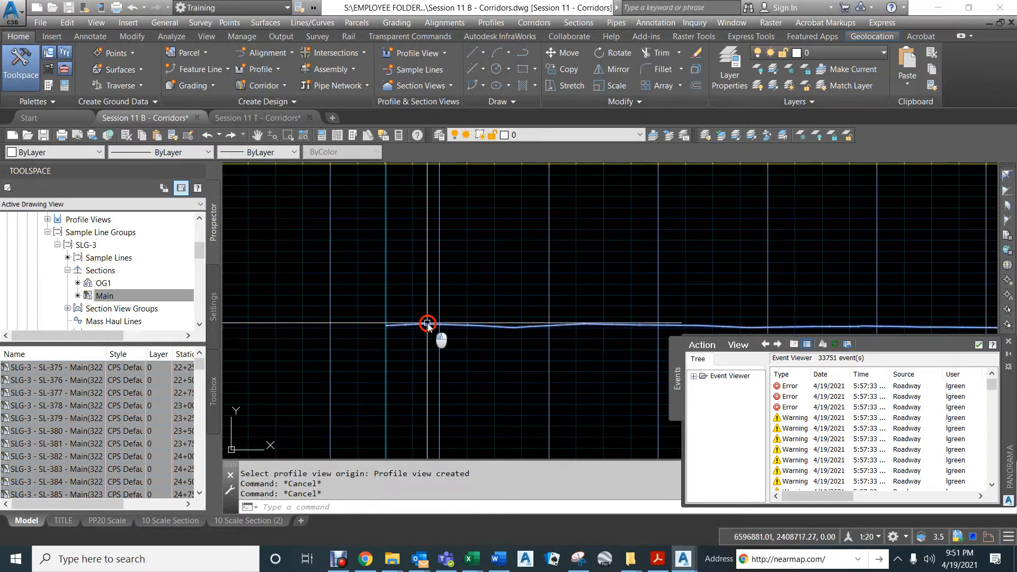
right_click(447, 289)
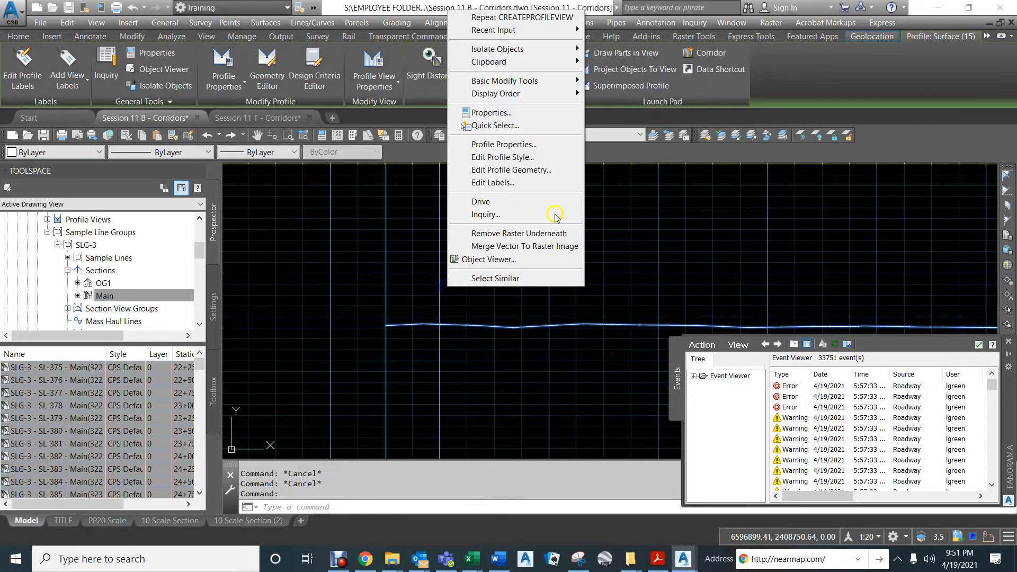
click(514, 144)
click(381, 262)
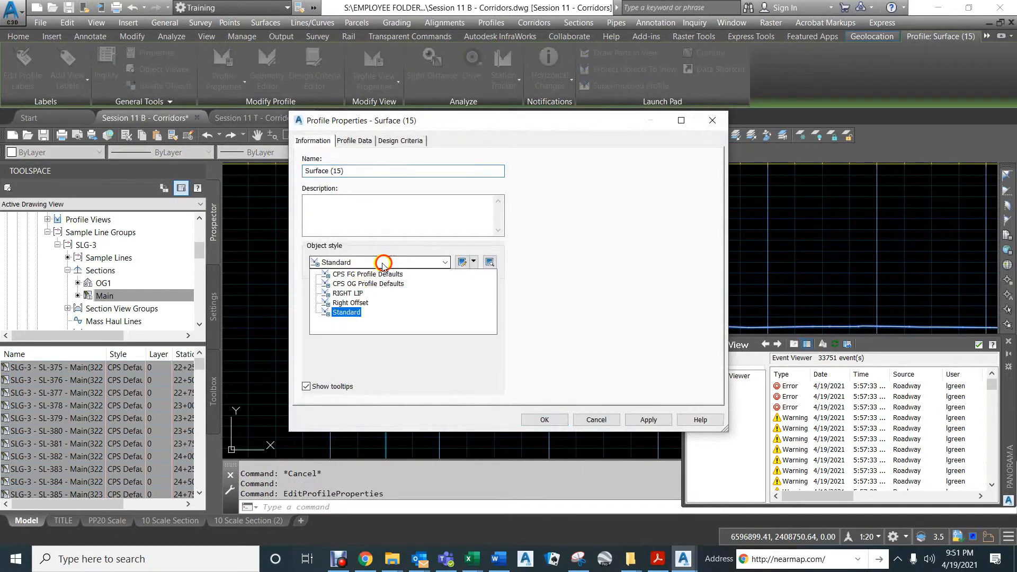
click(354, 284)
click(537, 420)
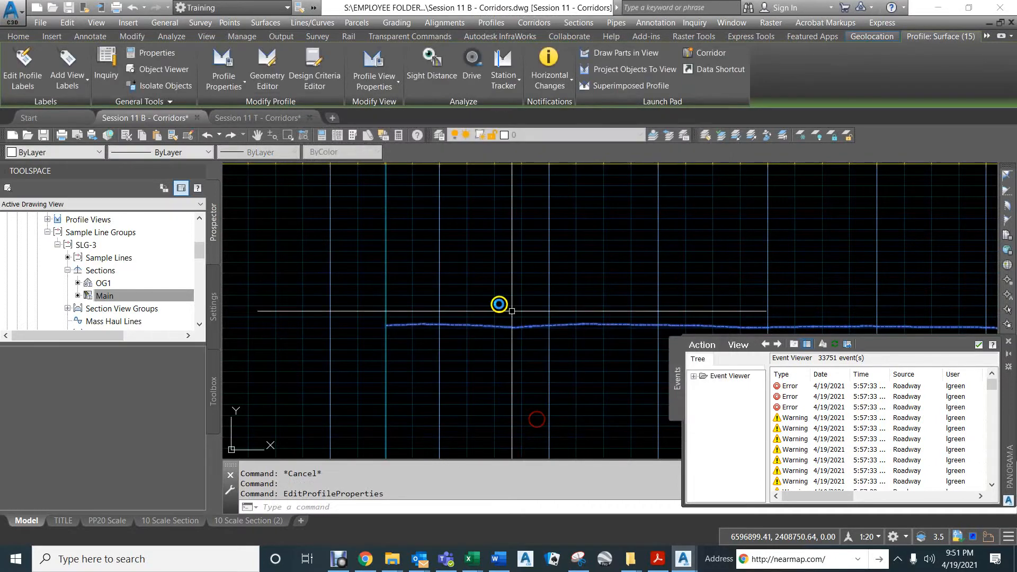
scroll(470, 308, down, 1)
scroll(470, 308, down, 2)
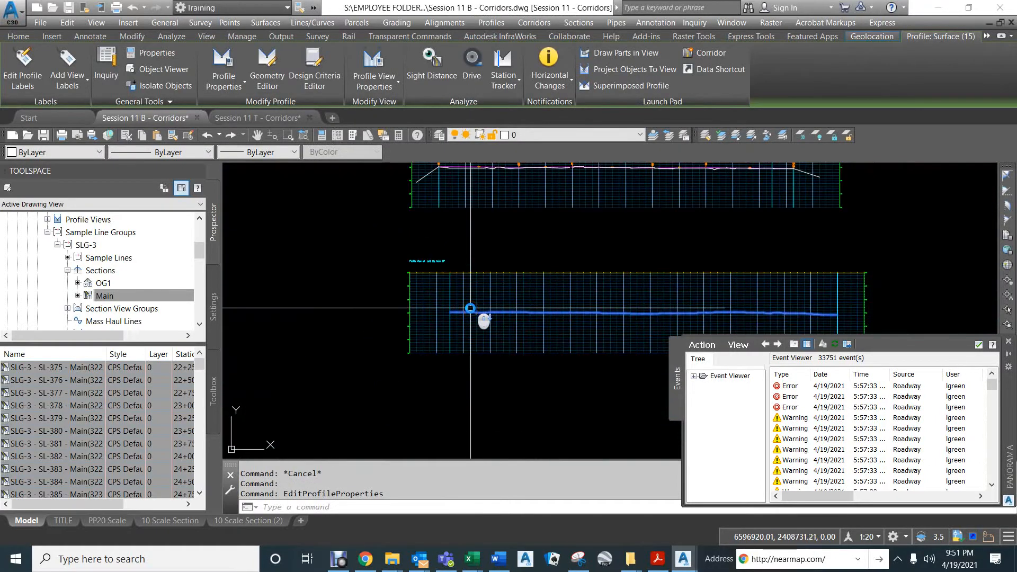
scroll(512, 260, down, 1)
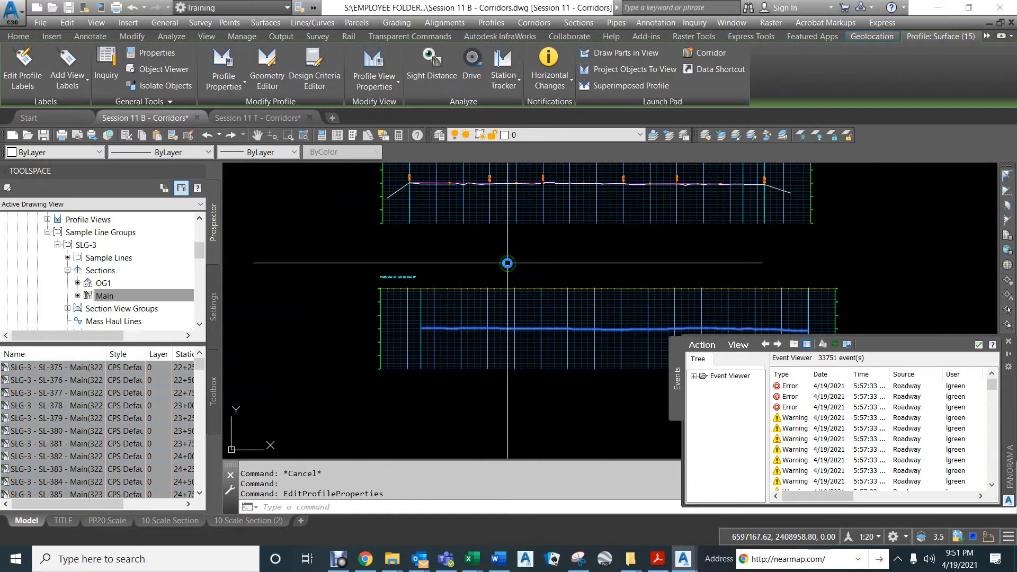
key(Escape)
key(Escape)
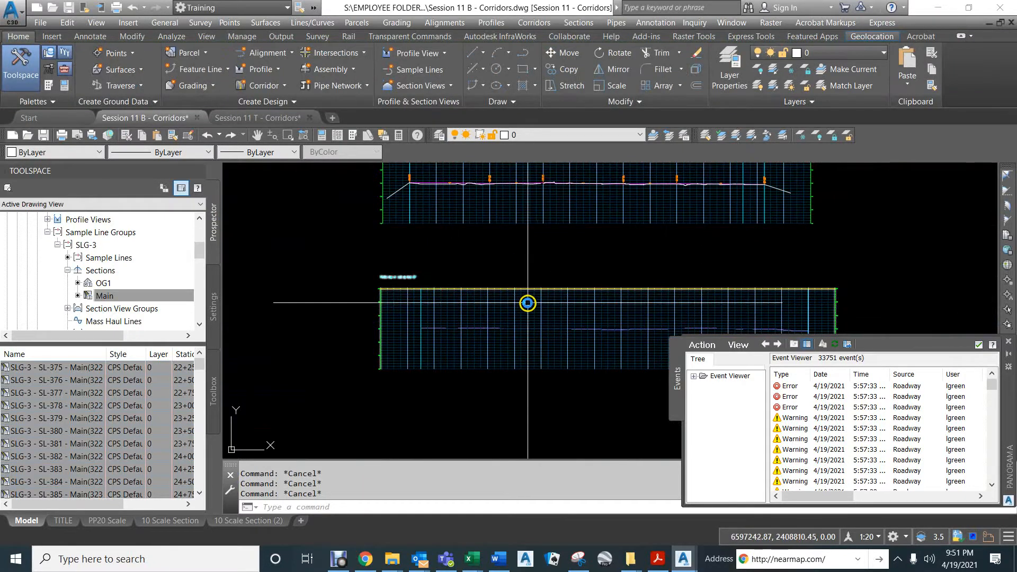
Step: Add a Profile Data band in the CPS Profile Band Defaults style to the top of the left lip profile view, keeping all geometry point labels
click(453, 303)
right_click(497, 293)
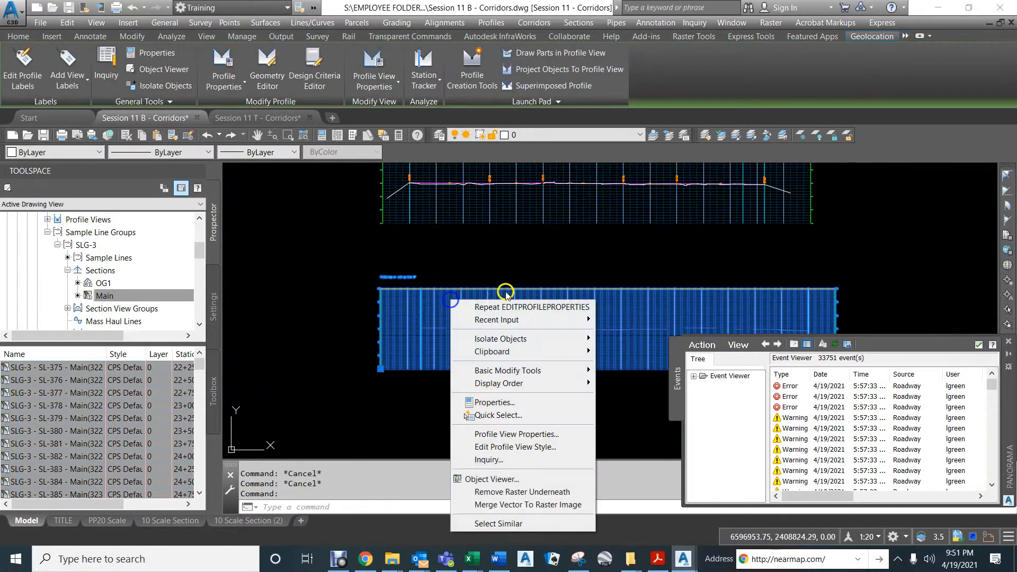
click(500, 433)
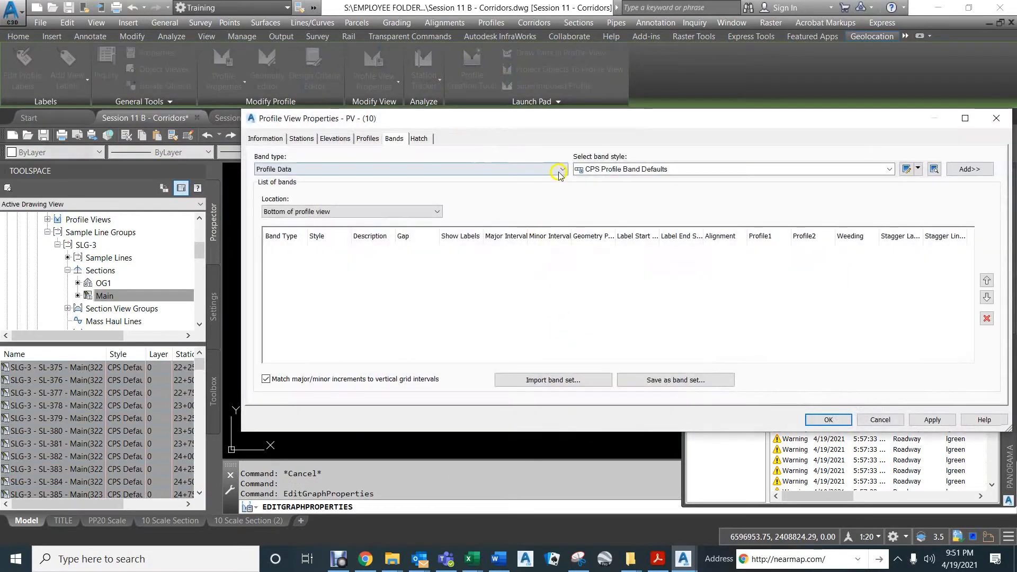
click(326, 211)
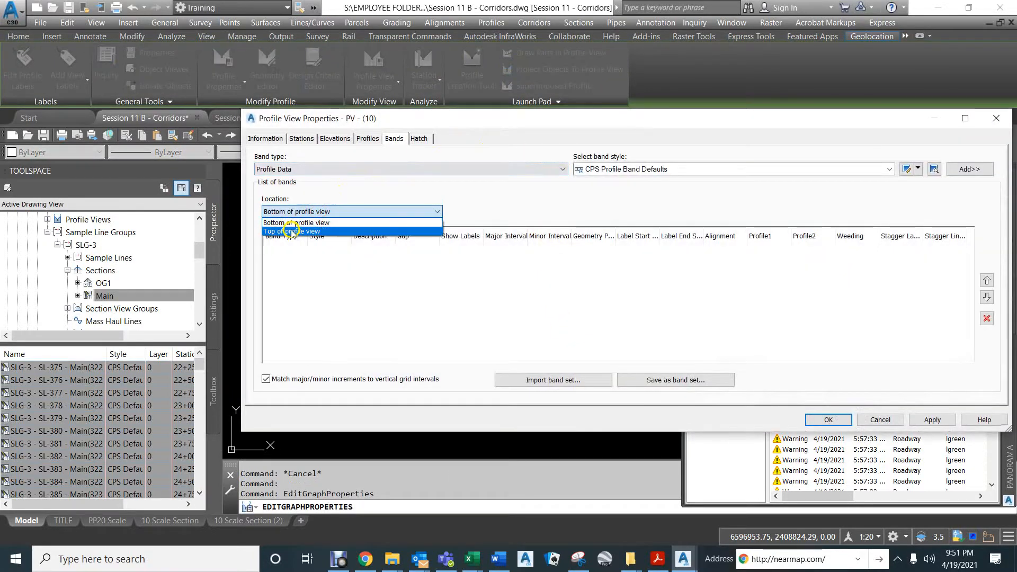
click(290, 230)
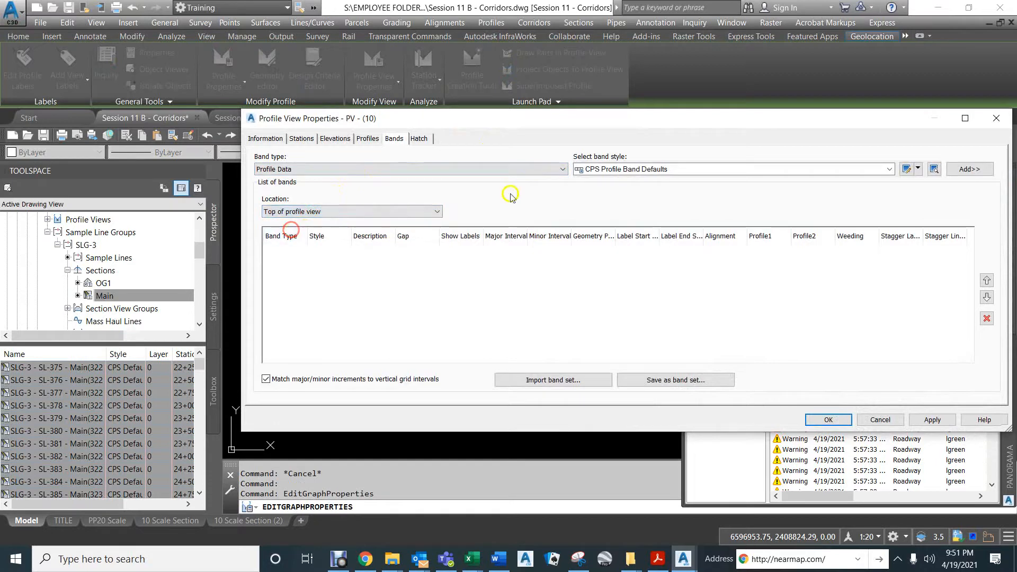
click(969, 169)
click(284, 464)
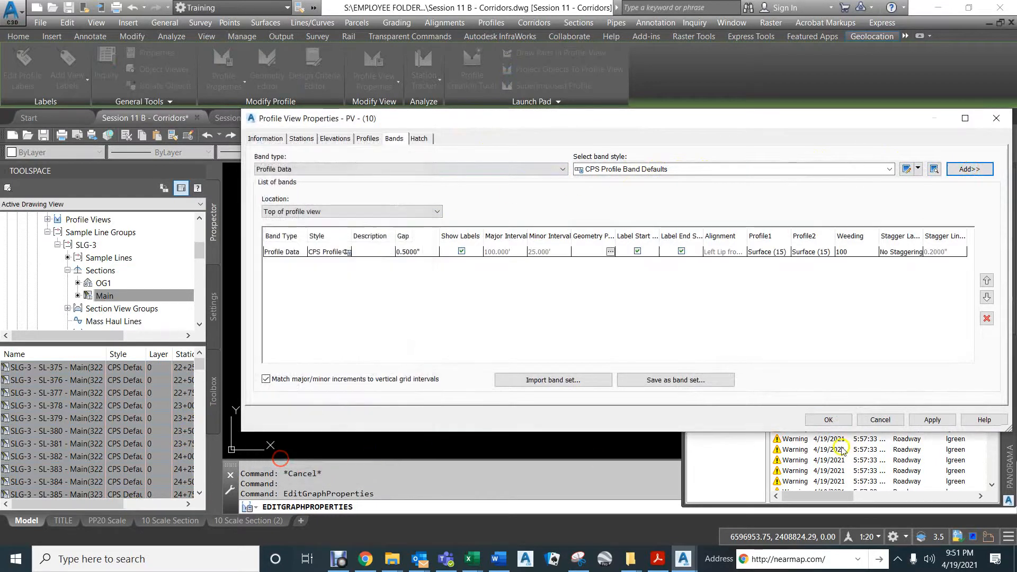
click(830, 419)
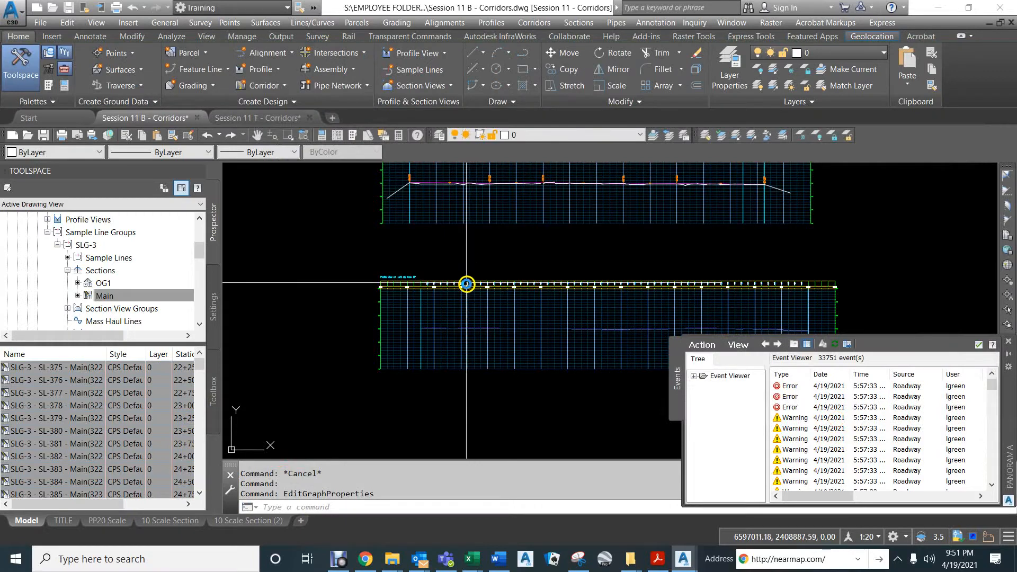
scroll(480, 272, up, 5)
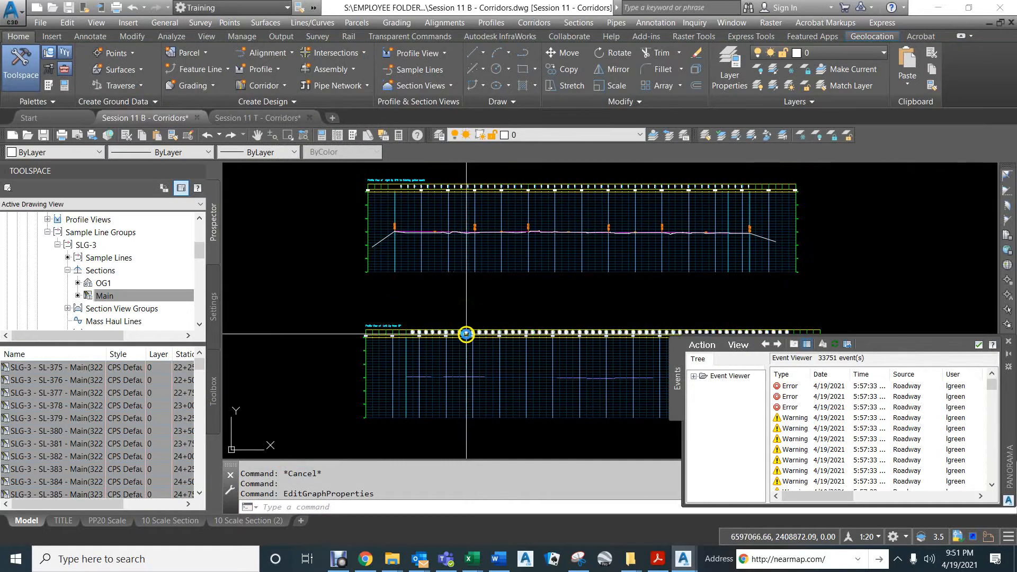
mouse_move(551, 268)
middle_down()
mouse_move(359, 220)
mouse_move(371, 217)
middle_up()
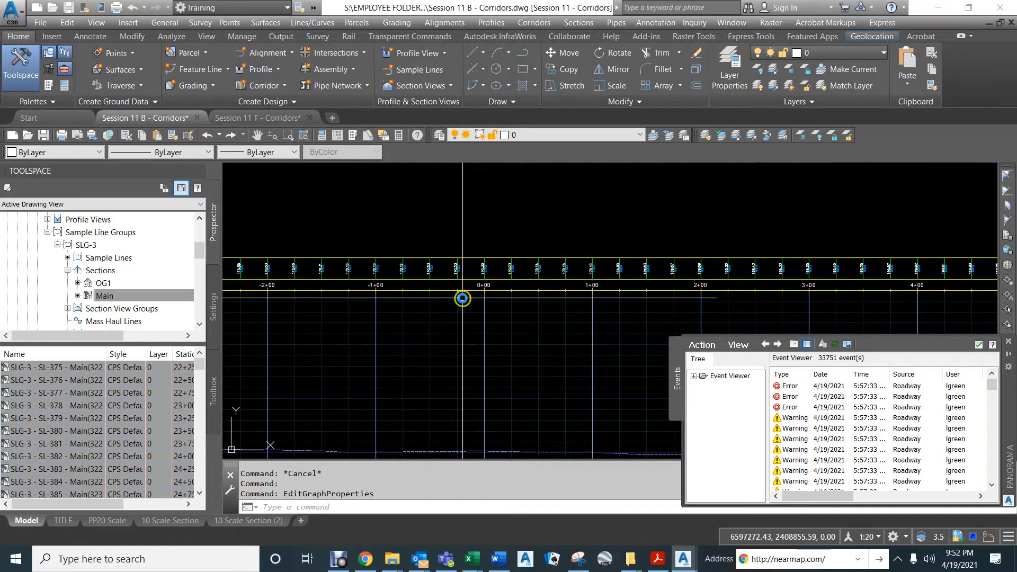
scroll(476, 299, down, 5)
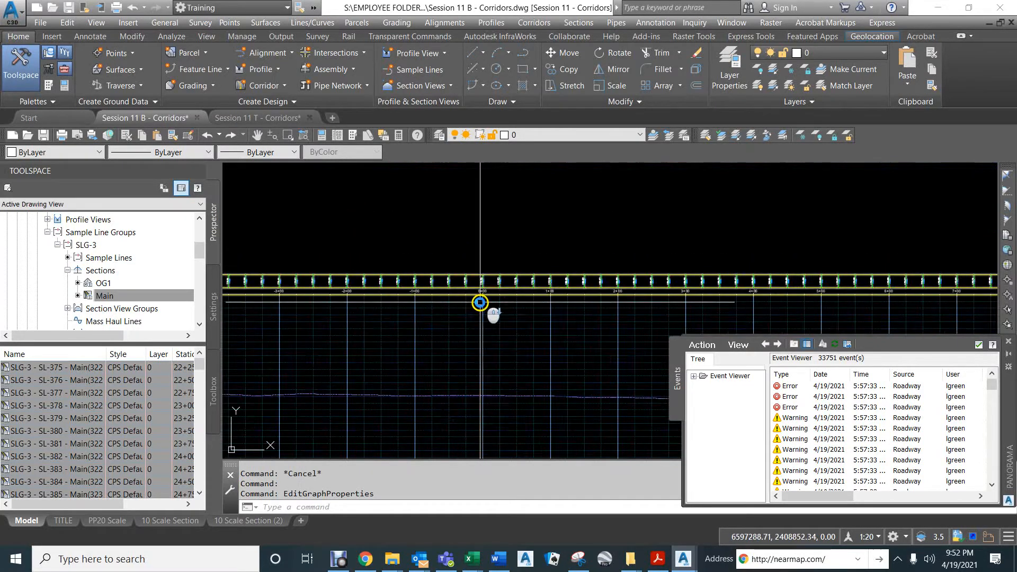
Step: Create a layout profile in the left lip profile view, named "left lip from DP", with CPS FG Profile Defaults style and COC Default FG Profile labels
scroll(410, 228, up, 8)
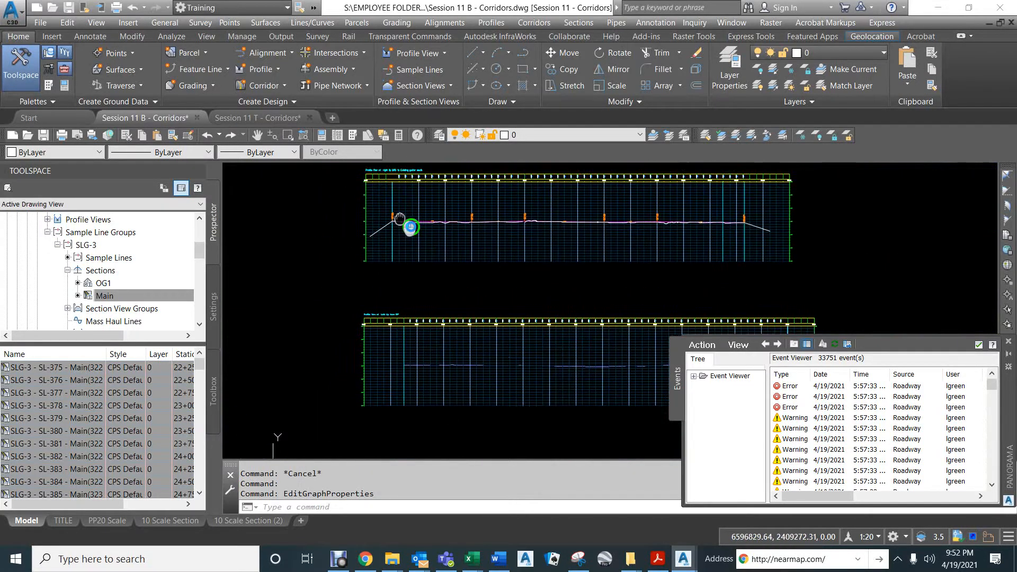
scroll(419, 240, up, 3)
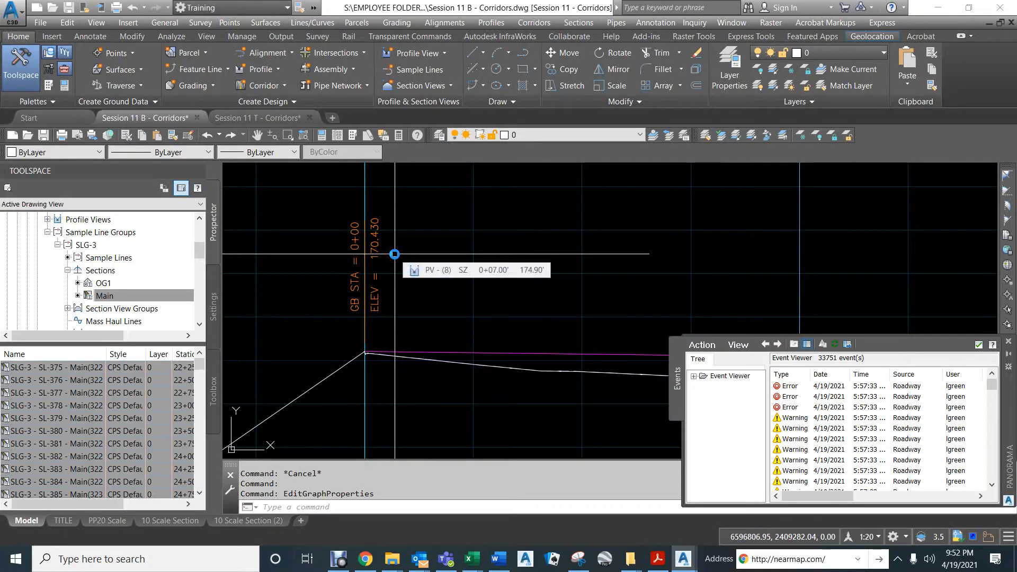
scroll(405, 265, down, 7)
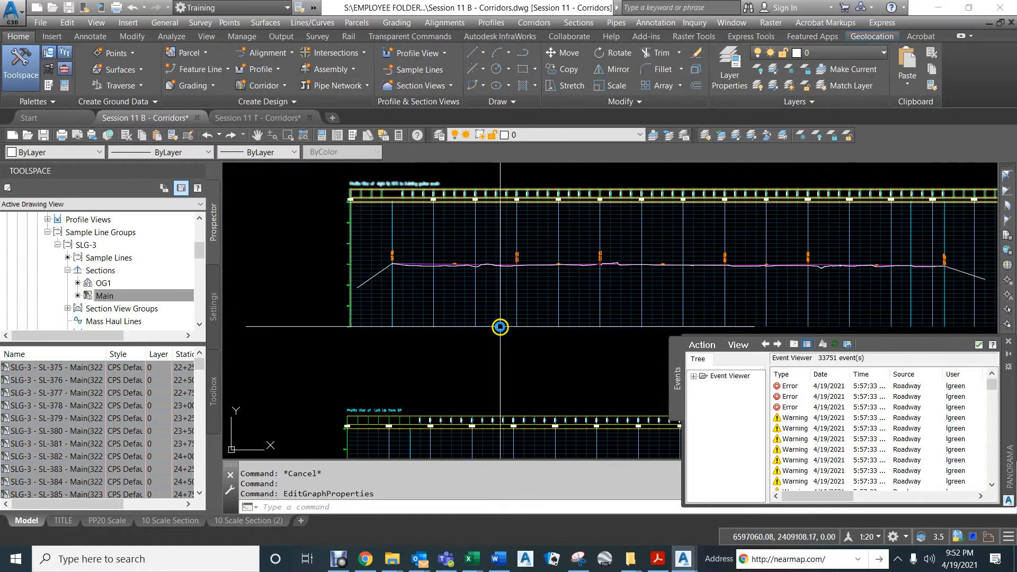
middle_drag(499, 327, 404, 213)
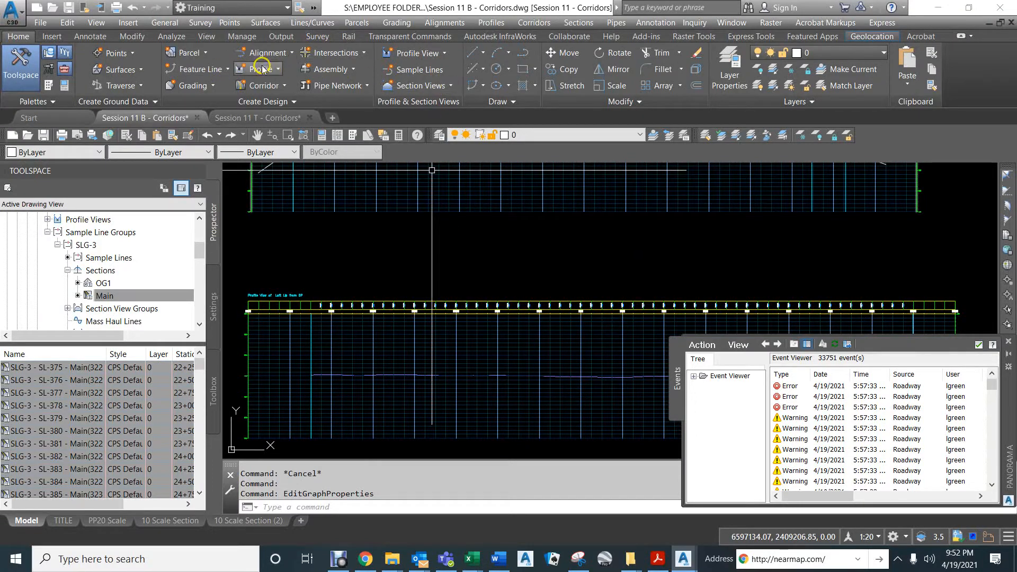
click(490, 23)
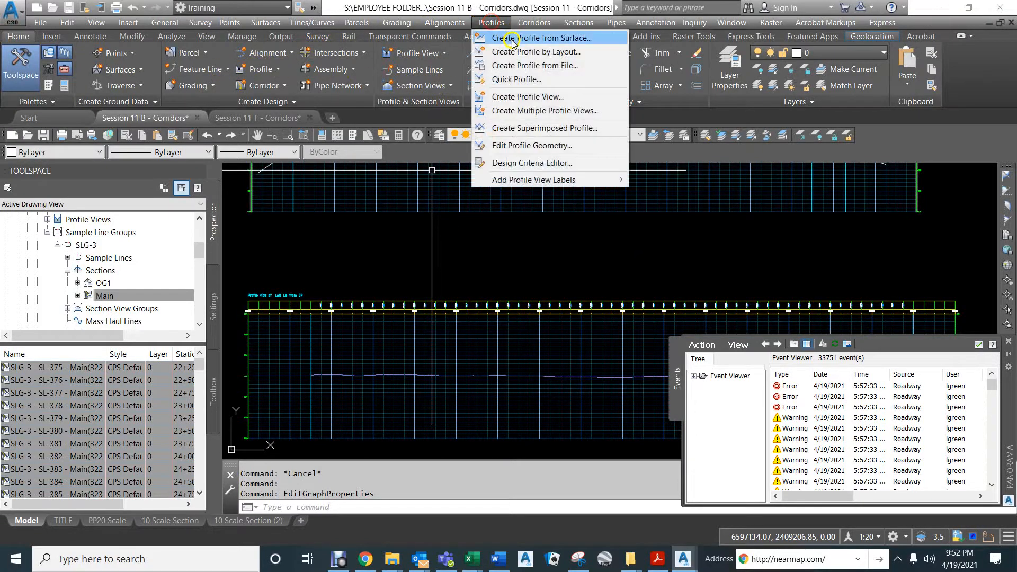
click(510, 53)
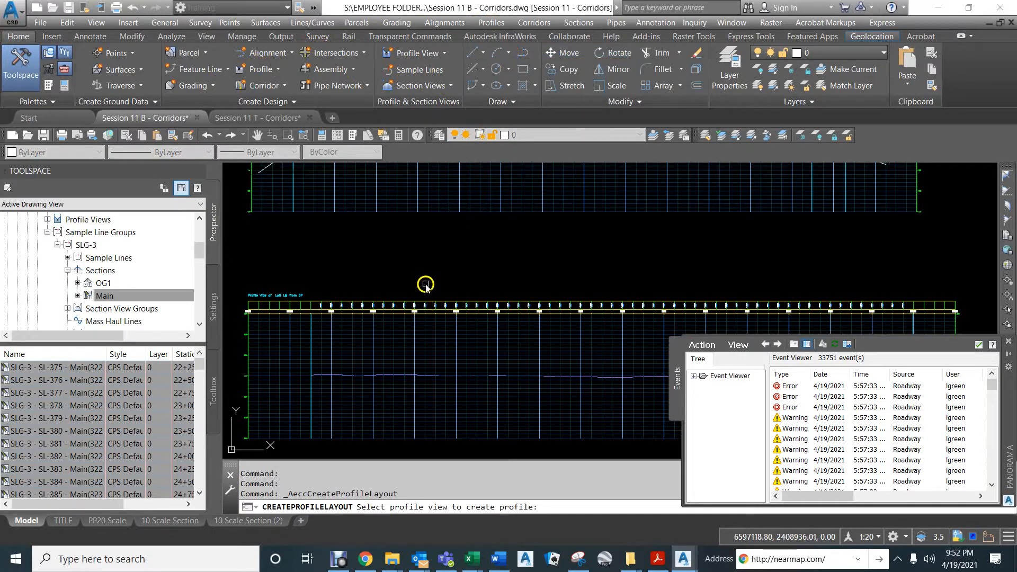
click(400, 341)
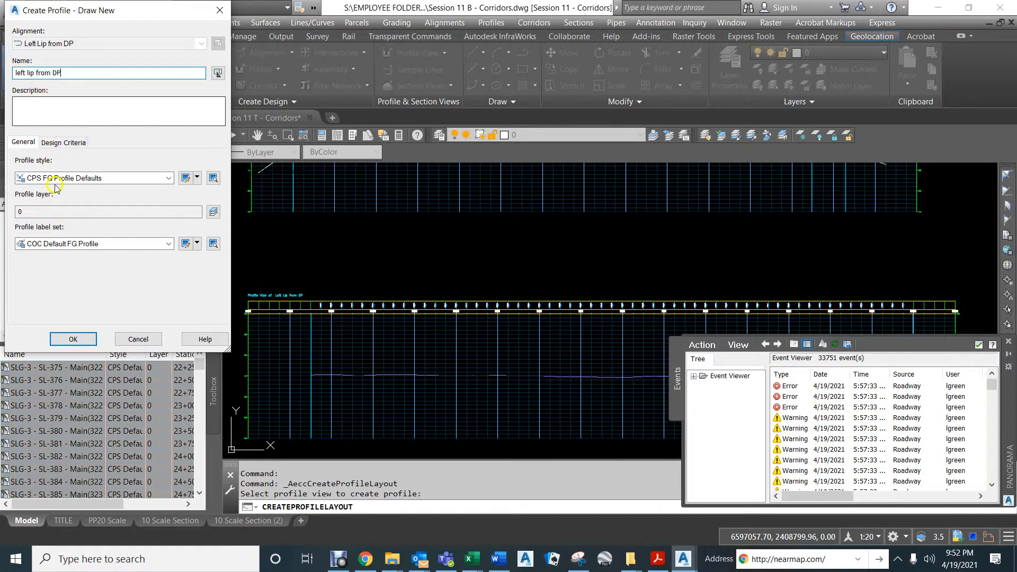
click(74, 339)
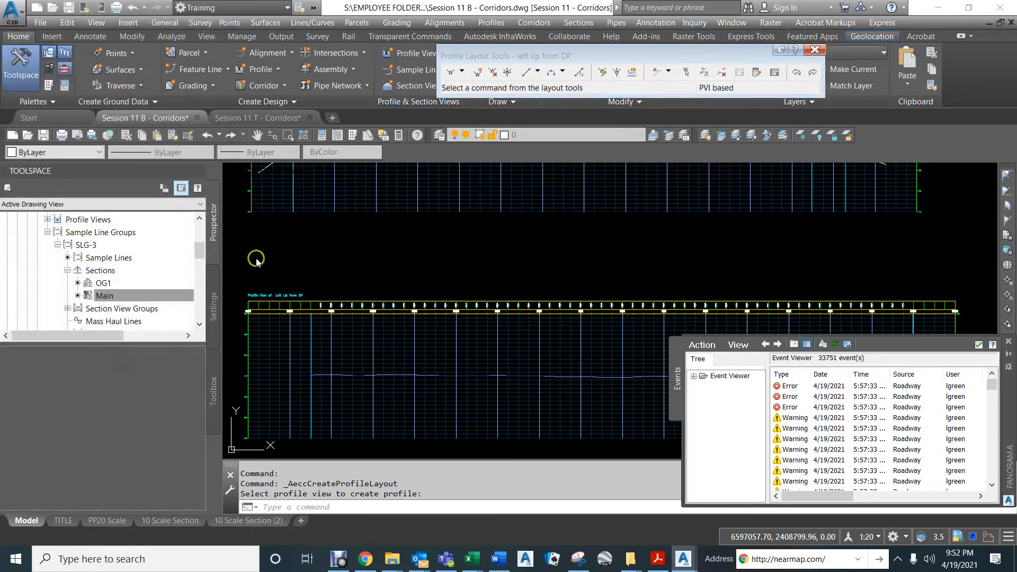
Step: Start the left lip profile with Draw Tangents, placing its start point on the 0+00 station line just above existing ground with a nearest snap
click(450, 72)
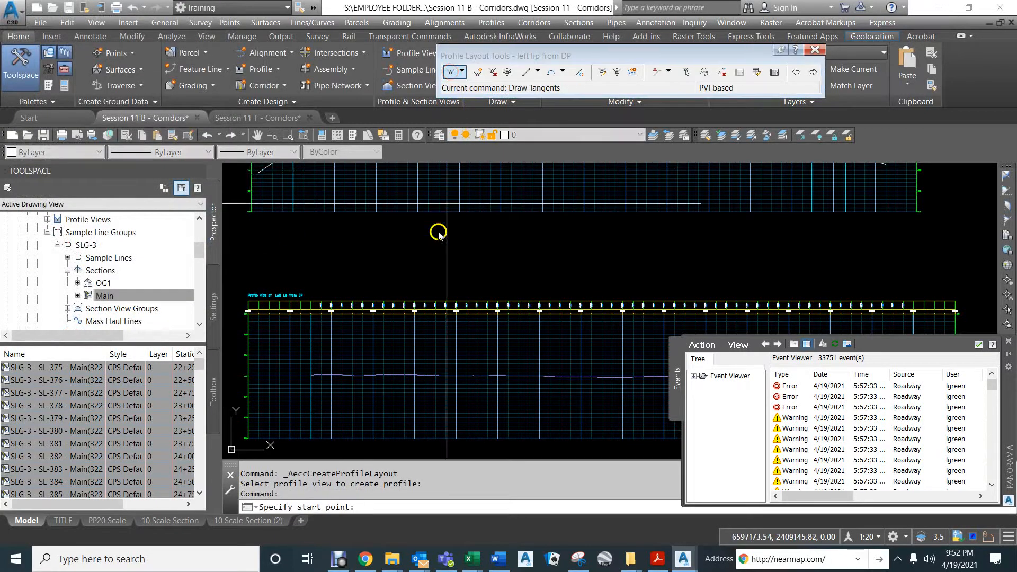
middle_drag(450, 321, 442, 246)
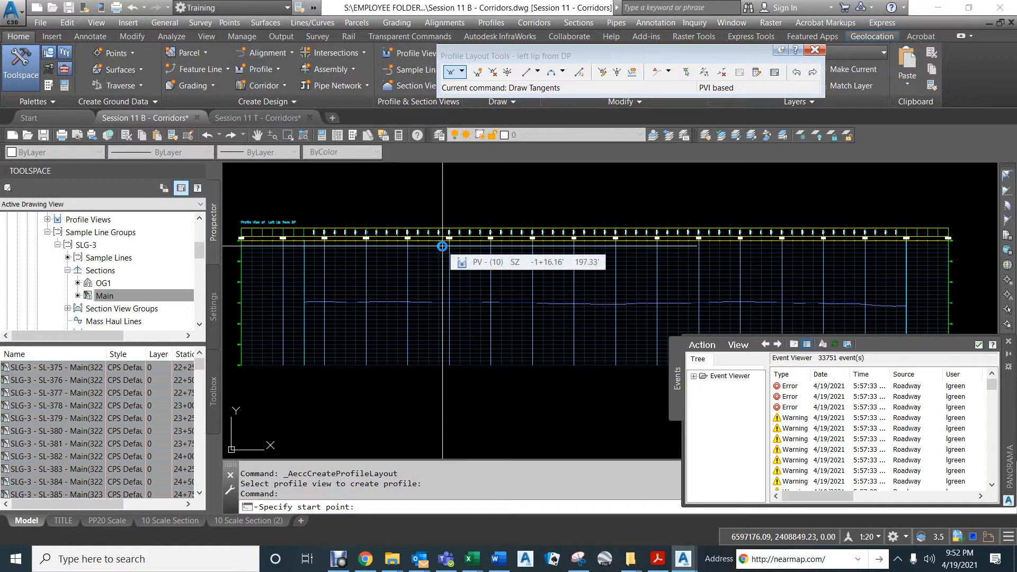
scroll(477, 269, up, 6)
scroll(477, 268, down, 3)
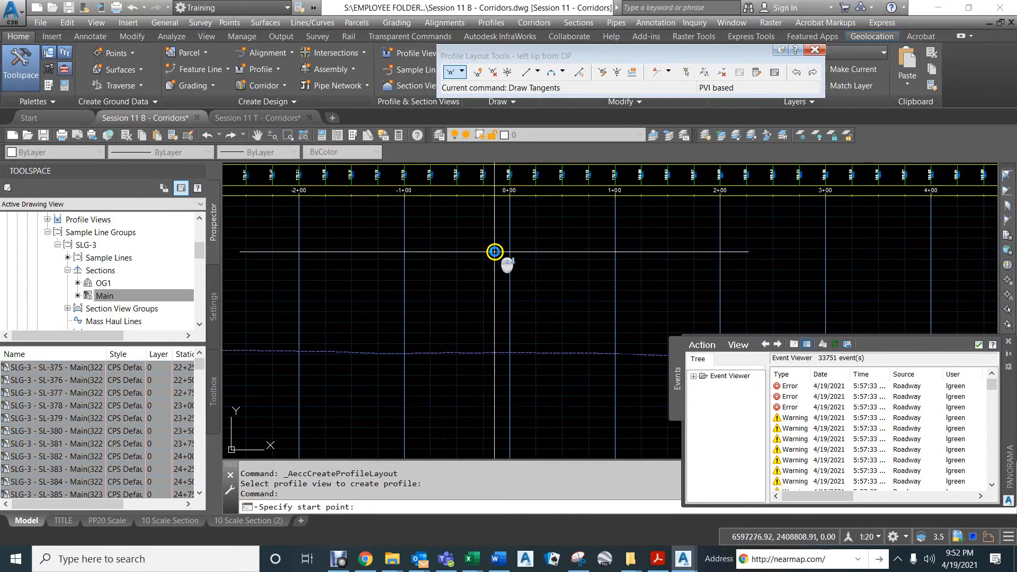
scroll(514, 352, up, 4)
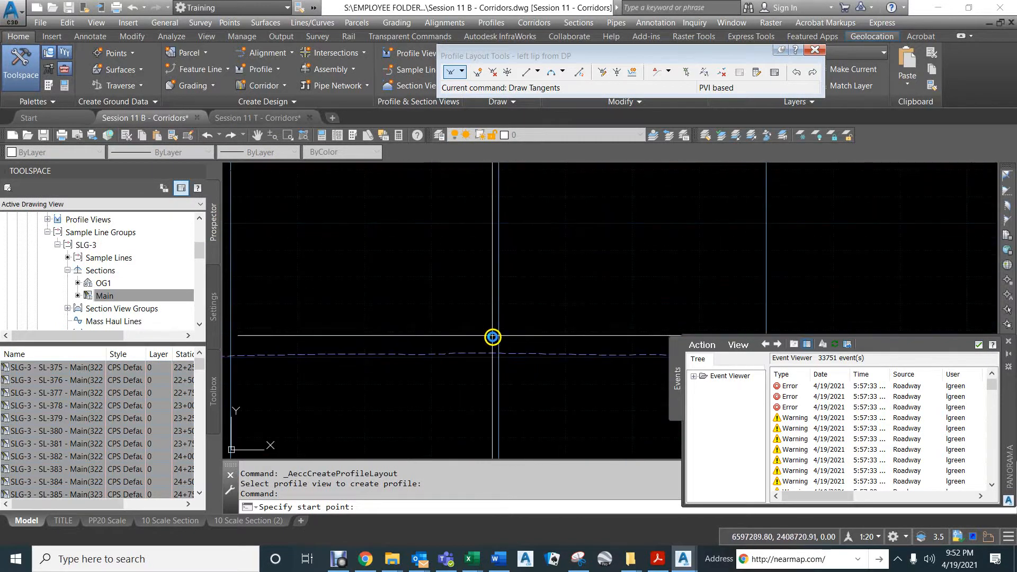
text(a)
key(space)
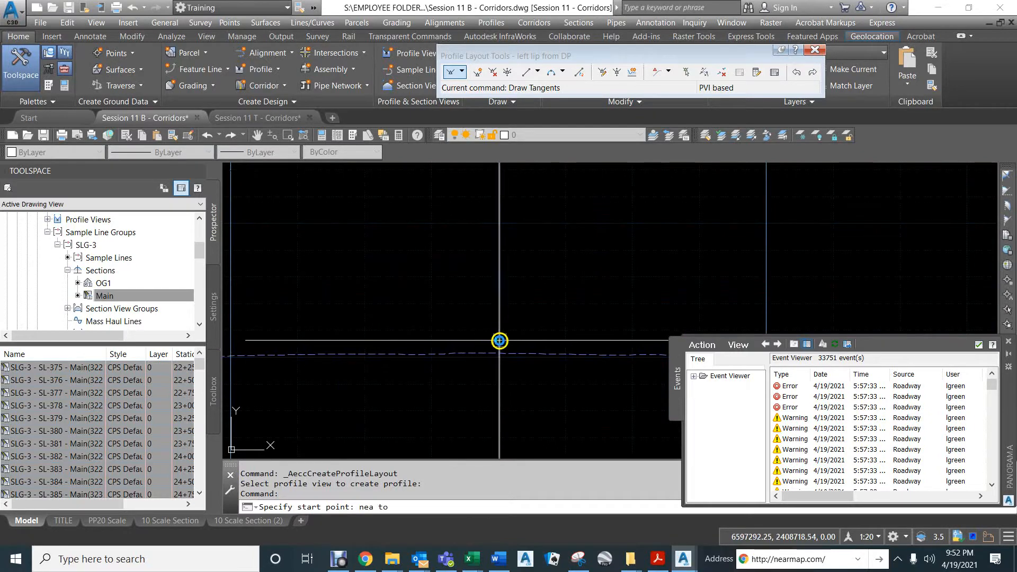
click(500, 341)
Step: Match the right lip's grade break by ending the first left lip tangent on the 3+00 station line, slightly above existing ground
scroll(517, 309, down, 3)
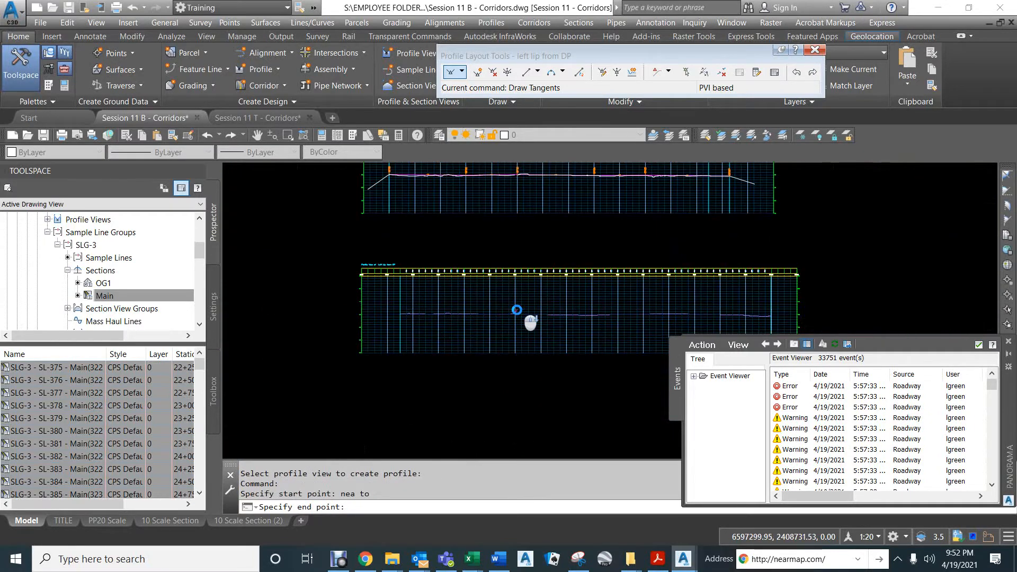
scroll(516, 309, down, 1)
scroll(484, 215, up, 4)
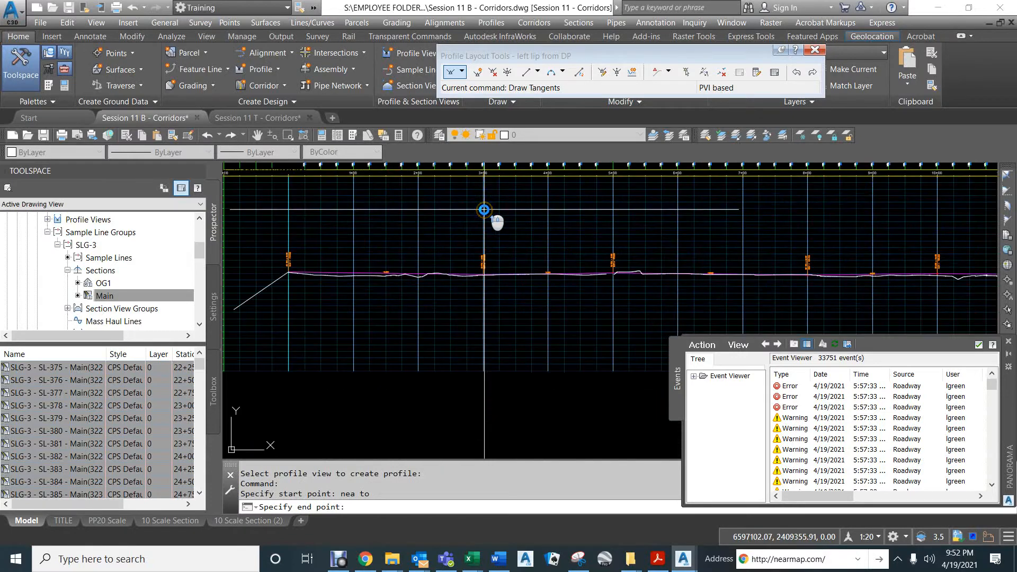
scroll(482, 222, up, 2)
scroll(460, 297, up, 1)
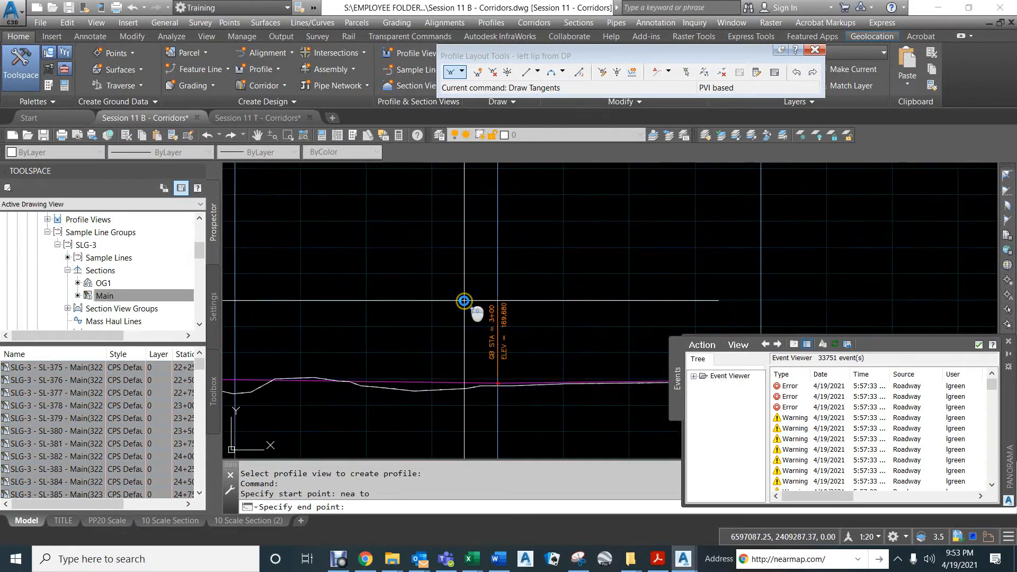
scroll(463, 300, down, 4)
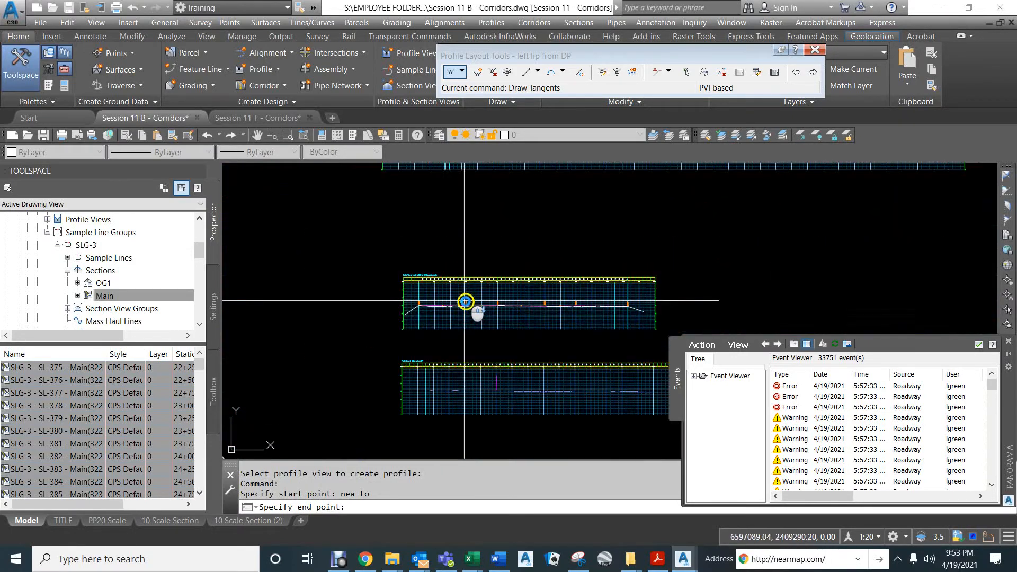
scroll(515, 385, up, 4)
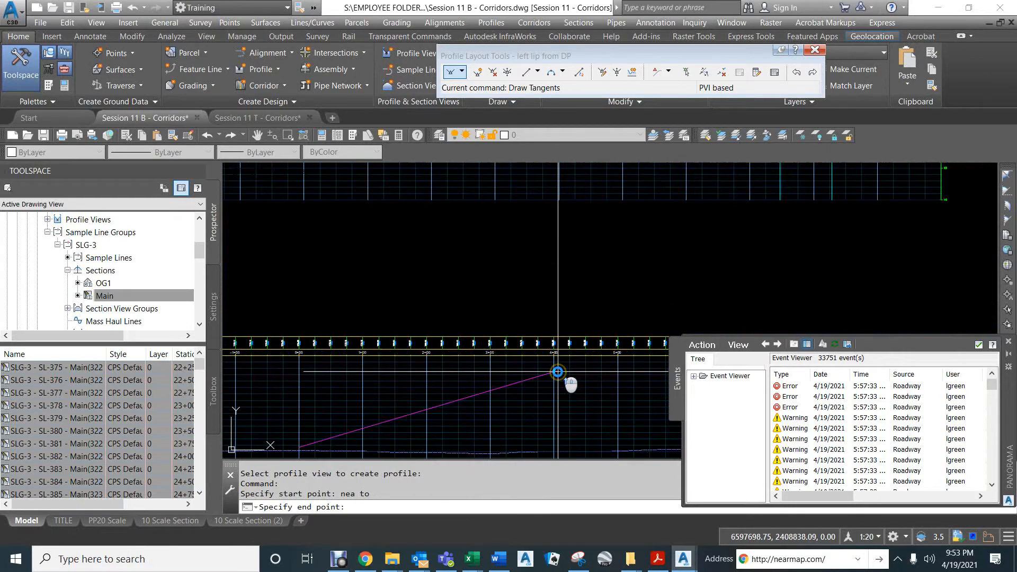
middle_drag(509, 396, 481, 158)
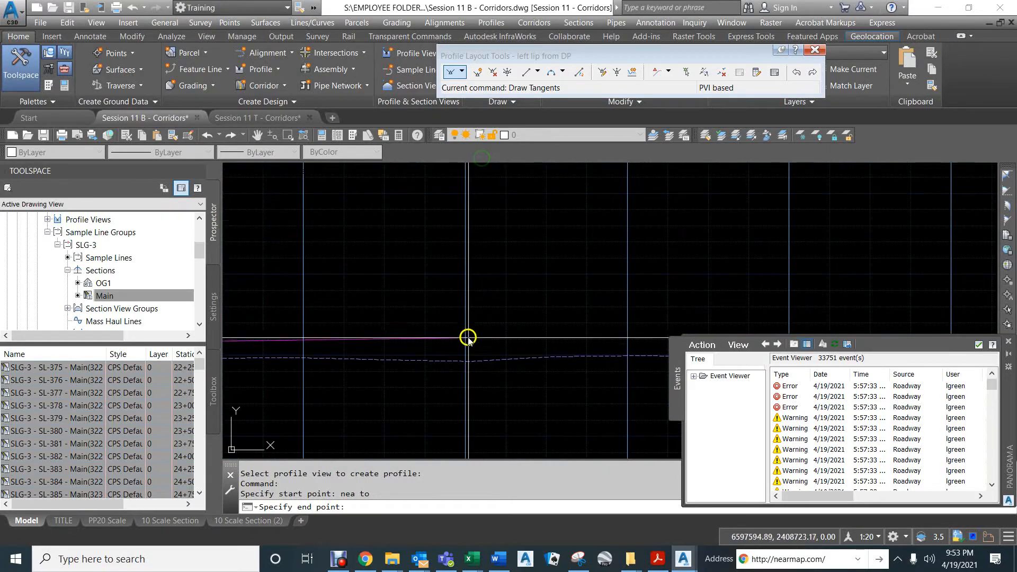
text(ea)
key(Return)
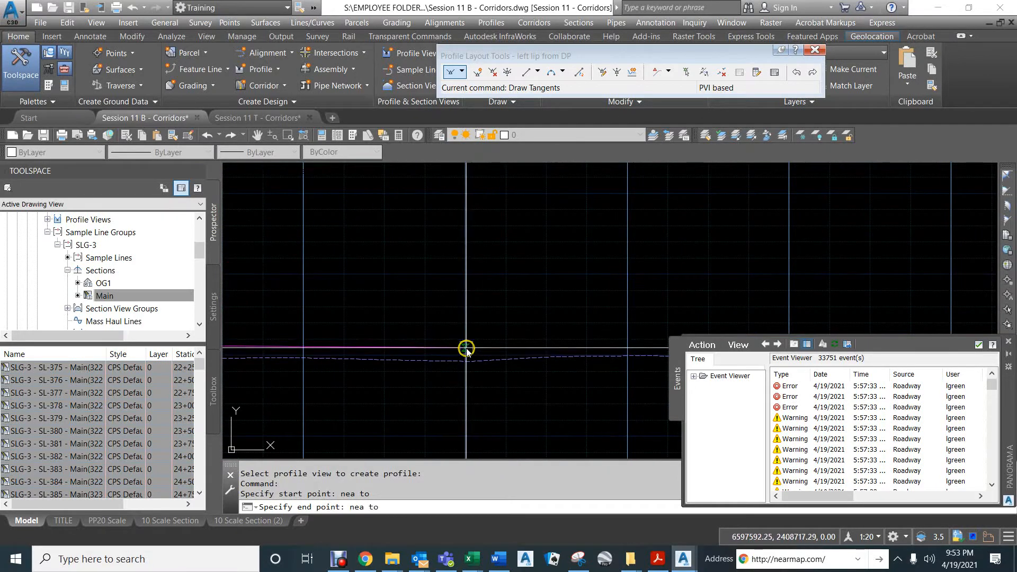
click(465, 352)
Step: Extend the left lip profile to the 5+00 station line, slightly above existing ground, matching the right lip's grade break
scroll(493, 325, down, 2)
scroll(498, 314, down, 3)
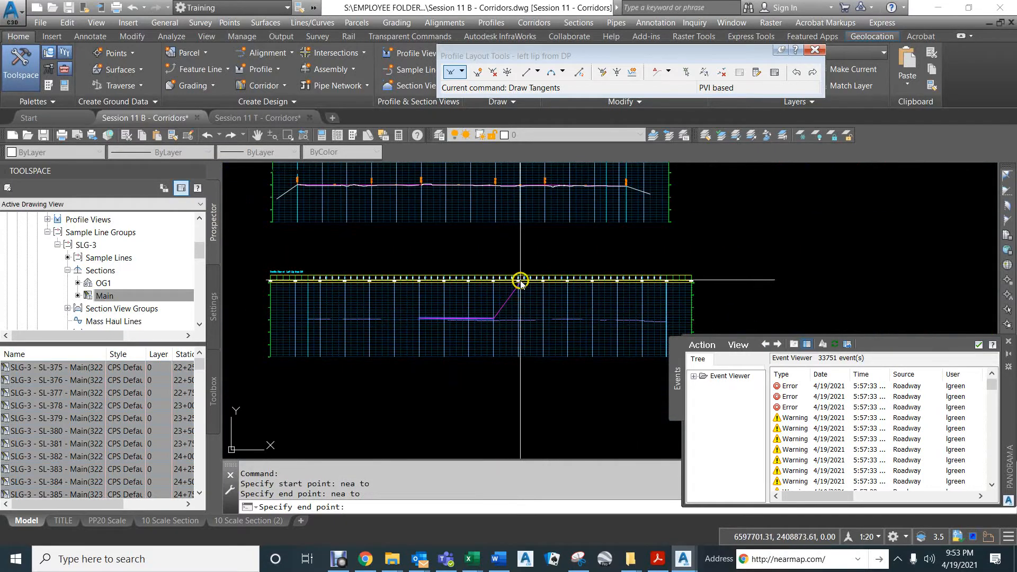
middle_drag(498, 220, 504, 319)
scroll(424, 287, up, 5)
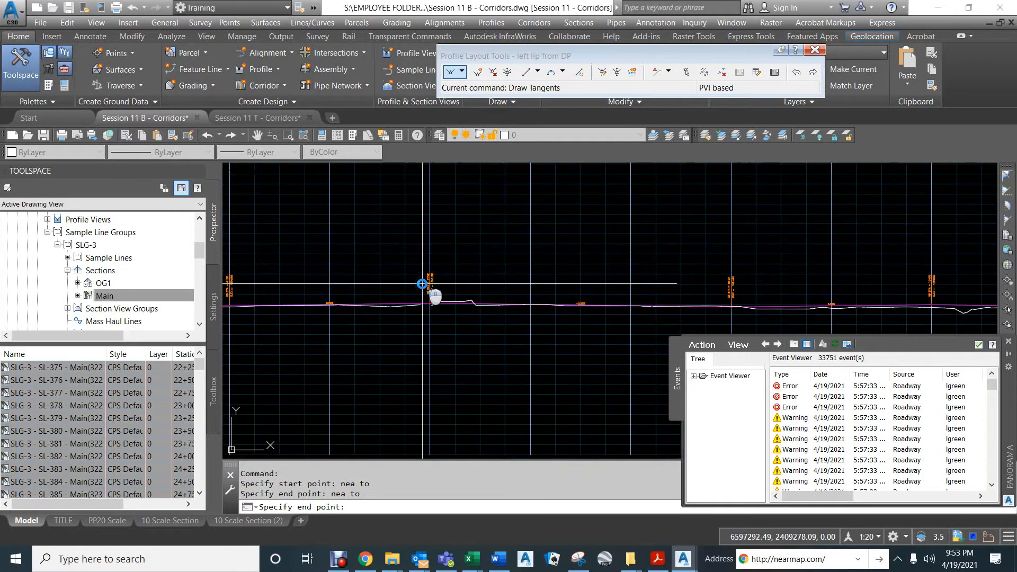
scroll(440, 275, down, 5)
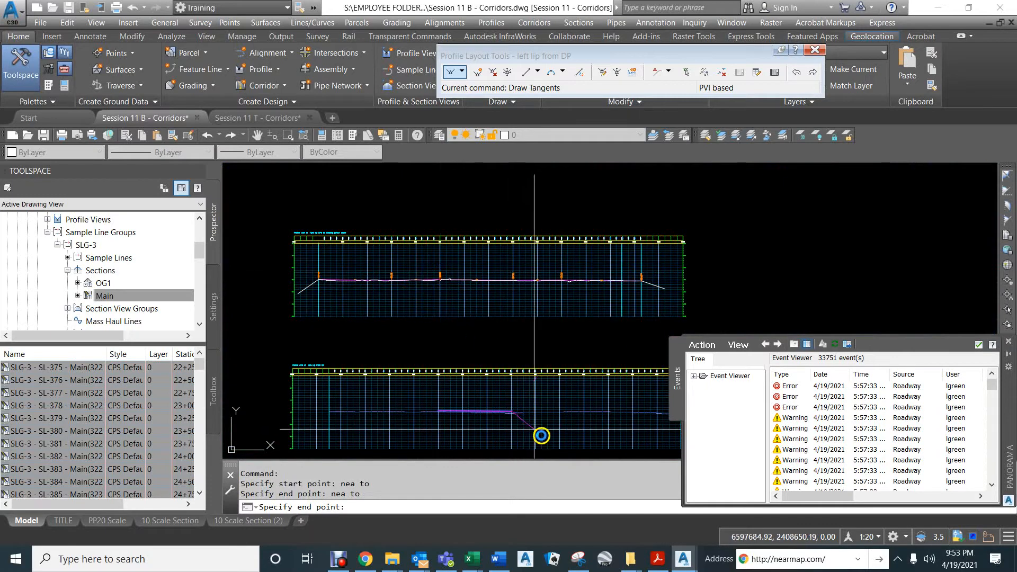
scroll(556, 409, up, 1)
scroll(557, 410, up, 2)
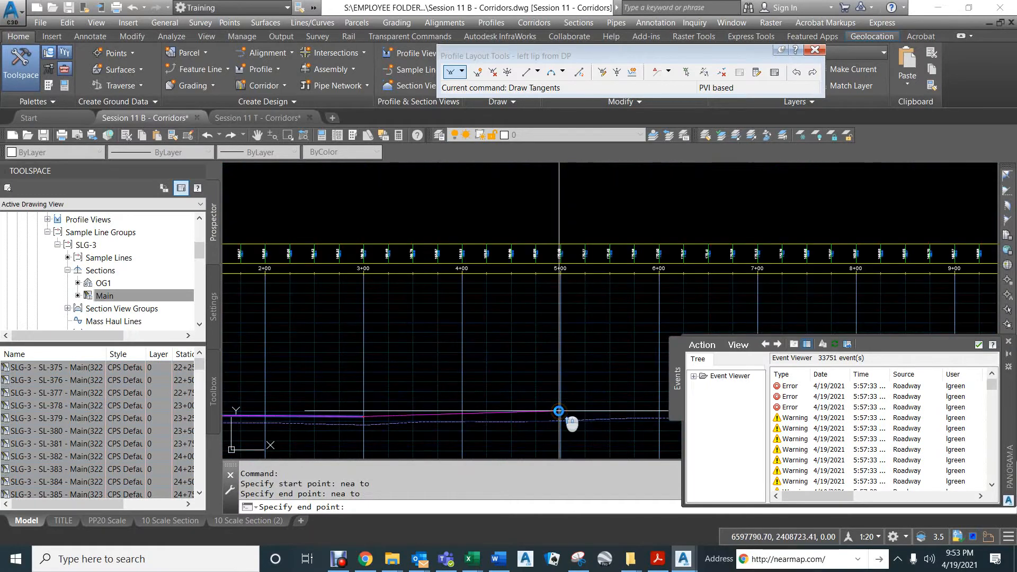
scroll(559, 411, up, 2)
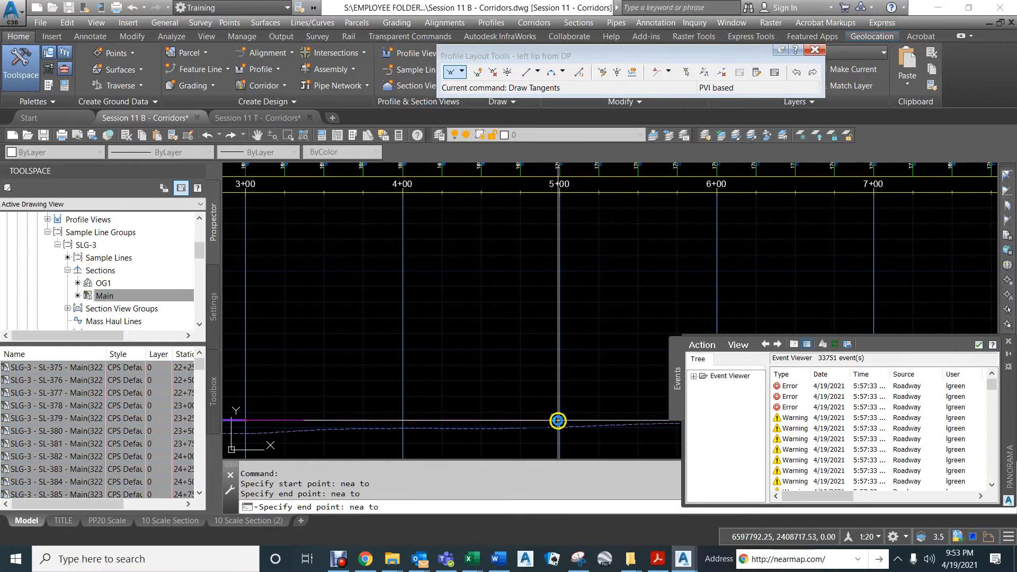
click(560, 419)
Step: Extend the left lip profile to the 8+00 station line, slightly above existing ground, matching the right lip's grade break
scroll(577, 364, down, 5)
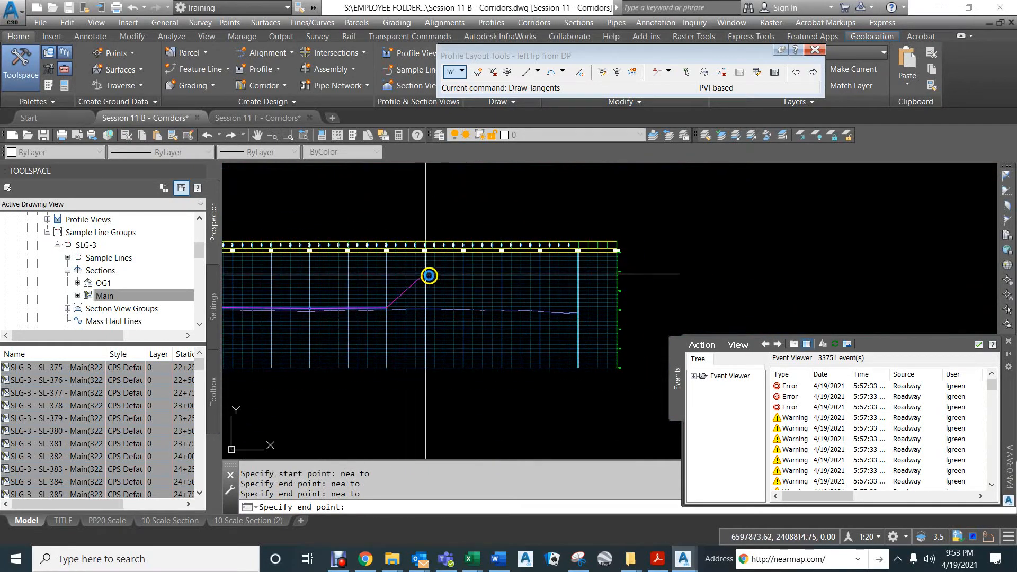
mouse_move(429, 275)
middle_down()
mouse_move(447, 293)
mouse_move(484, 386)
mouse_move(545, 401)
middle_up()
scroll(420, 210, up, 5)
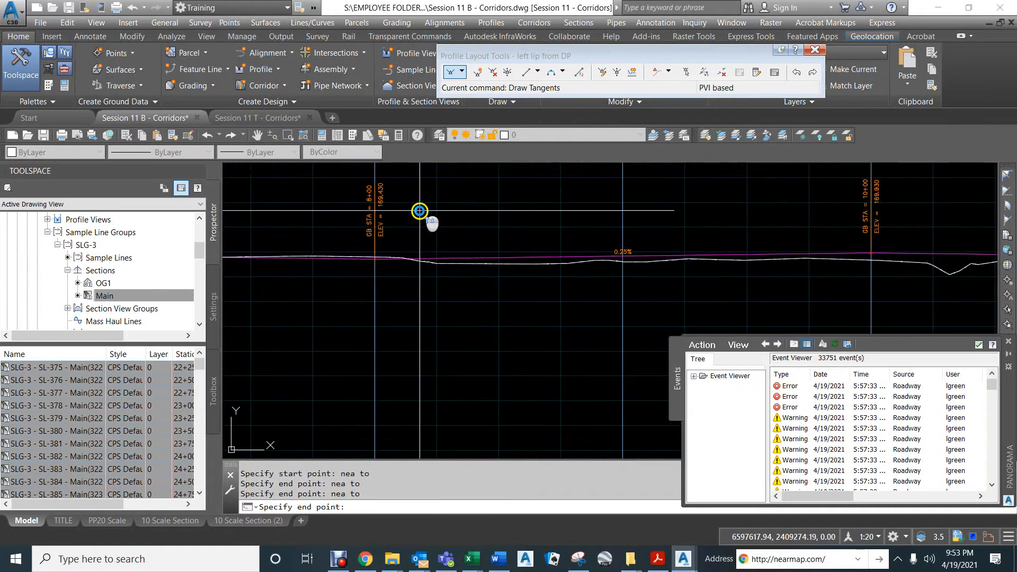
scroll(420, 211, down, 8)
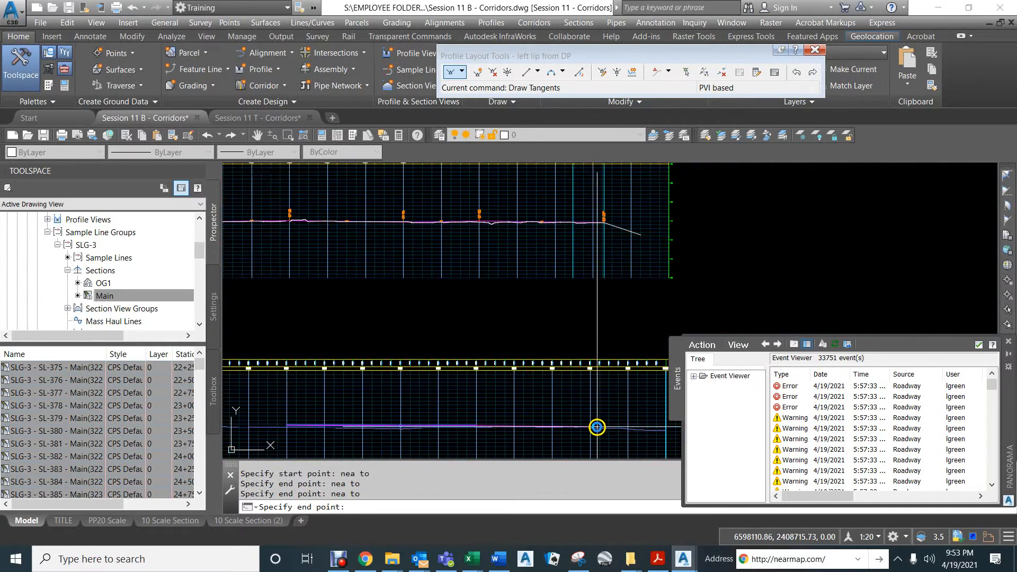
middle_drag(513, 373, 454, 350)
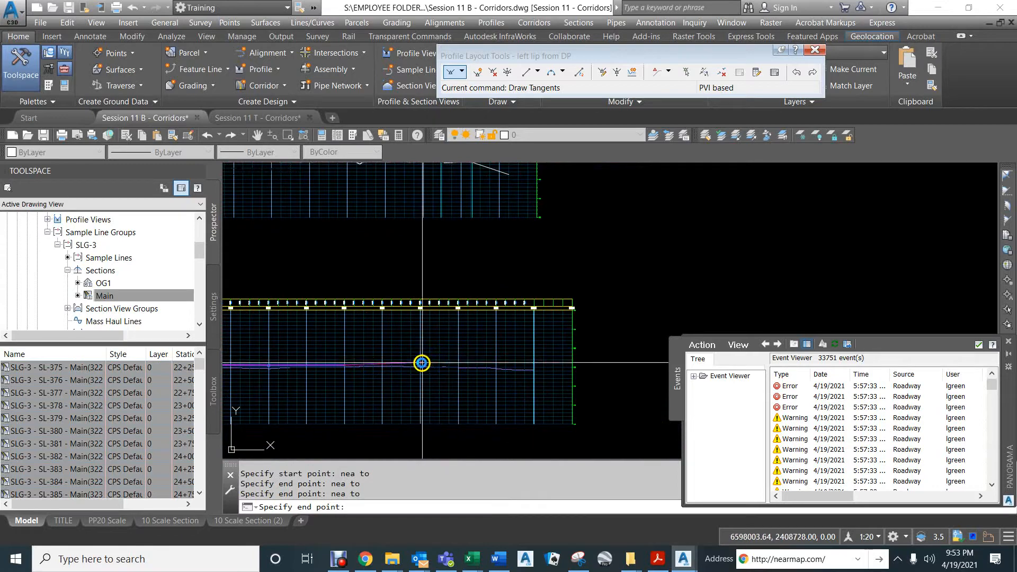
scroll(456, 370, up, 6)
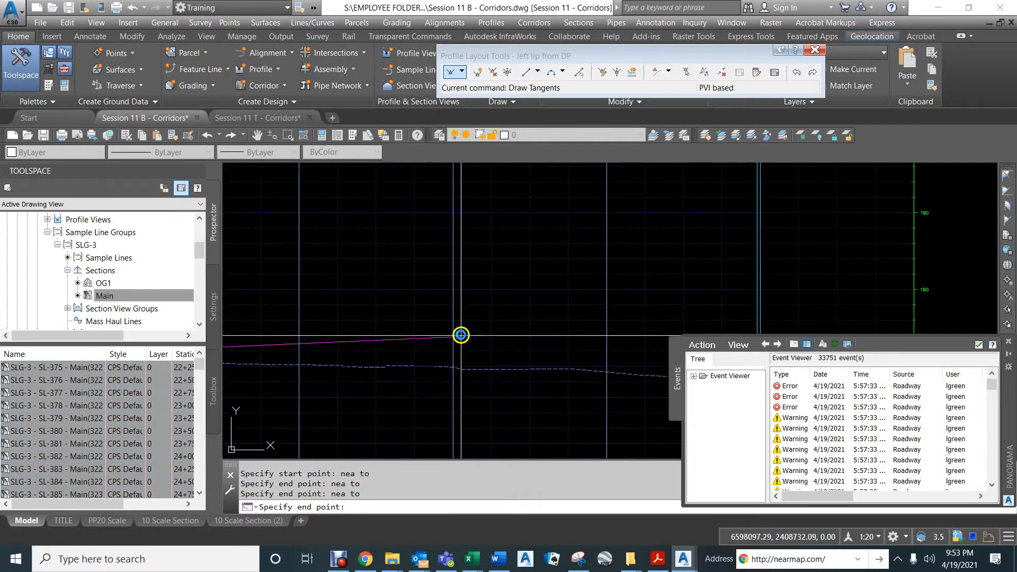
middle_drag(447, 451, 445, 314)
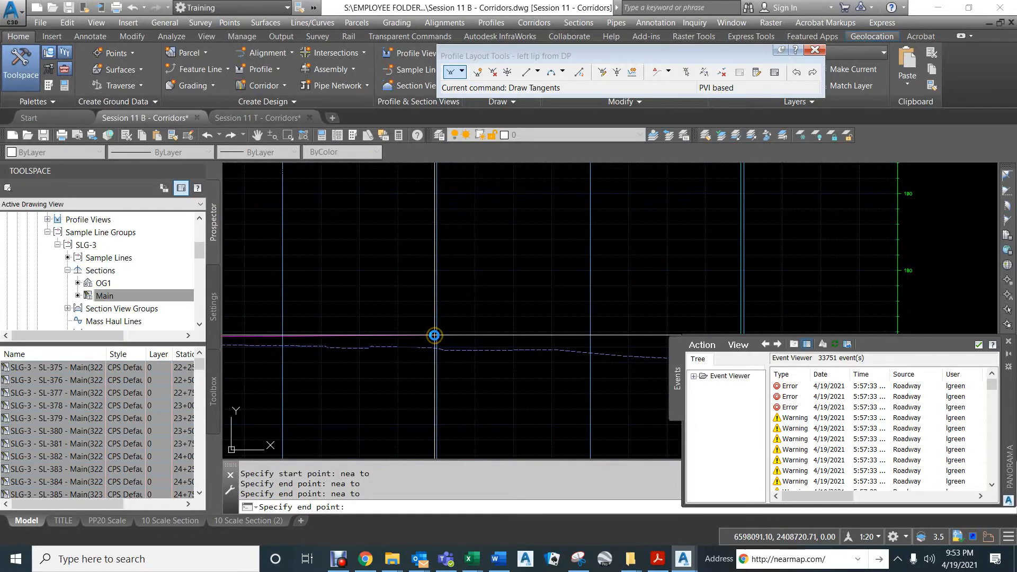
click(434, 342)
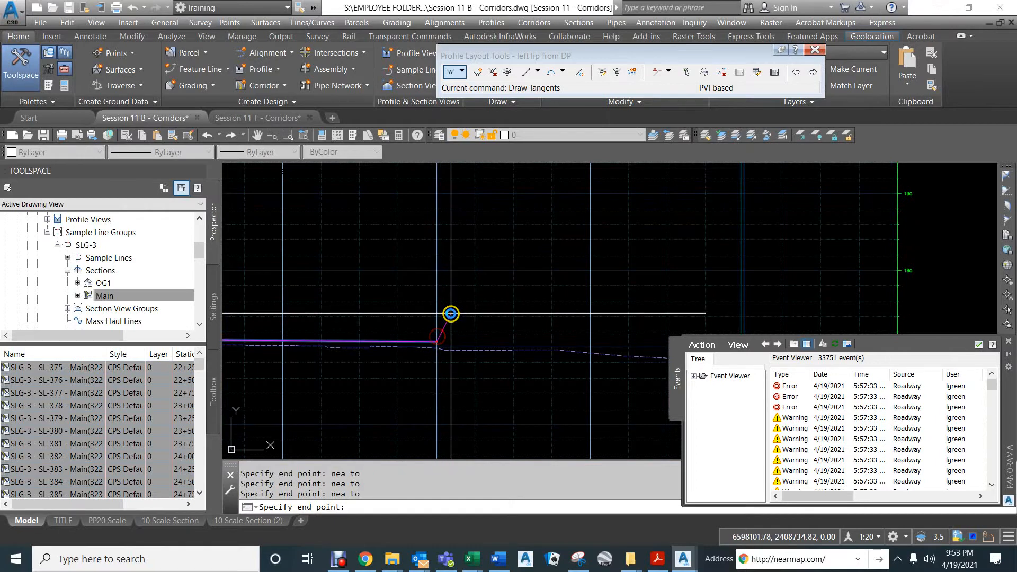
Step: Extend the left lip profile to the vertical line at about station 9+98, slightly above existing ground, with a nearest snap, and finish the tangents
scroll(503, 300, down, 2)
scroll(502, 301, down, 2)
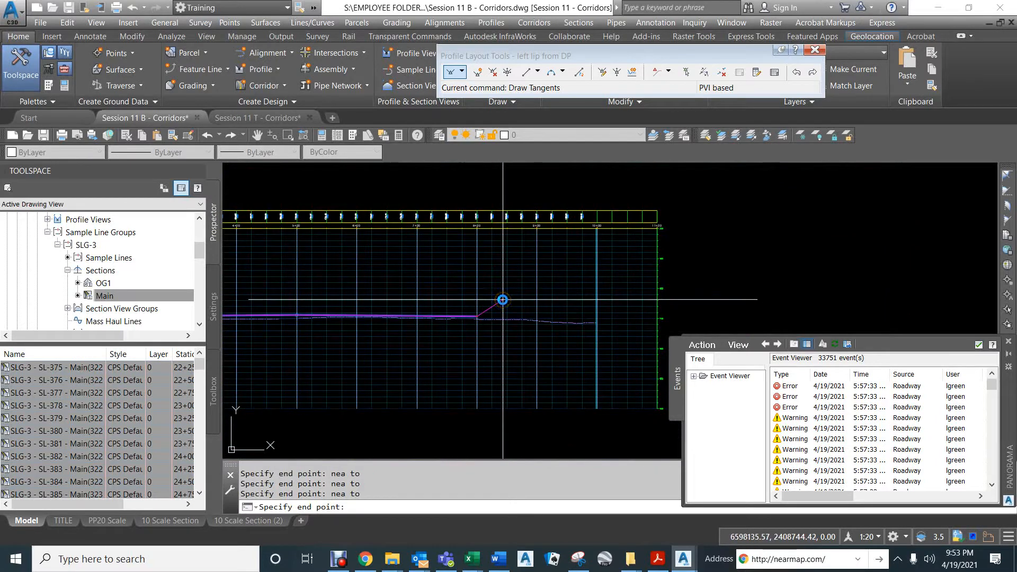
scroll(506, 297, down, 3)
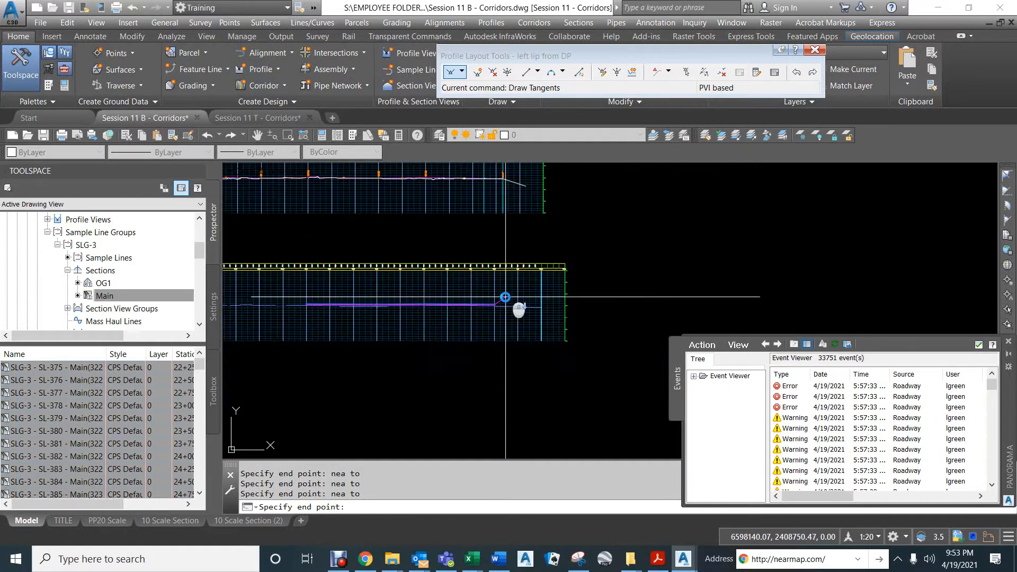
middle_drag(492, 233, 495, 327)
scroll(468, 273, up, 3)
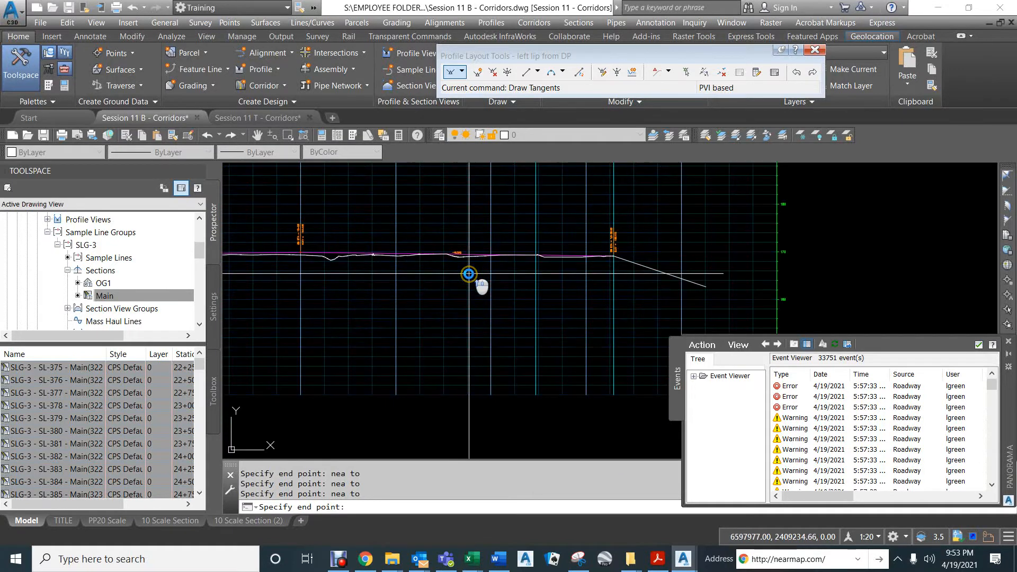
scroll(305, 254, up, 2)
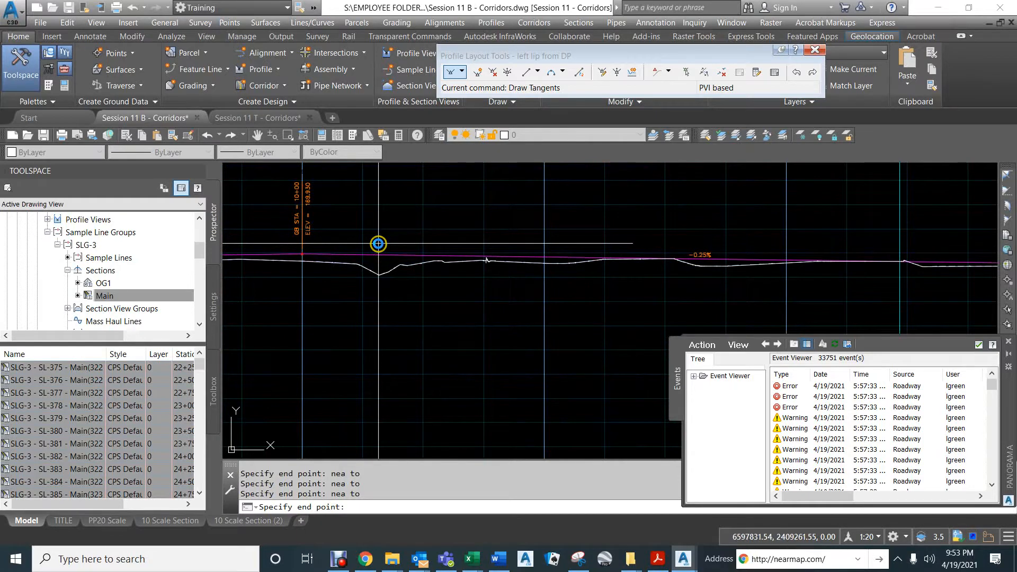
scroll(378, 244, down, 3)
scroll(485, 331, up, 2)
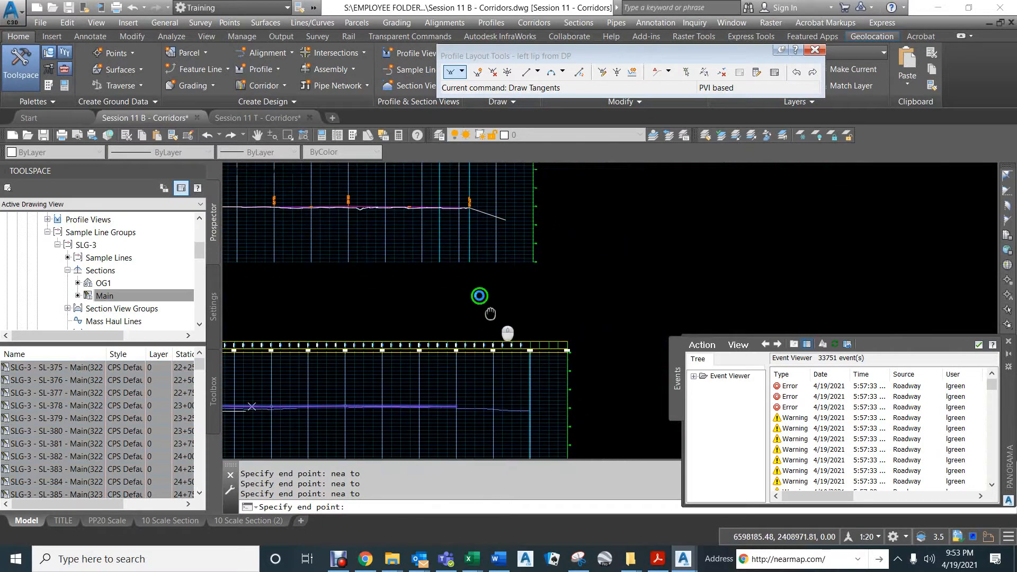
scroll(485, 349, up, 3)
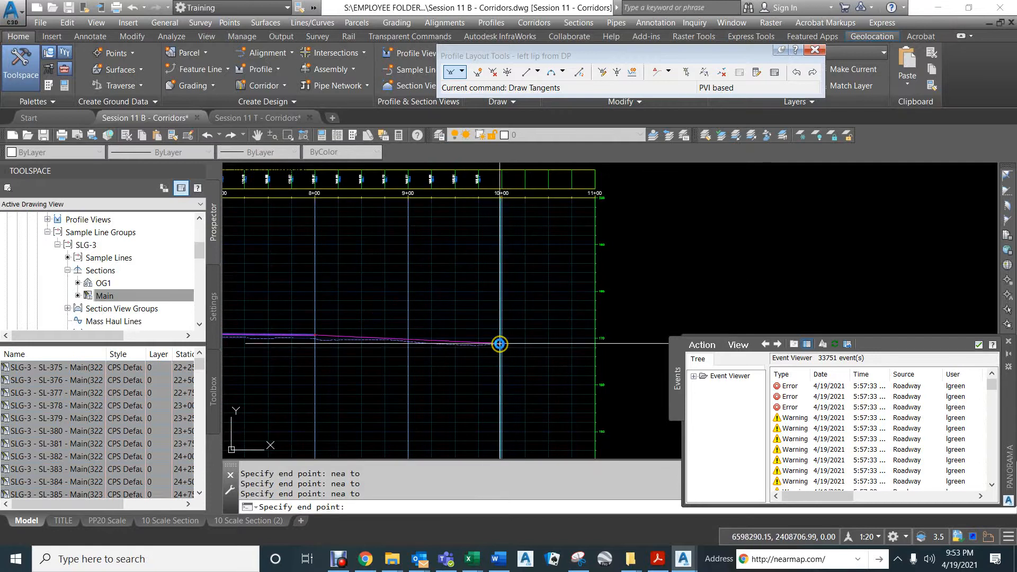
scroll(499, 342, up, 2)
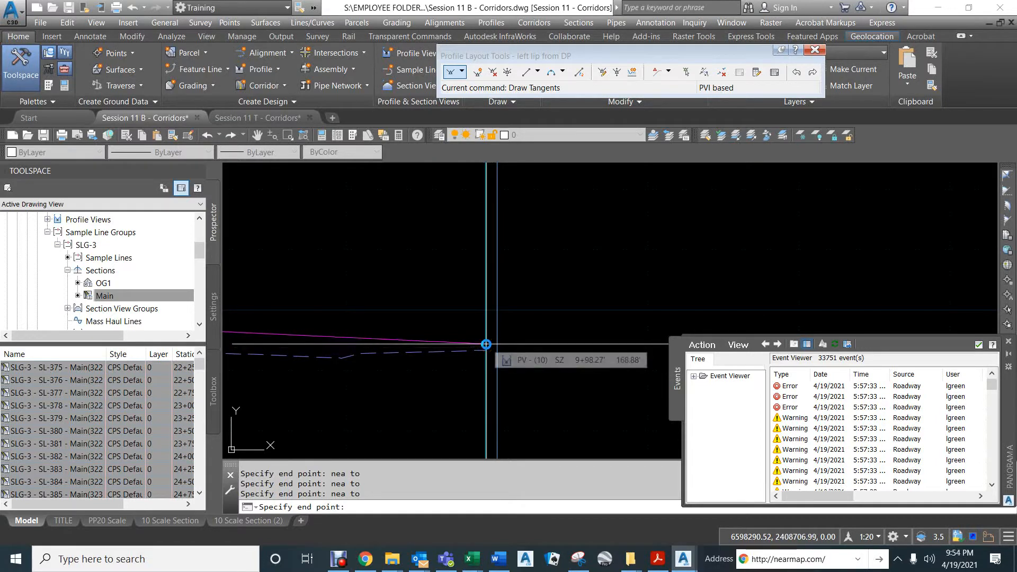
text(n)
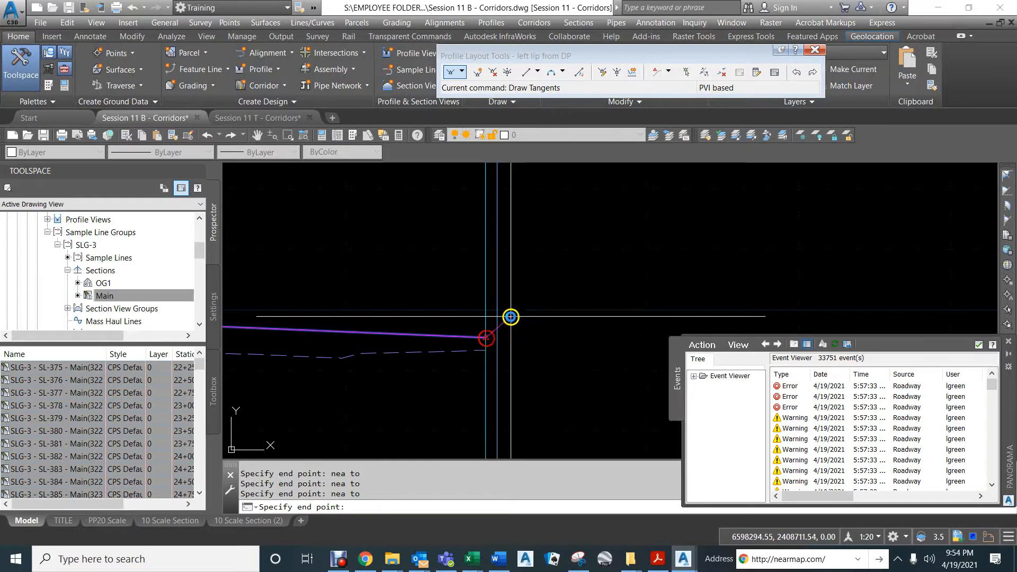
key(Return)
Step: Open the profile entities grid listing the left lip profile's PVIs
scroll(529, 313, down, 6)
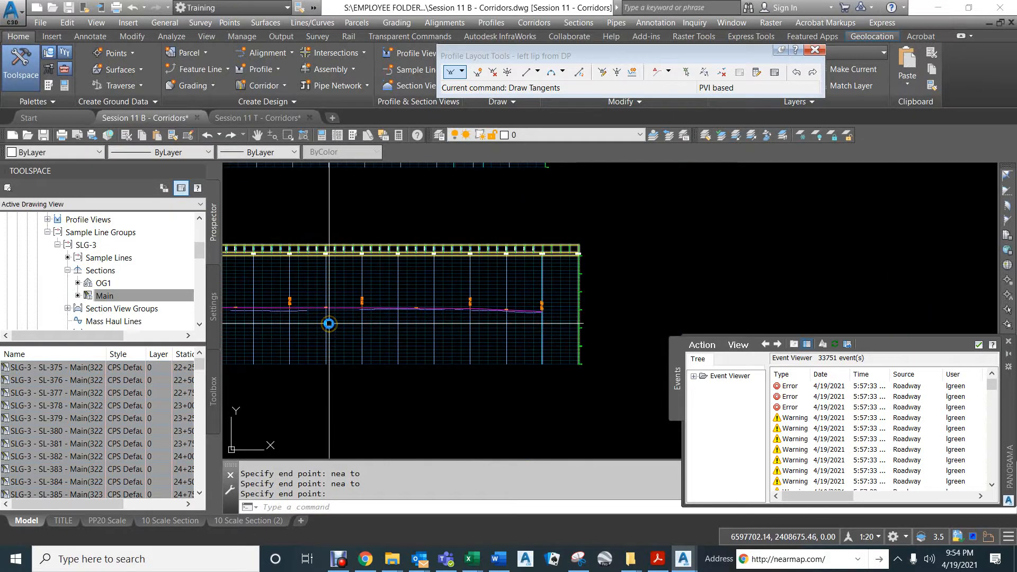
middle_drag(329, 323, 588, 358)
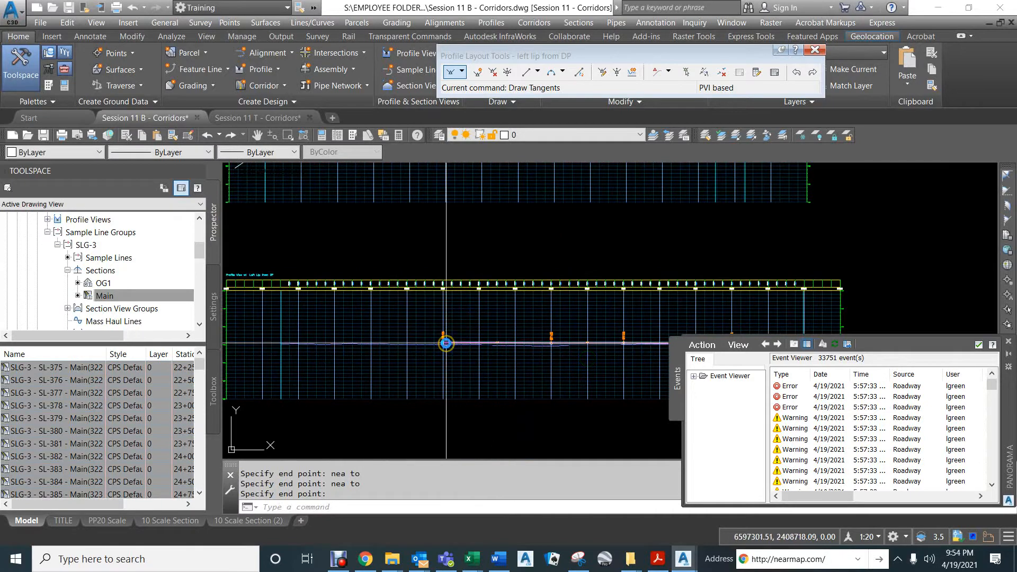
scroll(446, 343, up, 5)
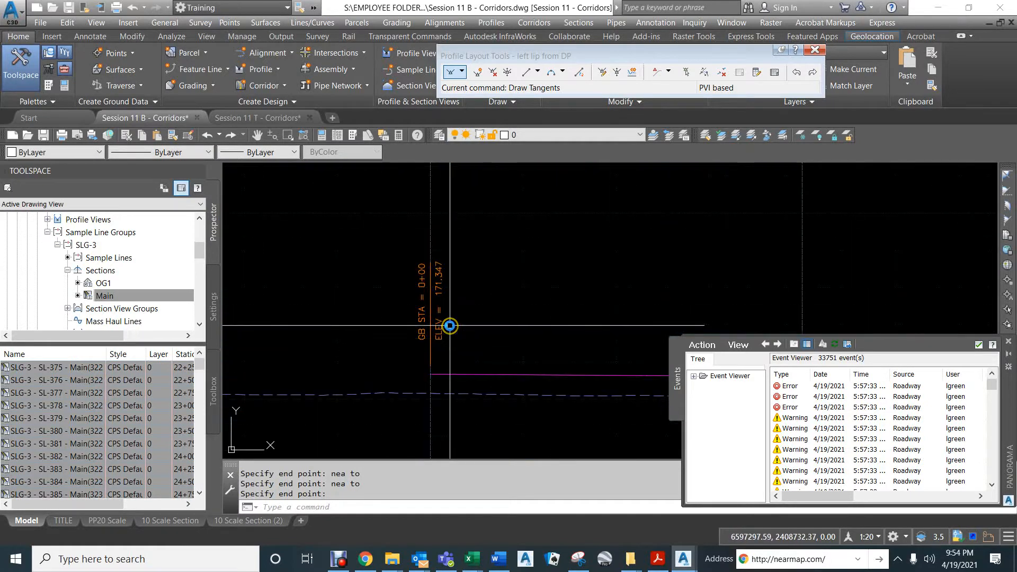
scroll(449, 325, down, 5)
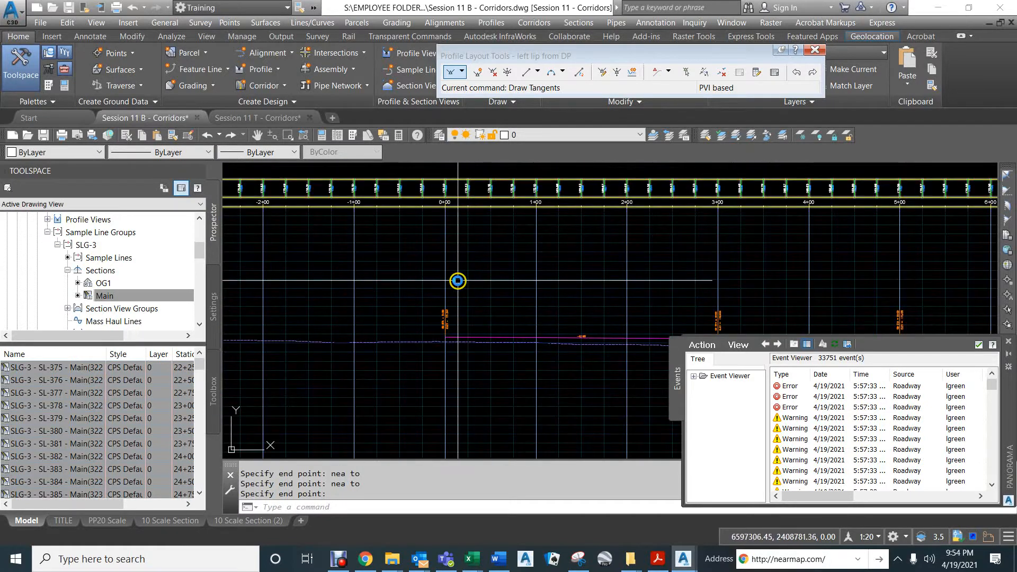
click(789, 50)
click(775, 72)
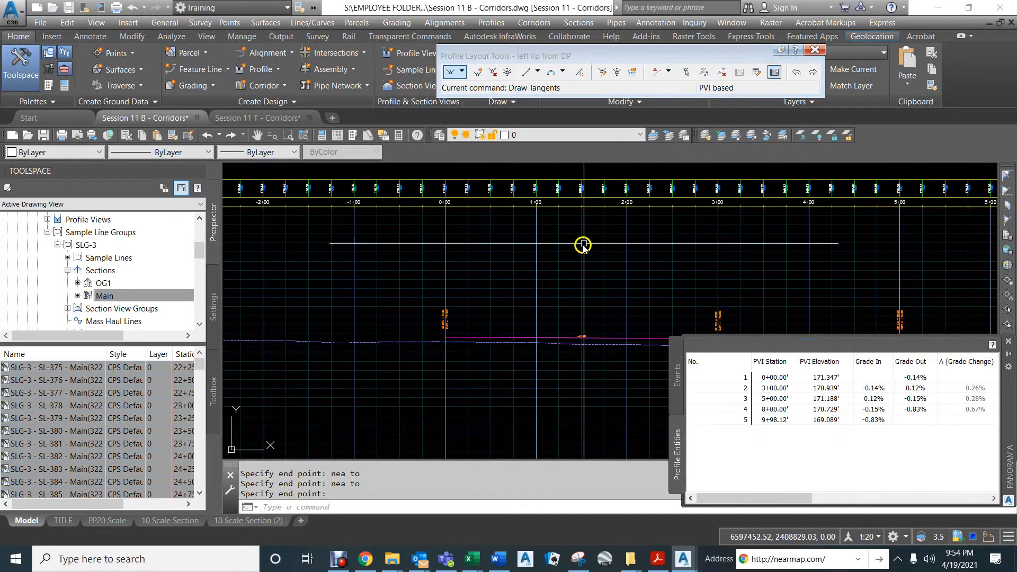
Step: Set the left lip's 0+00 PVI elevation to 170.430, matching the right lip profile's starting grade break
scroll(462, 232, down, 5)
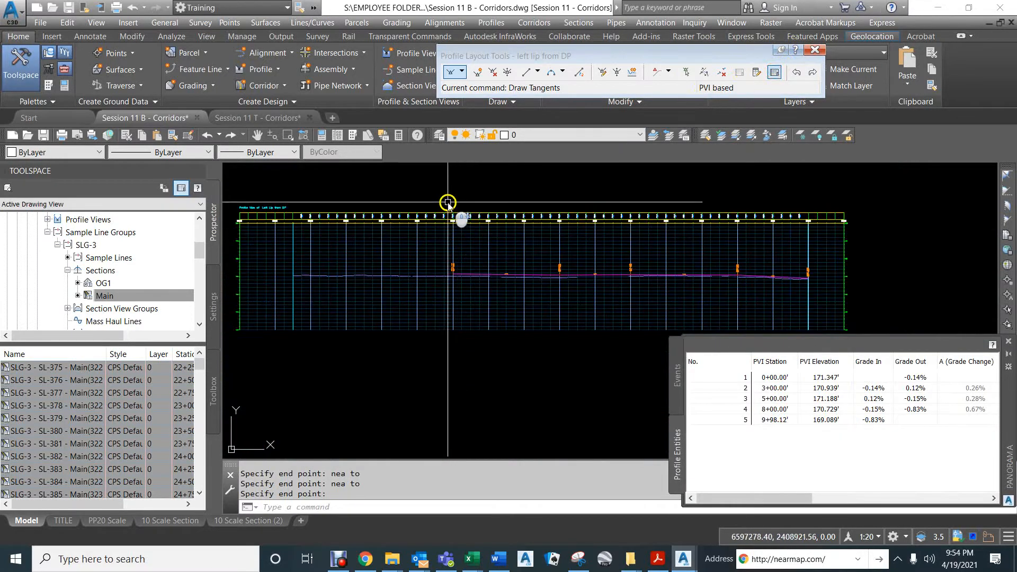
scroll(324, 231, up, 5)
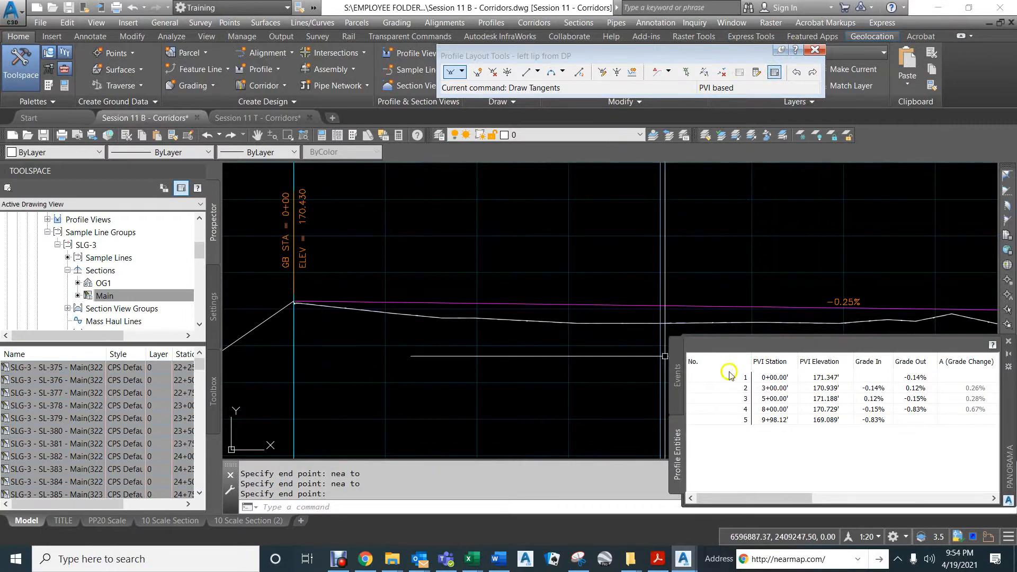
click(828, 377)
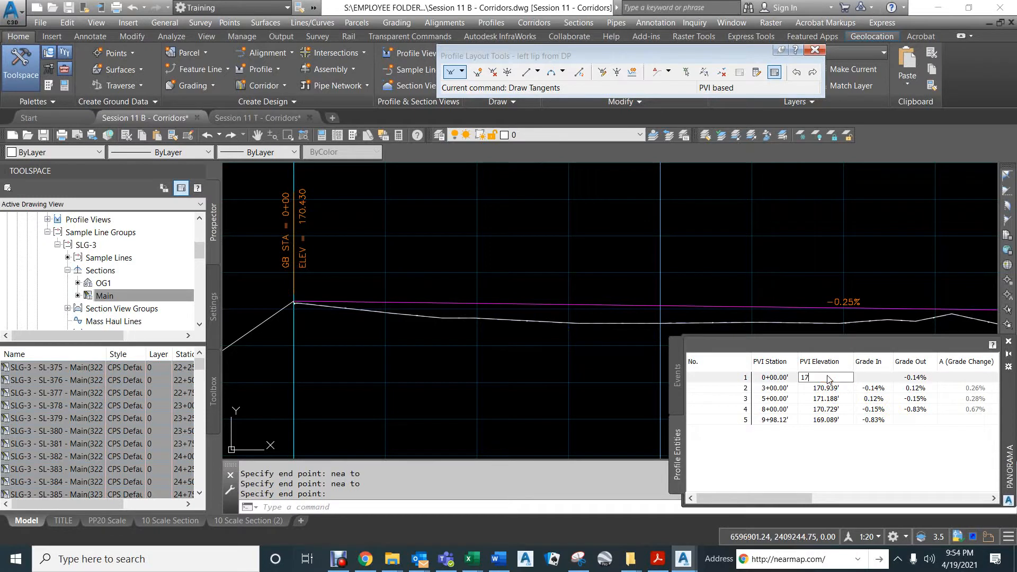
text(3)
key(Return)
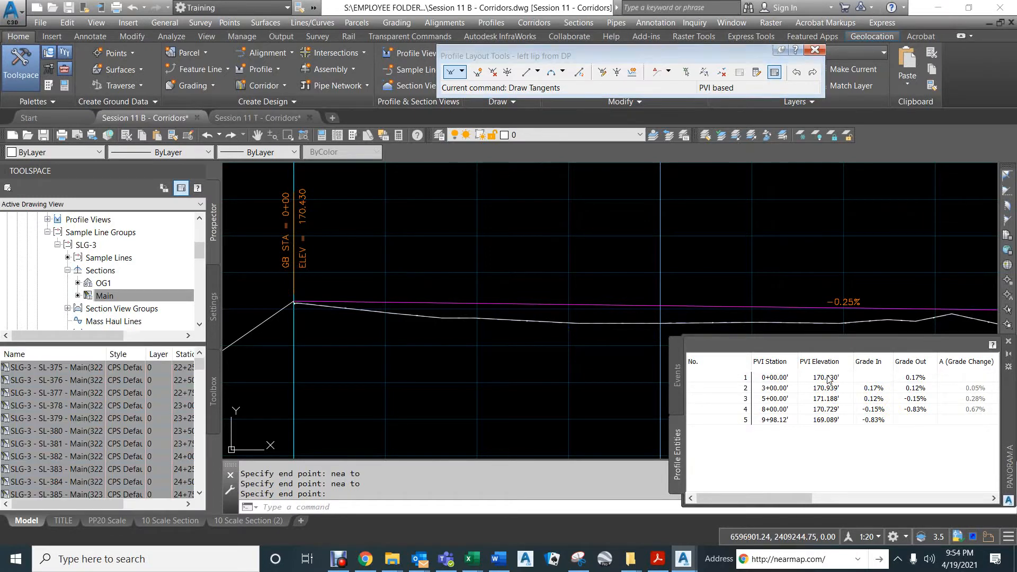
Step: Set the outgoing grade of the left lip's 0+00 PVI to -0.25%
click(919, 379)
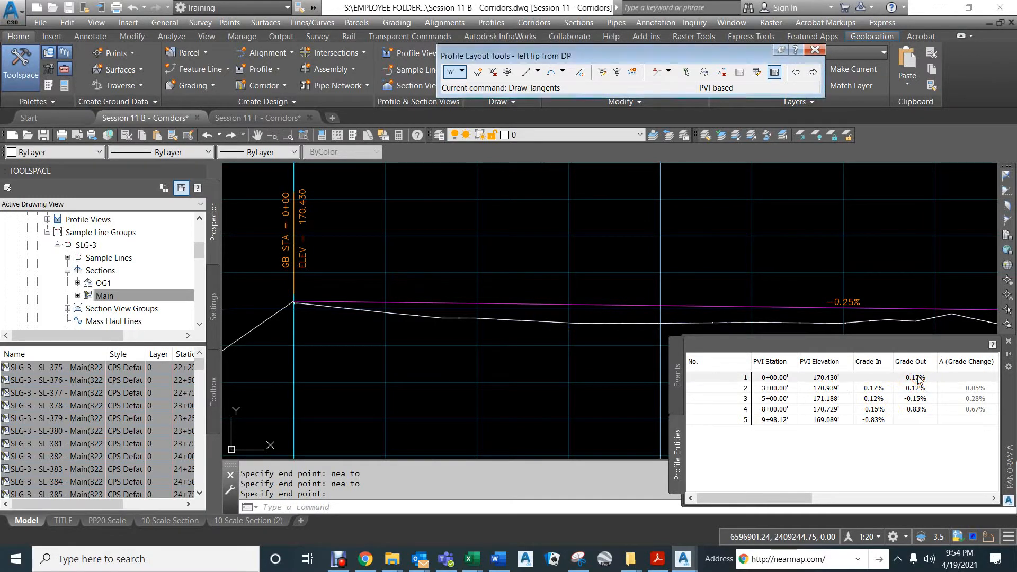
click(918, 377)
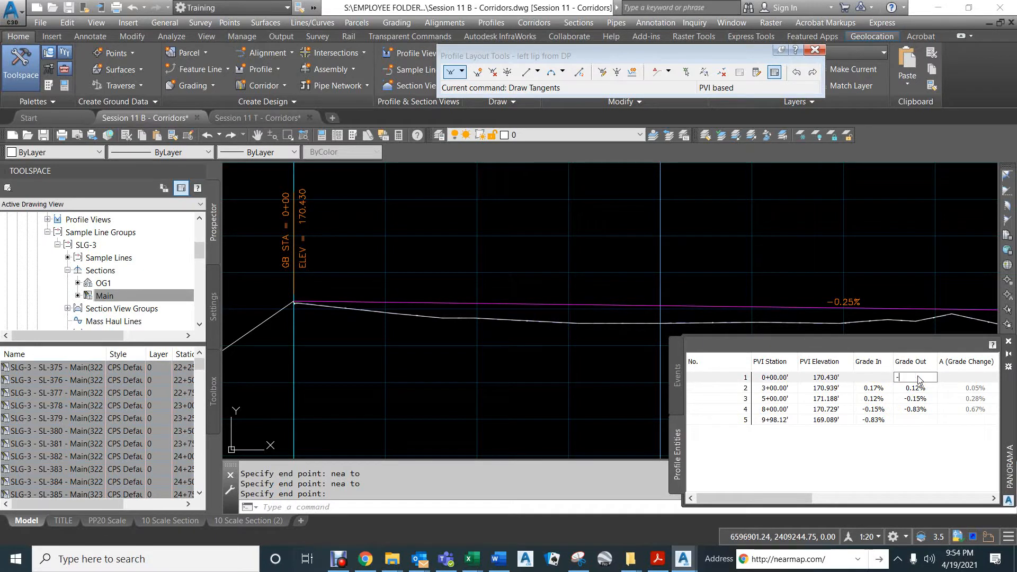
key(Return)
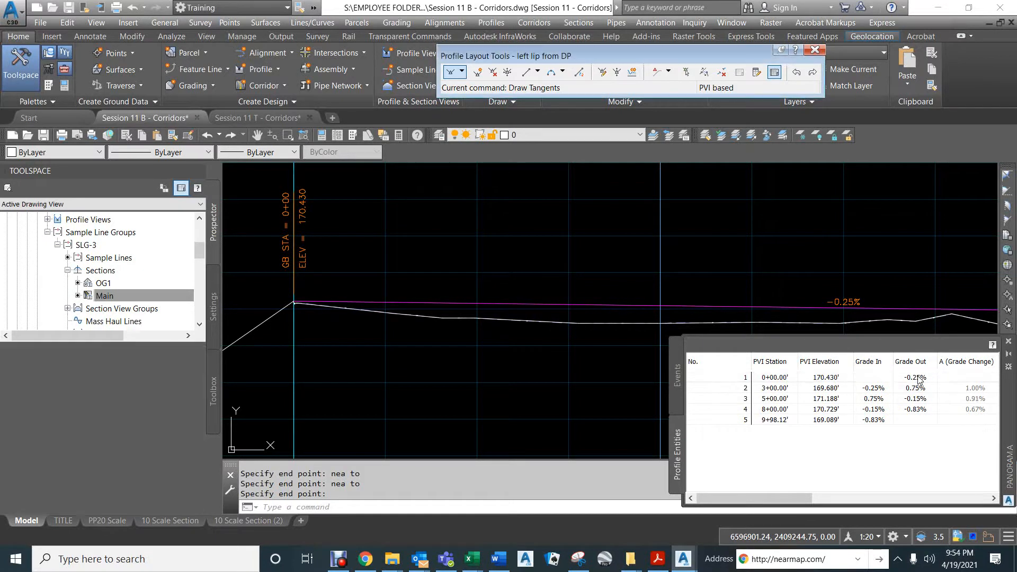
Step: Examine the grade break labels in the right lip and neighbouring profile views for comparison with the left lip profile
middle_drag(817, 285, 418, 342)
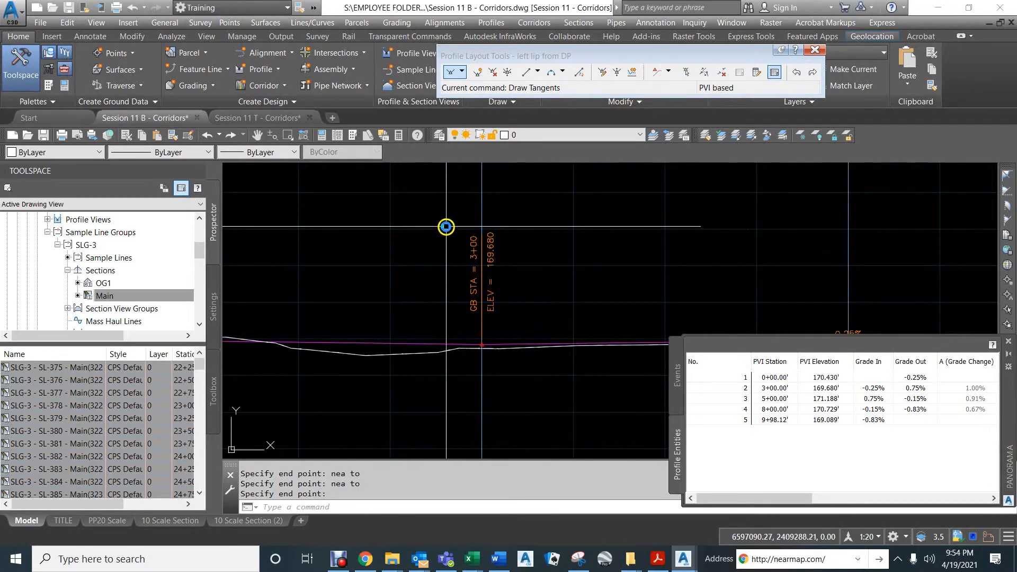
scroll(473, 270, down, 8)
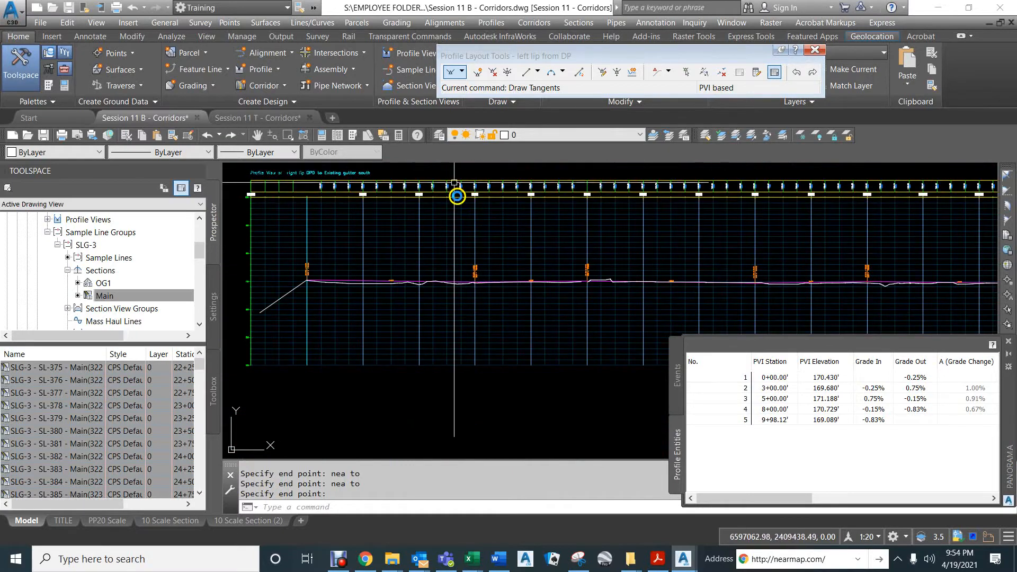
click(472, 194)
scroll(472, 194, up, 3)
scroll(474, 194, down, 5)
middle_drag(475, 197, 492, 439)
scroll(483, 279, down, 2)
middle_drag(490, 219, 445, 336)
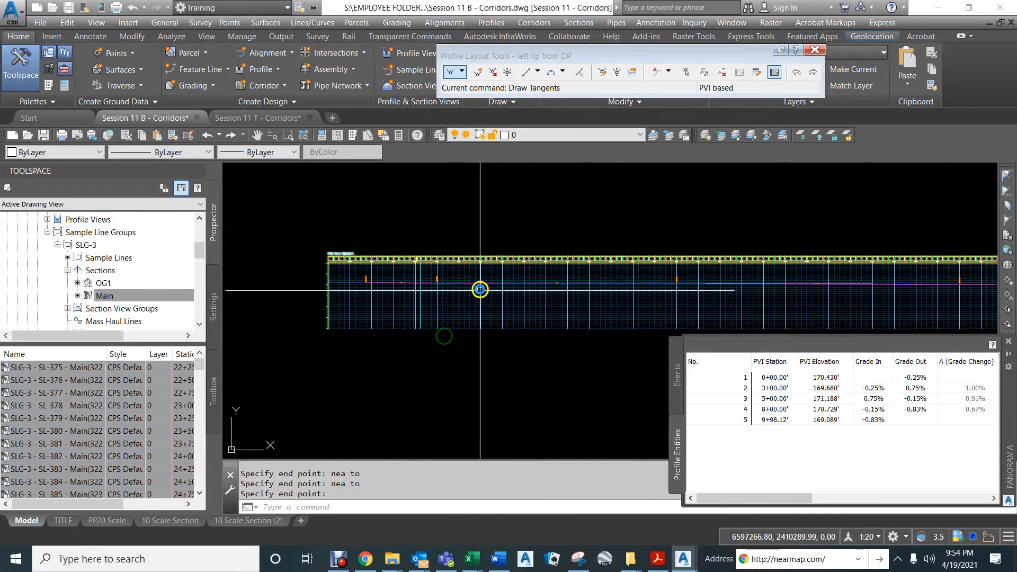
scroll(443, 280, up, 6)
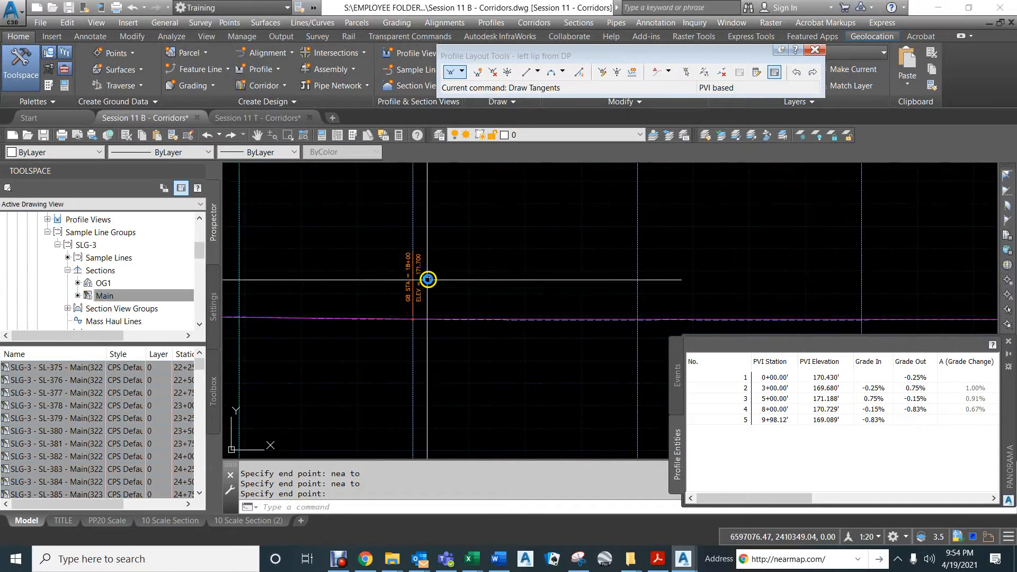
scroll(428, 278, down, 8)
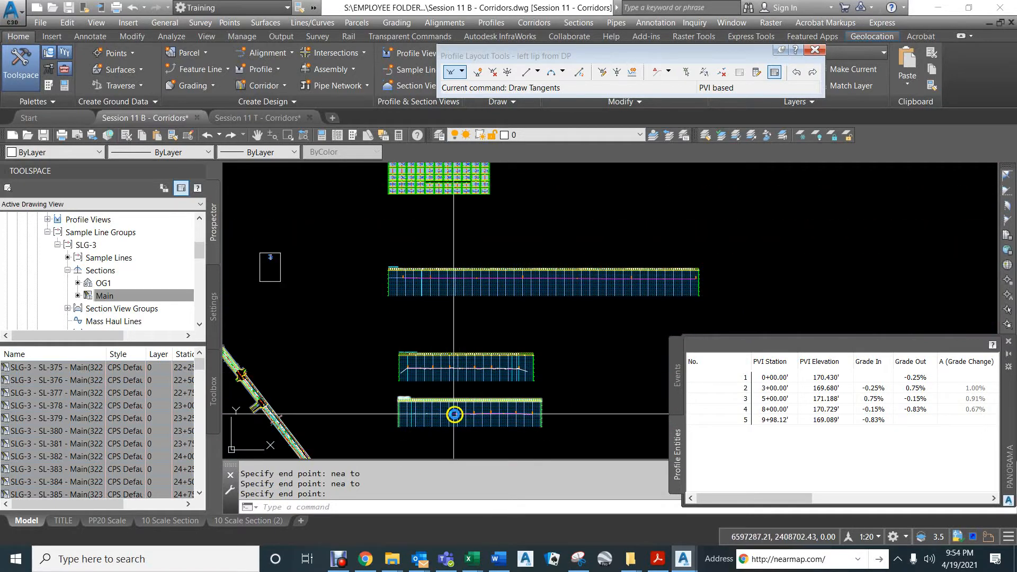
scroll(472, 416, up, 4)
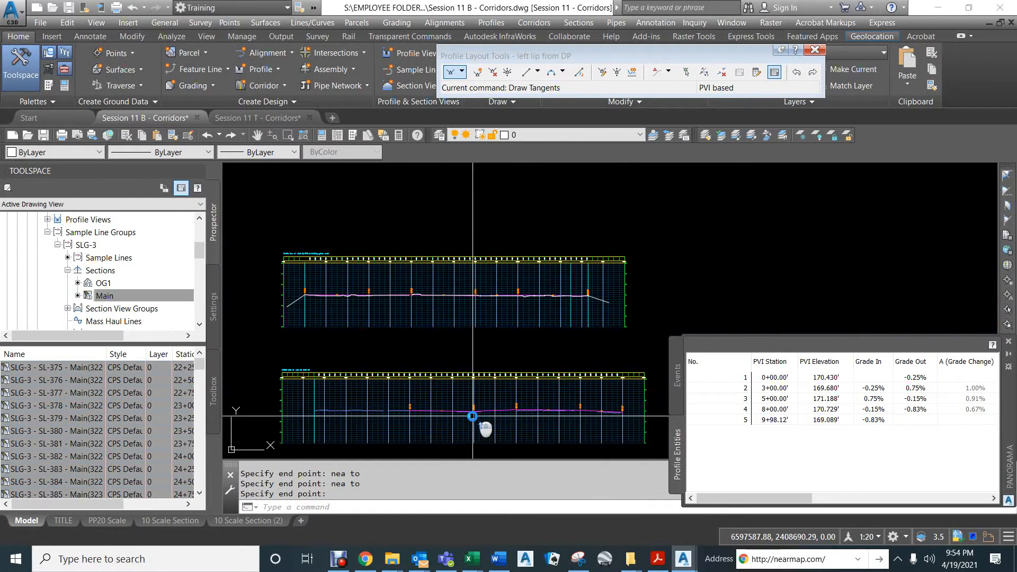
Step: Match the right lip's grade between 3+00 and 5+00 by setting the left lip's 3+00 PVI outgoing grade to 0.25%
scroll(386, 296, up, 6)
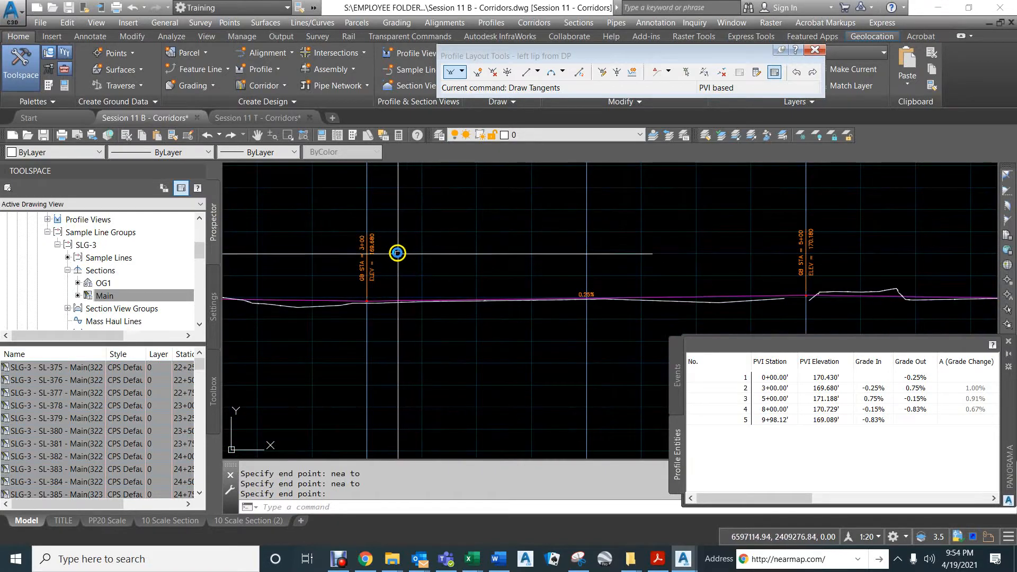
scroll(386, 241, up, 4)
scroll(372, 247, down, 8)
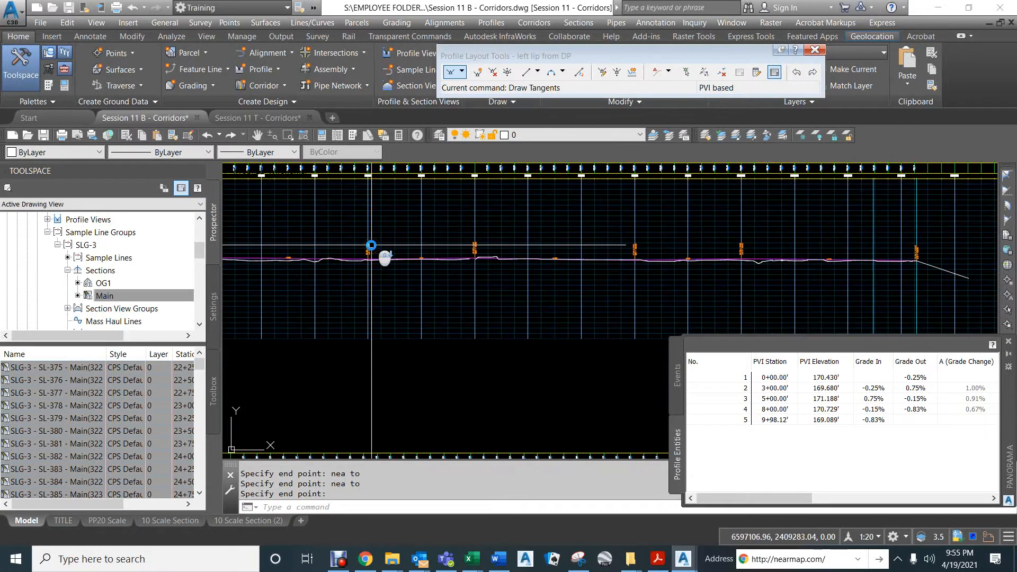
scroll(485, 376, up, 8)
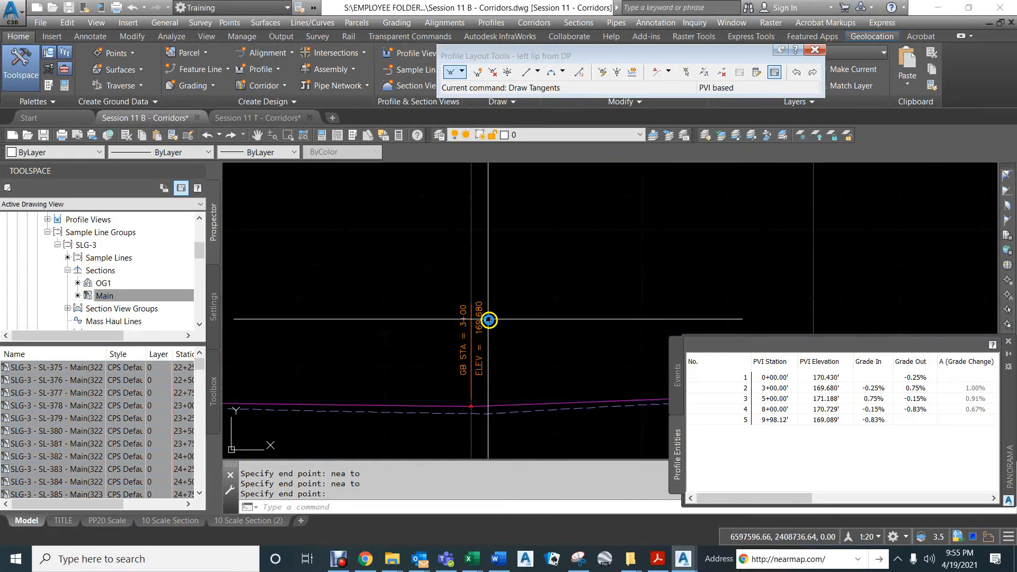
middle_drag(589, 332, 417, 272)
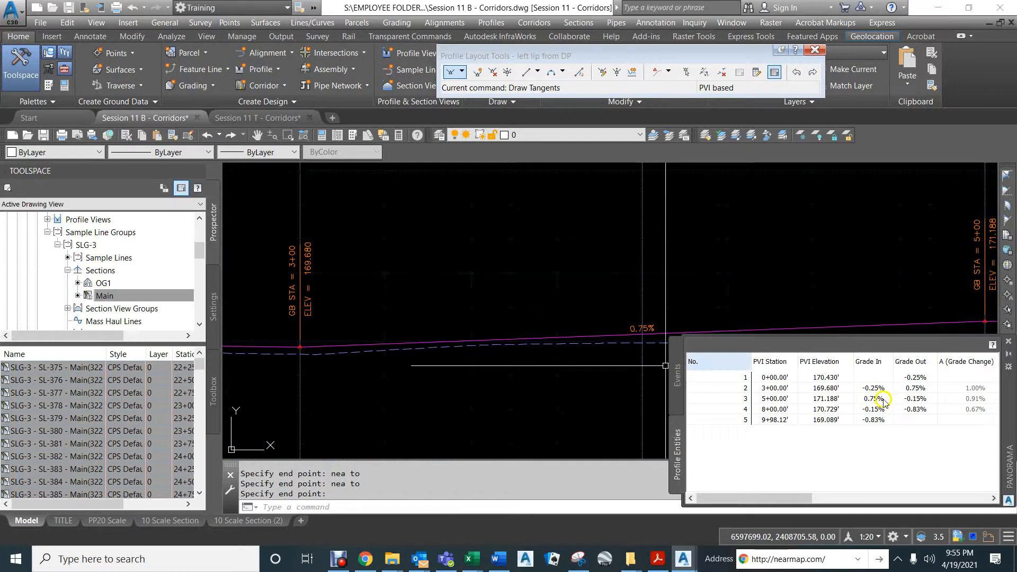
click(918, 391)
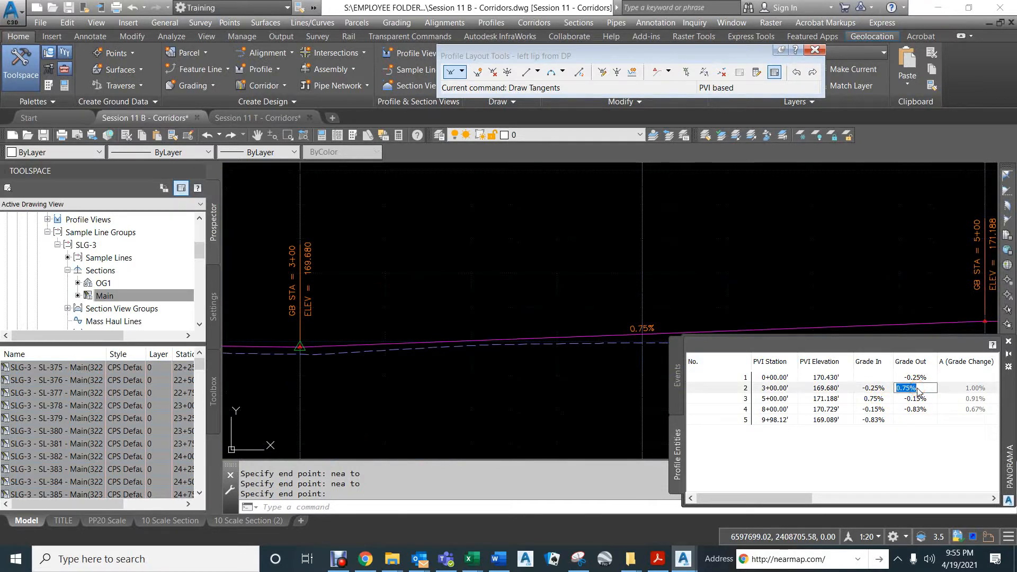
text(.25)
key(Return)
Step: Set the outgoing grade of the left lip's 5+00 PVI to -0.25%
click(895, 403)
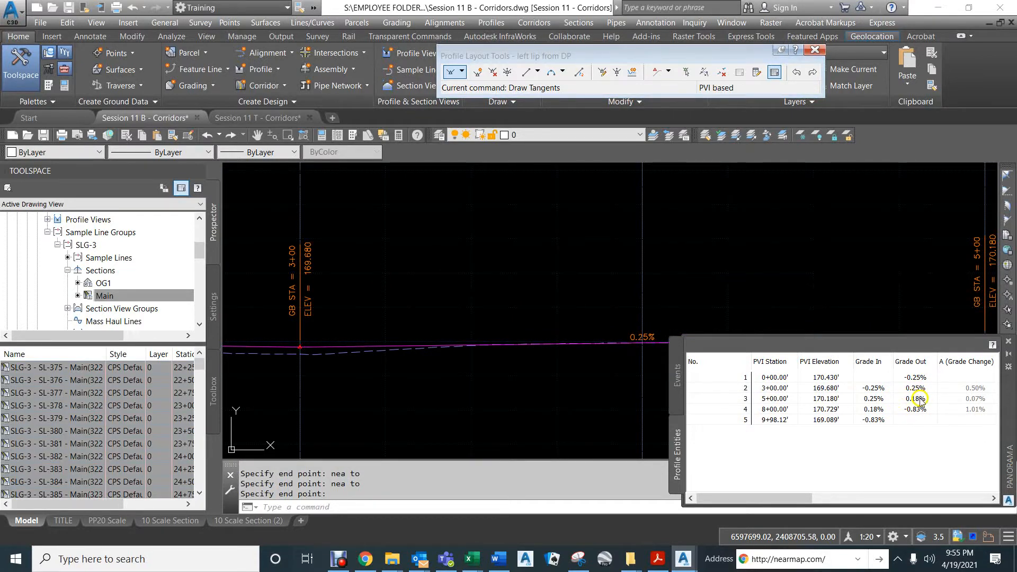
click(920, 401)
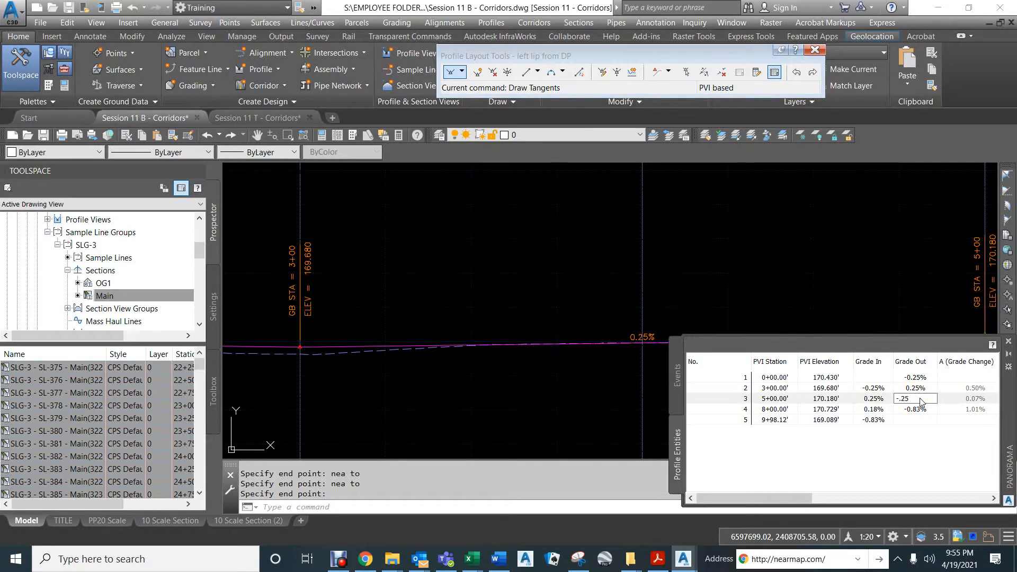
text(-.25)
key(Return)
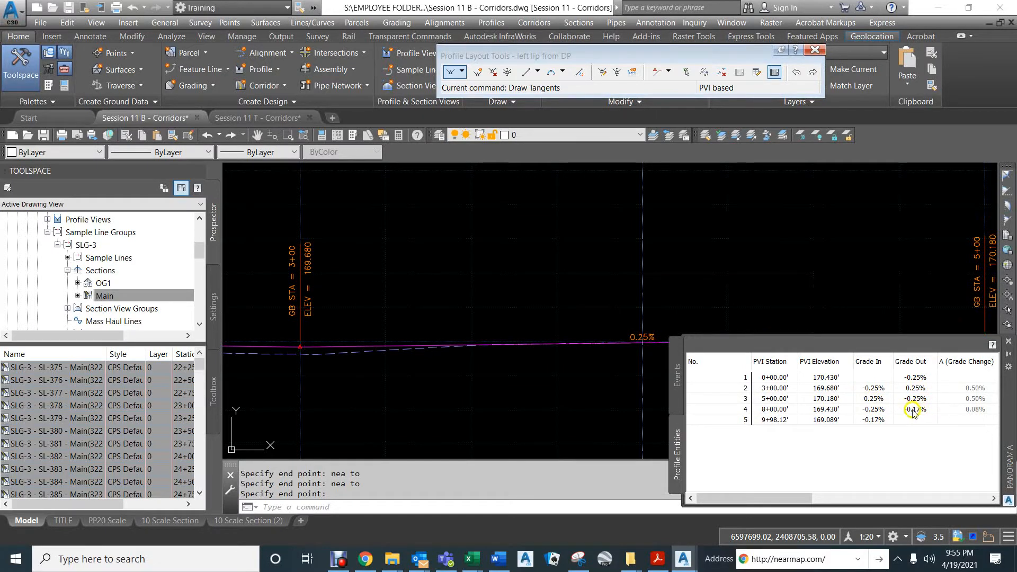
Step: Examine in plan where the left lip alignment ends near Tonea Way, at station 9+98.12, relative to the Esplanade corridor
click(915, 411)
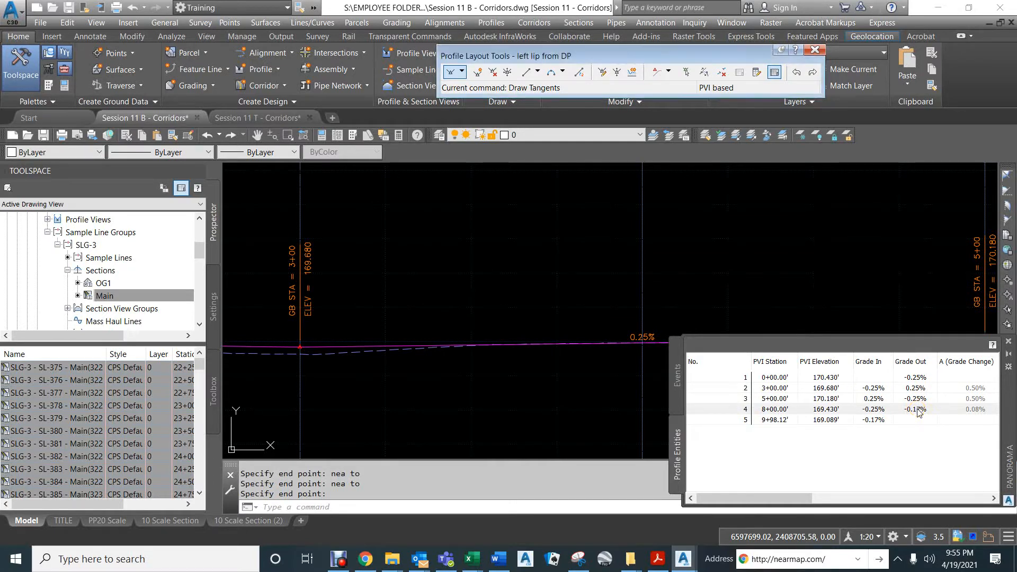
click(912, 412)
click(914, 412)
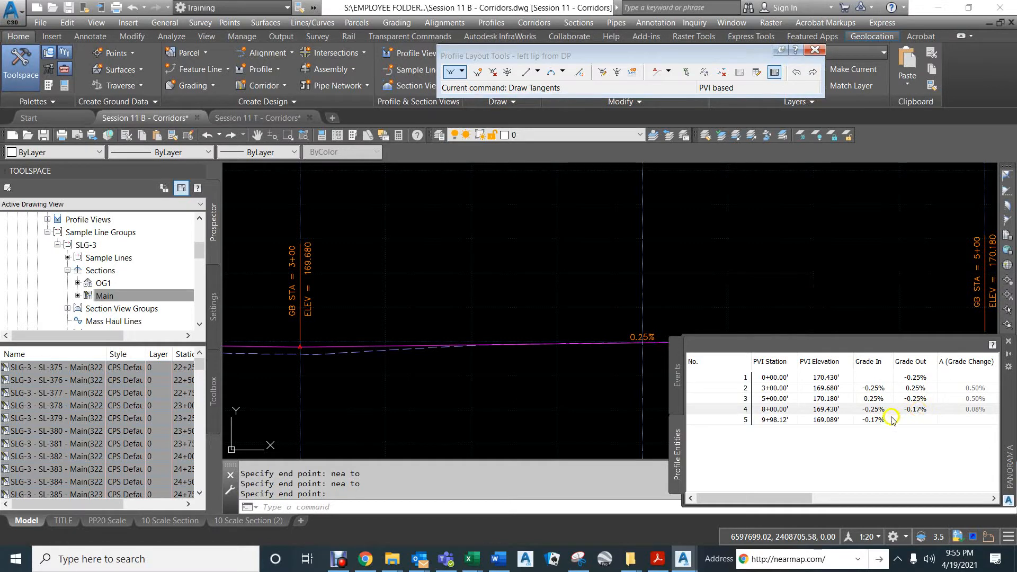
click(916, 411)
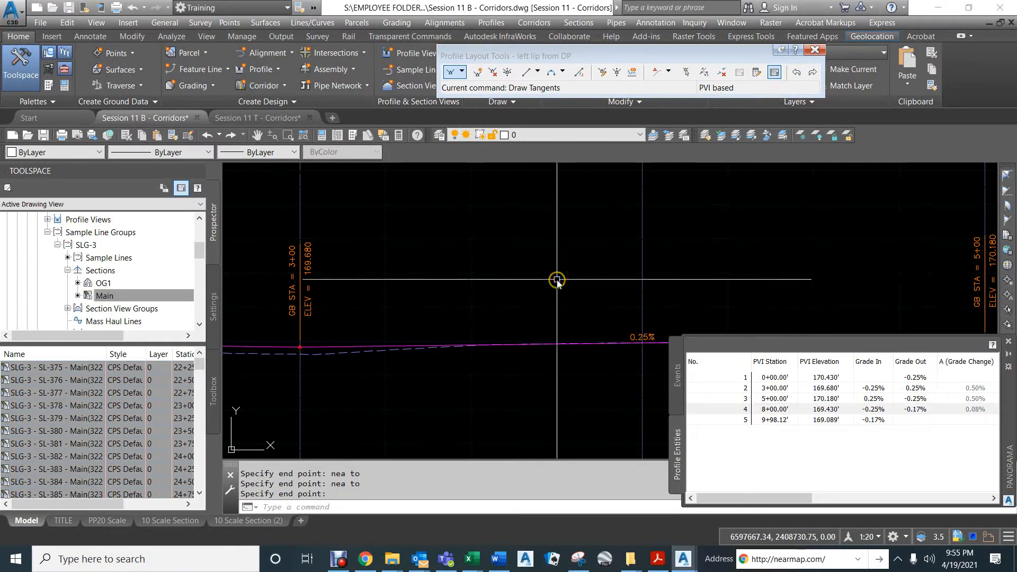
scroll(538, 291, down, 6)
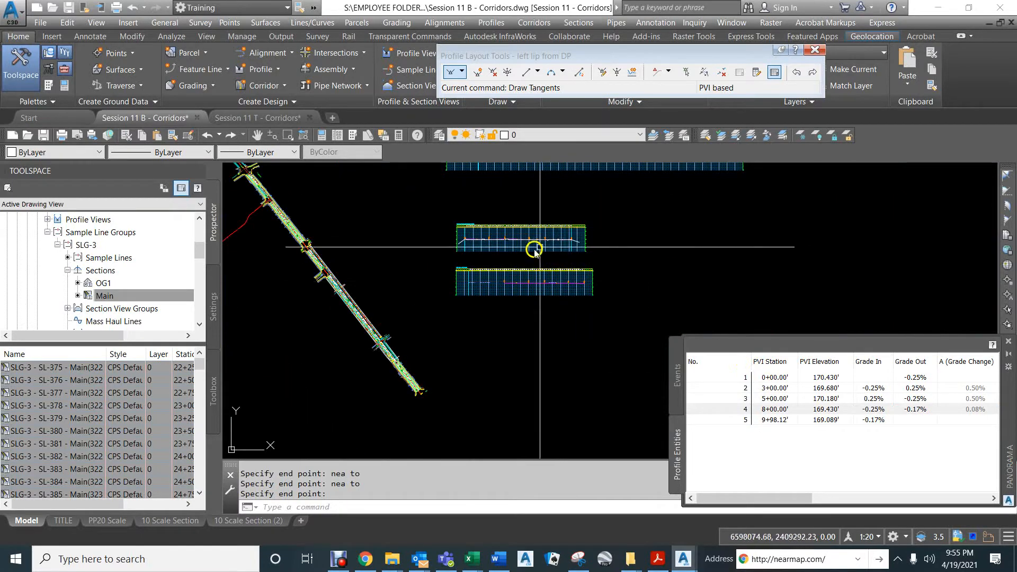
middle_drag(424, 254, 488, 227)
scroll(435, 308, up, 6)
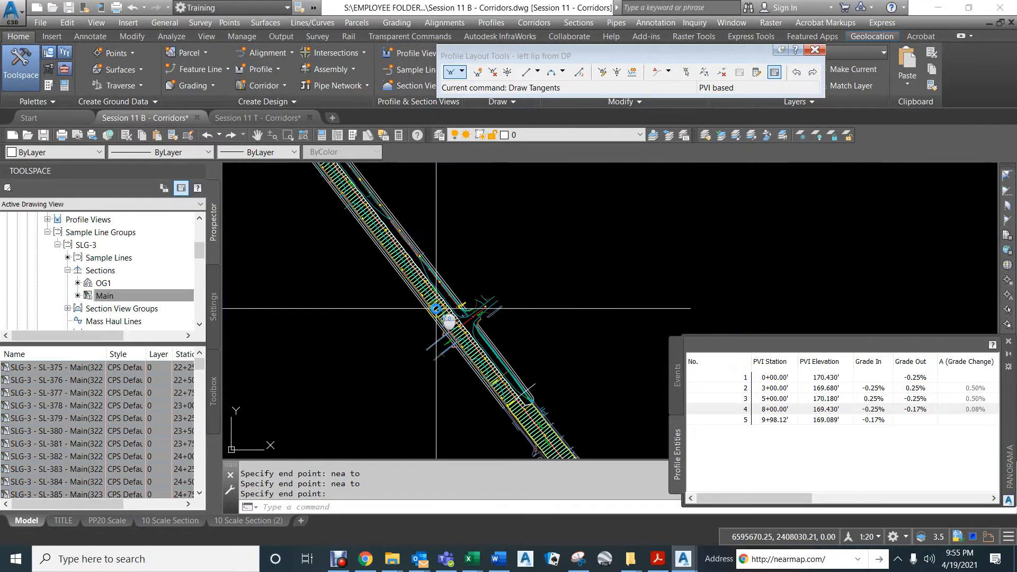
scroll(444, 310, up, 5)
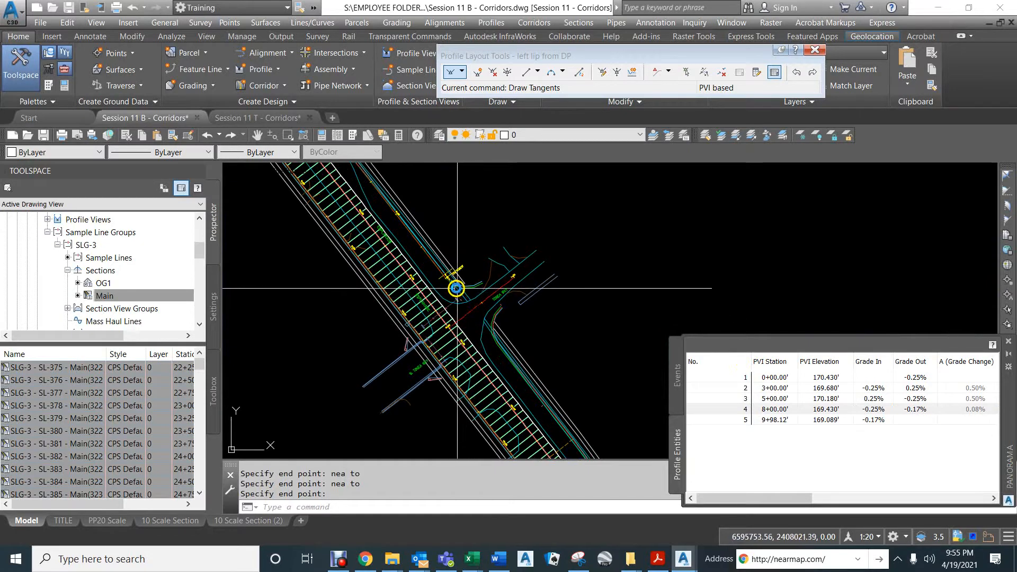
scroll(454, 286, up, 4)
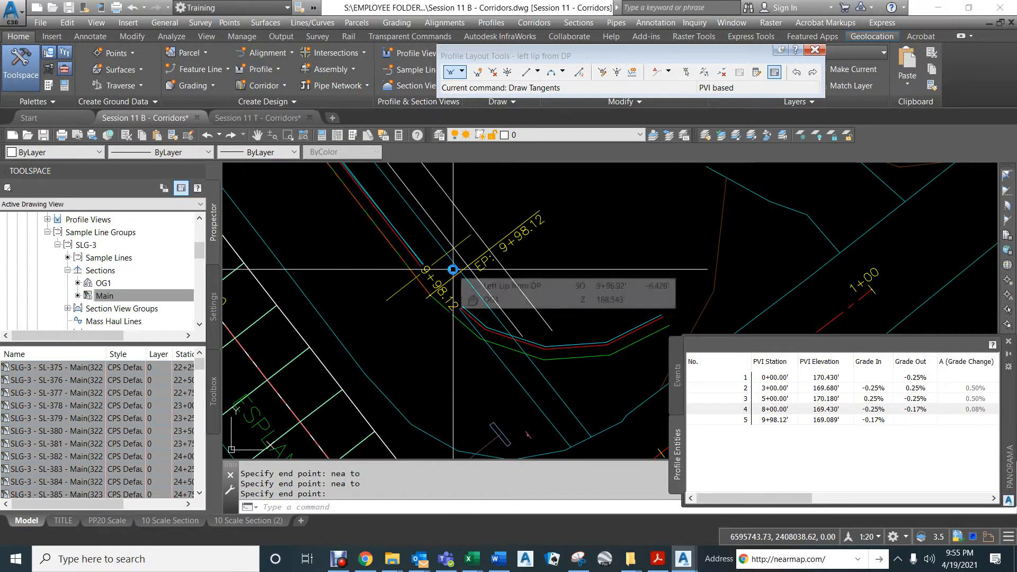
middle_drag(453, 269, 508, 228)
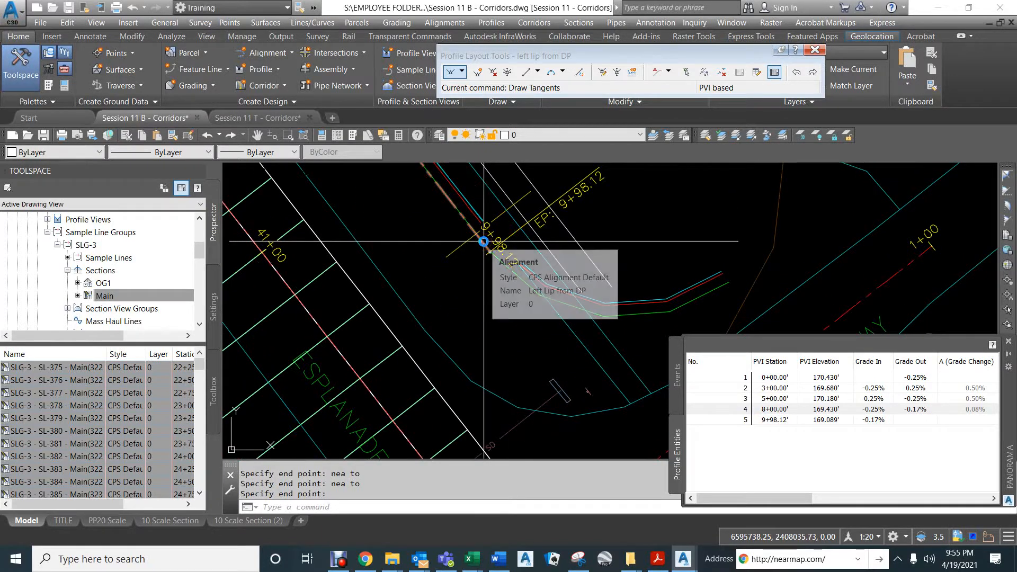
scroll(483, 257, up, 3)
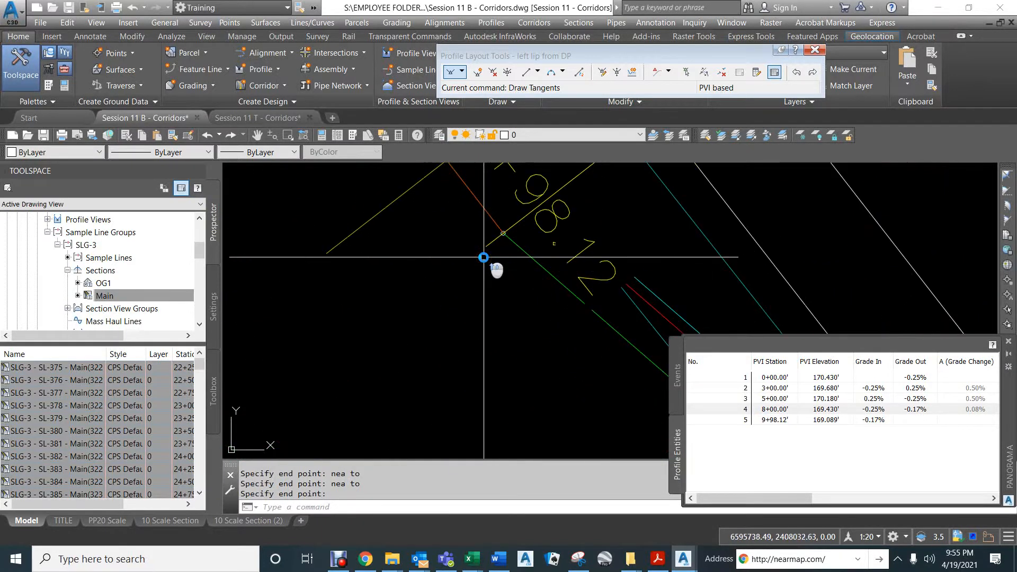
scroll(505, 248, down, 2)
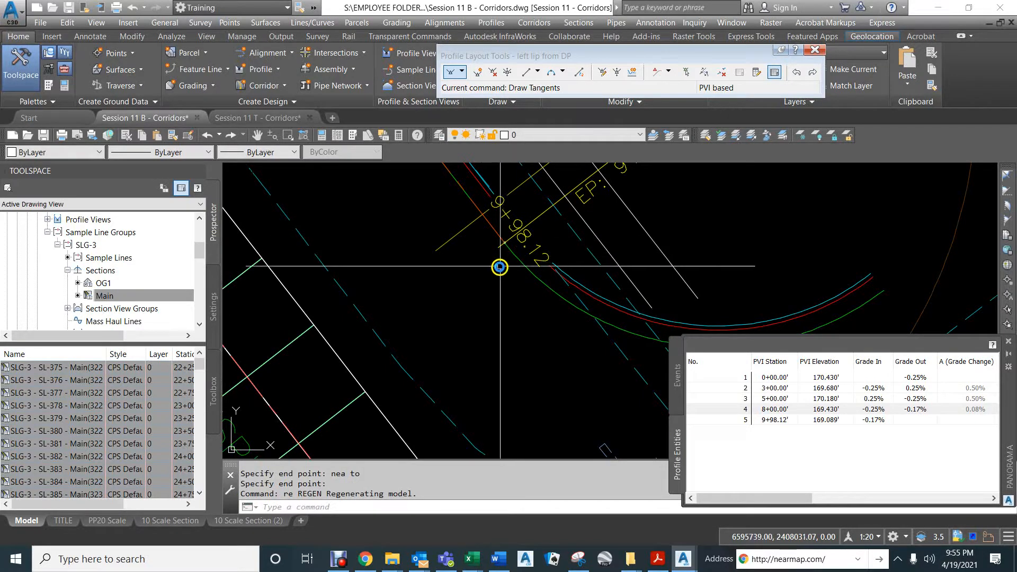
middle_drag(427, 303, 557, 199)
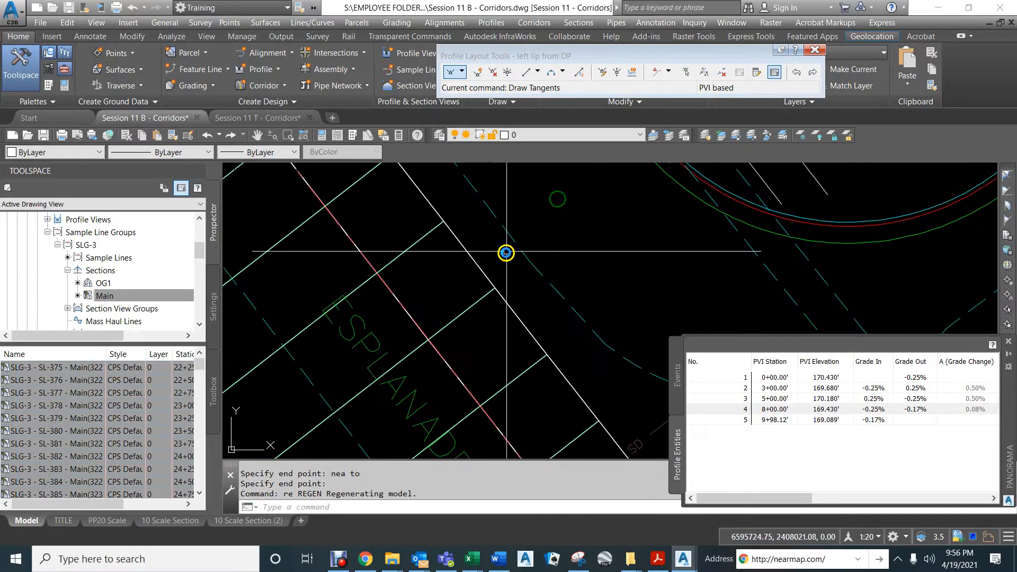
scroll(505, 252, down, 3)
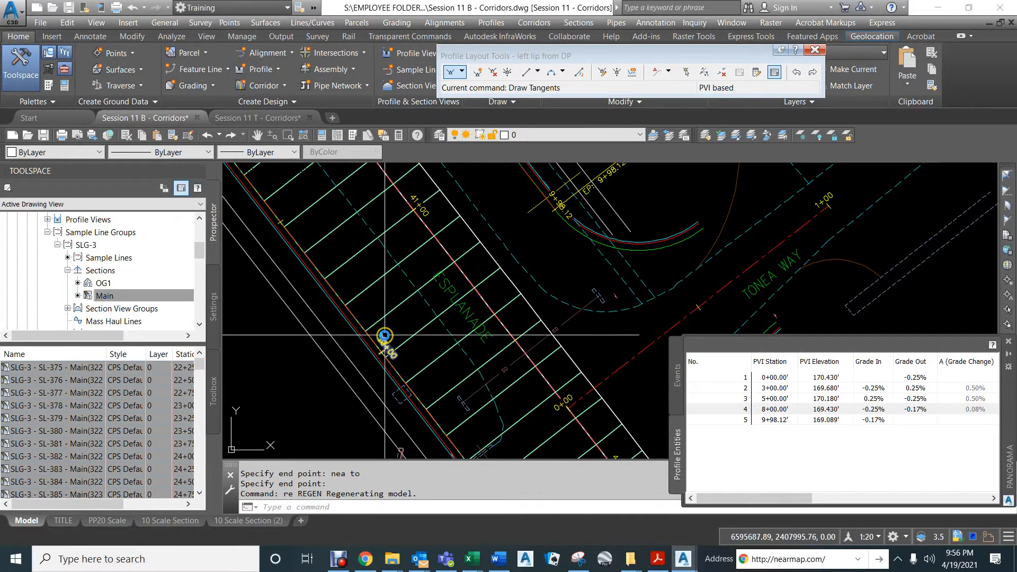
Step: Match the right lip's grade beyond 8+00 by setting the left lip's 8+00 PVI outgoing grade to 0.25%
scroll(508, 286, down, 6)
scroll(511, 285, down, 4)
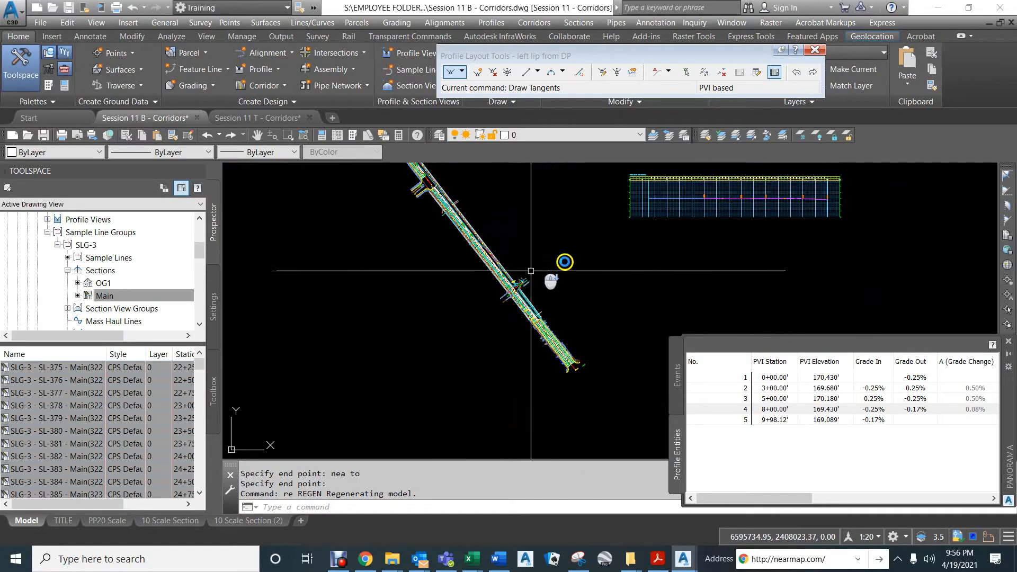
mouse_move(704, 232)
middle_down()
mouse_move(538, 293)
mouse_move(404, 322)
middle_up()
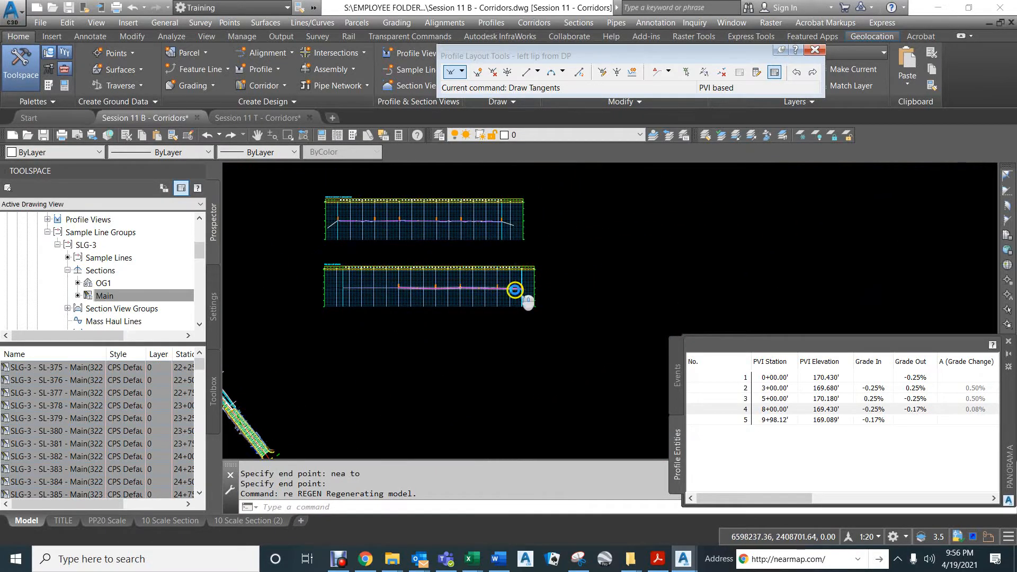
scroll(516, 290, up, 4)
middle_drag(469, 244, 517, 349)
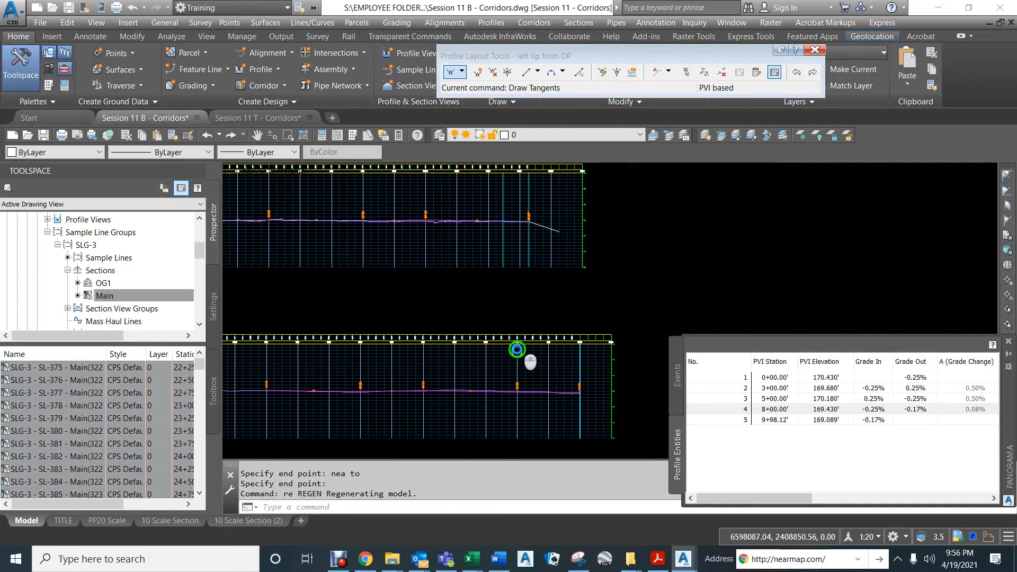
scroll(424, 232, up, 5)
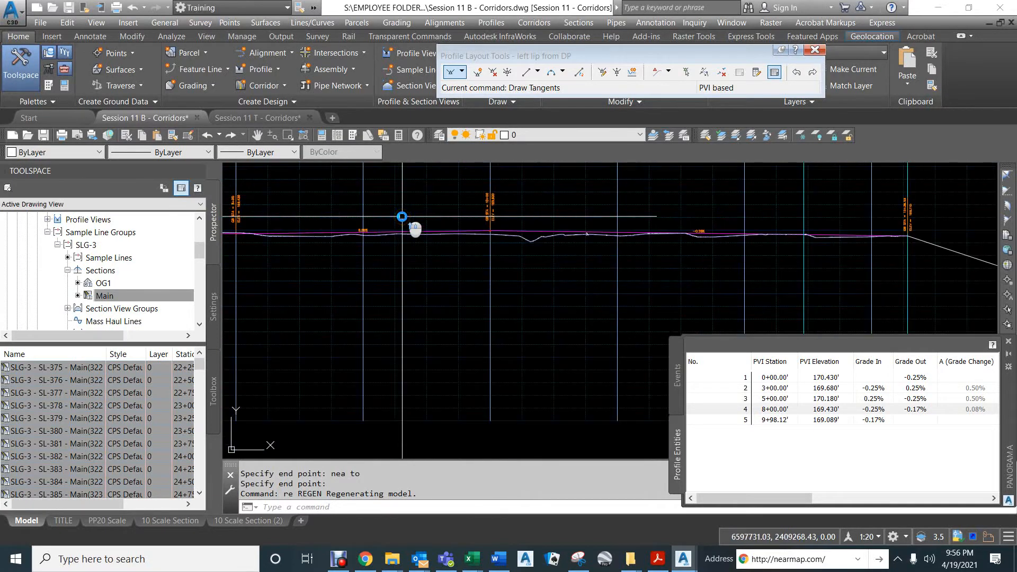
scroll(377, 216, up, 2)
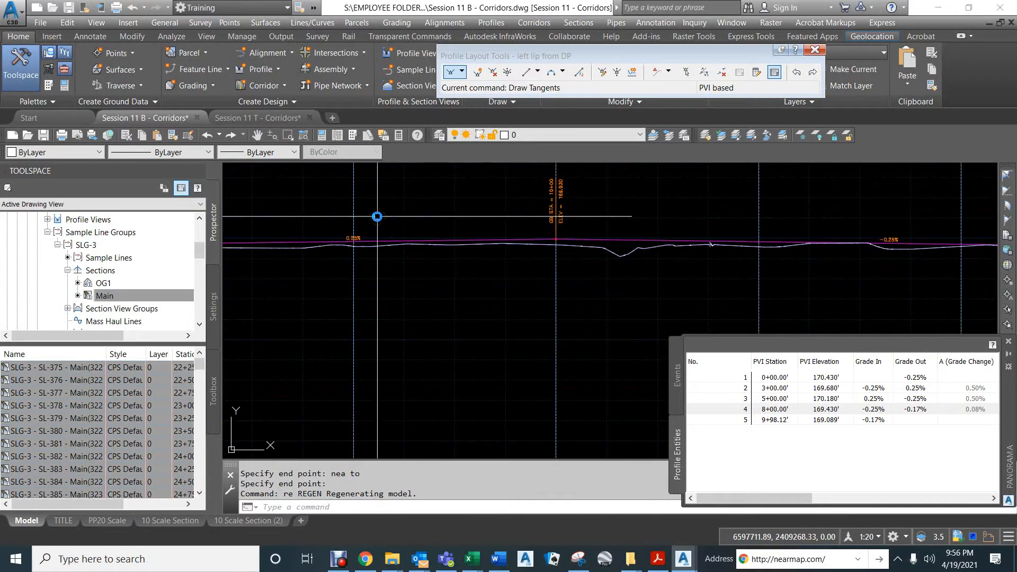
scroll(440, 222, down, 6)
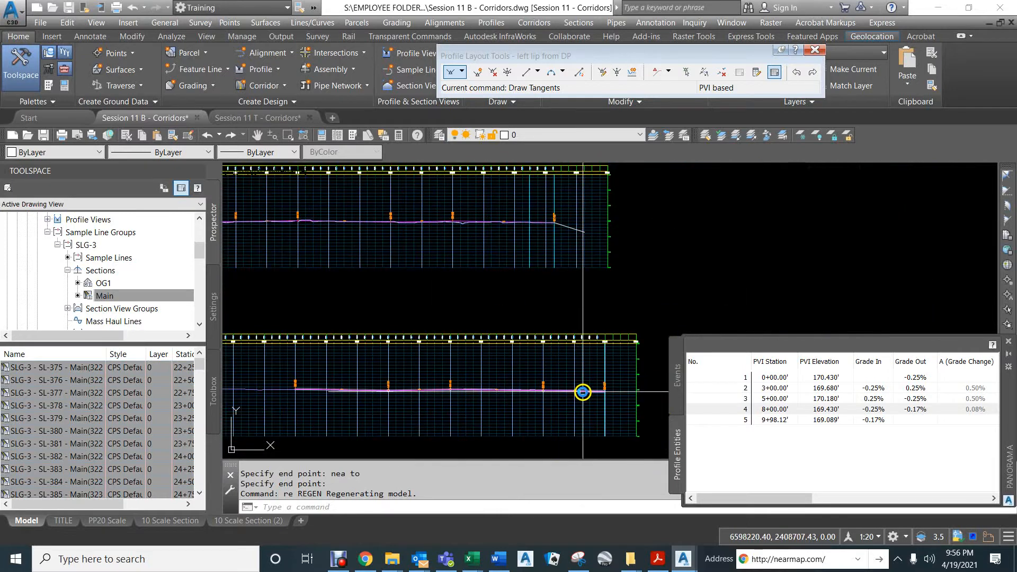
scroll(580, 365, up, 5)
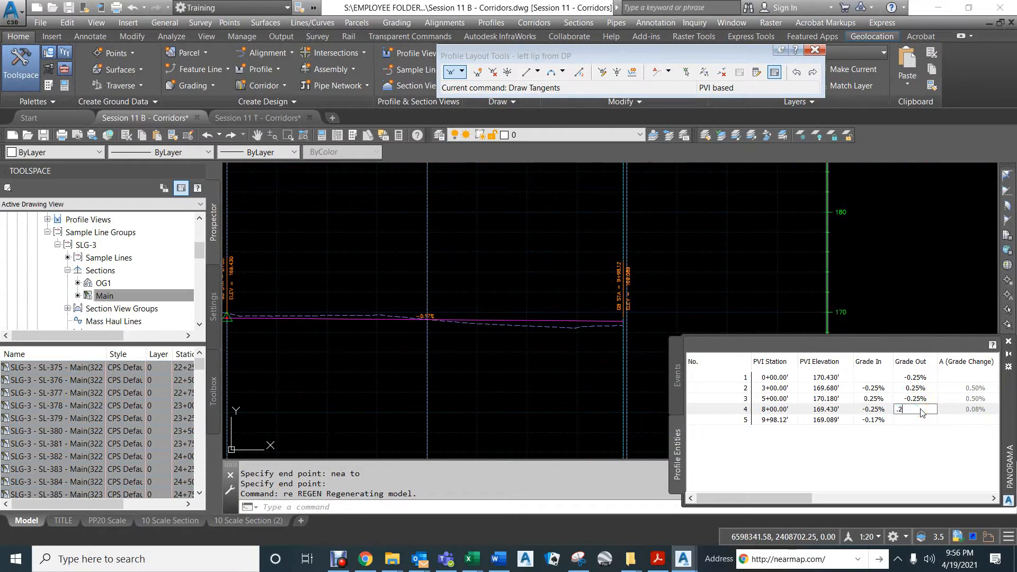
key(Return)
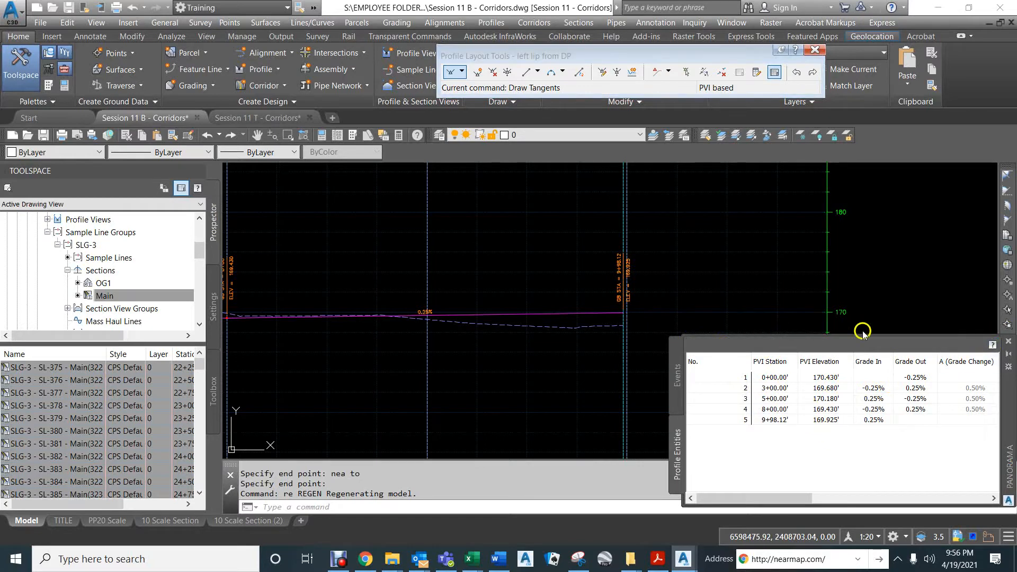
Step: Finish editing the left lip design profile by clearing the selection and closing its Profile Layout Tools
scroll(567, 340, down, 5)
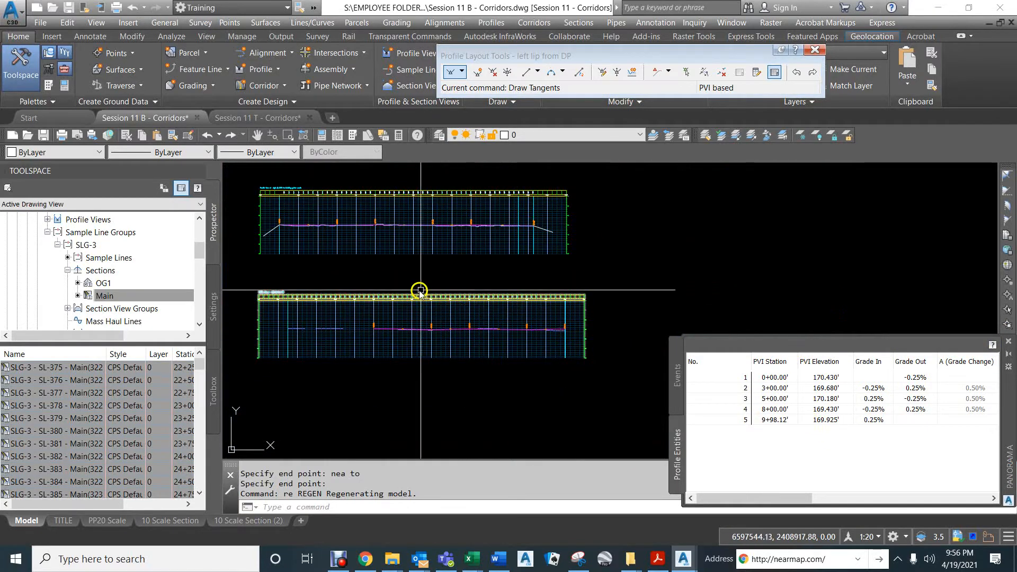
middle_drag(419, 291, 538, 300)
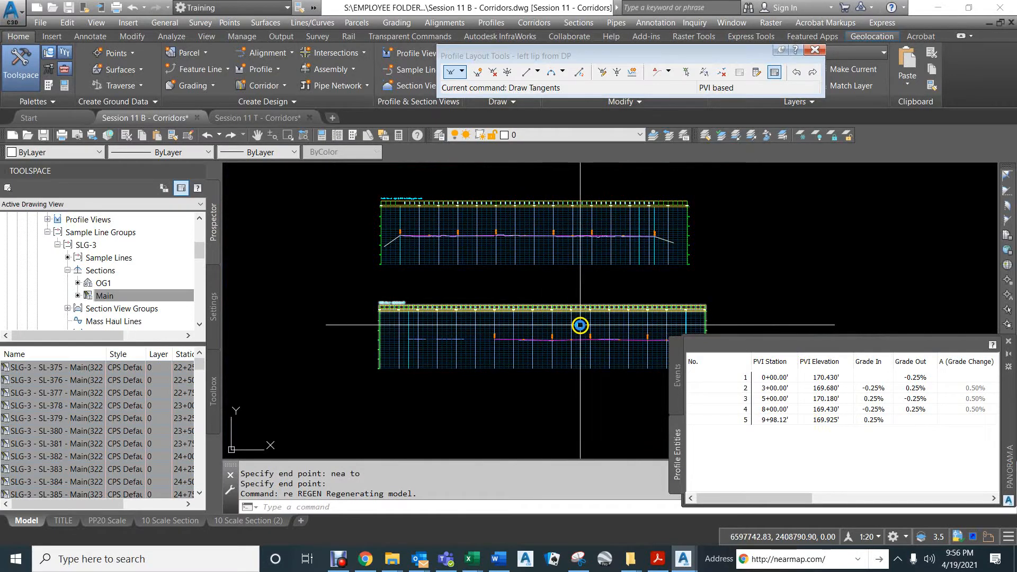
scroll(507, 297, down, 2)
scroll(508, 296, down, 4)
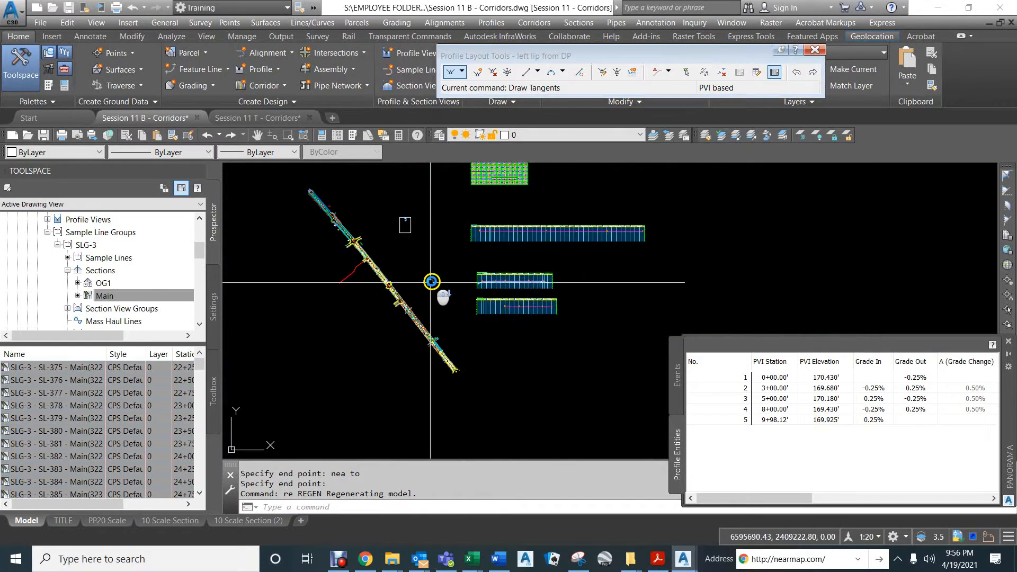
scroll(587, 226, up, 5)
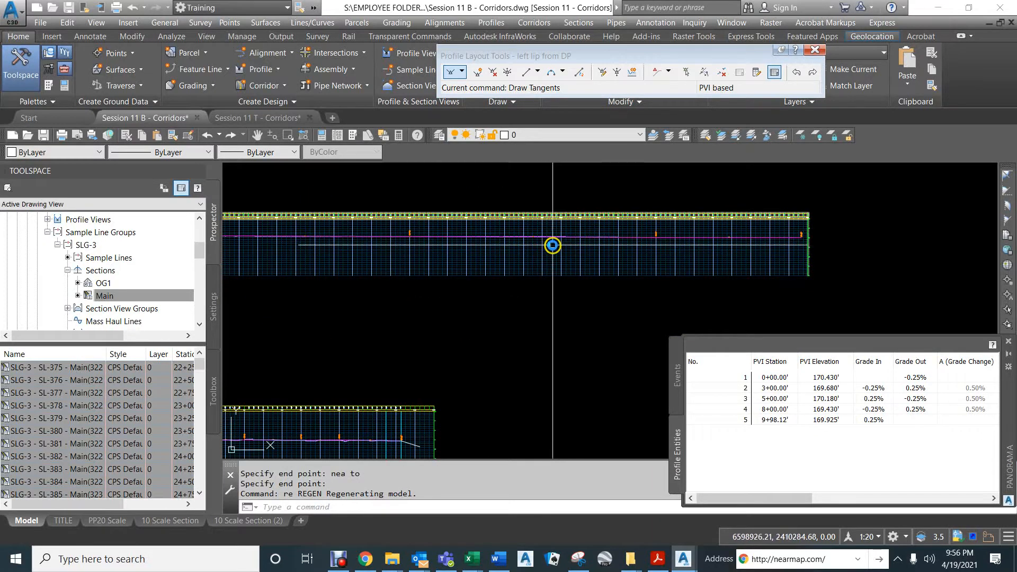
scroll(553, 245, down, 3)
scroll(454, 325, up, 7)
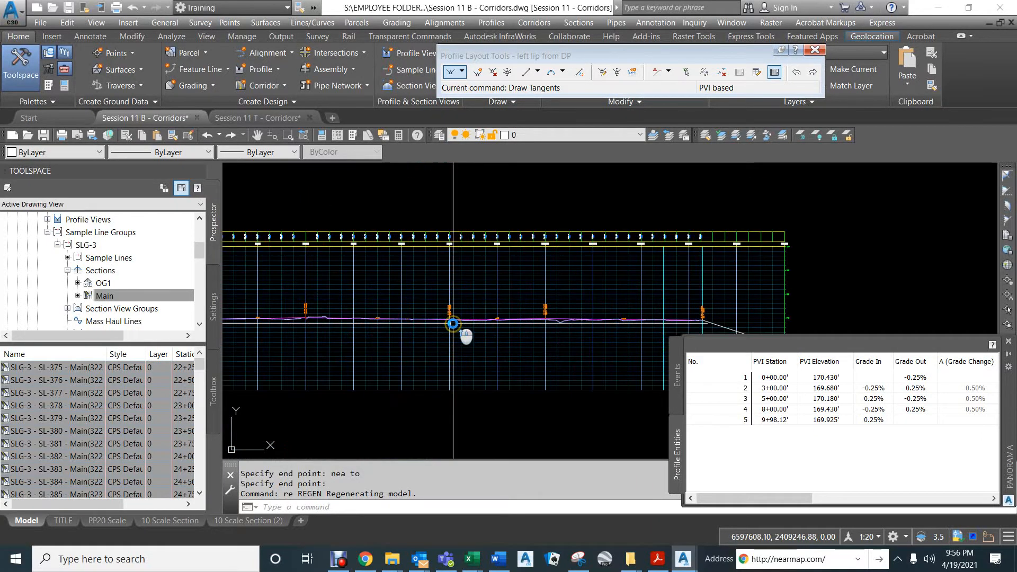
click(489, 316)
key(Escape)
key(Escape)
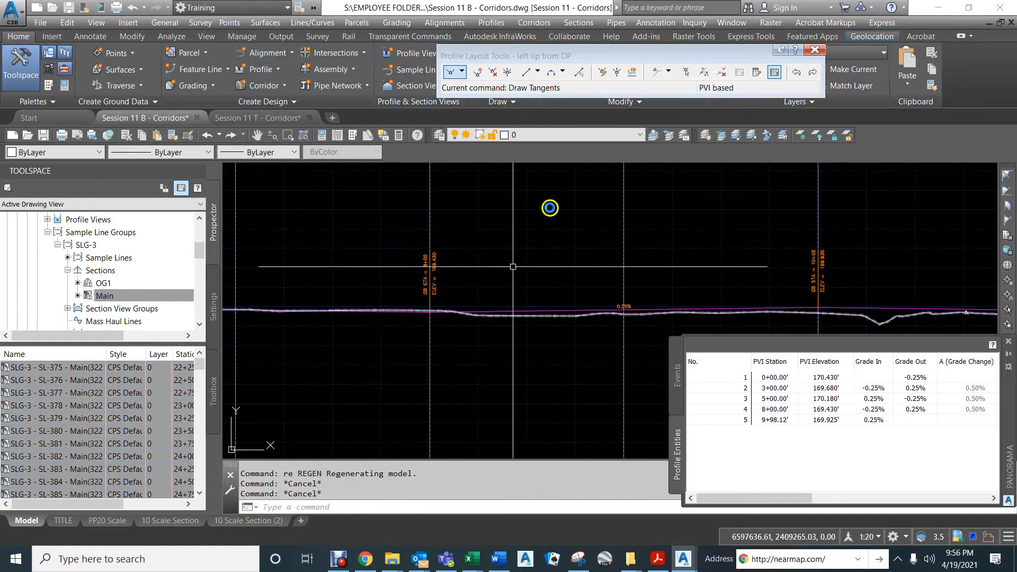
click(815, 50)
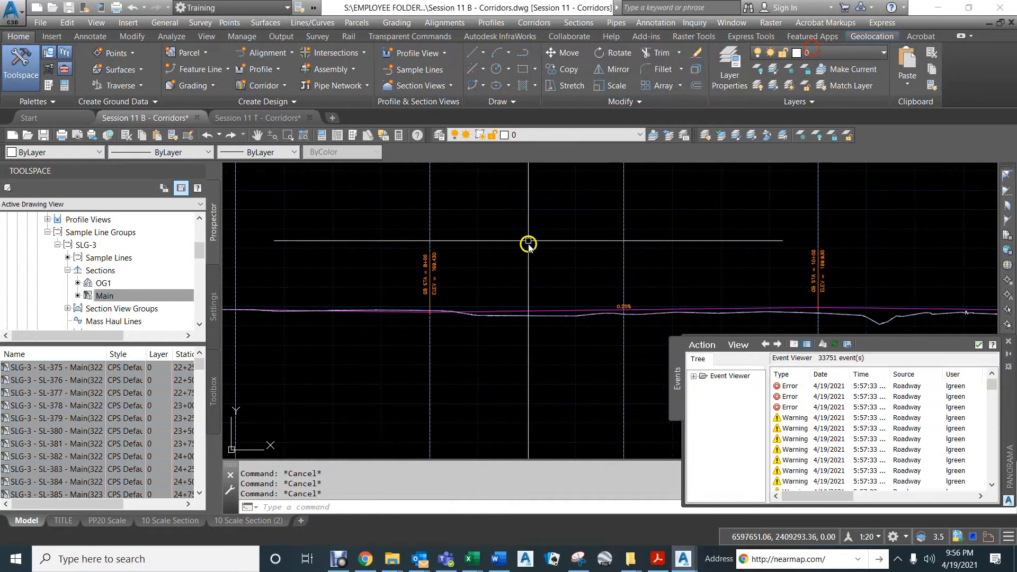
Step: Superimpose the right lip's proposed profile onto the long Main profile view over its full station range and inspect the overlay
click(513, 311)
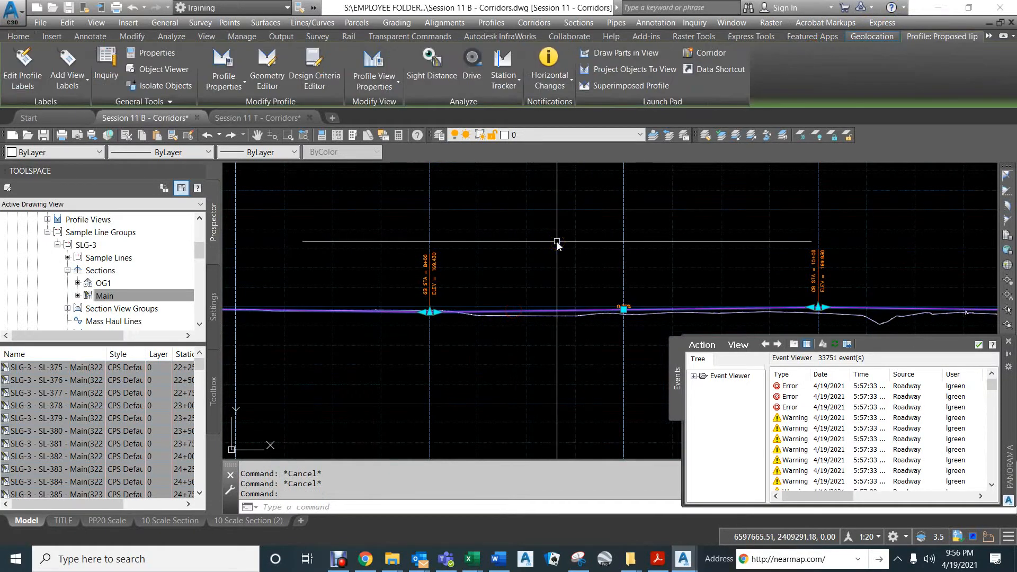
click(619, 87)
scroll(547, 233, down, 5)
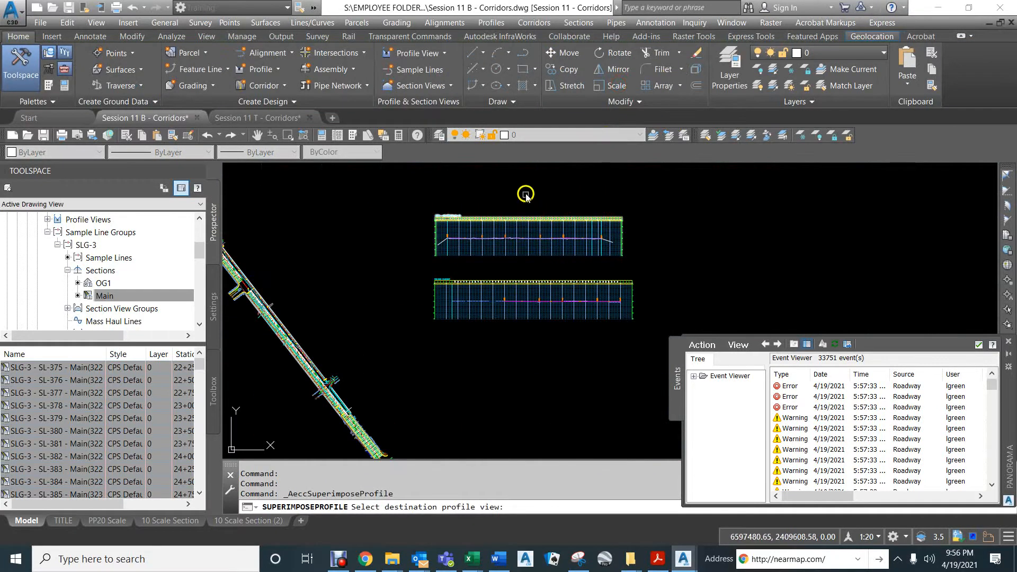
middle_drag(525, 195, 511, 295)
click(580, 224)
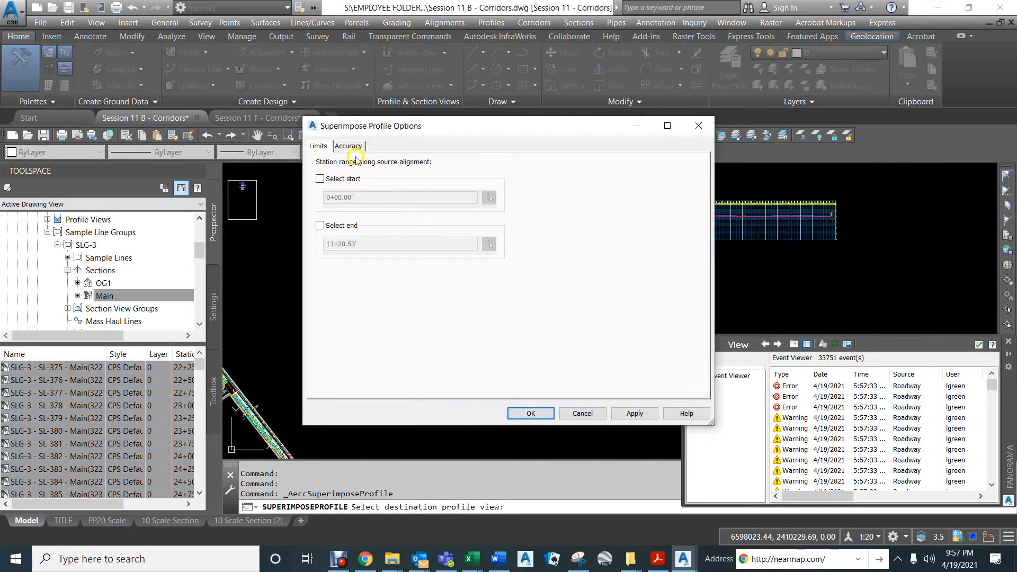
click(532, 413)
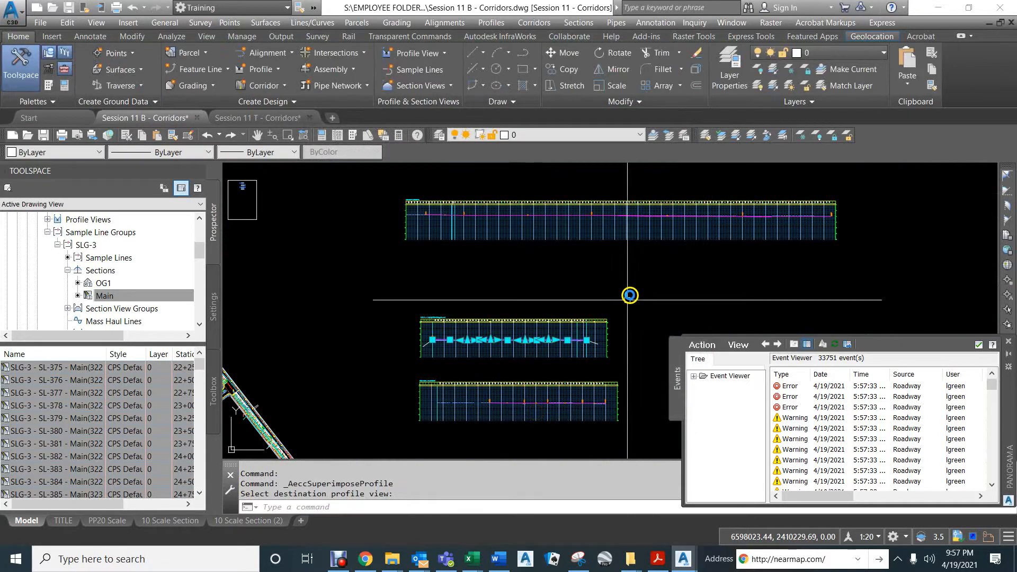
scroll(663, 217, up, 5)
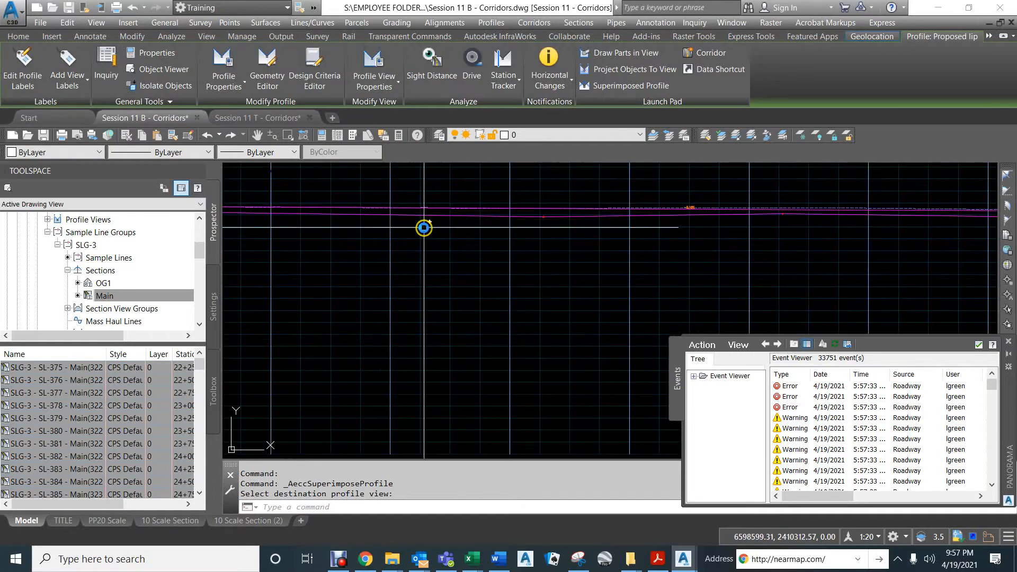
scroll(778, 243, down, 5)
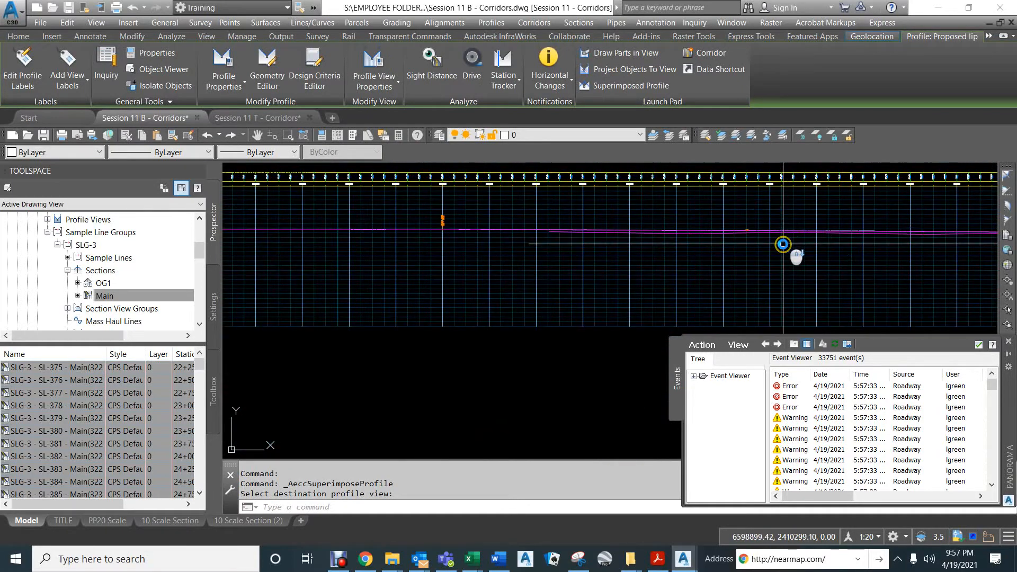
middle_drag(544, 254, 532, 252)
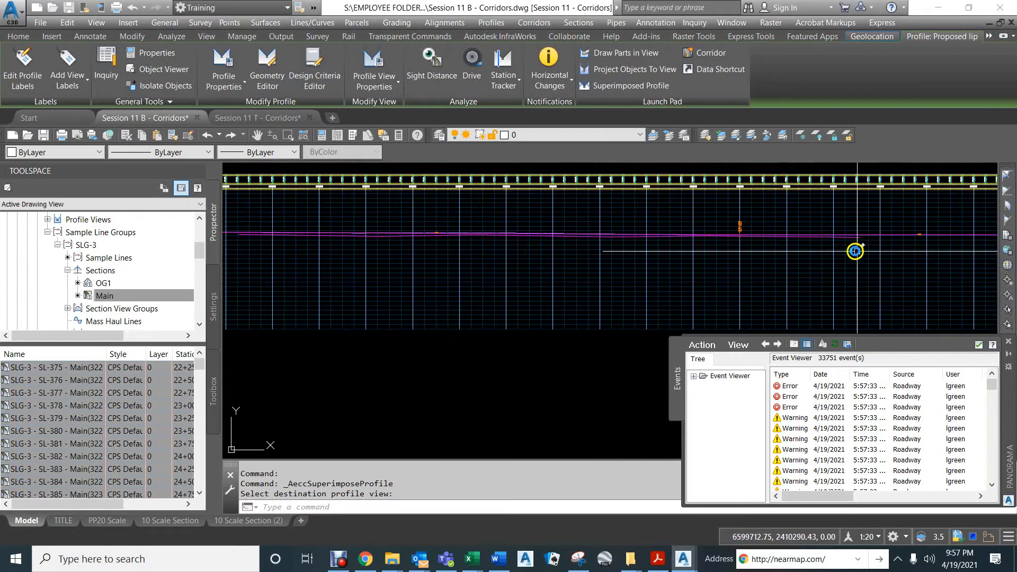
scroll(654, 262, down, 5)
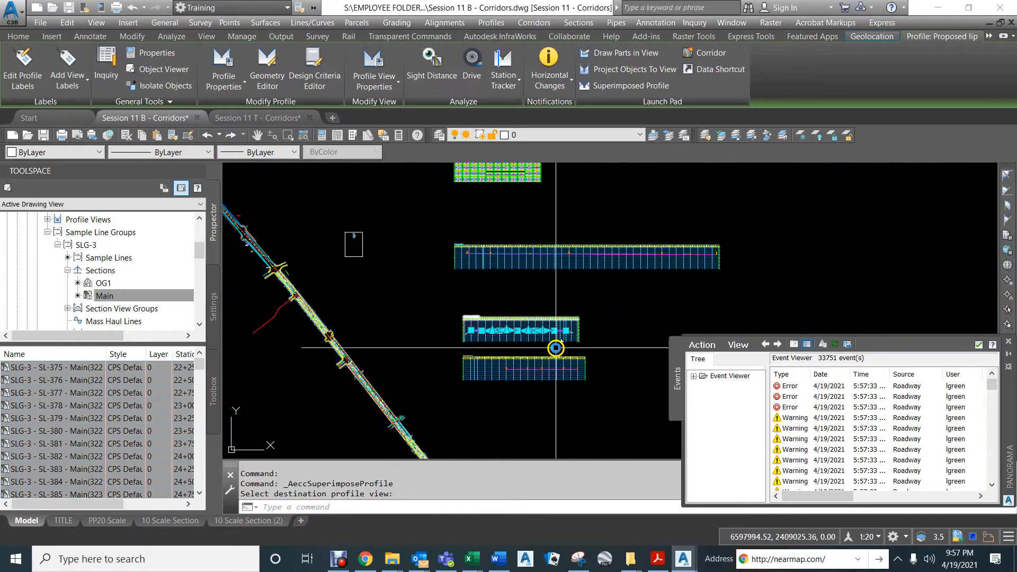
Step: Superimpose the left lip's proposed profile onto the long Main profile view over its full station range
scroll(548, 369, up, 5)
key(Escape)
key(Escape)
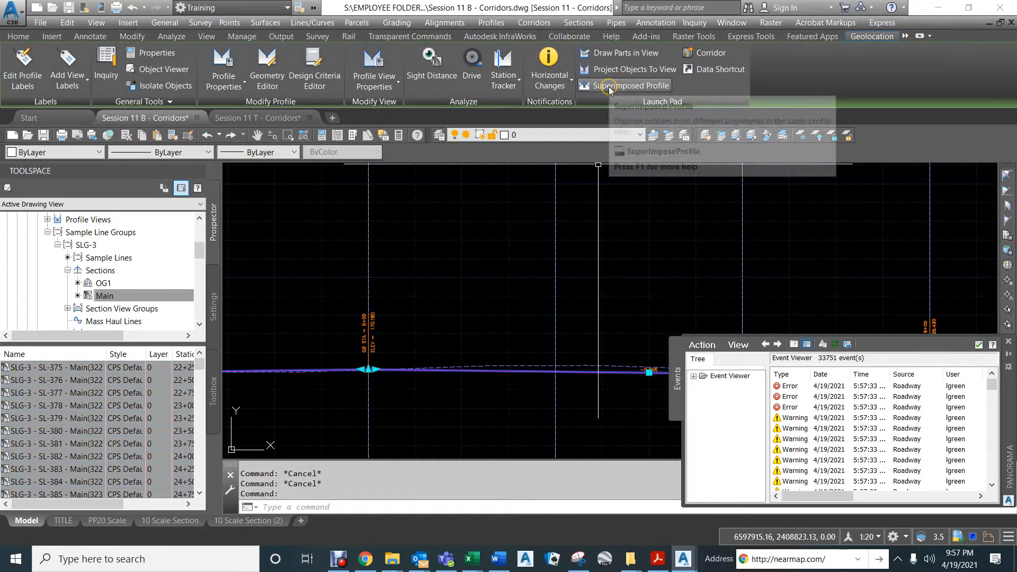
click(610, 85)
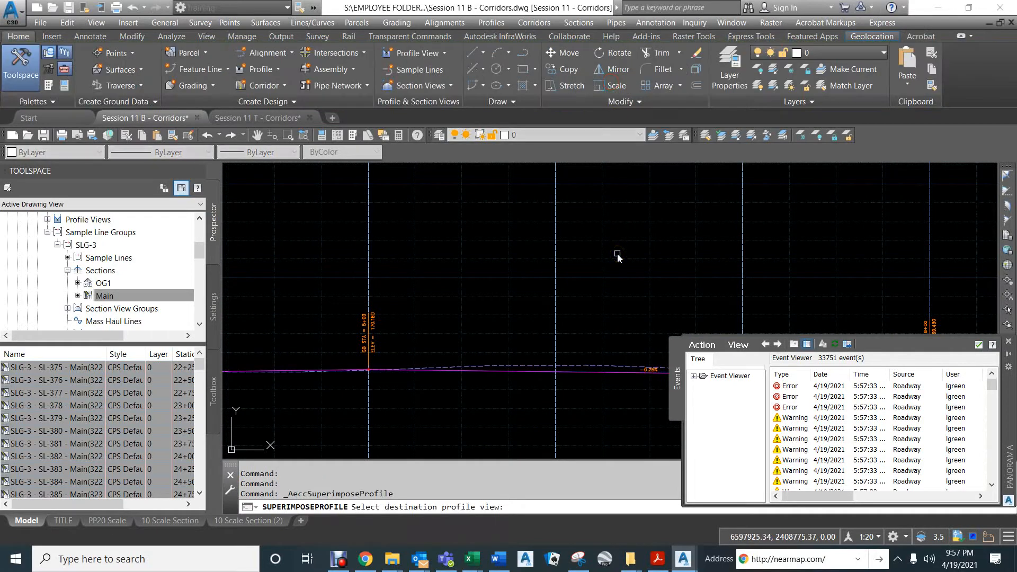
scroll(617, 257, down, 6)
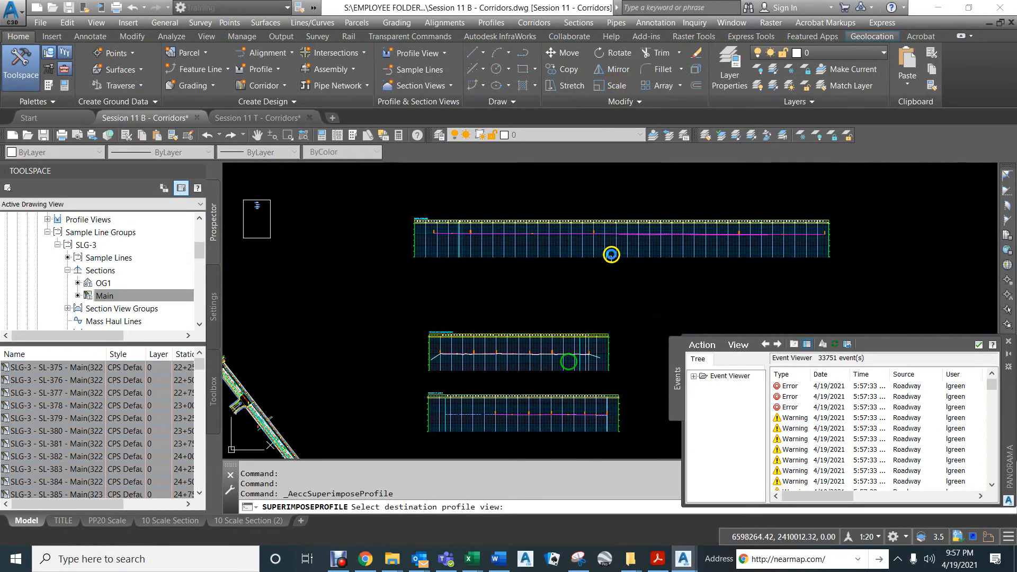
click(744, 243)
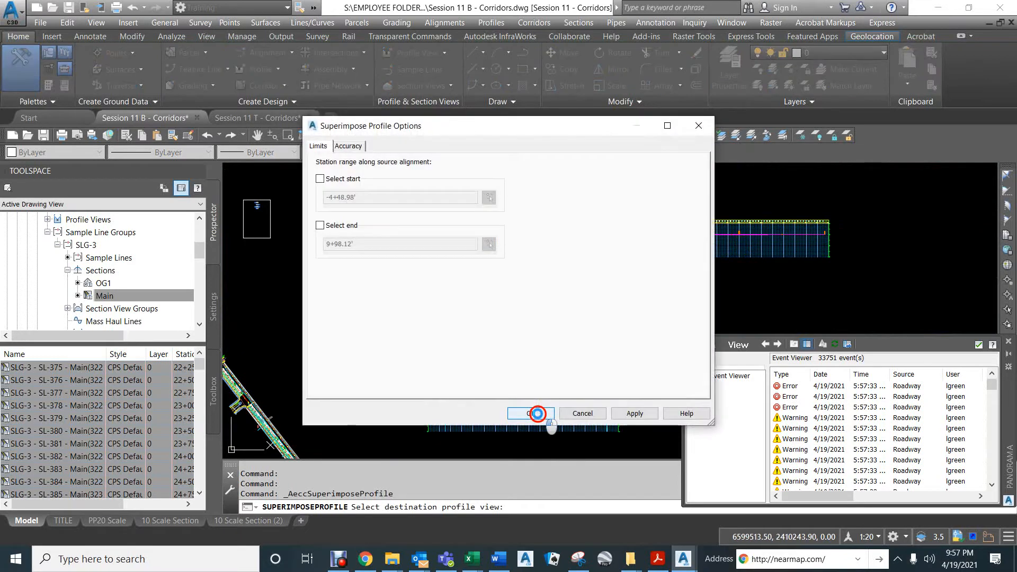
click(537, 413)
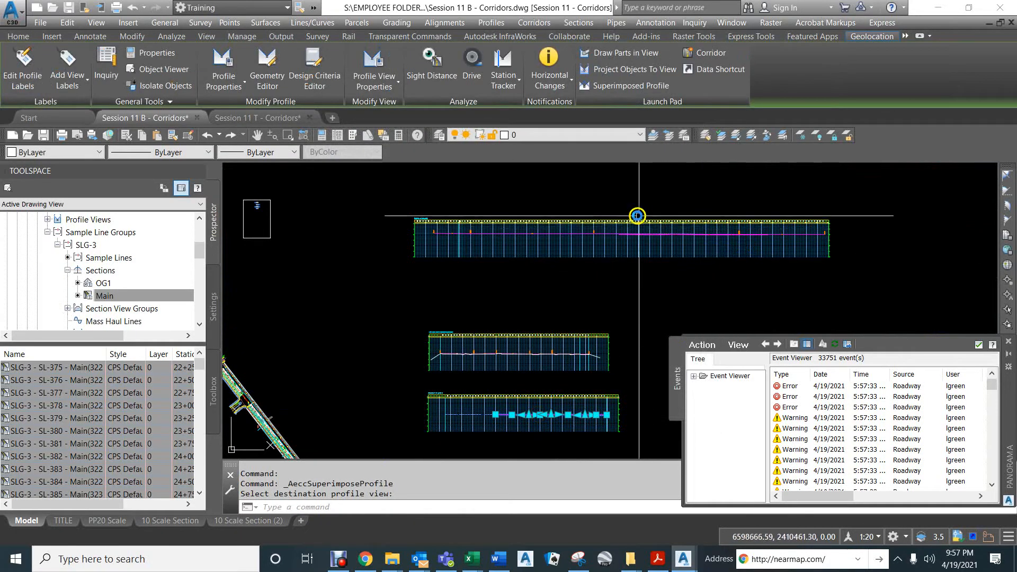
Step: Trace the superimposed left lip profile along the Main profile view and compare it with the other profiles
scroll(640, 228, up, 5)
scroll(567, 284, up, 3)
scroll(504, 298, up, 3)
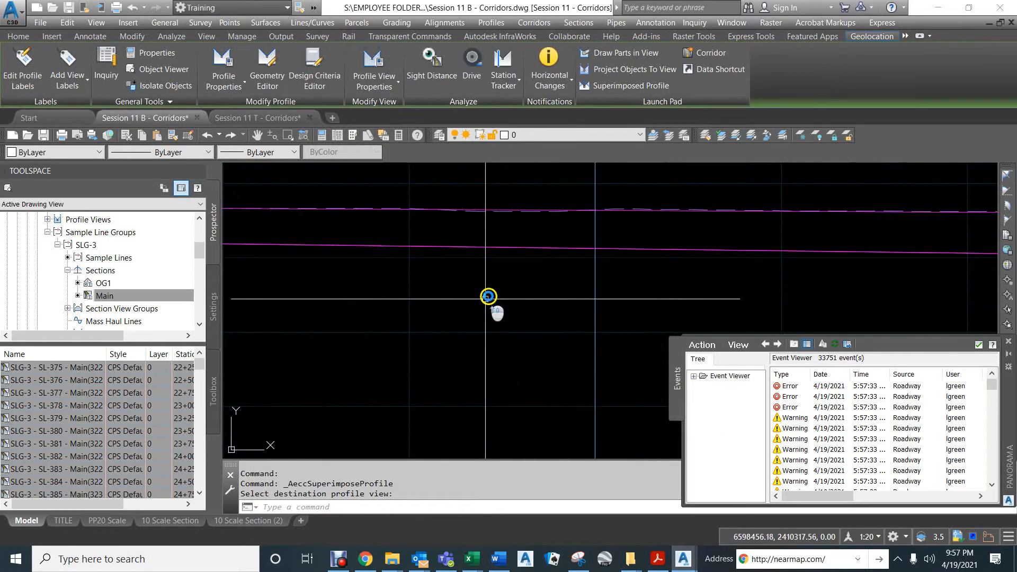
click(507, 247)
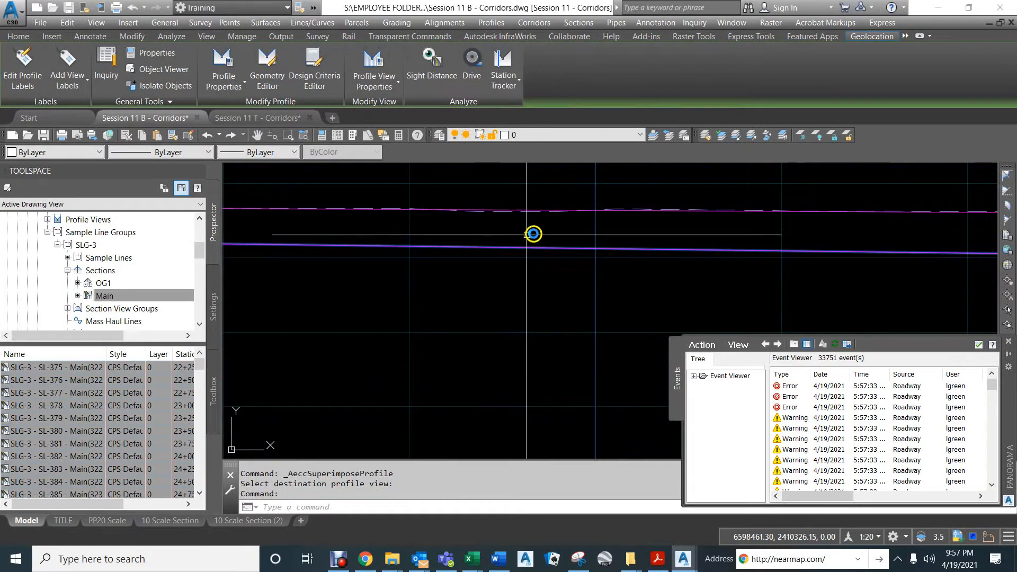
scroll(533, 234, down, 2)
middle_drag(760, 254, 332, 237)
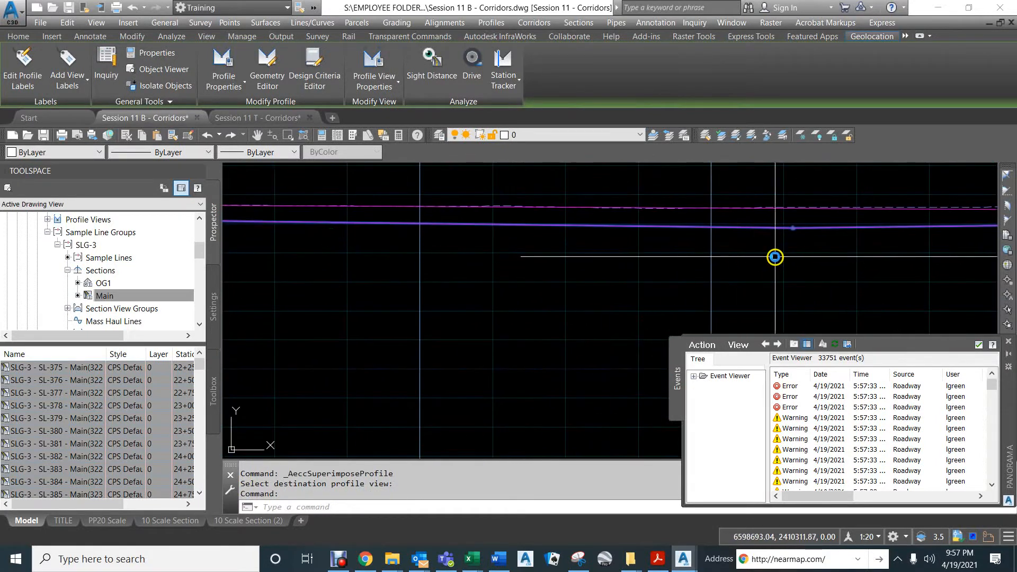
middle_drag(774, 257, 467, 245)
middle_drag(863, 251, 459, 259)
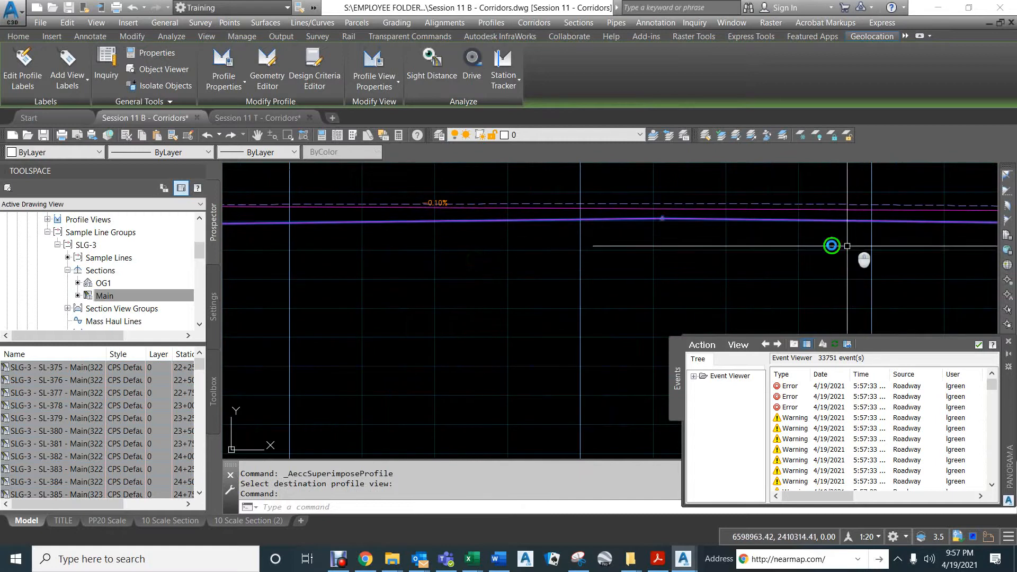
middle_drag(846, 246, 500, 249)
middle_drag(901, 247, 658, 269)
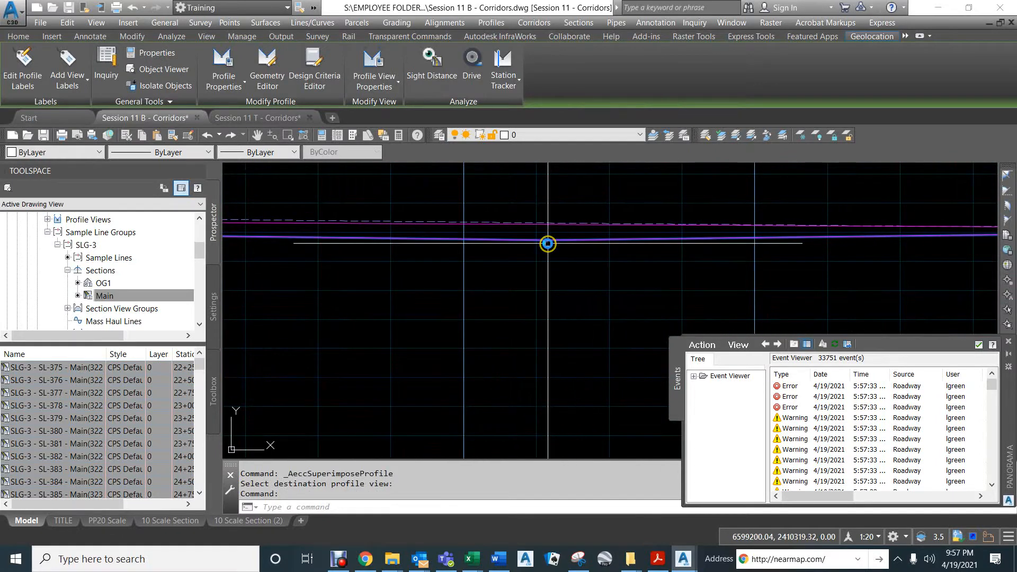
Step: Examine the superimposed left lip's low point near station 39+23 and its end just before the 42+00 grade break
scroll(546, 243, up, 3)
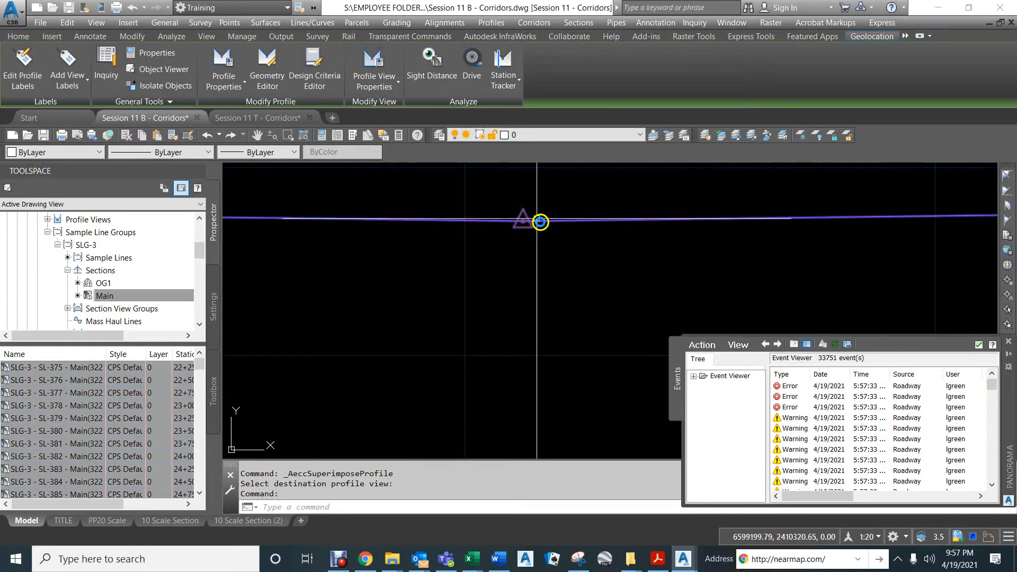
scroll(537, 218, up, 2)
mouse_move(567, 209)
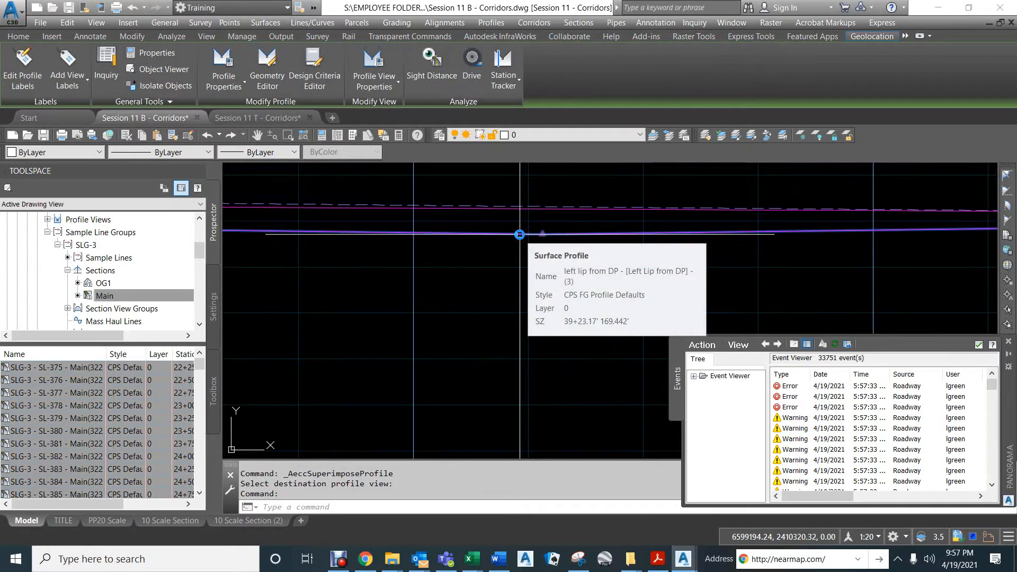
scroll(560, 231, up, 1)
scroll(588, 244, down, 2)
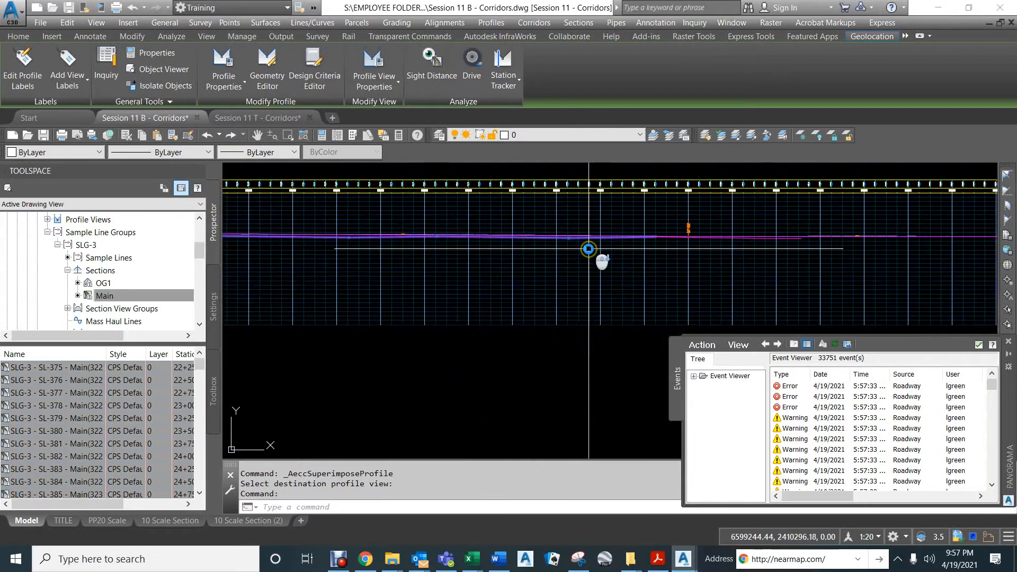
scroll(660, 245, up, 5)
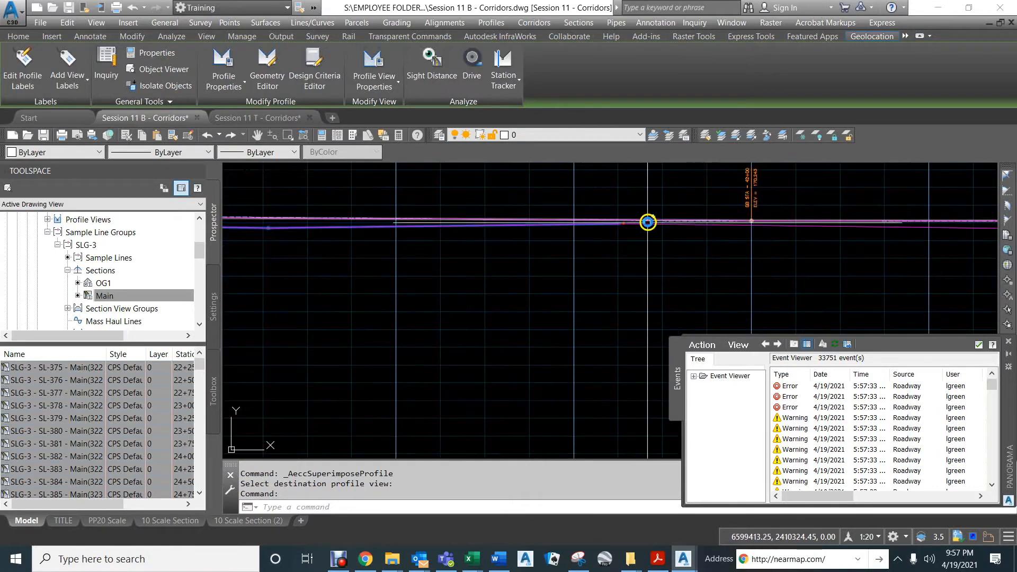
scroll(632, 230, up, 2)
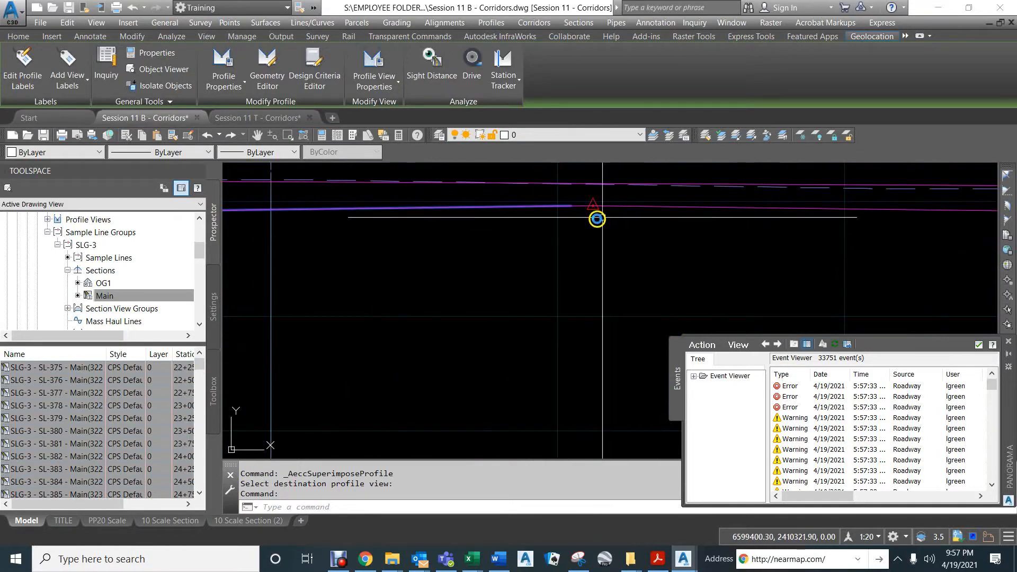
scroll(595, 221, down, 2)
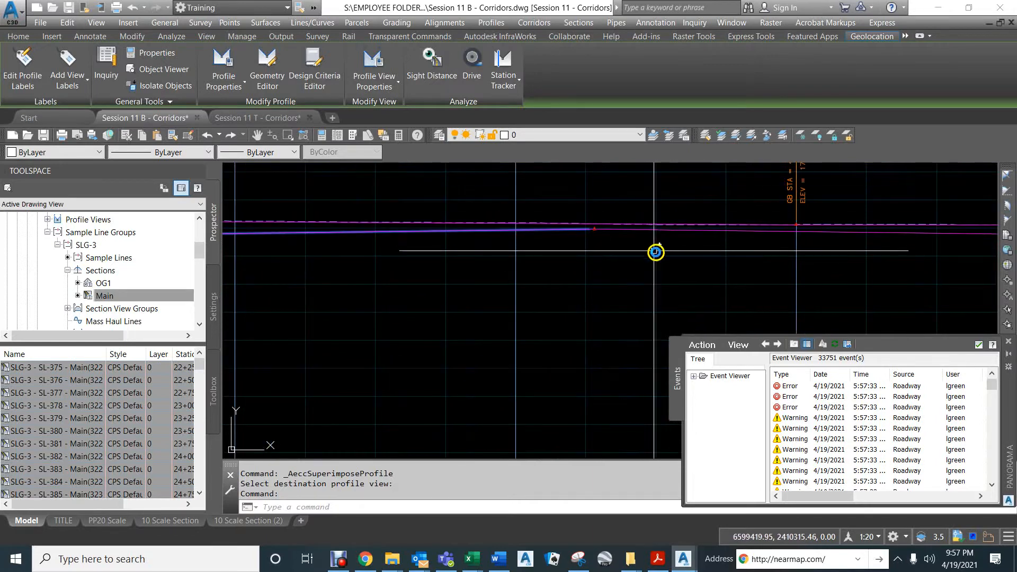
middle_drag(667, 206, 593, 316)
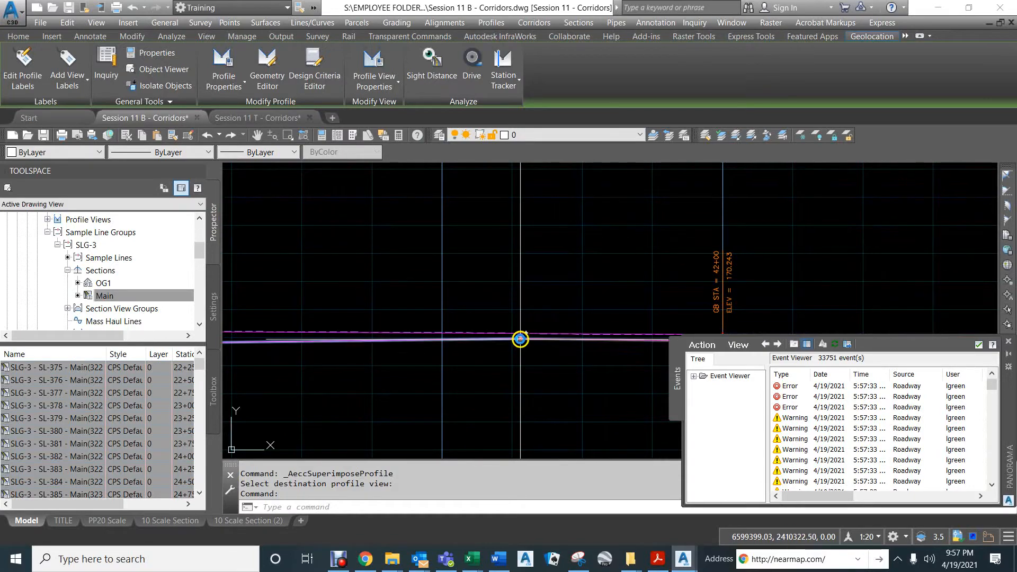
Step: Examine in plan how the left lip alignment's end at Tonea Way relates to the curb return and Esplanade corridor
scroll(524, 341, down, 10)
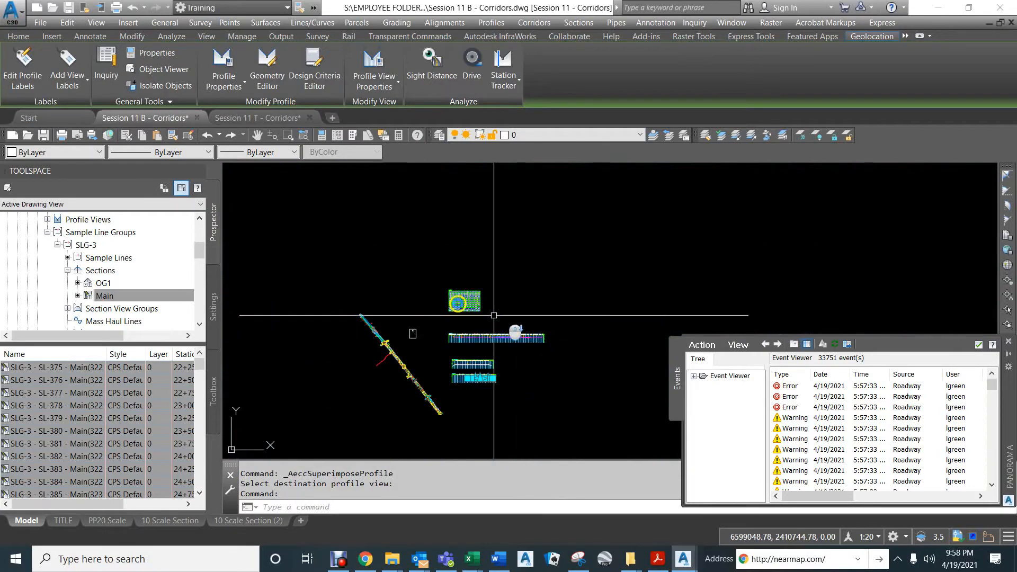
scroll(412, 389, up, 5)
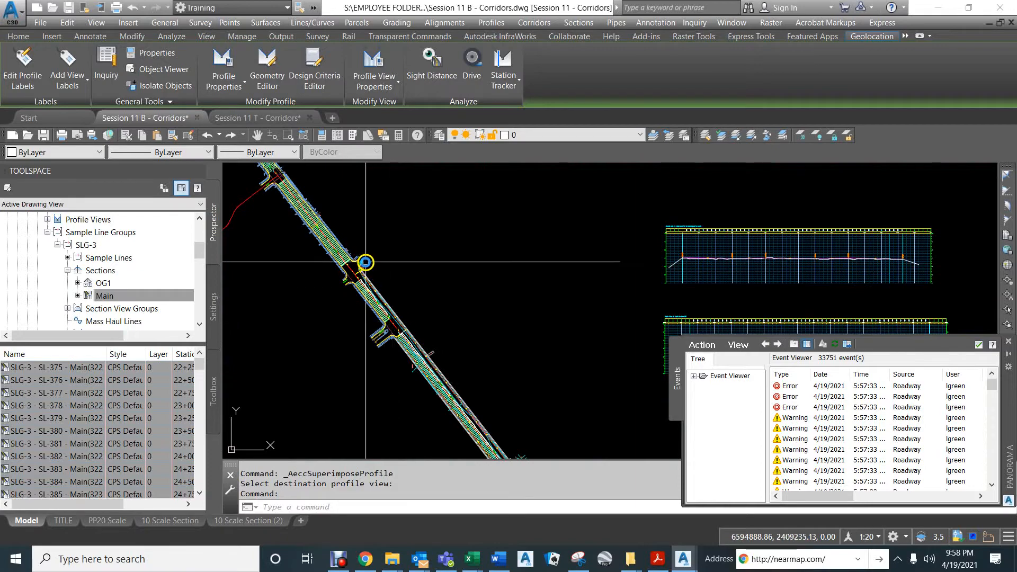
scroll(522, 356, down, 4)
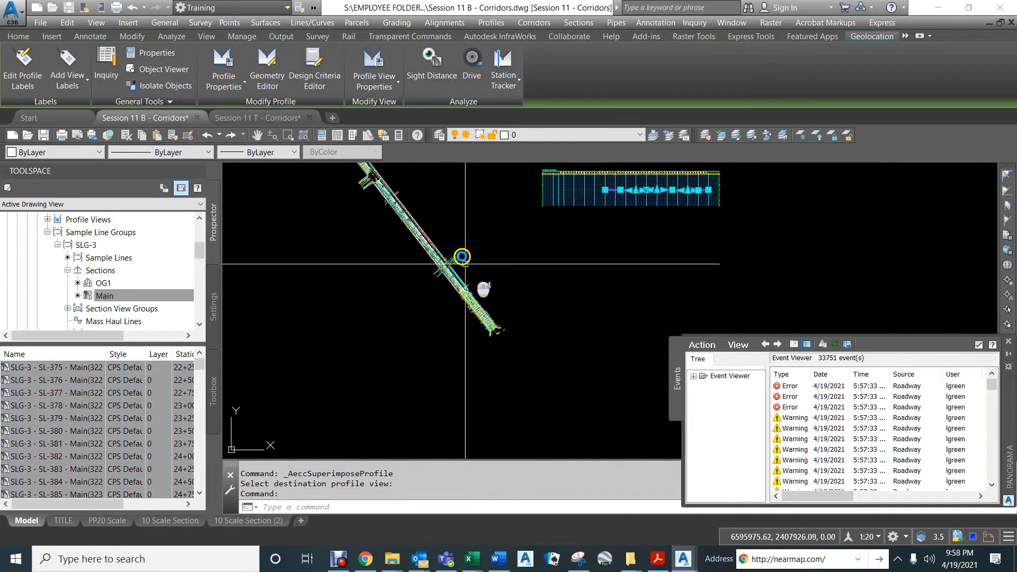
scroll(452, 261, up, 4)
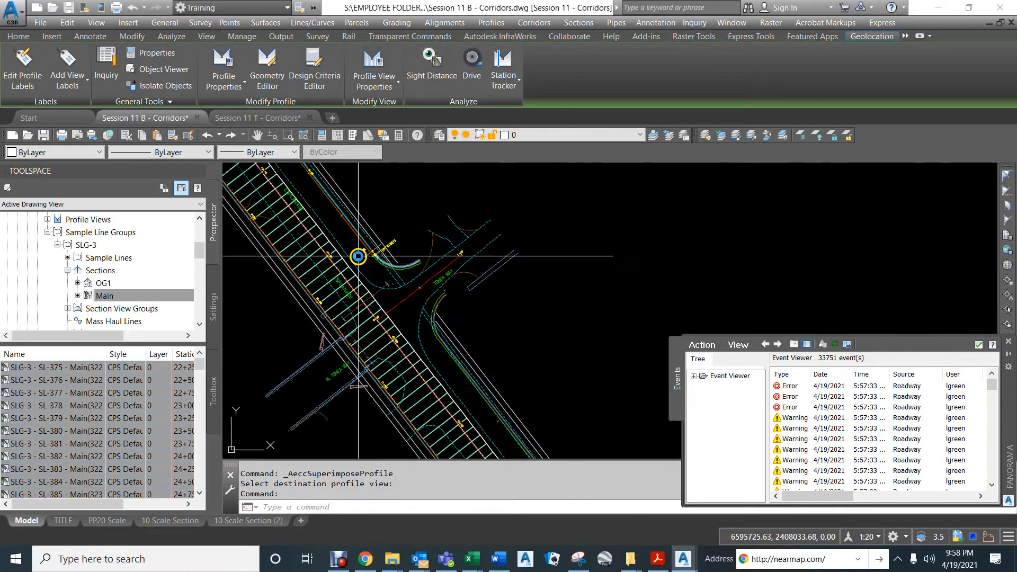
scroll(364, 255, up, 1)
scroll(364, 255, up, 3)
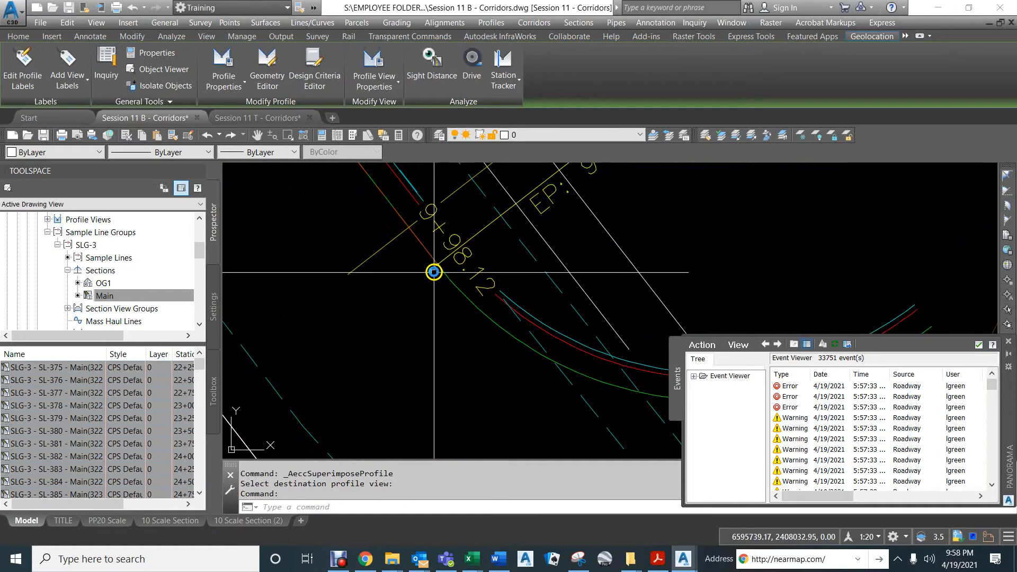
scroll(438, 277, down, 5)
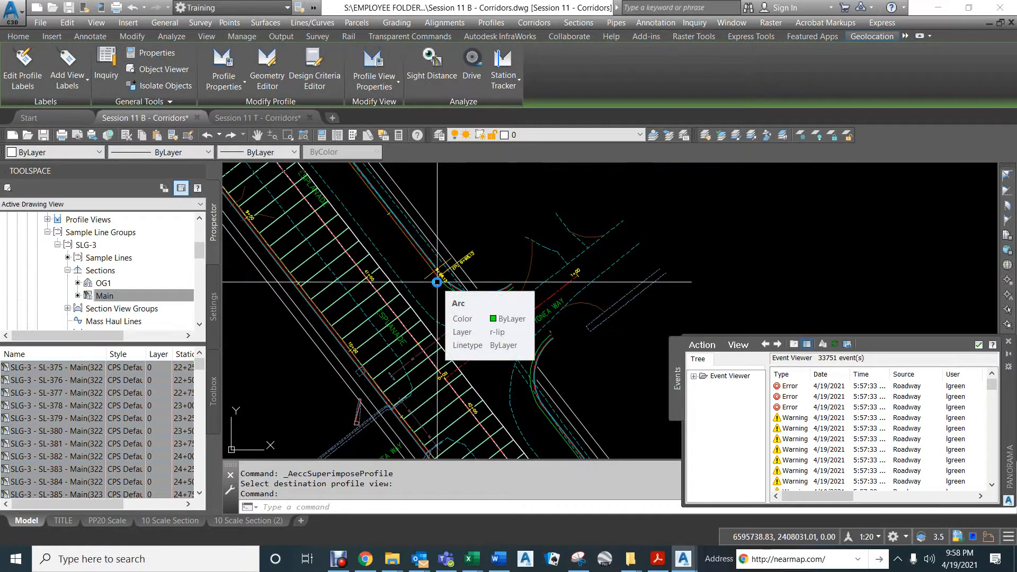
click(419, 288)
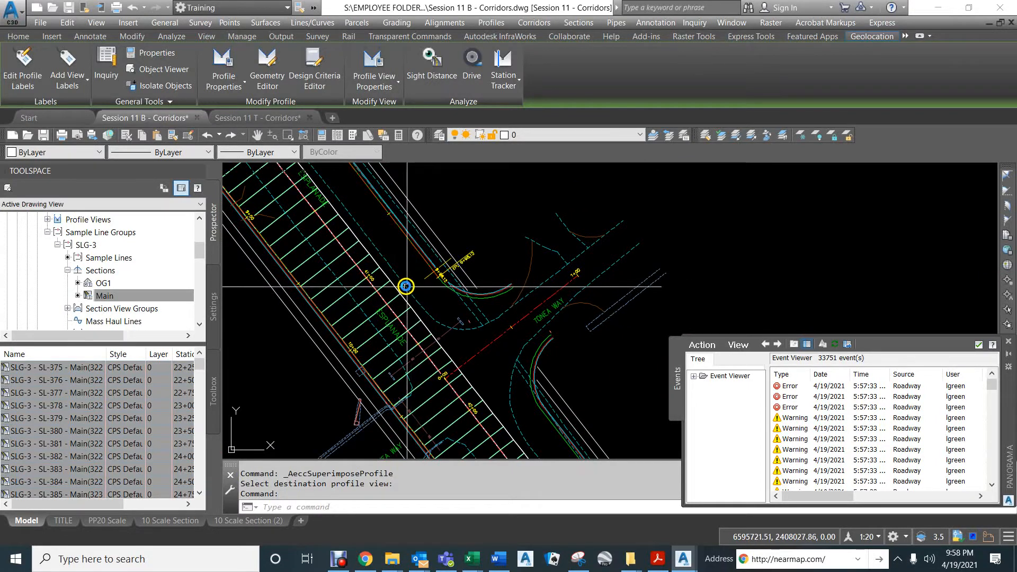
click(442, 272)
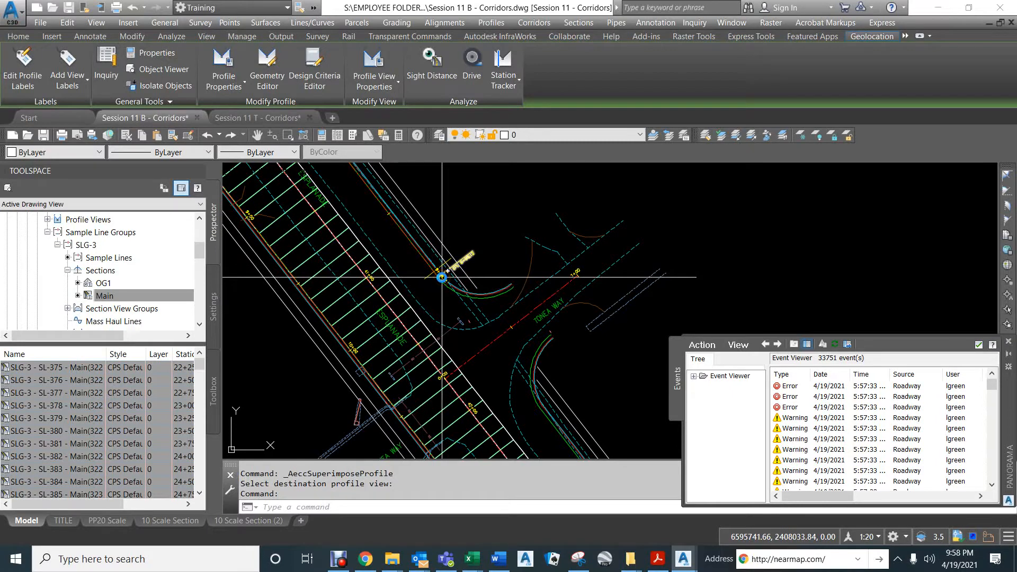
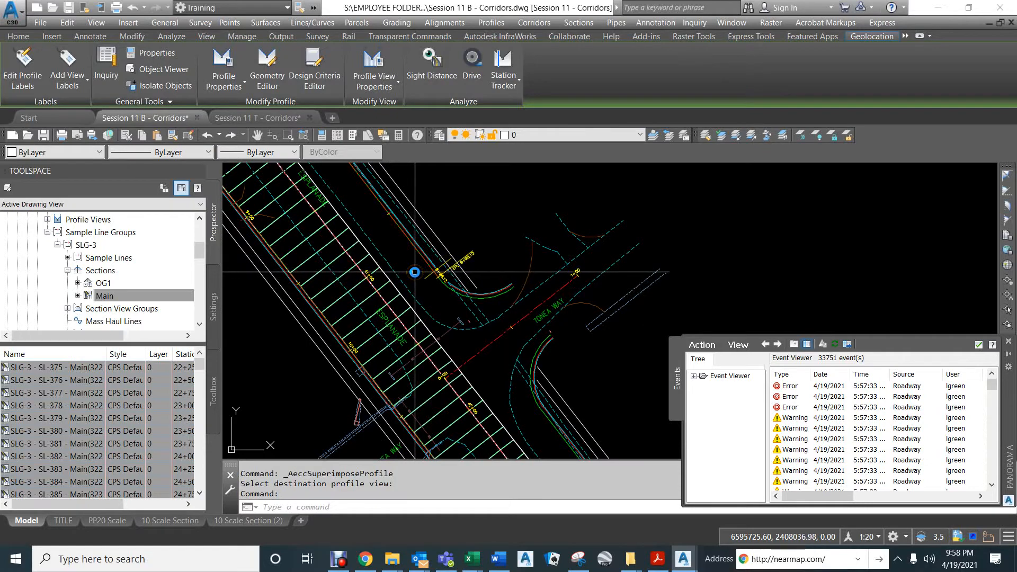
Step: Open the target mapping of the Main corridor's Esplanade No CG region and its LeftLanes width target for editing
scroll(416, 272, down, 5)
middle_drag(481, 431, 397, 254)
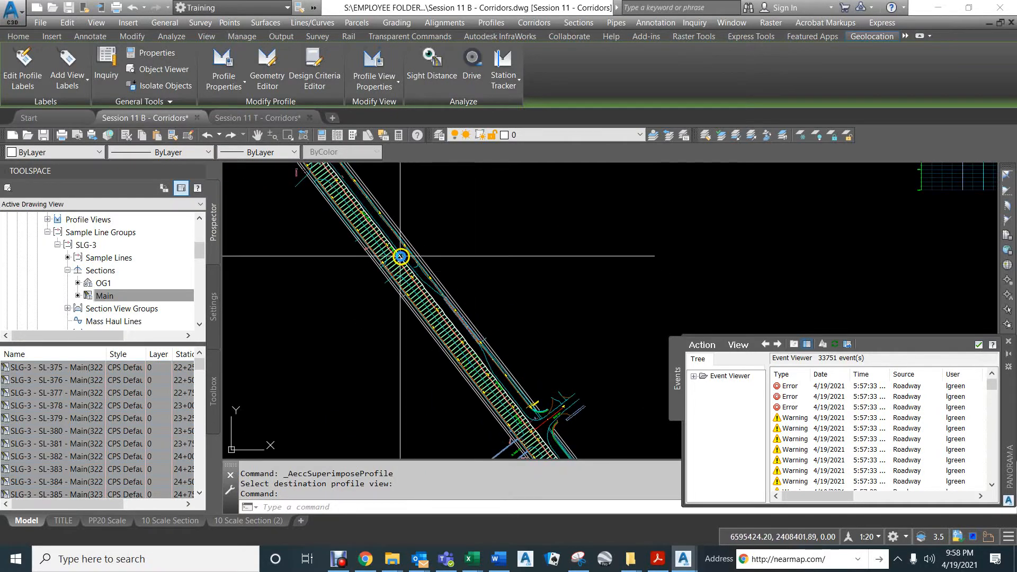
middle_drag(526, 352, 420, 236)
click(420, 236)
scroll(411, 233, up, 5)
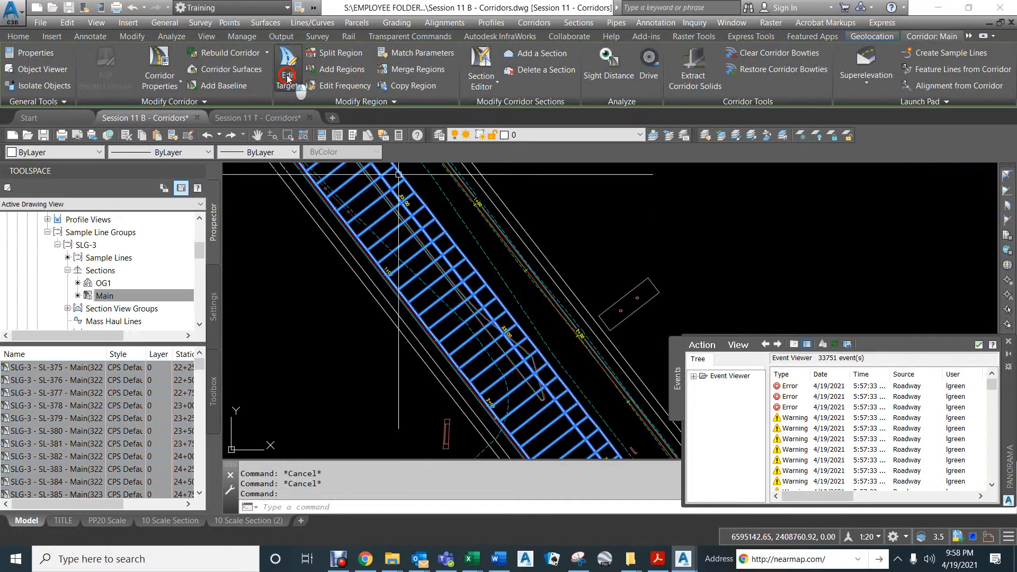
click(287, 77)
click(405, 233)
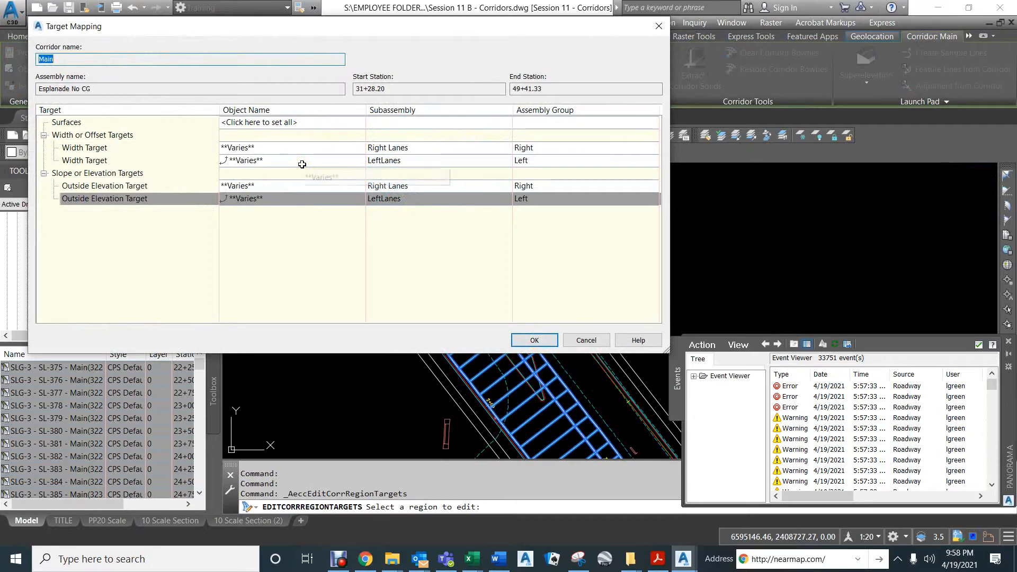
click(278, 161)
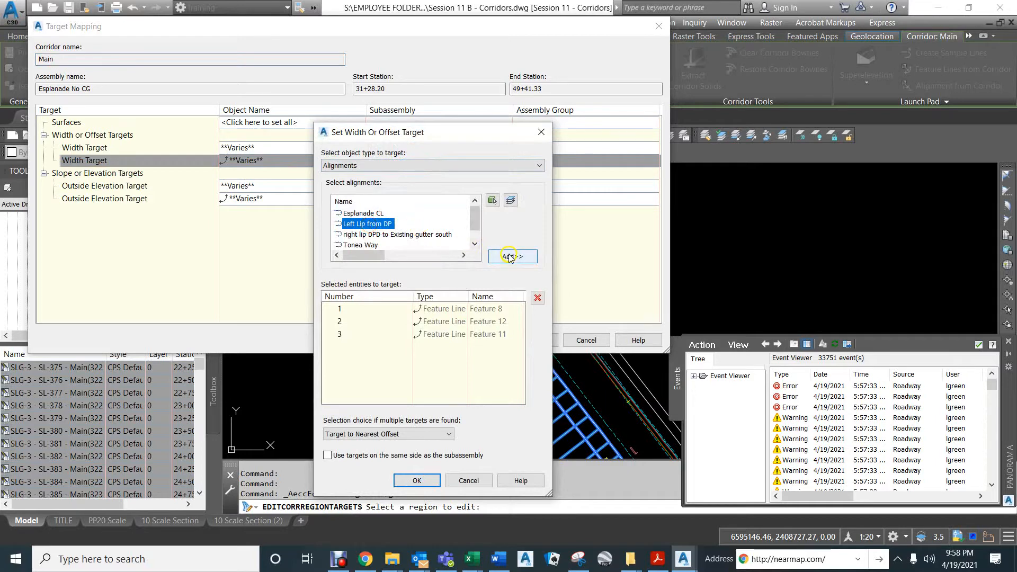
Step: Confirm the LeftLanes width targets, add the left lip from DP profile to the LeftLanes outside elevation targets, and apply the target mapping
click(418, 480)
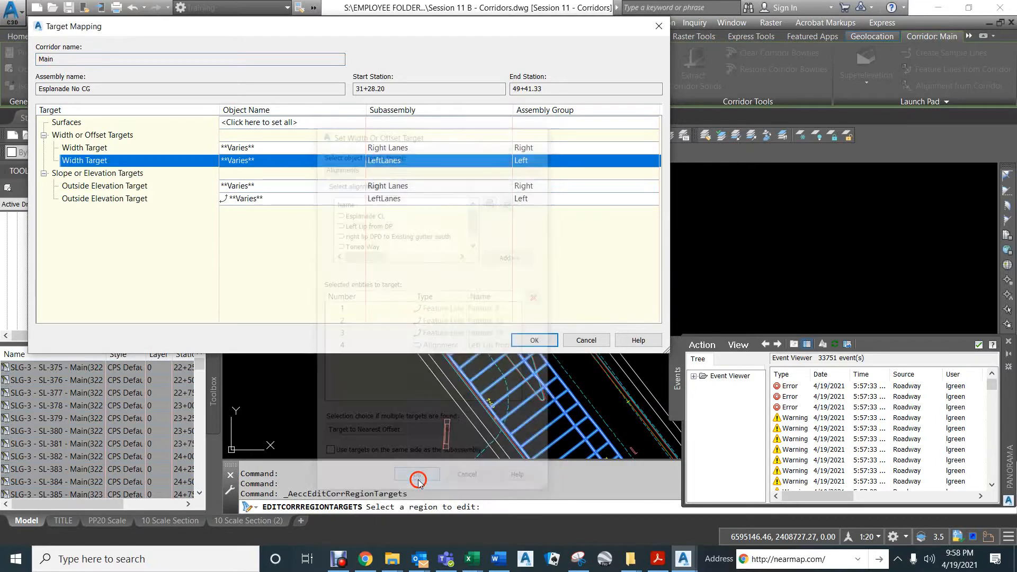
click(307, 200)
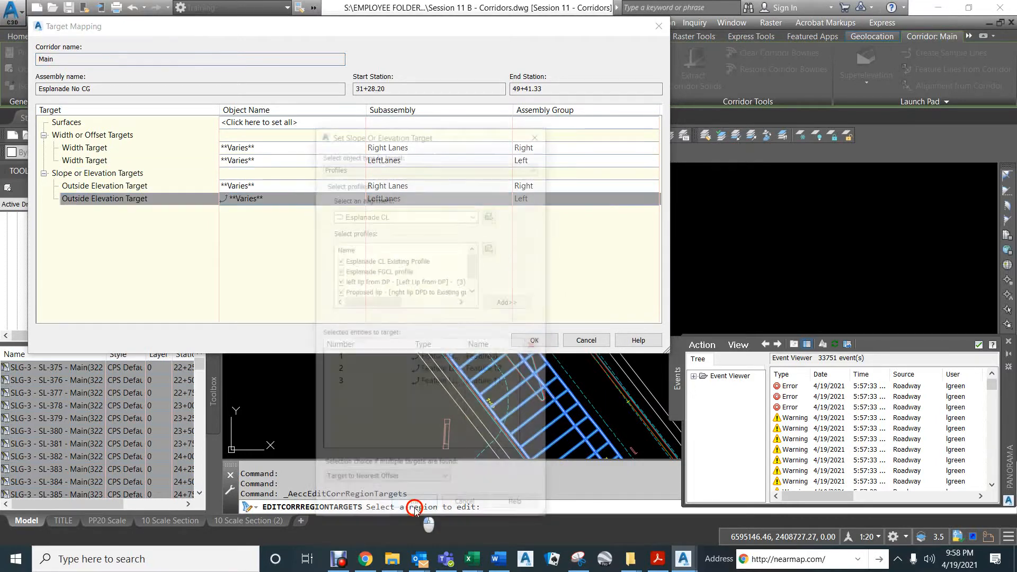
click(373, 165)
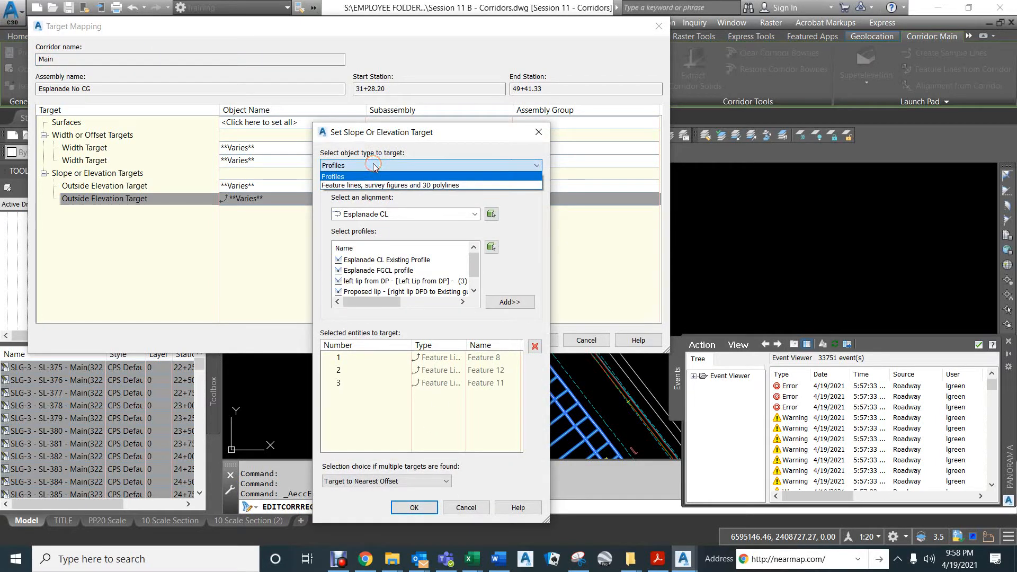
click(373, 165)
click(394, 214)
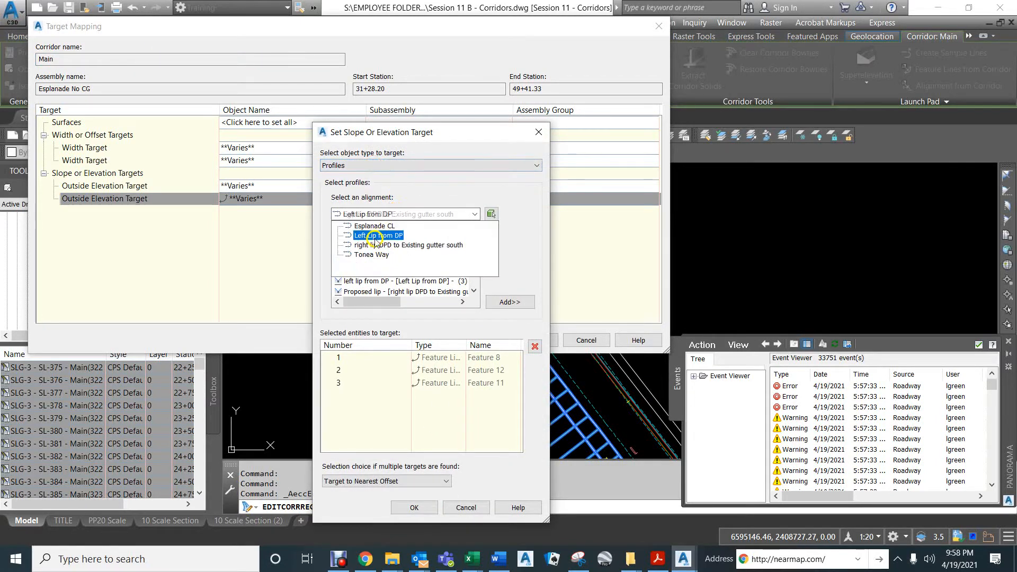
click(375, 236)
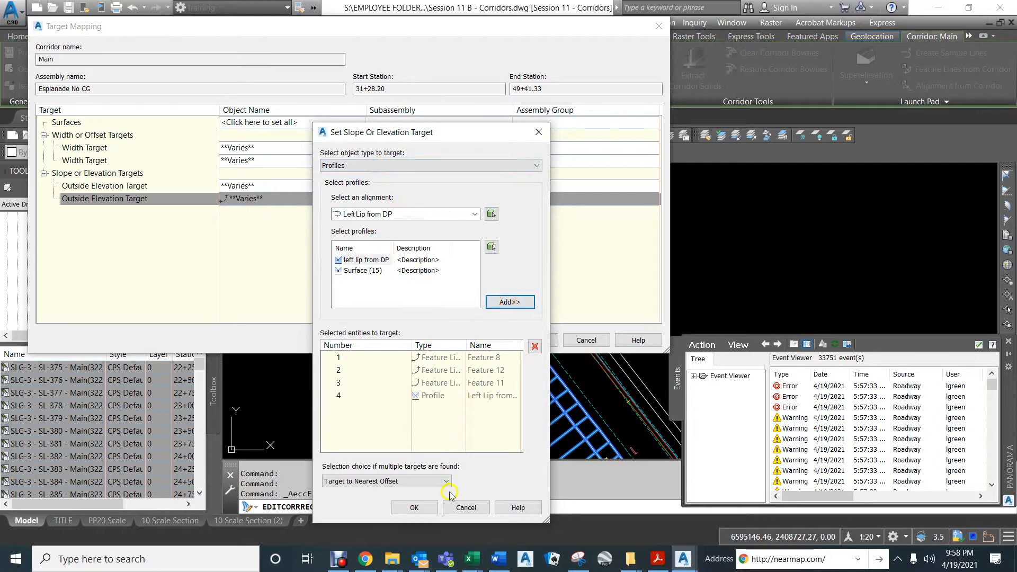
click(414, 508)
click(534, 340)
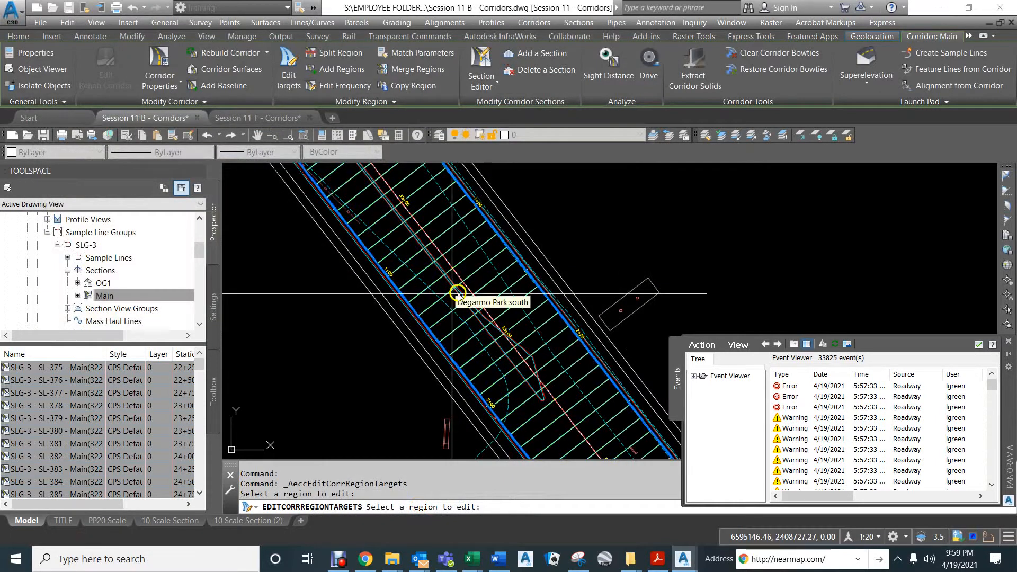
Step: Examine where the Degarmo Park south region starts along the corridor in plan view
scroll(488, 304, down, 3)
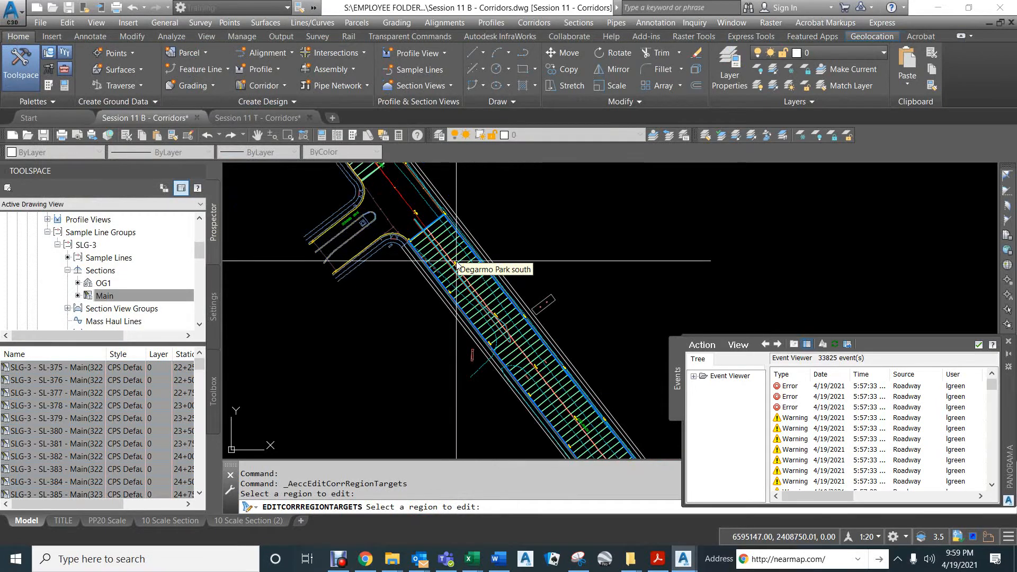
scroll(456, 261, down, 6)
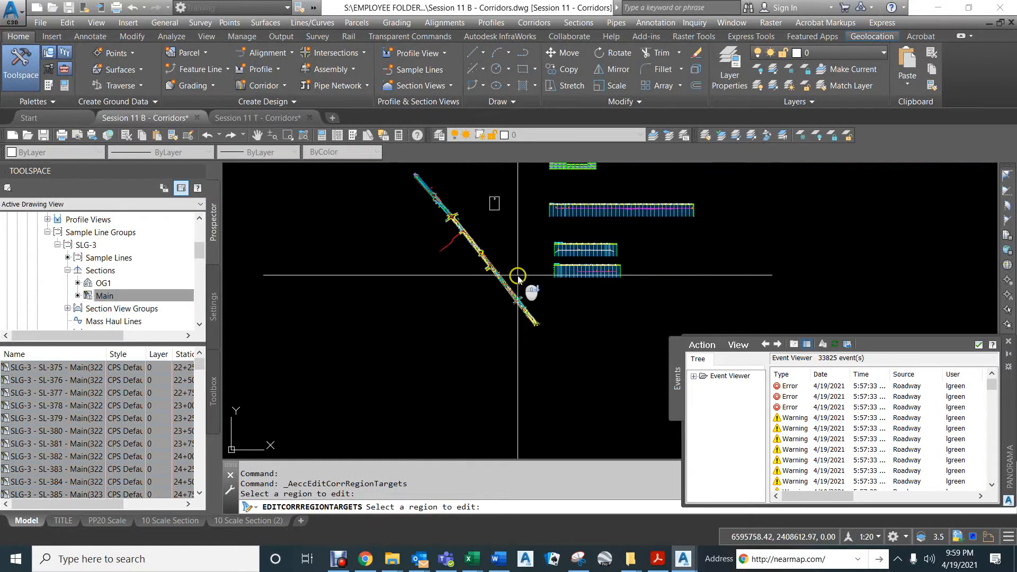
scroll(519, 277, down, 2)
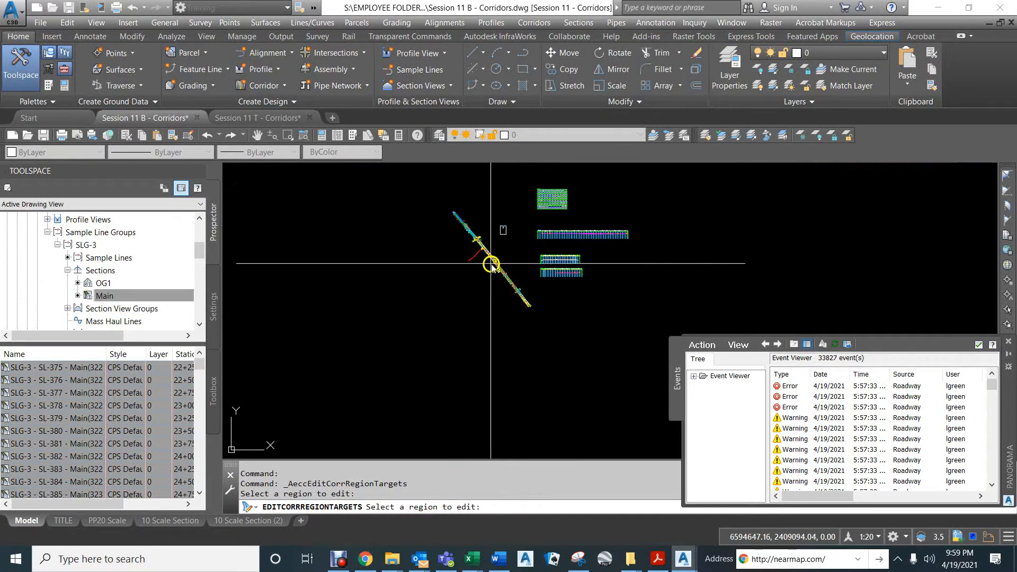
scroll(491, 265, up, 8)
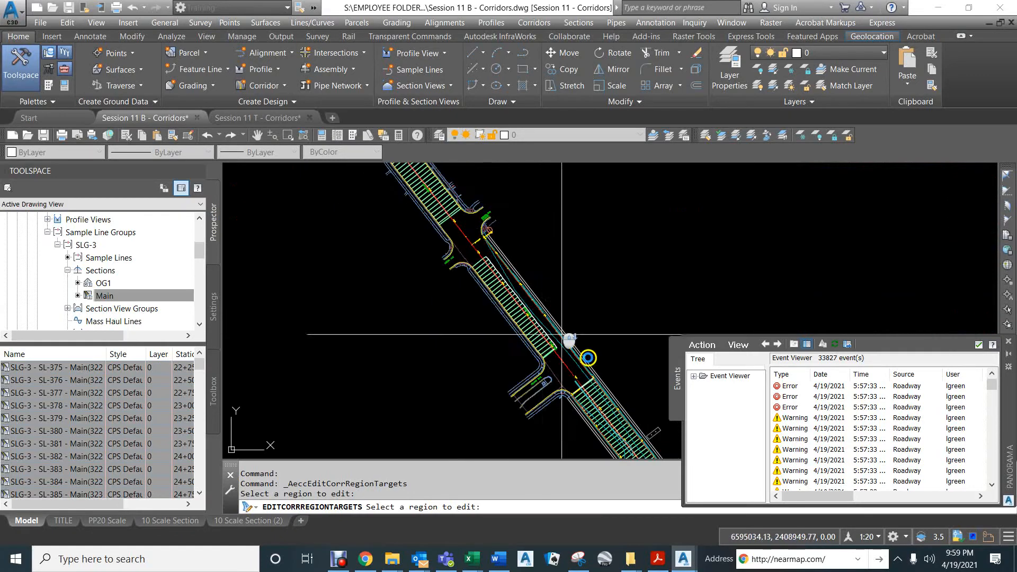
scroll(562, 334, up, 5)
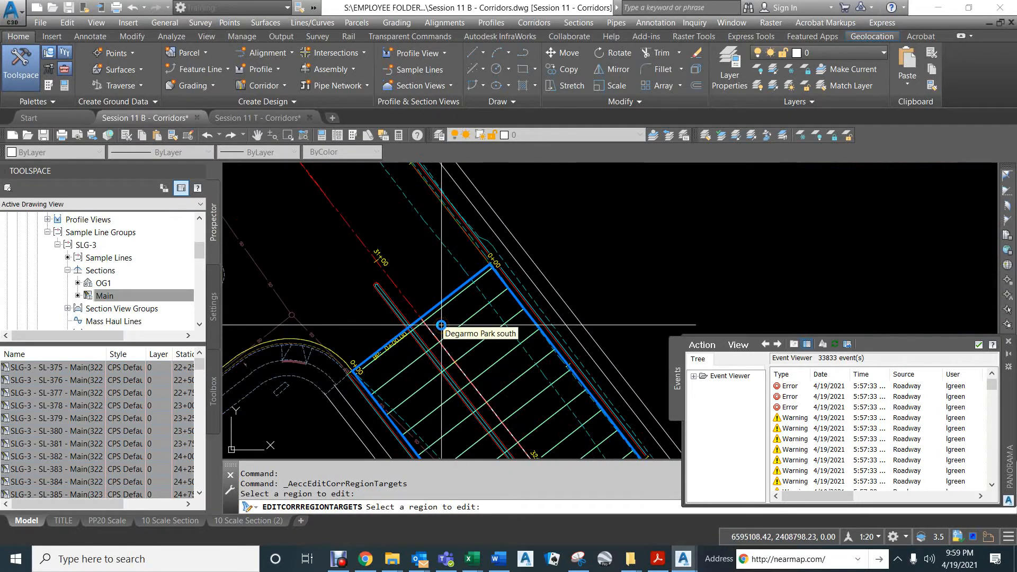
scroll(442, 325, down, 10)
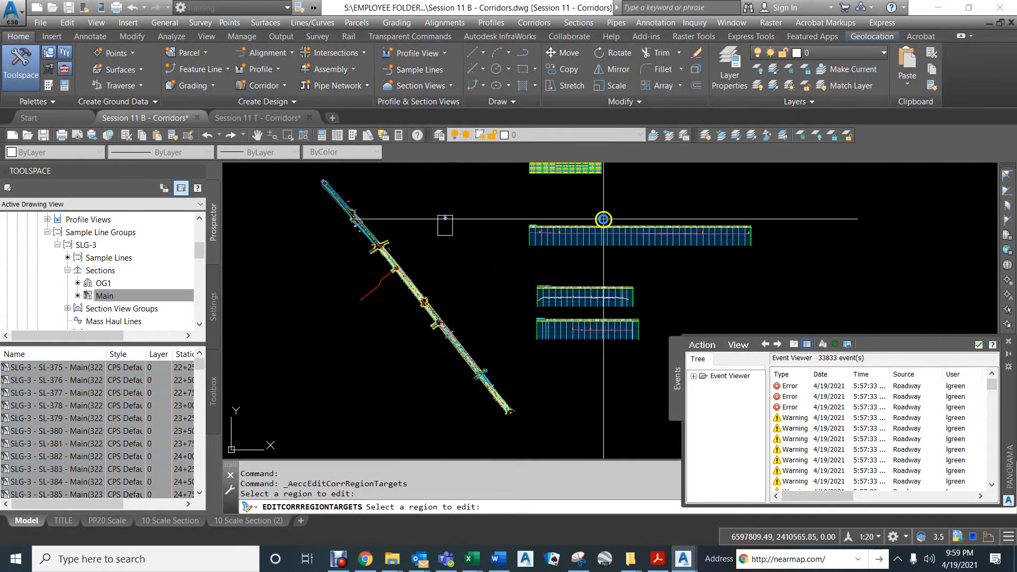
Step: Search the section view grid for the stations covered by the Degarmo Park south region
middle_drag(603, 218, 490, 294)
scroll(470, 288, up, 10)
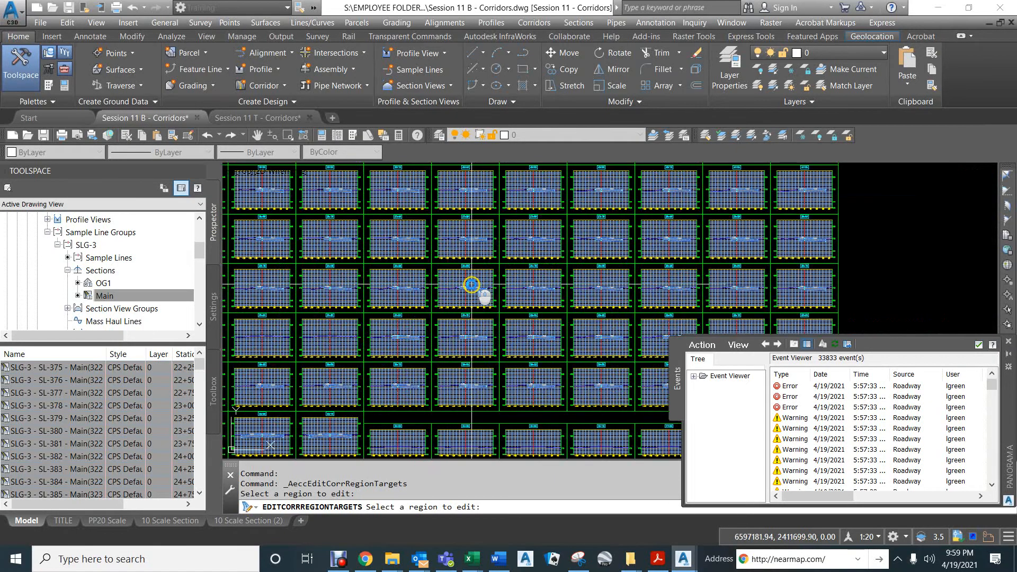
scroll(466, 293, down, 5)
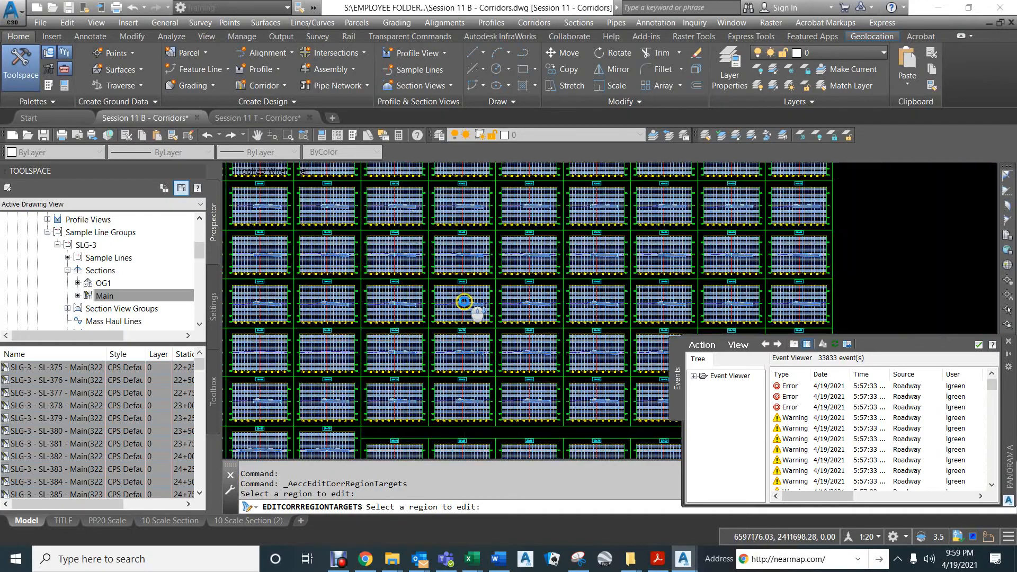
middle_drag(456, 367, 515, 254)
scroll(424, 300, up, 8)
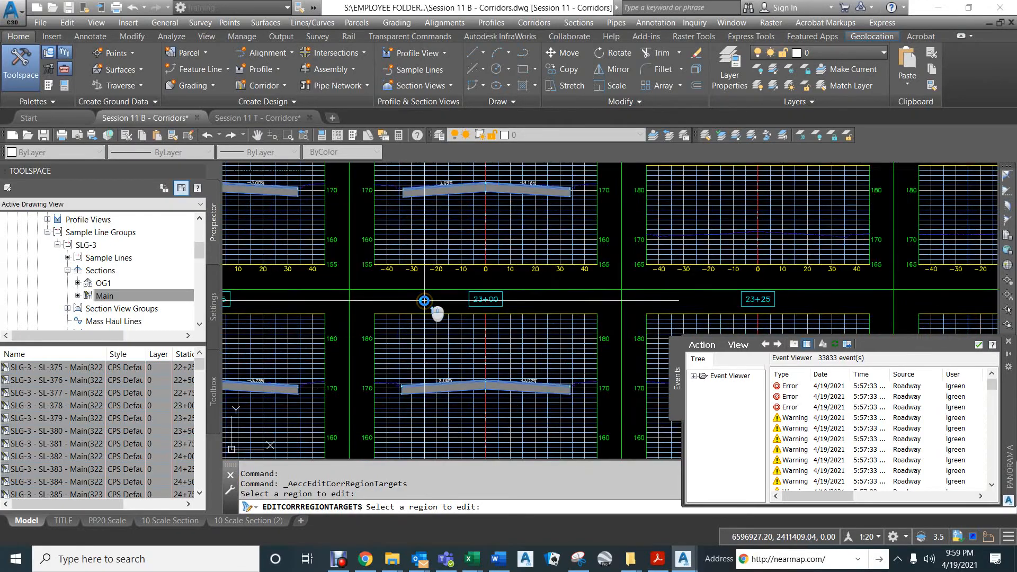
scroll(469, 286, down, 5)
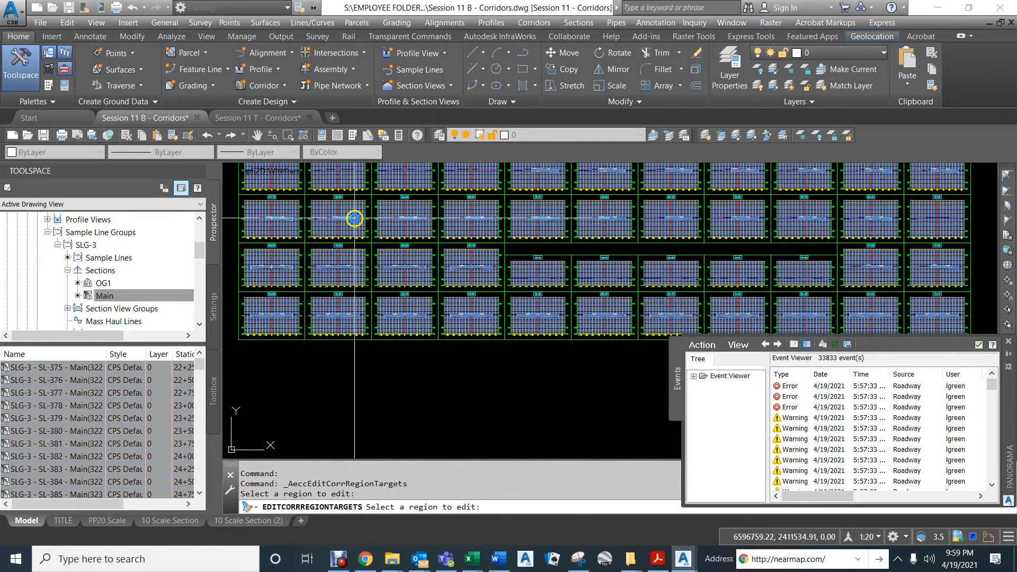
scroll(458, 424, up, 1)
scroll(457, 193, up, 4)
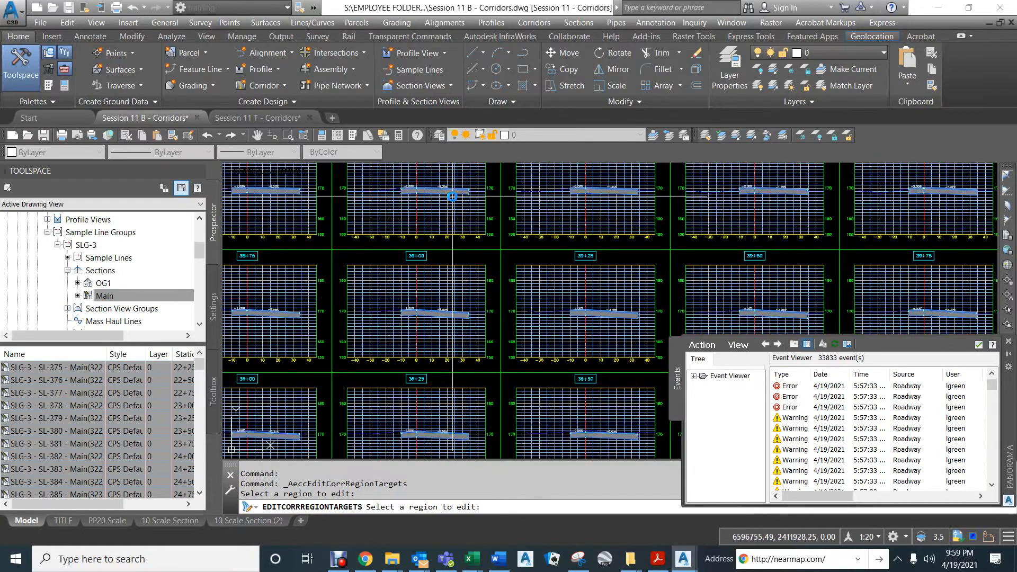
scroll(451, 197, down, 5)
scroll(450, 424, up, 5)
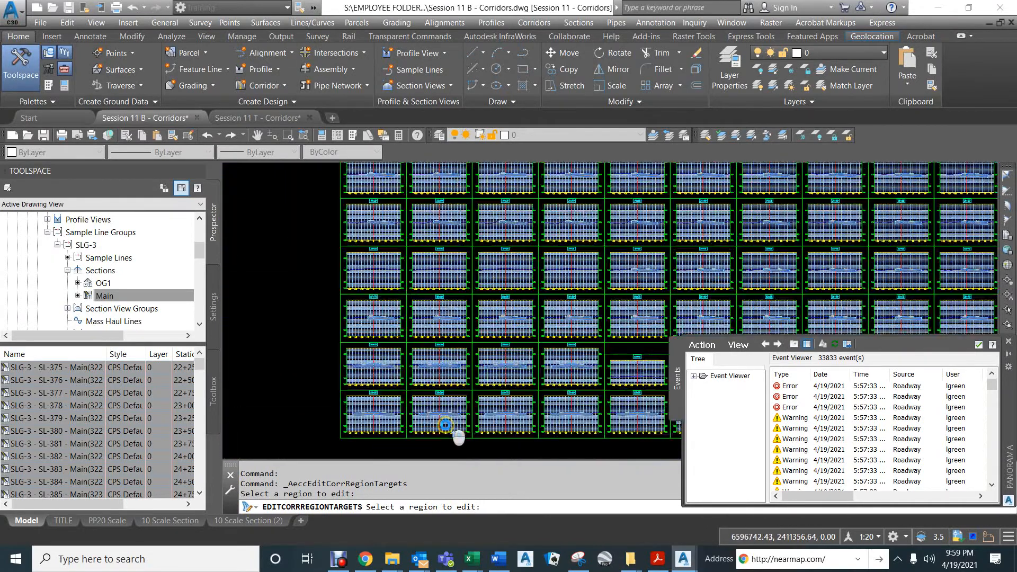
scroll(440, 386, down, 8)
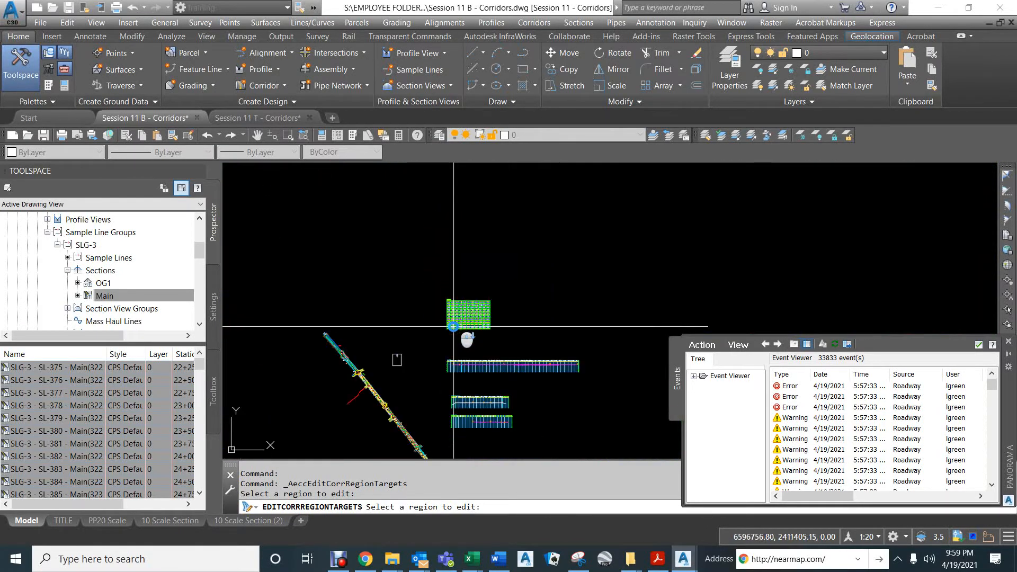
Step: Recheck the Degarmo Park south region's start station in plan and examine the lane slopes in the 31+50 section view
scroll(398, 430, up, 5)
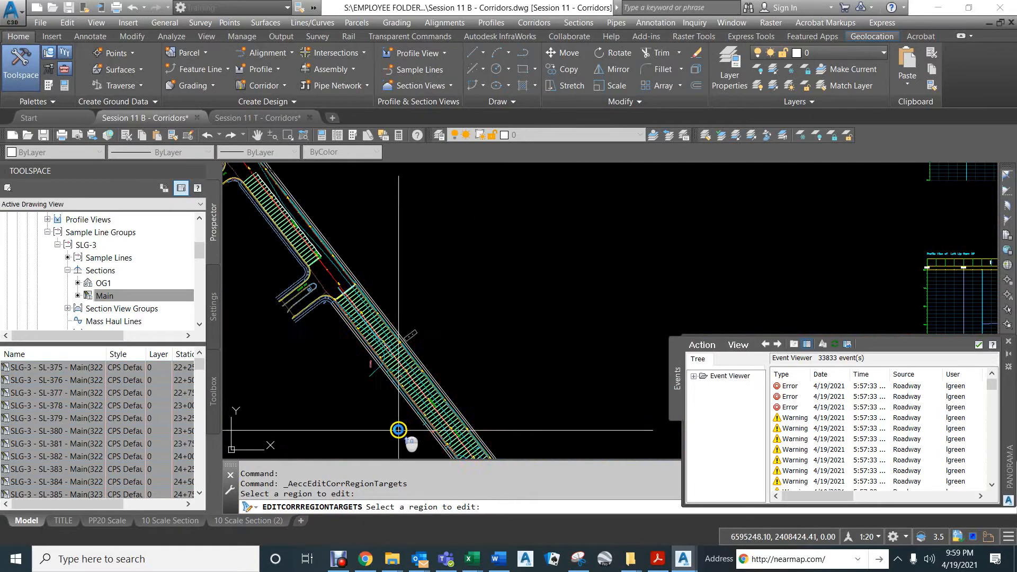
scroll(357, 304, up, 5)
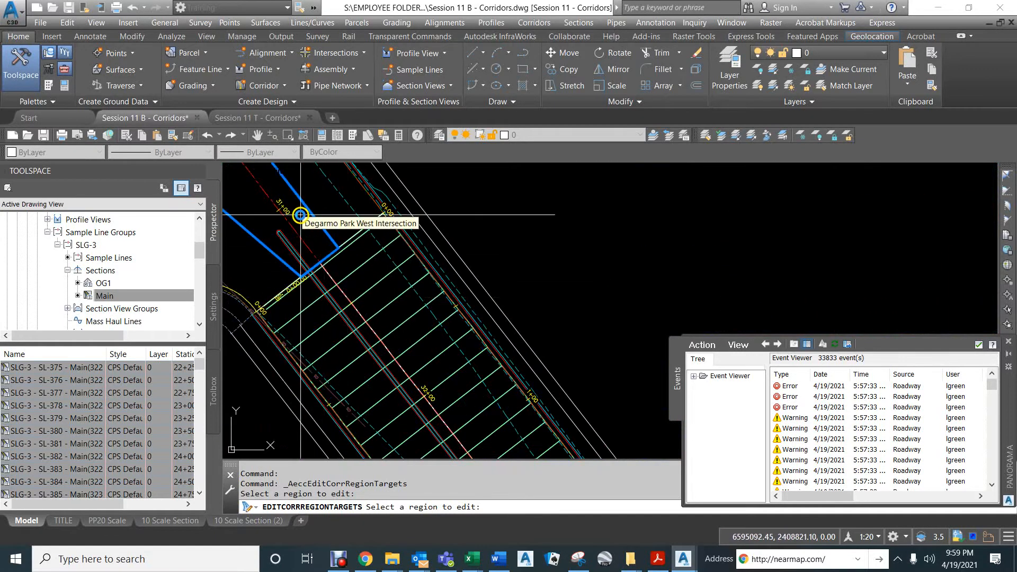
scroll(336, 256, down, 6)
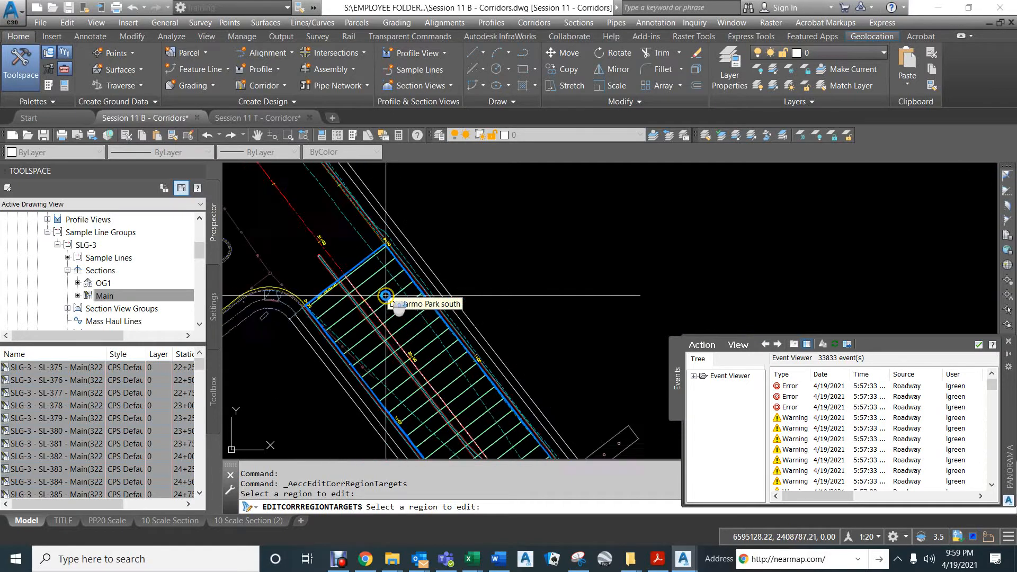
scroll(403, 286, down, 6)
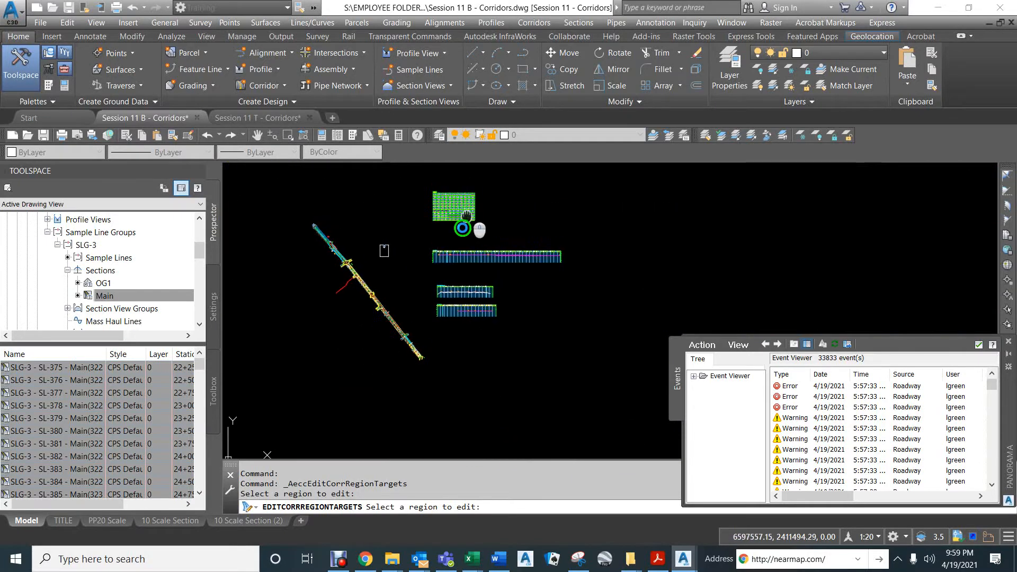
scroll(432, 270, up, 6)
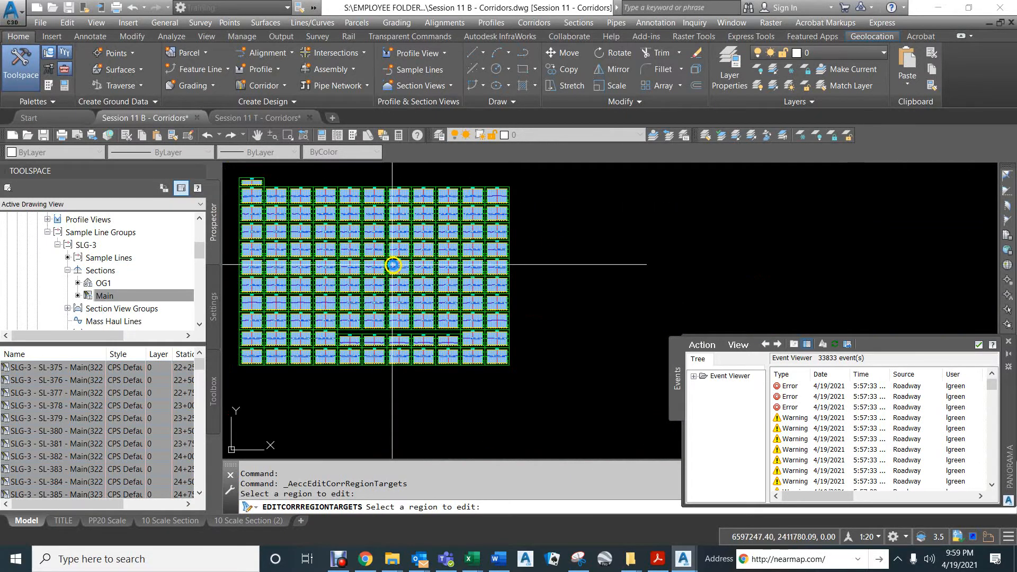
scroll(392, 265, up, 5)
scroll(401, 327, up, 4)
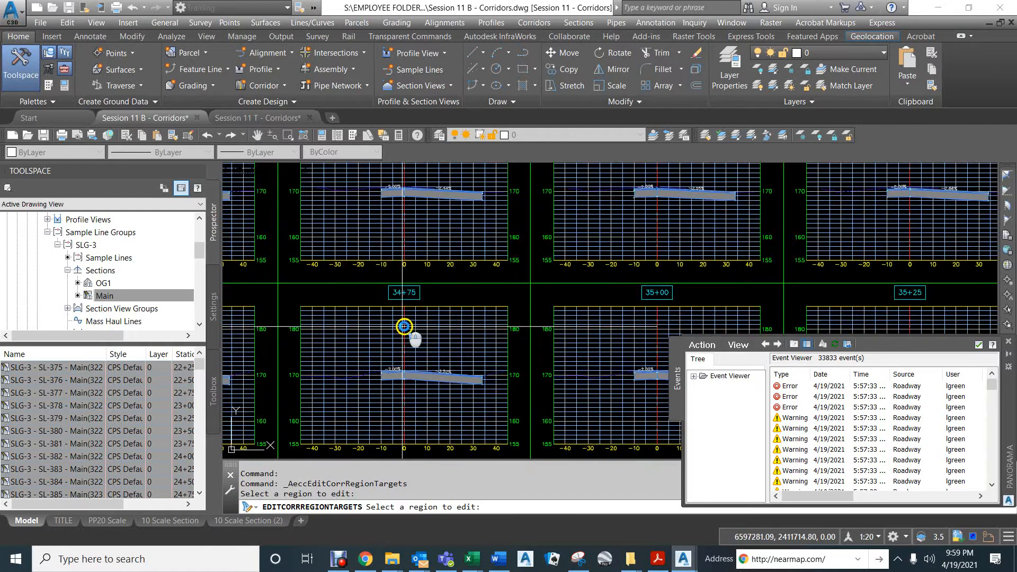
middle_drag(336, 343, 643, 178)
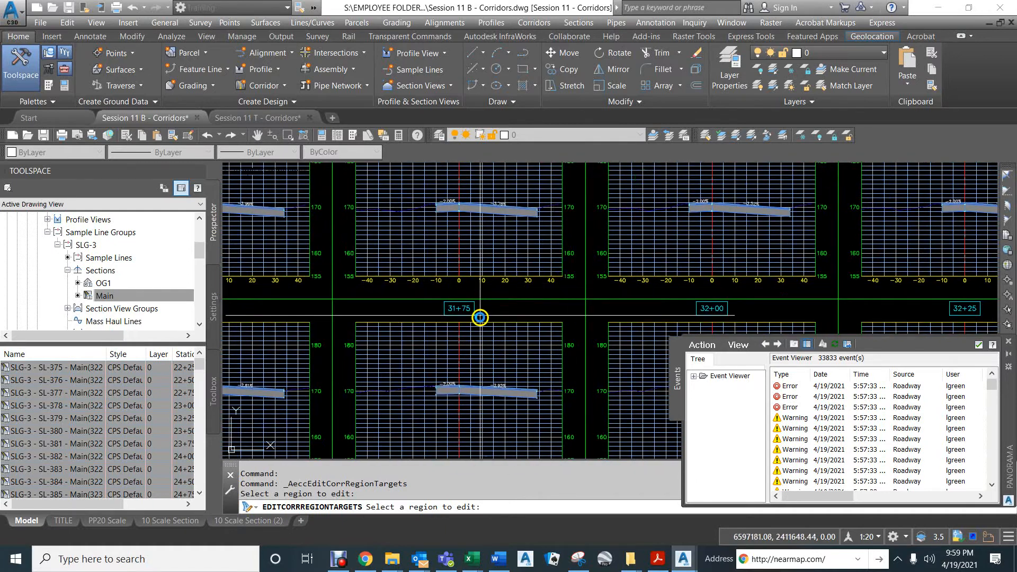
middle_drag(415, 358, 627, 249)
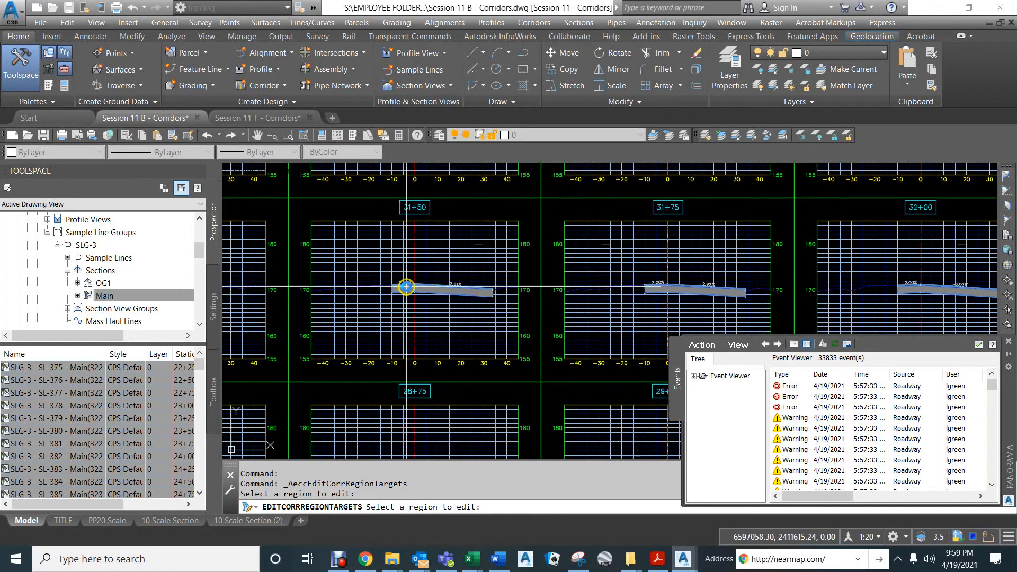
middle_drag(407, 287, 454, 289)
scroll(484, 264, up, 4)
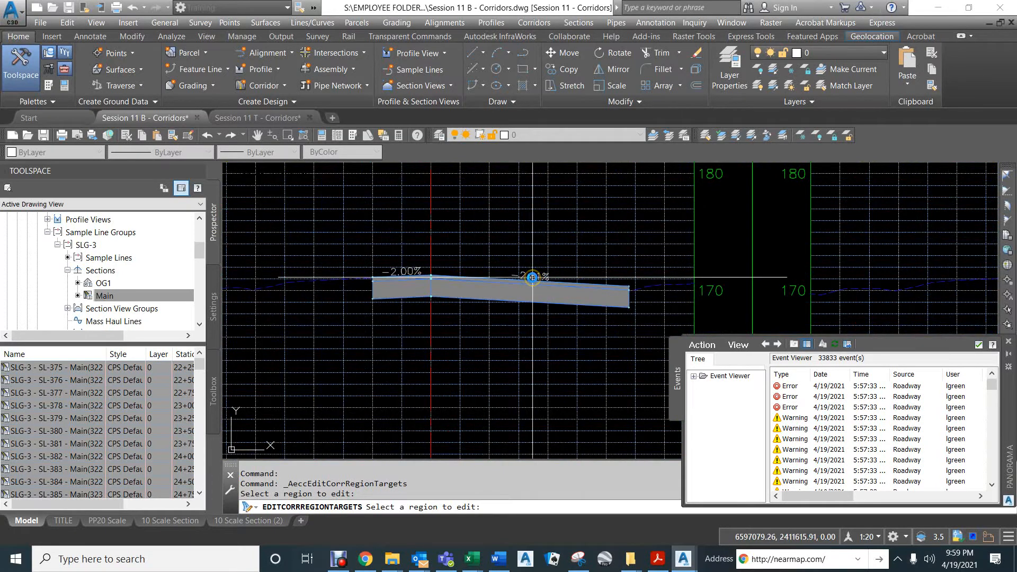
Step: Compare the left and right lane cross slopes in the section views following station 31+50
scroll(527, 275, down, 6)
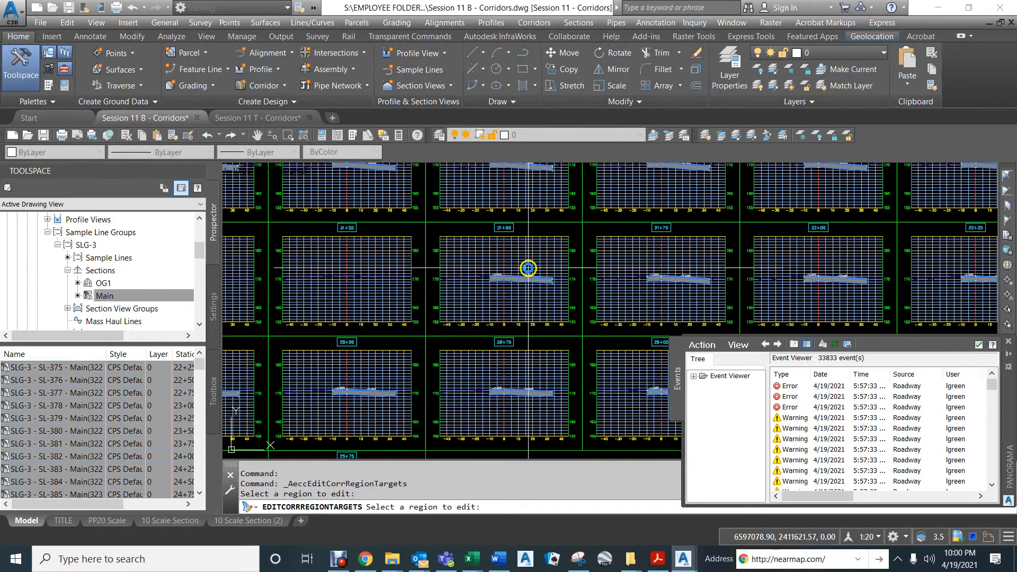
scroll(687, 276, up, 6)
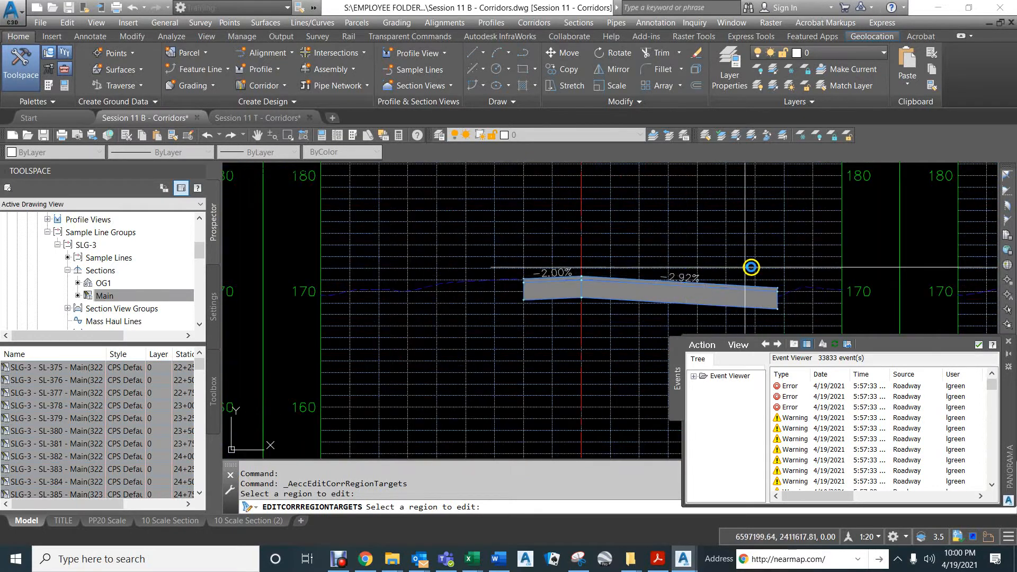
middle_drag(781, 261, 357, 217)
middle_drag(788, 240, 348, 233)
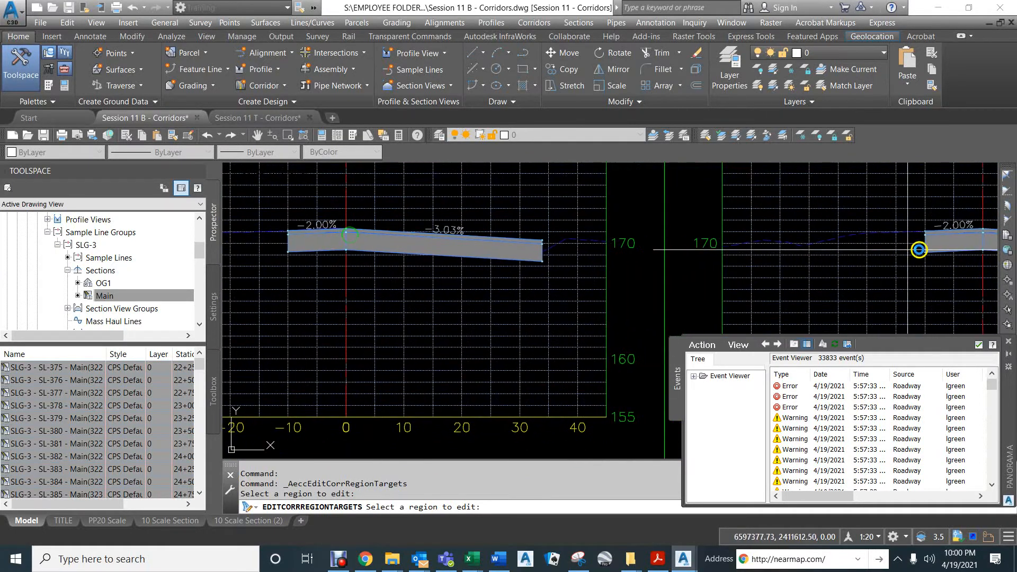
middle_drag(927, 249, 439, 249)
middle_drag(953, 249, 567, 244)
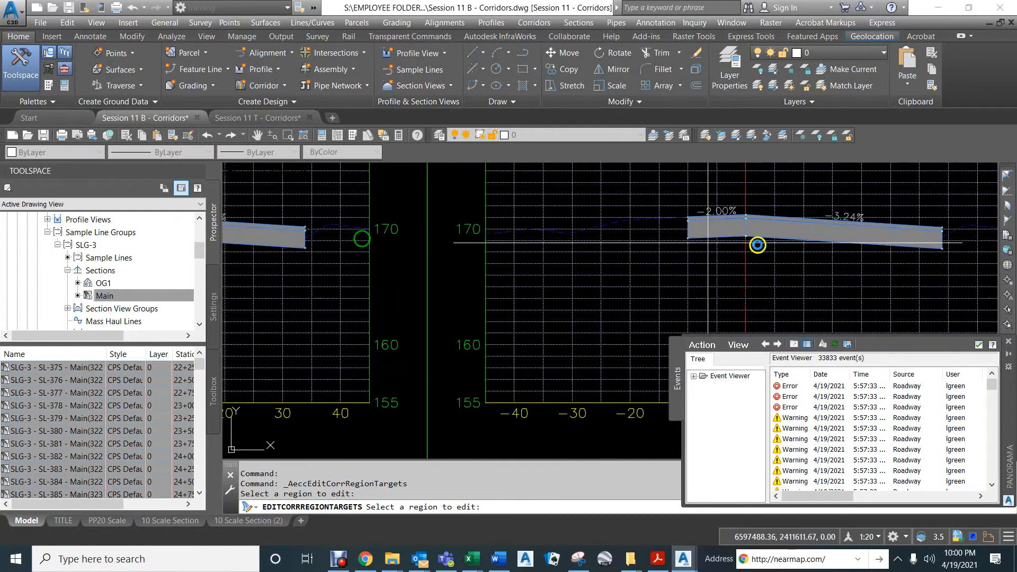
middle_drag(761, 244, 604, 273)
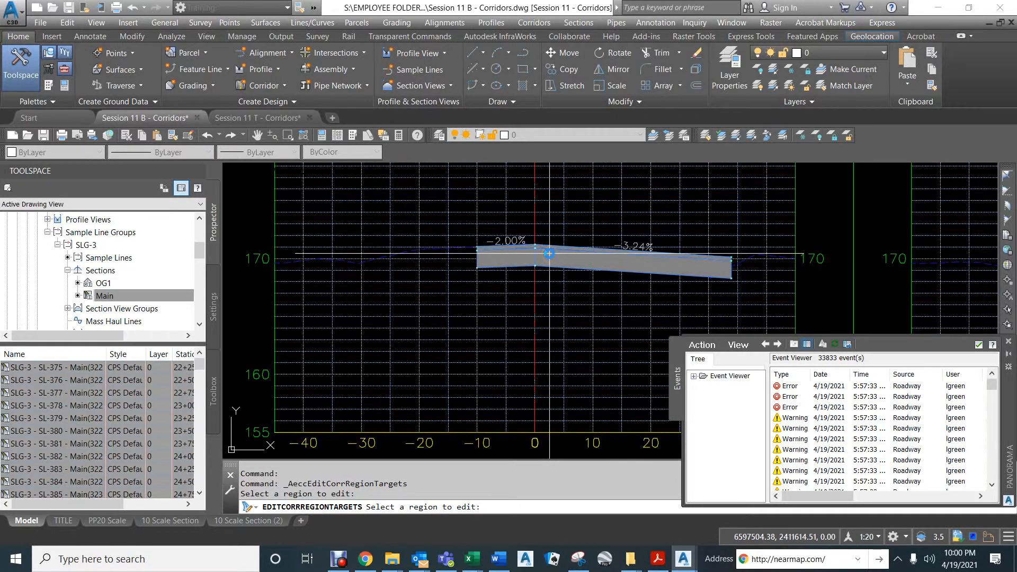
scroll(549, 254, down, 10)
scroll(561, 265, up, 2)
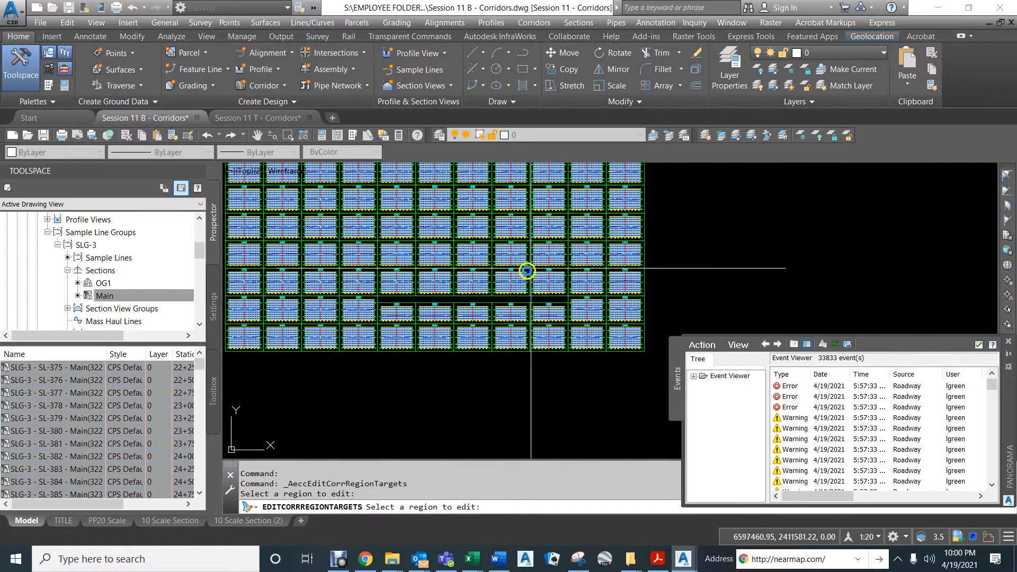
scroll(527, 270, down, 8)
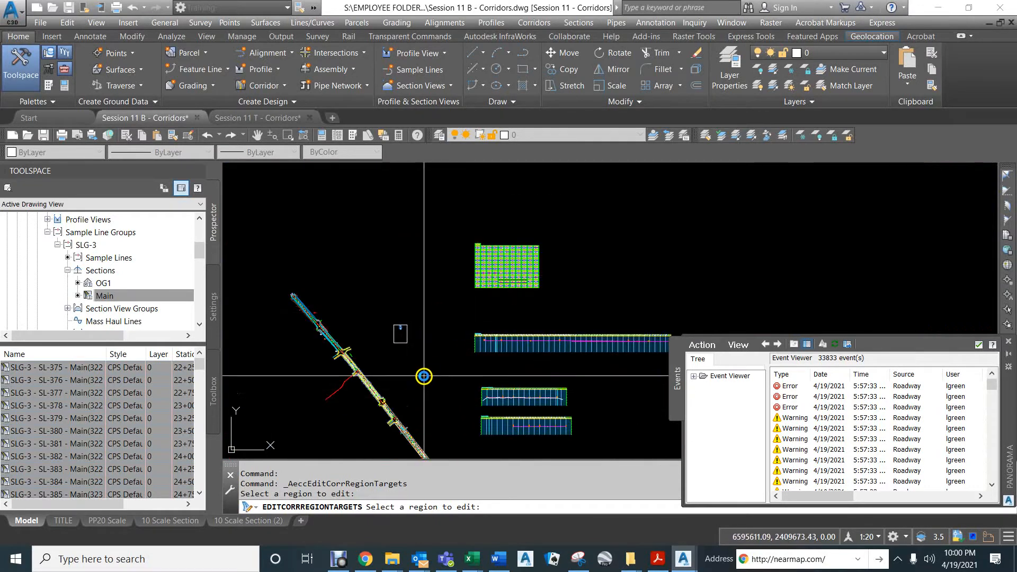
Step: Pick the Degarmo Park south region for target editing at its start beside Degarmo Drive
scroll(440, 289, up, 10)
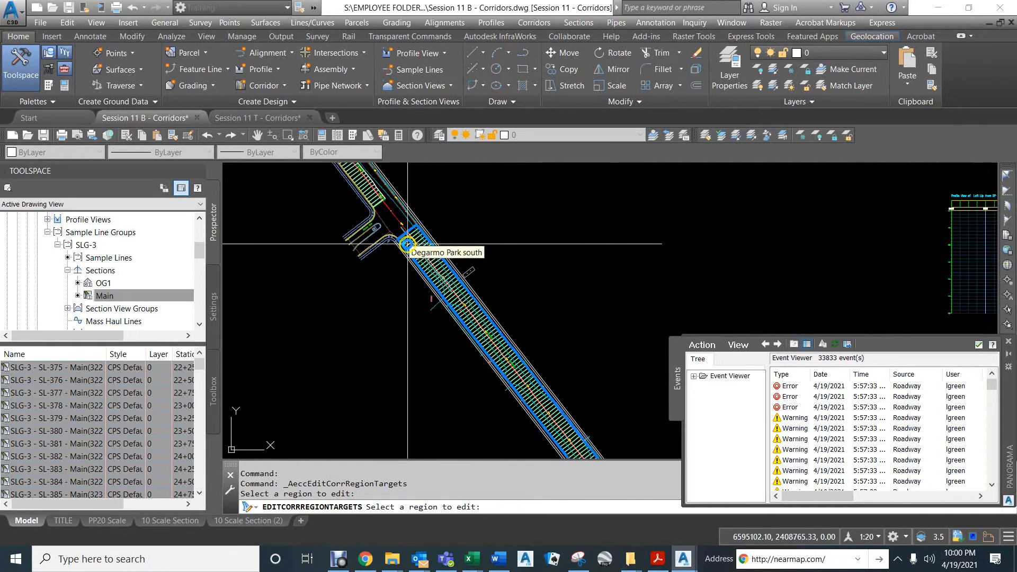
scroll(407, 244, up, 5)
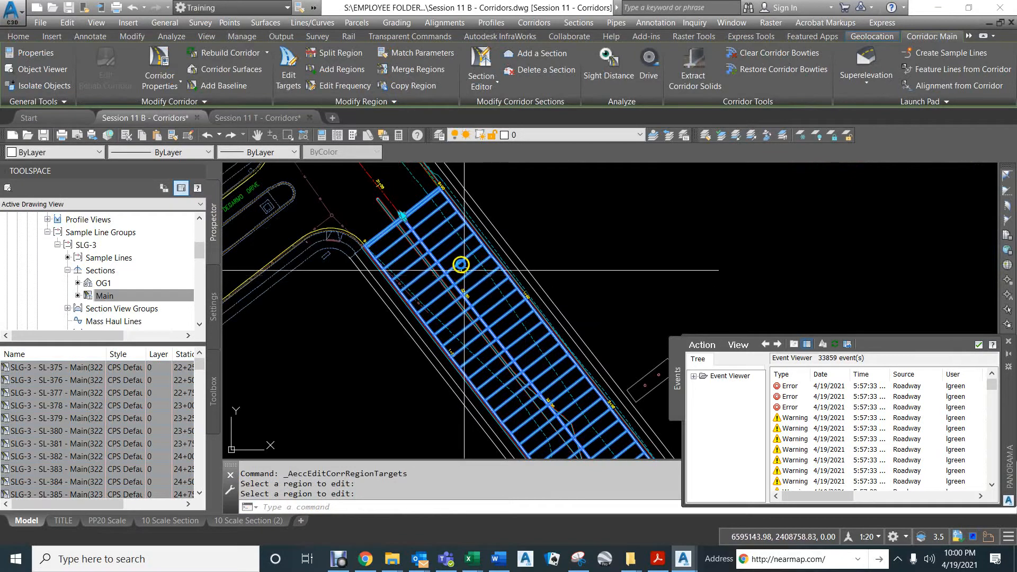
scroll(414, 234, down, 5)
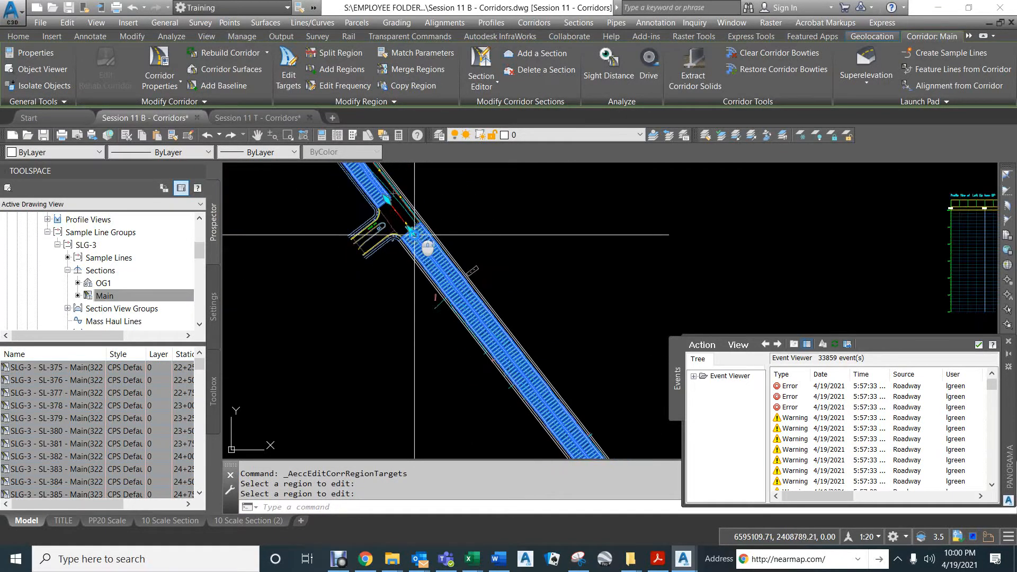
Step: Find the 31+50 section view in the grid and examine its left and right lane slopes
scroll(414, 235, down, 4)
mouse_move(528, 217)
middle_down()
mouse_move(502, 246)
mouse_move(306, 370)
middle_up()
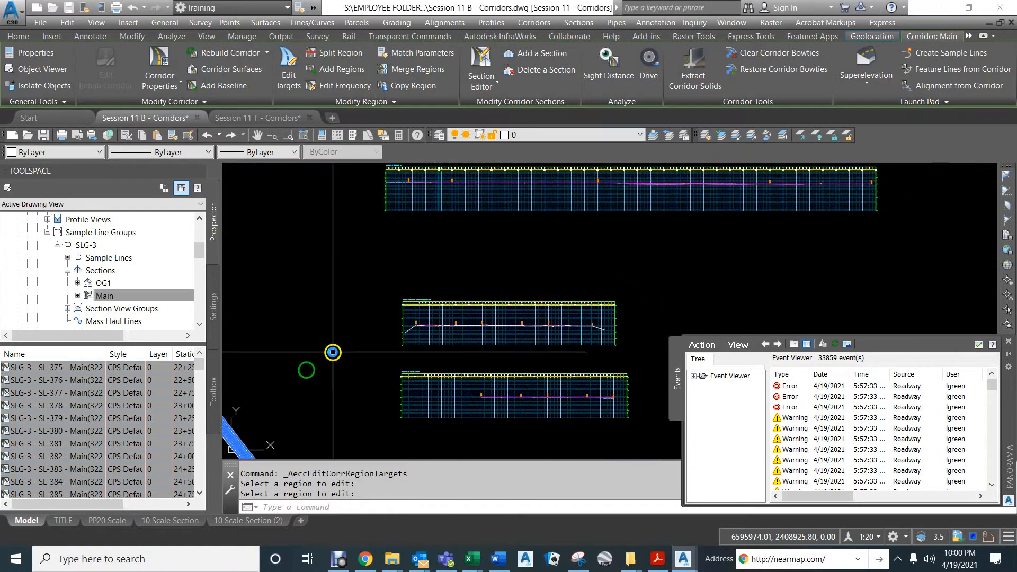
middle_drag(492, 256, 352, 424)
middle_drag(400, 272, 544, 352)
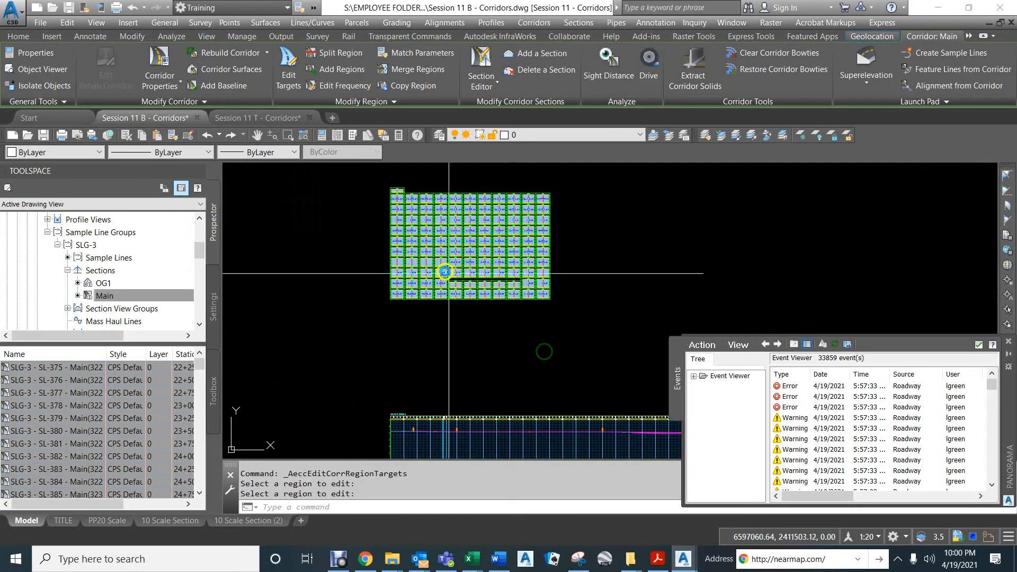
scroll(445, 271, up, 8)
scroll(426, 275, up, 4)
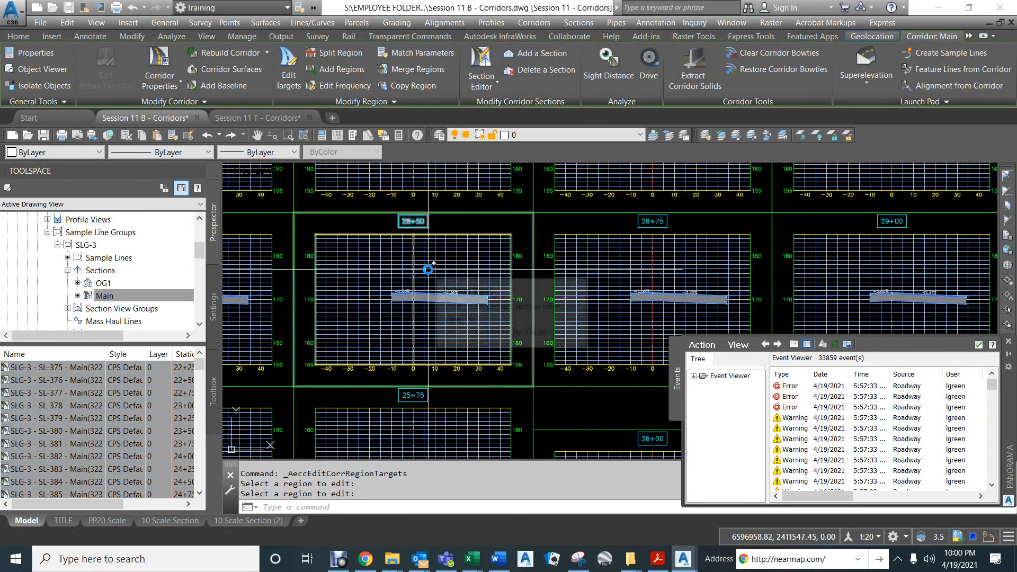
middle_drag(672, 236, 455, 398)
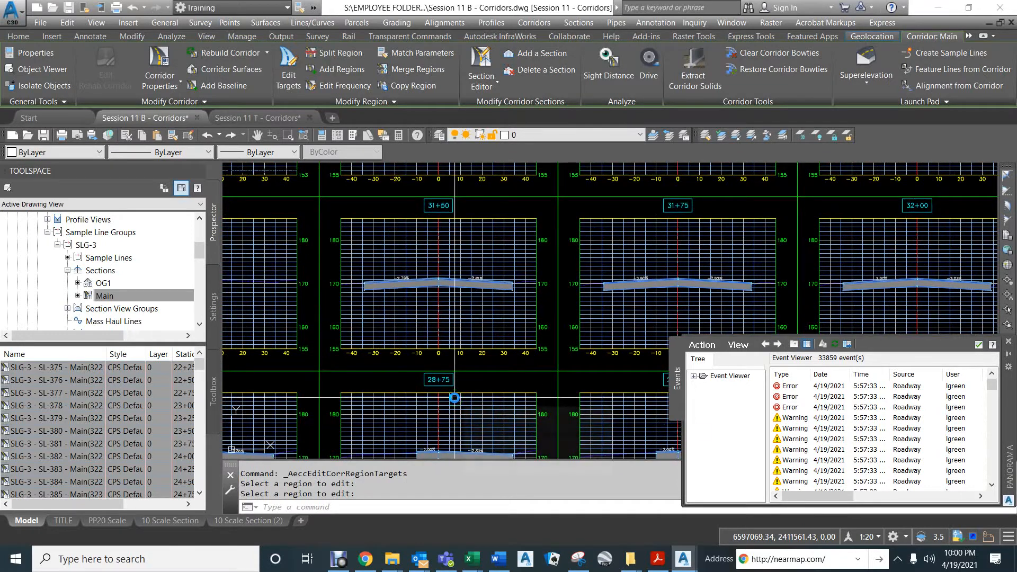
scroll(411, 277, up, 4)
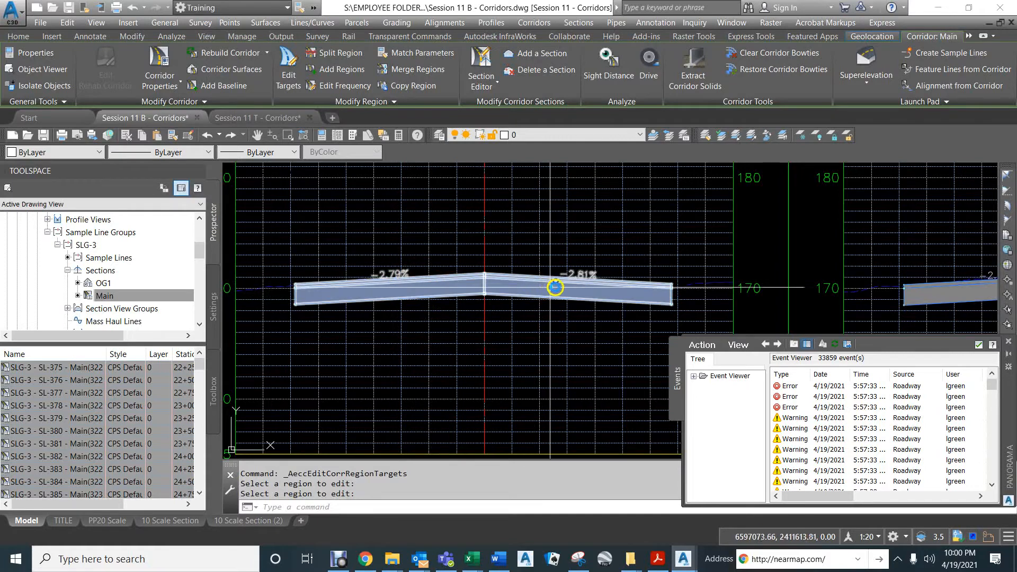
Step: Compare the left and right lane slopes in the section views from 31+75 onward
middle_drag(608, 288, 227, 265)
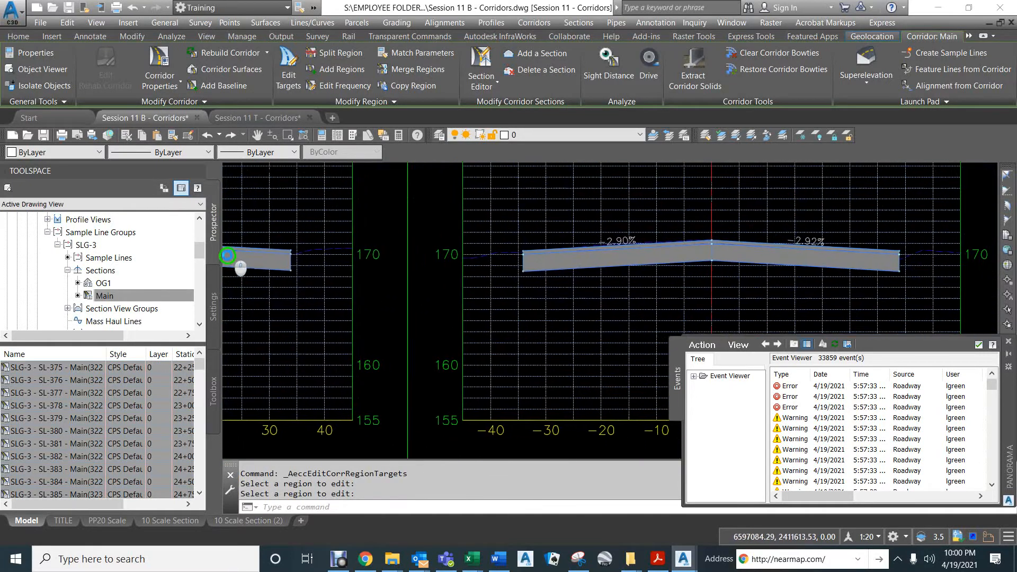
middle_drag(731, 264, 363, 245)
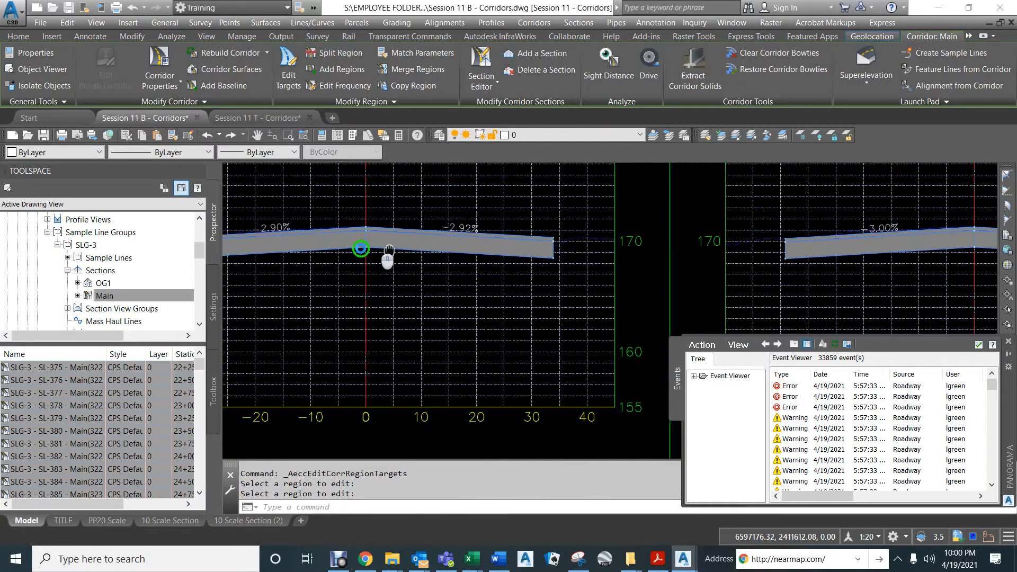
middle_drag(665, 261, 318, 265)
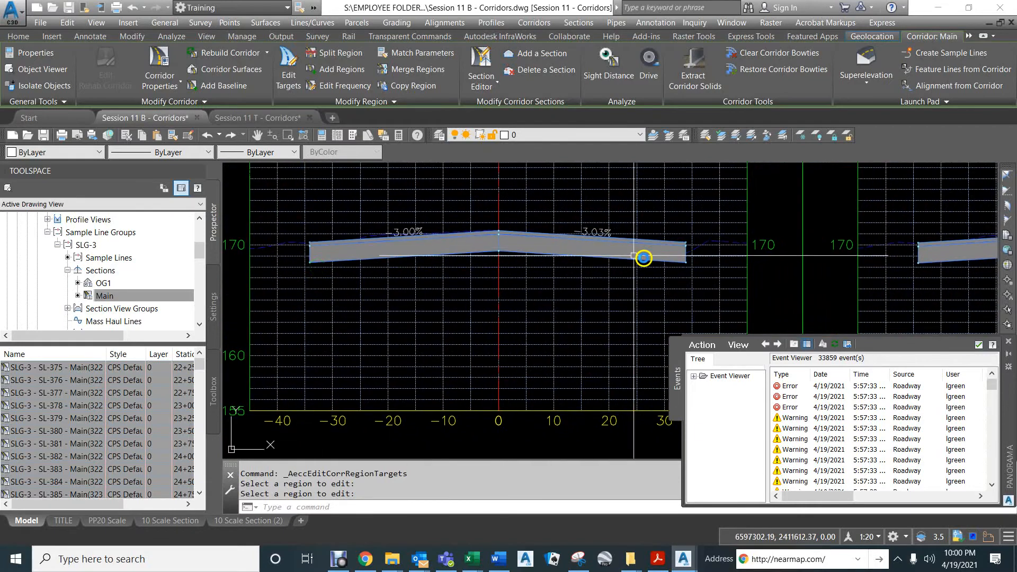
middle_drag(643, 257, 238, 250)
middle_drag(647, 251, 408, 275)
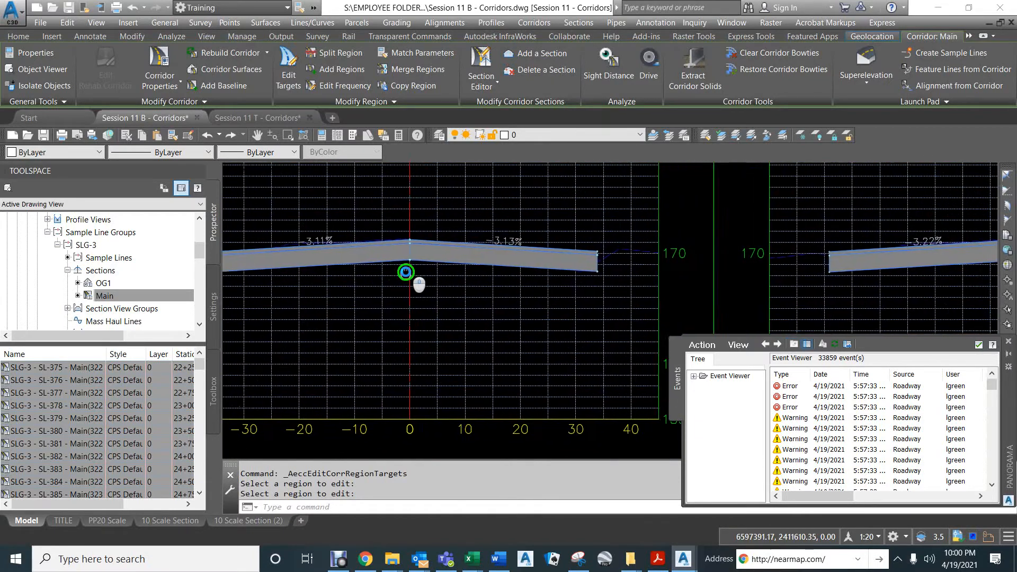
middle_drag(630, 262, 416, 245)
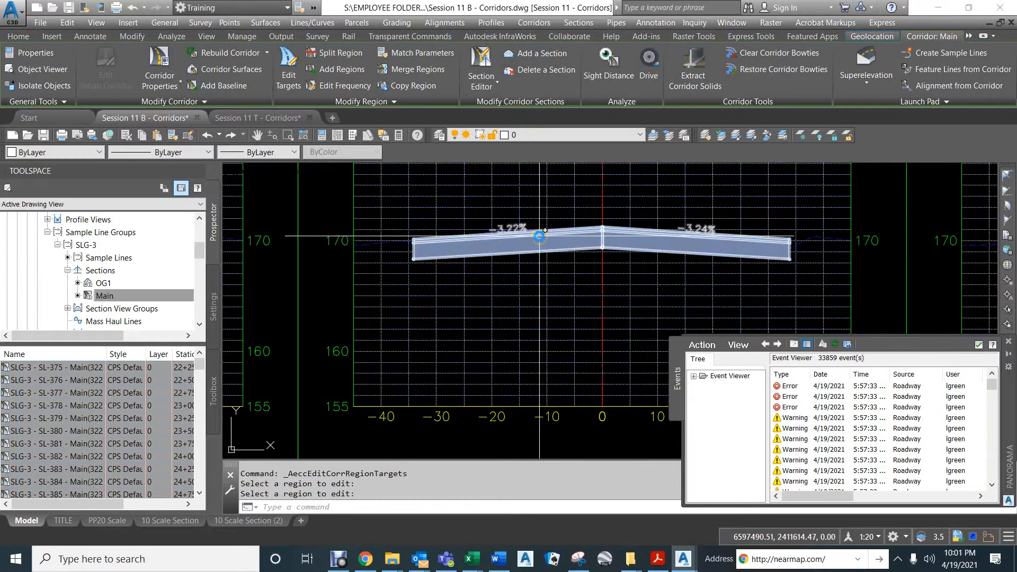
Step: Return to the Degarmo Park south region's start in plan view and clear the corridor selection
scroll(546, 268, down, 10)
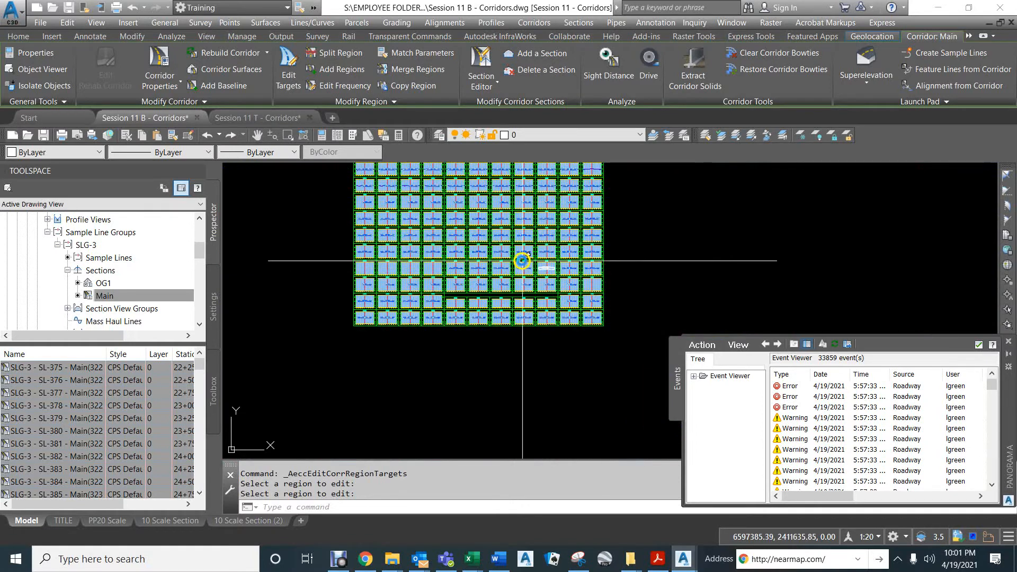
mouse_move(517, 245)
middle_down()
mouse_move(688, 245)
mouse_move(647, 247)
middle_up()
scroll(647, 247, down, 6)
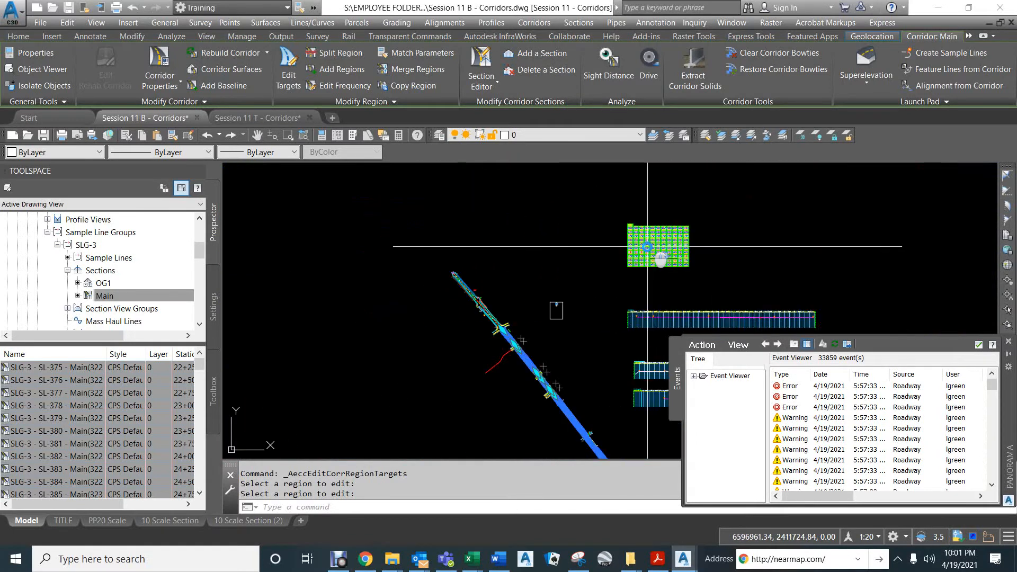
scroll(538, 268, up, 4)
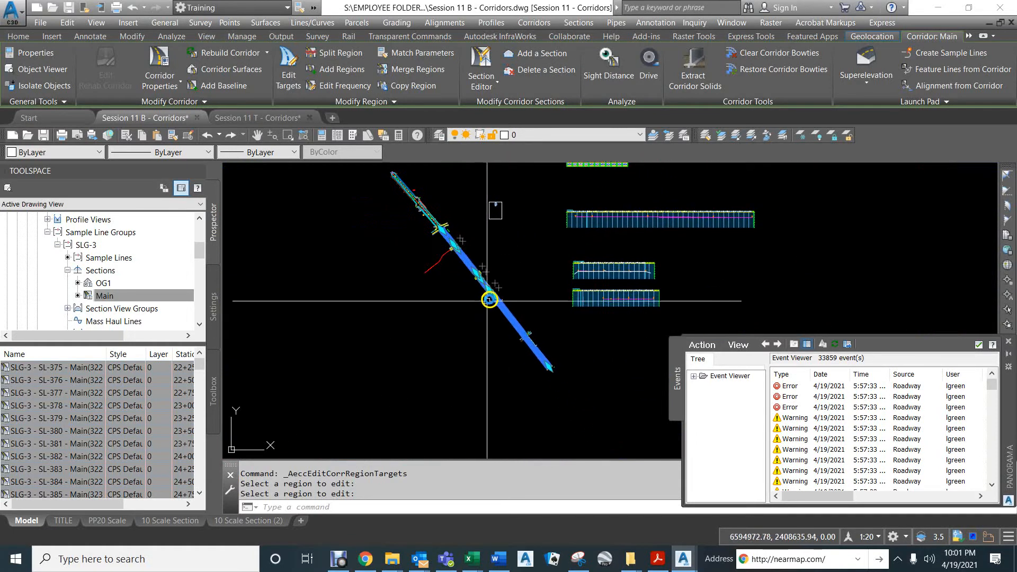
scroll(488, 297, up, 6)
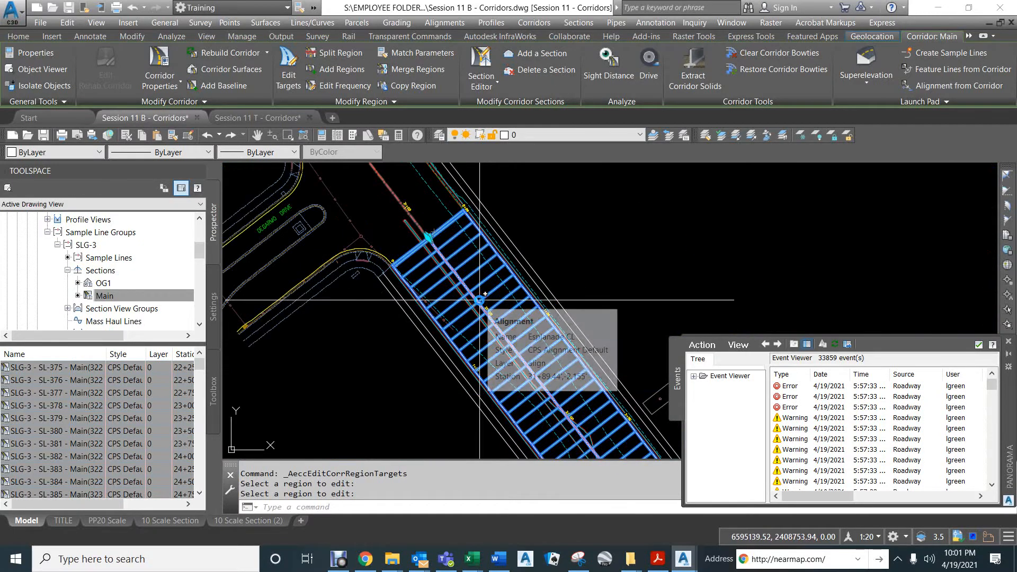
key(Escape)
key(Escape)
key(Escape)
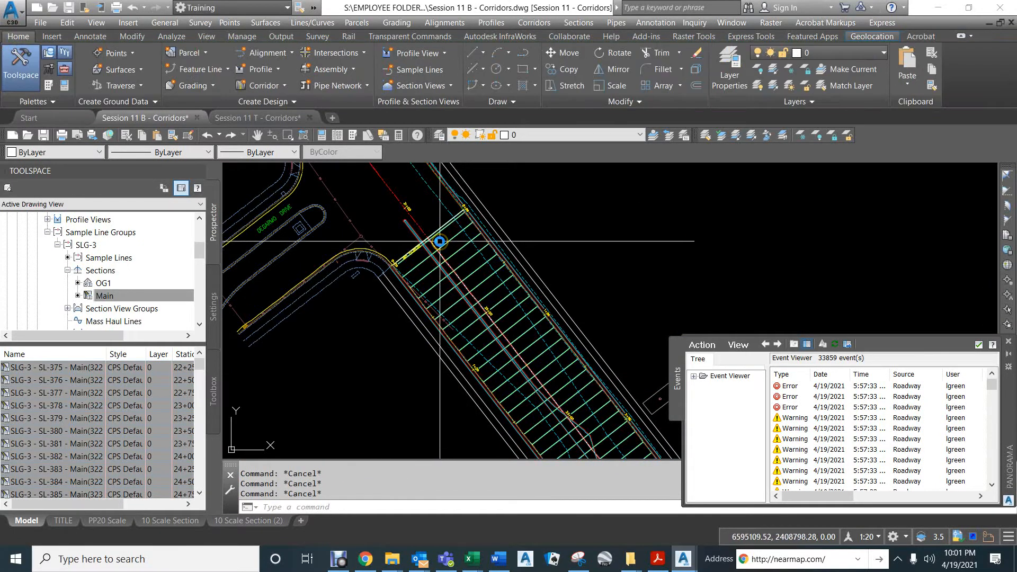
Step: Check the Esplanade CL station where the Degarmo Park south region begins
scroll(430, 239, up, 5)
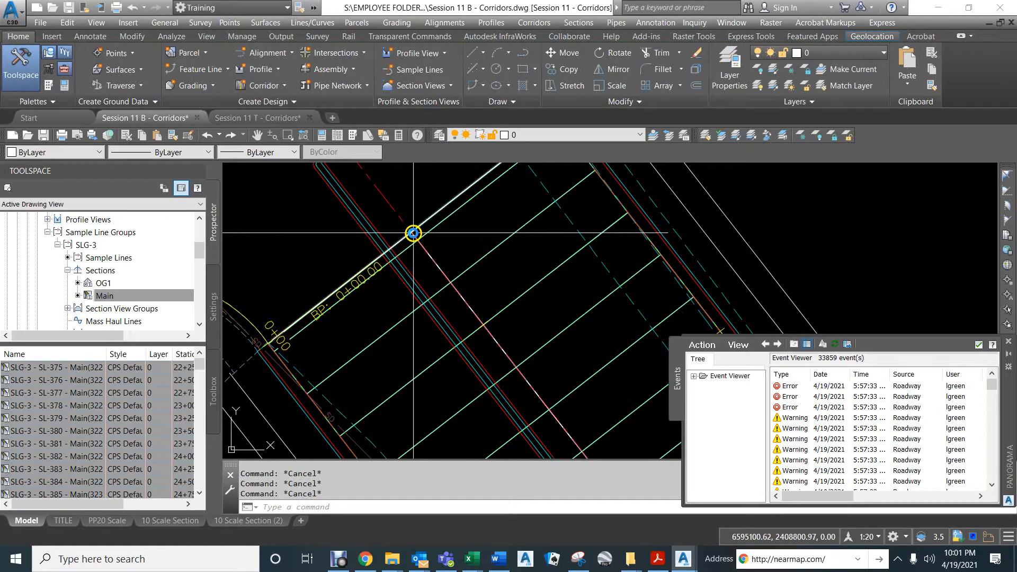
scroll(413, 233, up, 3)
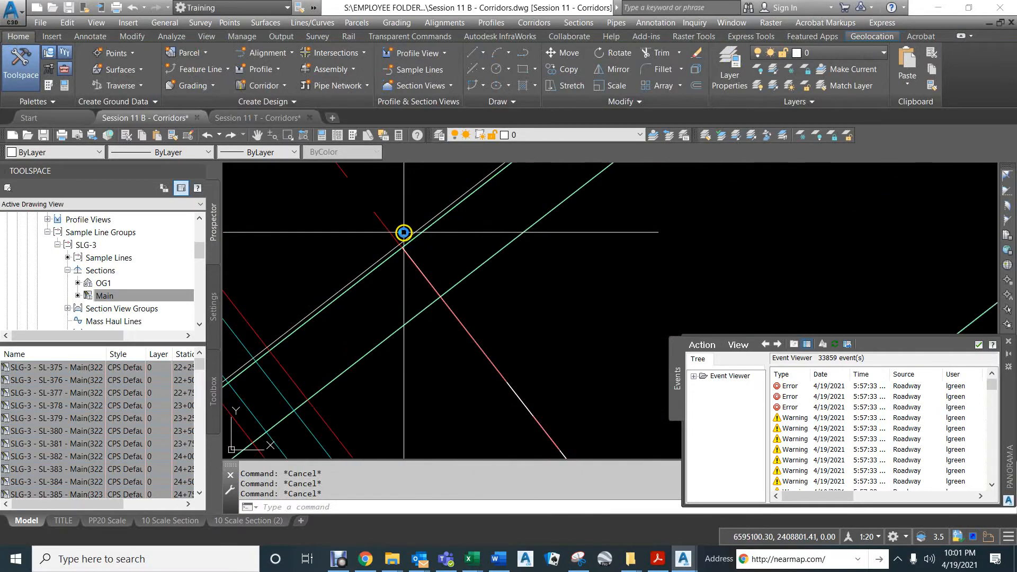
mouse_move(403, 232)
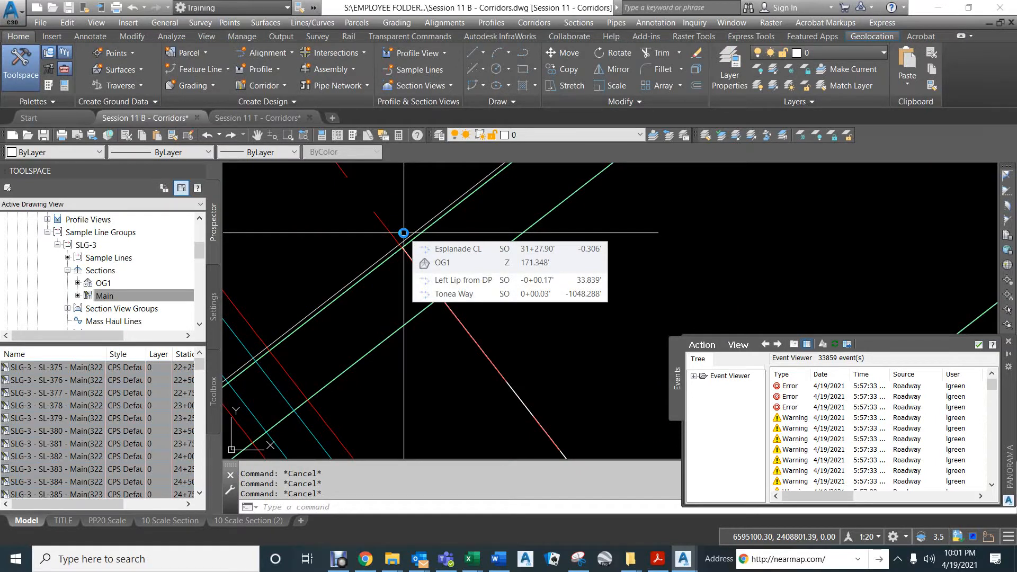
scroll(403, 233, up, 5)
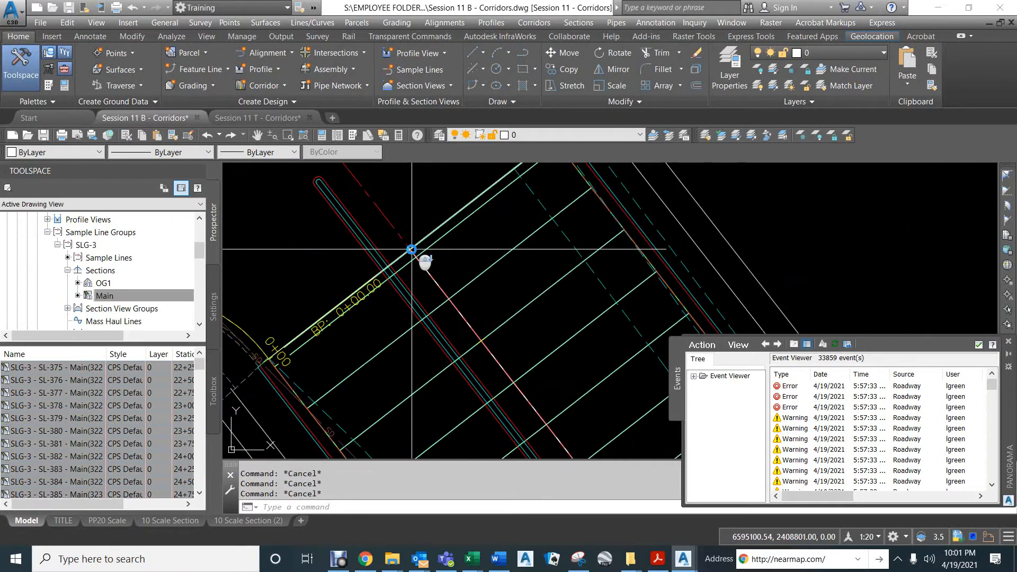
Step: Measure the distance from the Esplanade centerline to the outer lane edge opposite Degarmo Drive at the region's start
middle_drag(411, 249, 385, 311)
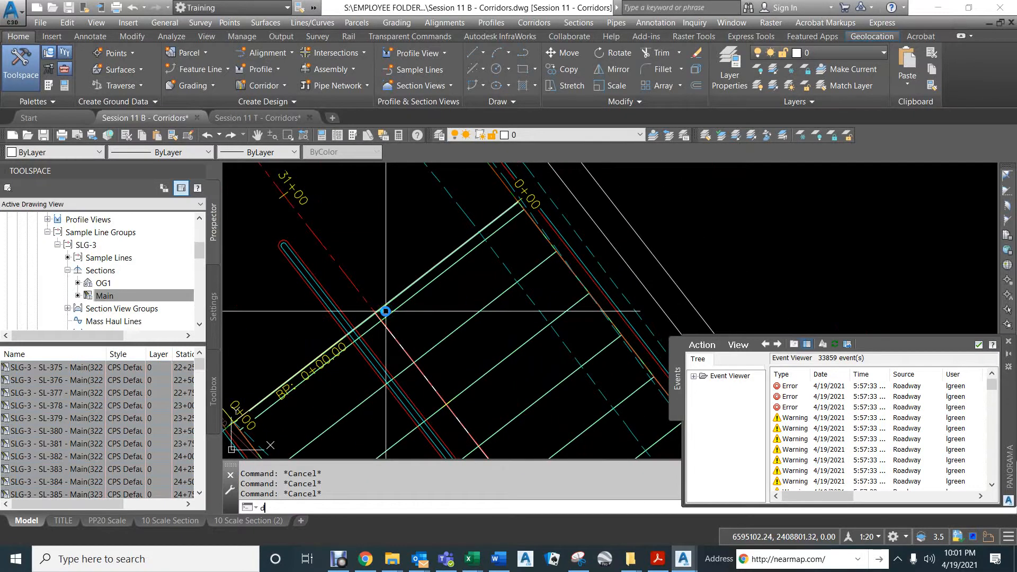
key(Return)
click(594, 377)
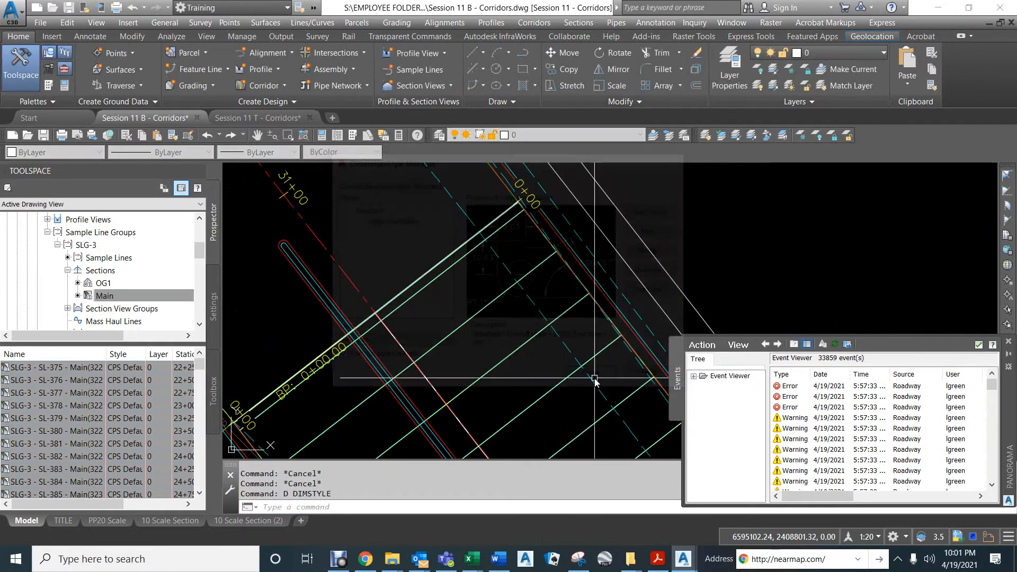
text(di)
key(Return)
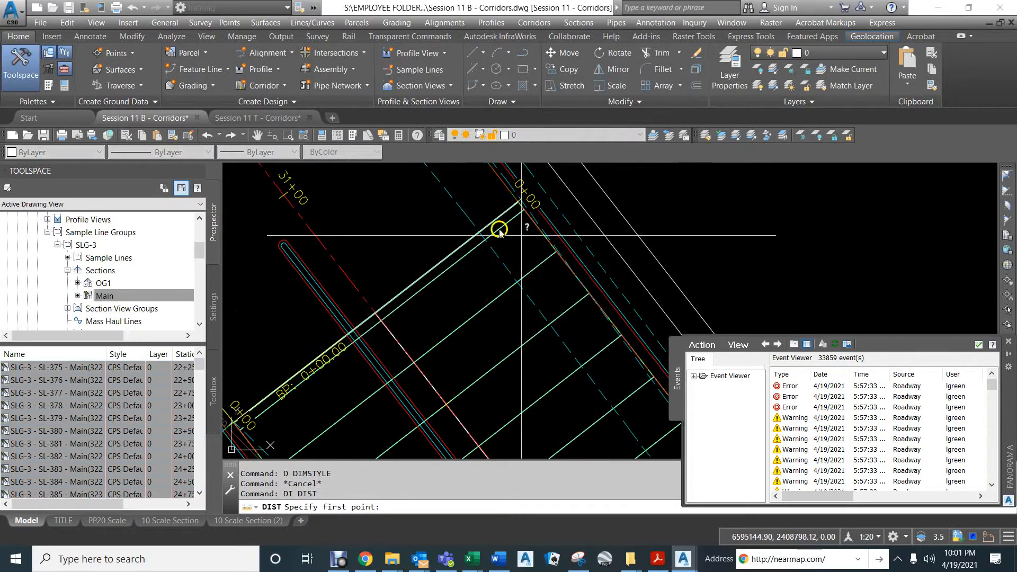
click(376, 314)
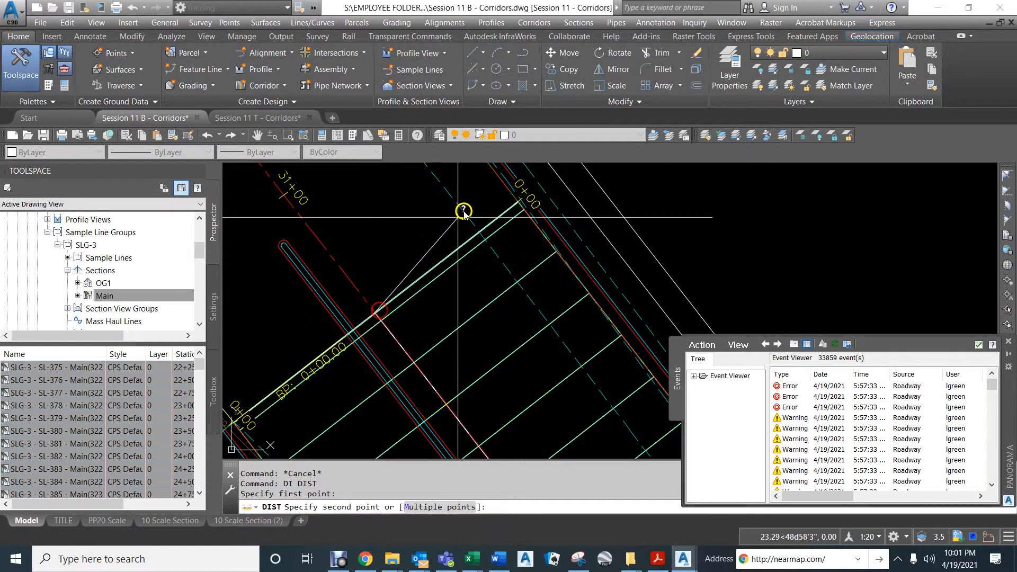
click(517, 205)
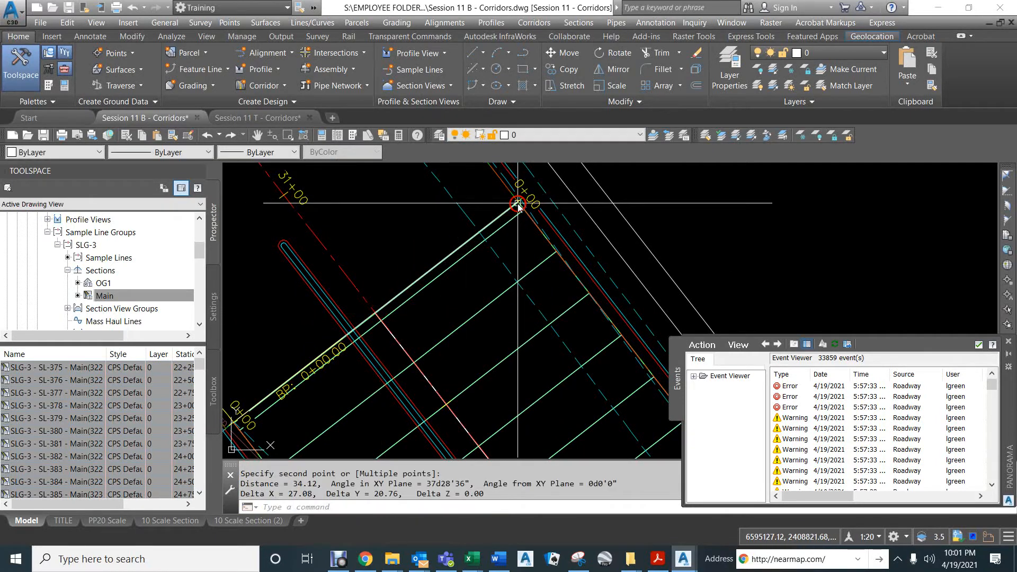
Step: Inspect the profile lines in the longest profile view
mouse_move(431, 286)
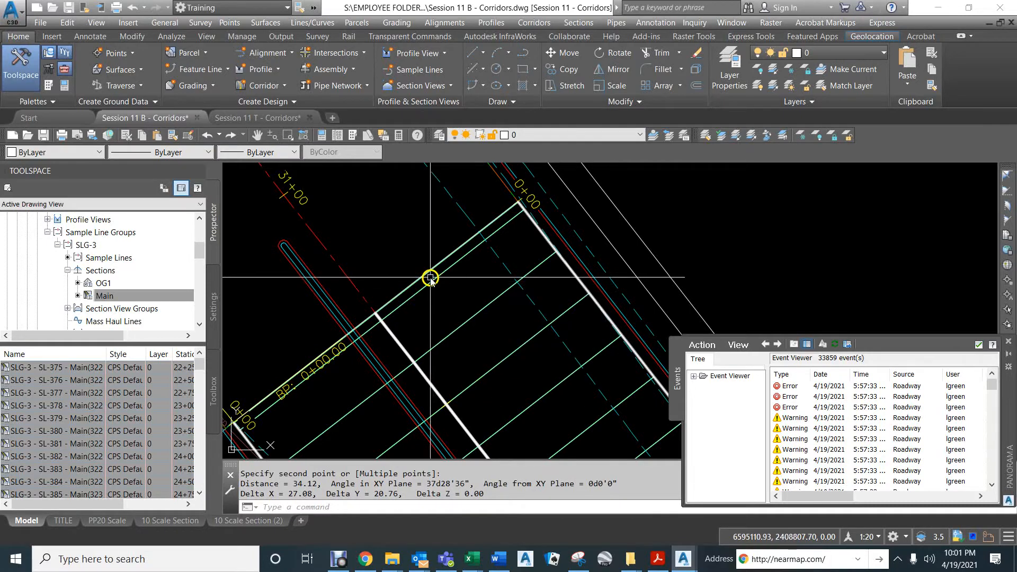
scroll(431, 286, down, 10)
mouse_move(582, 250)
middle_down()
mouse_move(398, 323)
mouse_move(340, 330)
middle_up()
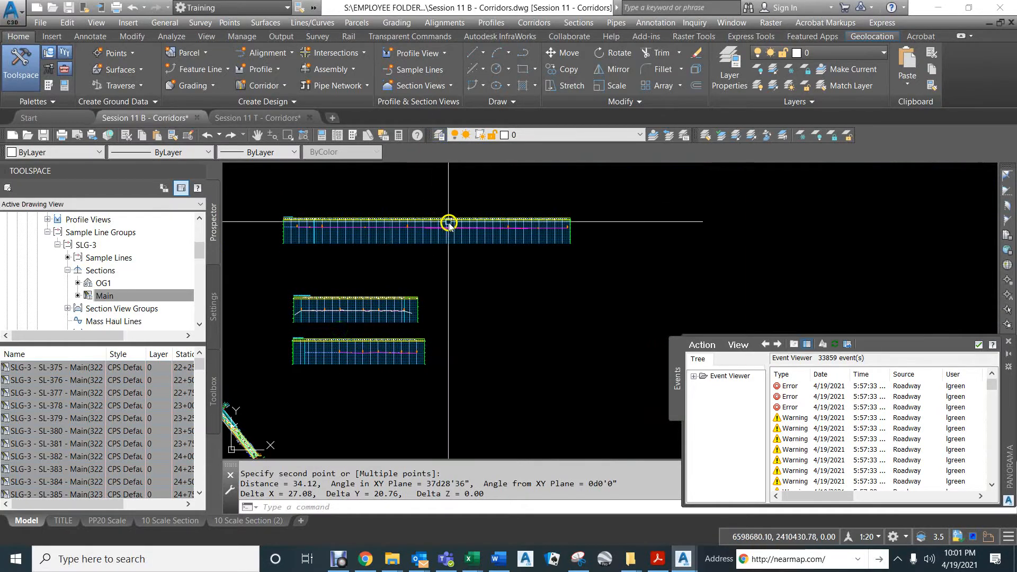
scroll(422, 228, up, 6)
click(411, 223)
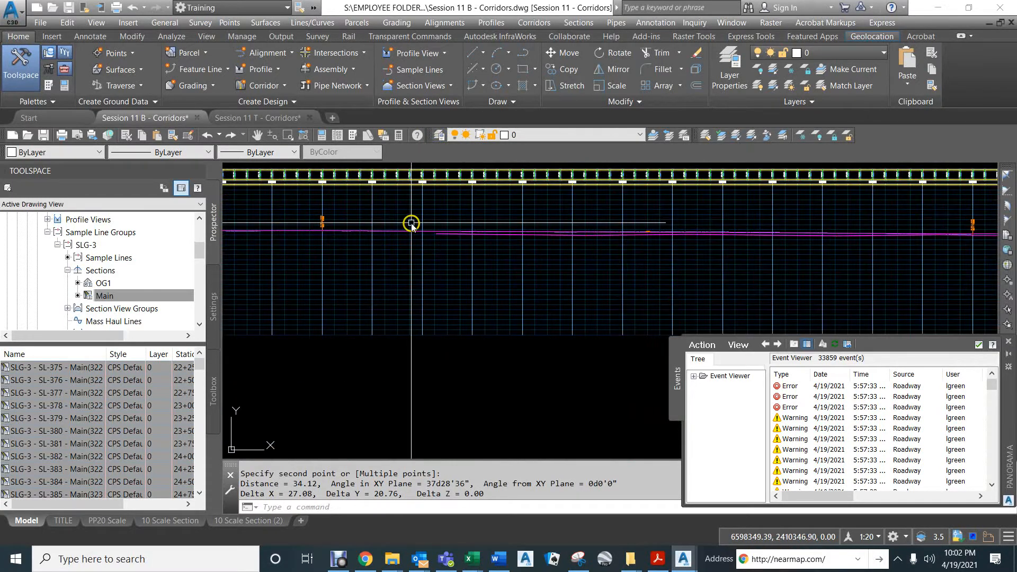
Step: Recheck the Esplanade CL station and OG1 elevation where the region's first corridor section crosses the centerline
scroll(420, 221, down, 6)
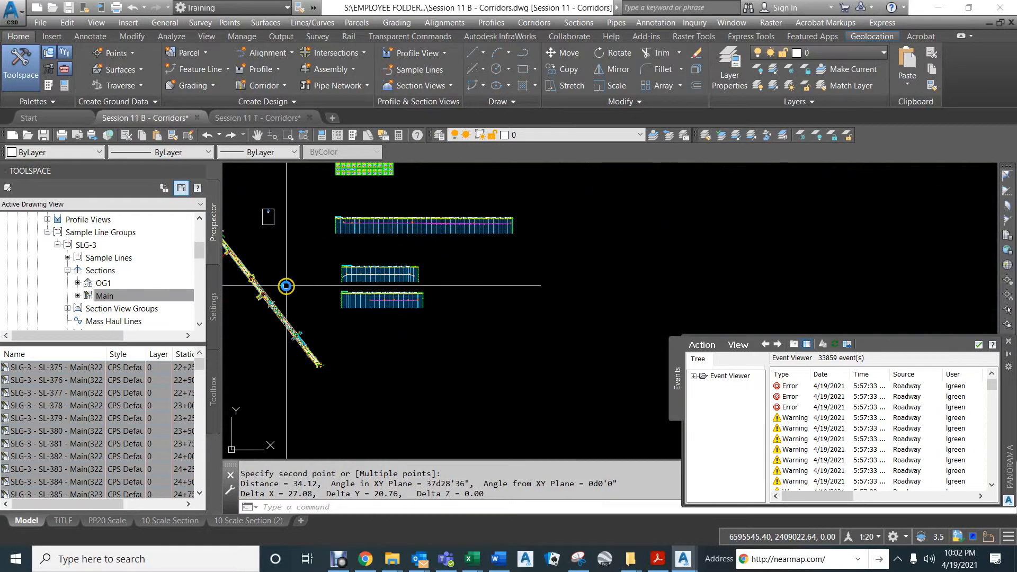
middle_drag(286, 286, 450, 279)
scroll(450, 279, up, 8)
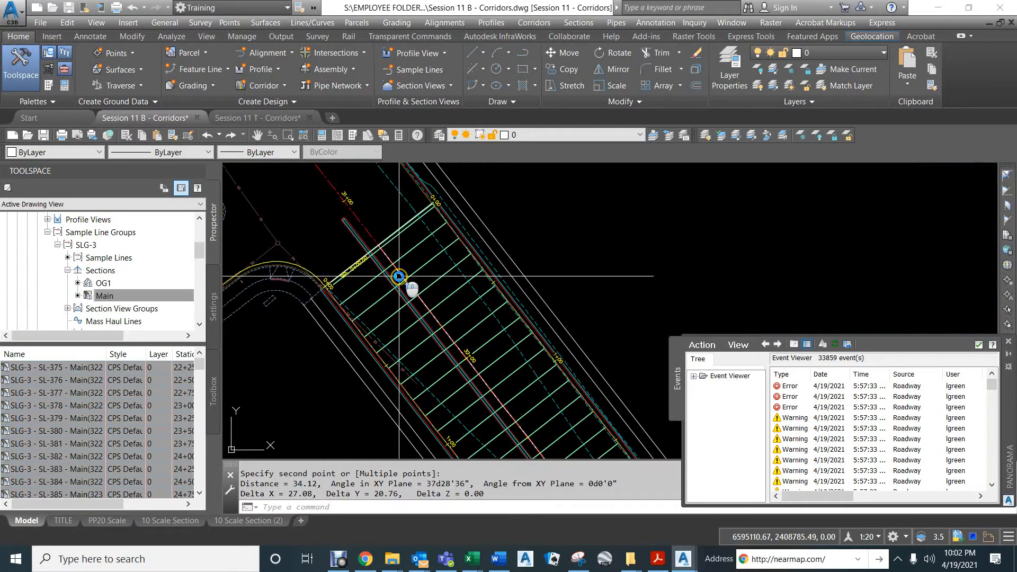
scroll(389, 248, up, 5)
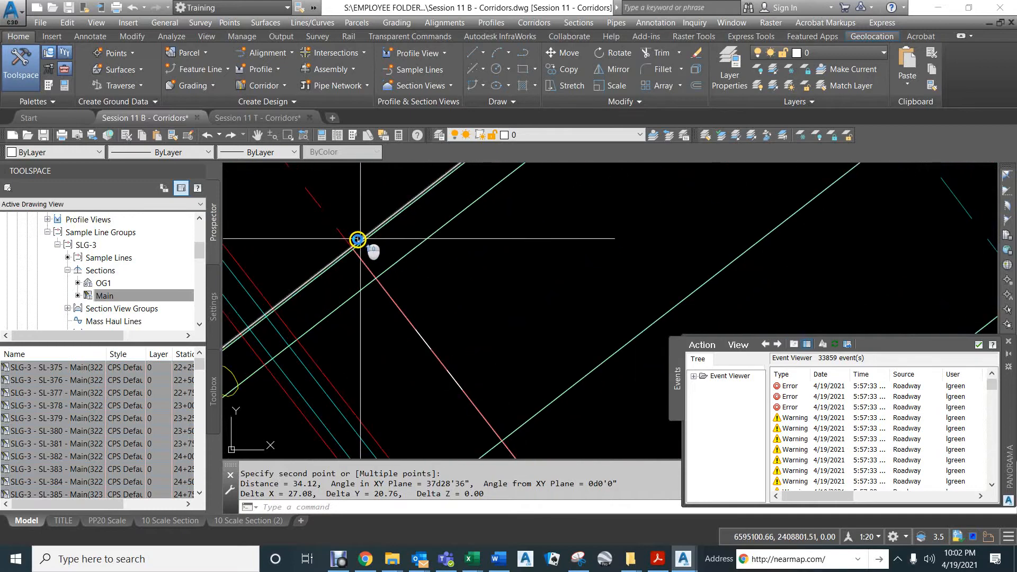
scroll(339, 248, up, 4)
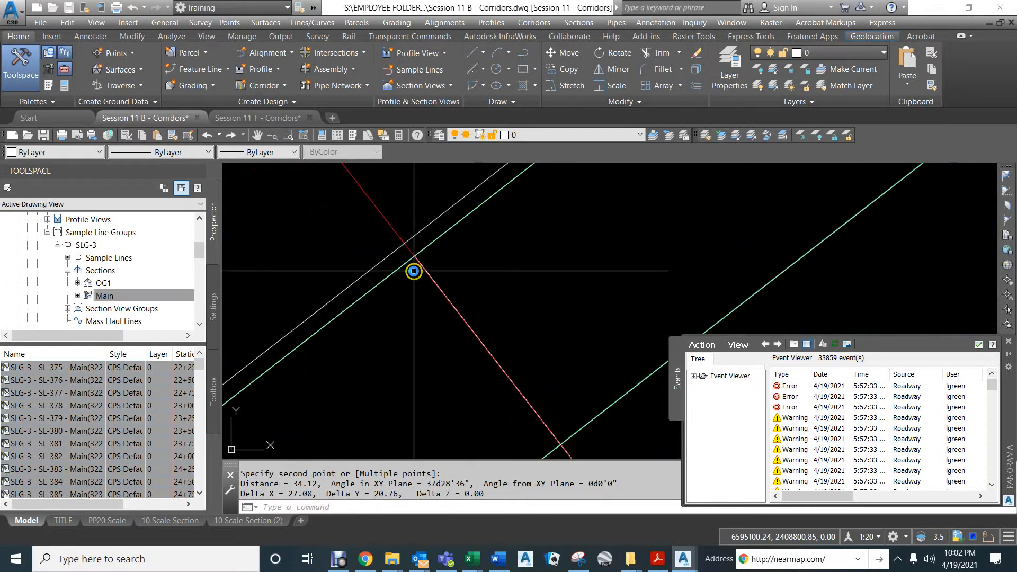
mouse_move(411, 266)
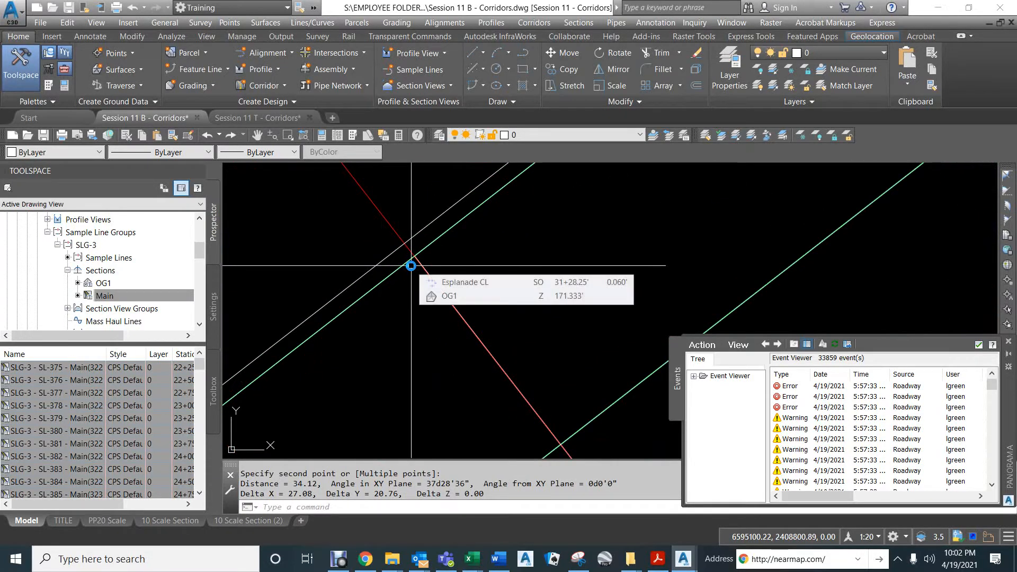
Step: Check the starting station and elevation of the profile in the right lip DPD to Existing gutter south profile view
scroll(411, 266, down, 6)
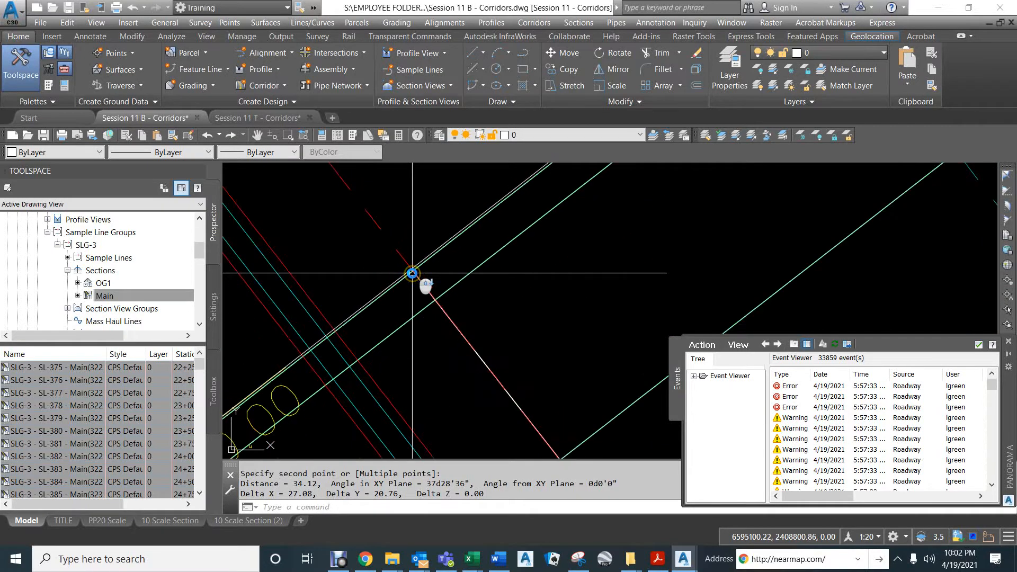
scroll(412, 273, down, 5)
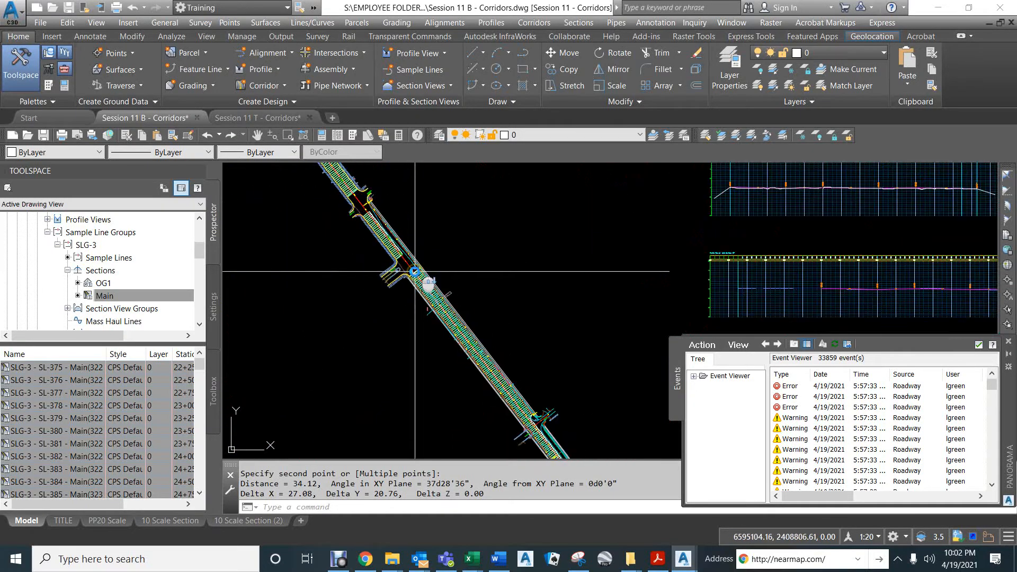
scroll(516, 253, up, 5)
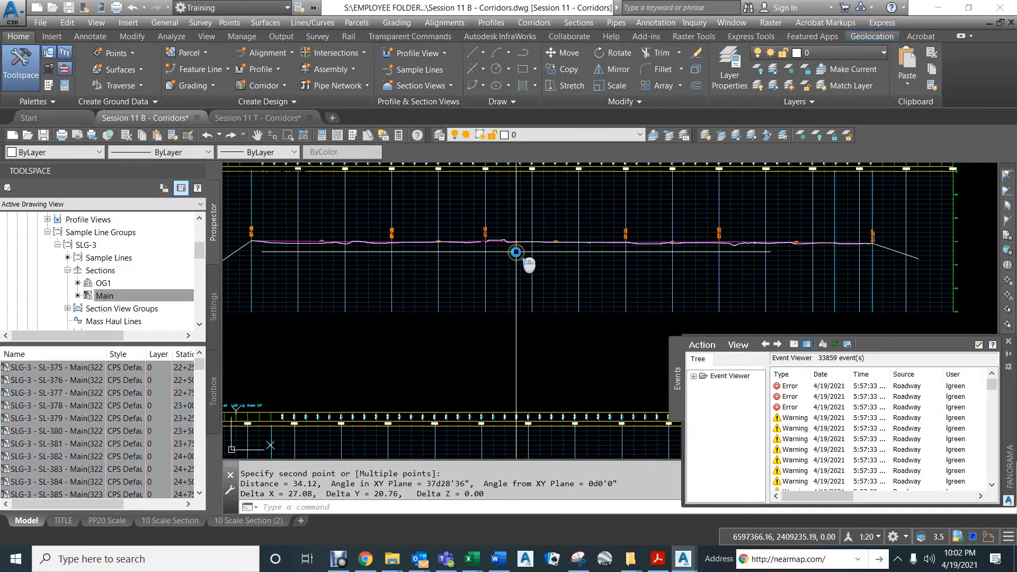
mouse_move(516, 253)
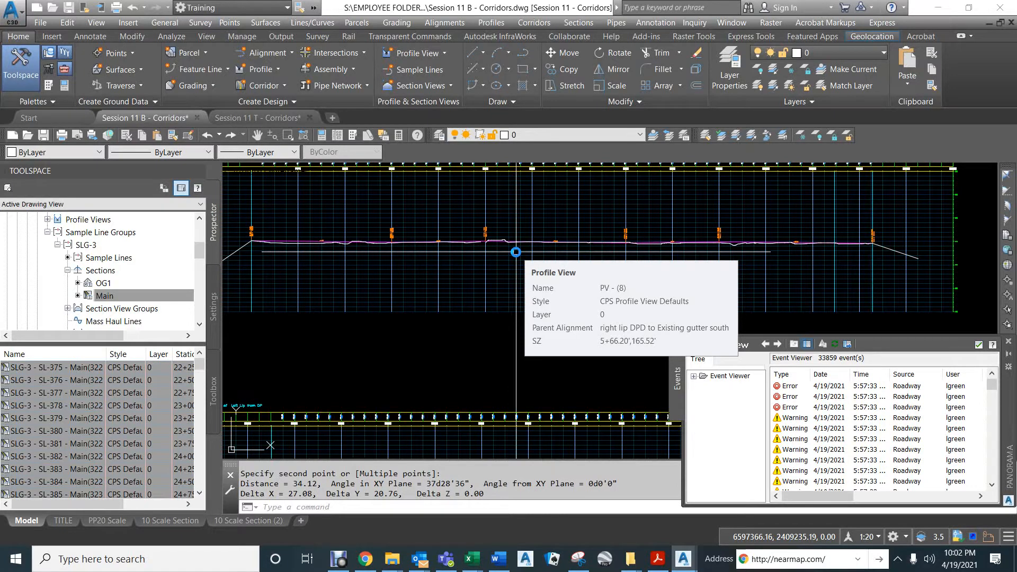
middle_drag(399, 318, 526, 186)
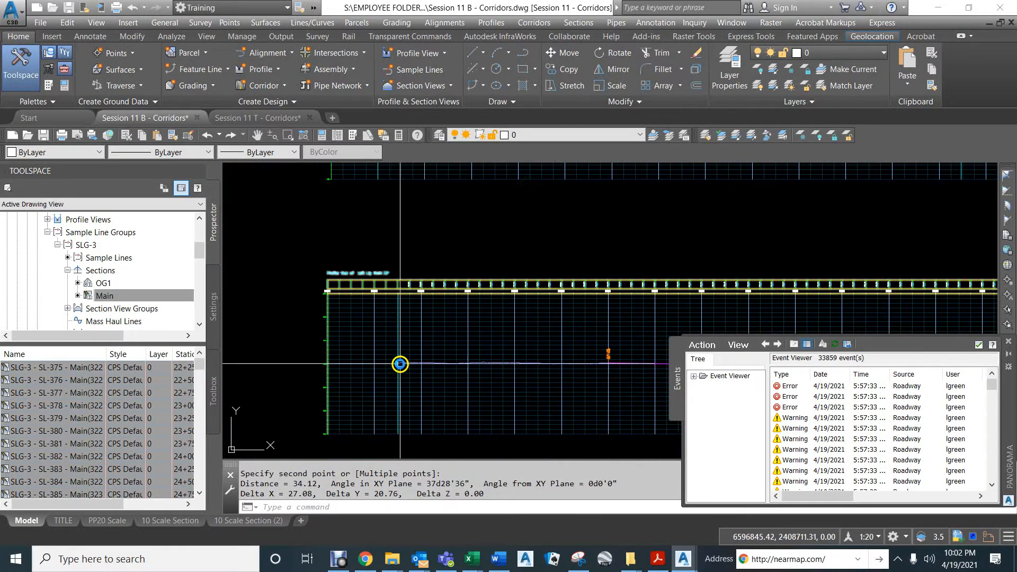
scroll(437, 291, down, 6)
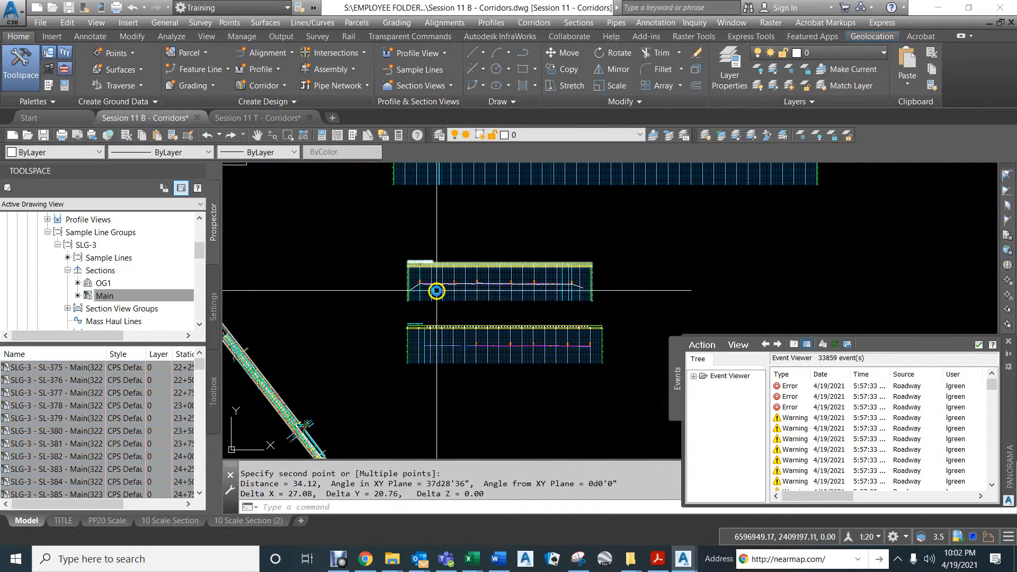
scroll(436, 291, up, 5)
scroll(379, 264, up, 2)
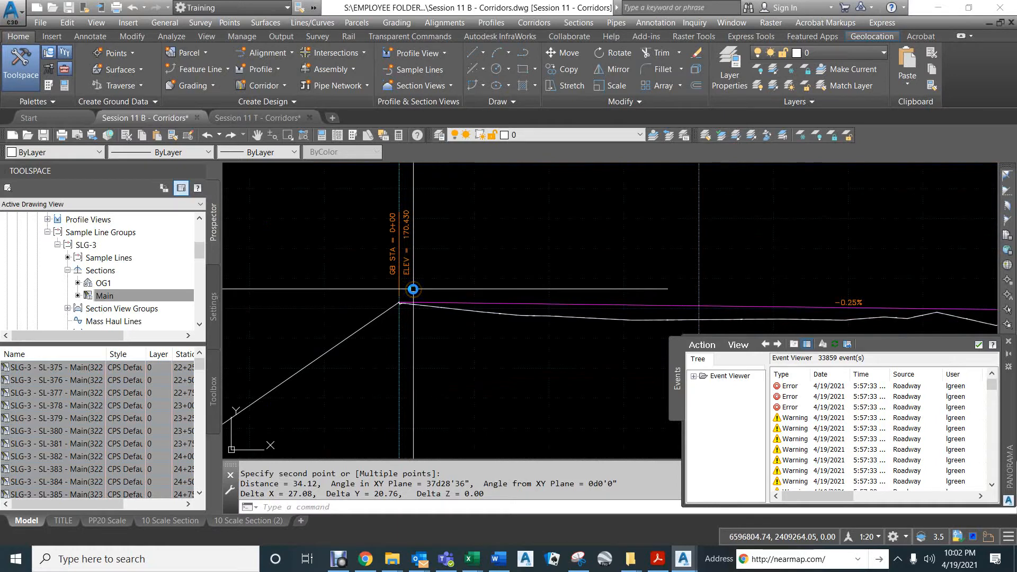
mouse_move(413, 289)
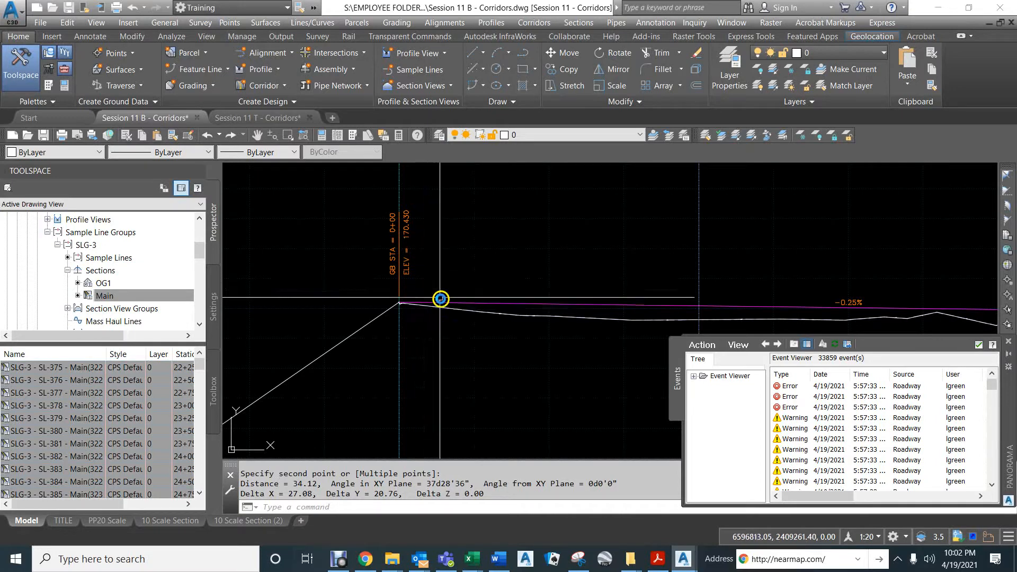
Step: Examine the centerline profile and the profile beneath it around station 31+00 in the Esplanade profile view
scroll(490, 302, down, 5)
scroll(493, 299, down, 3)
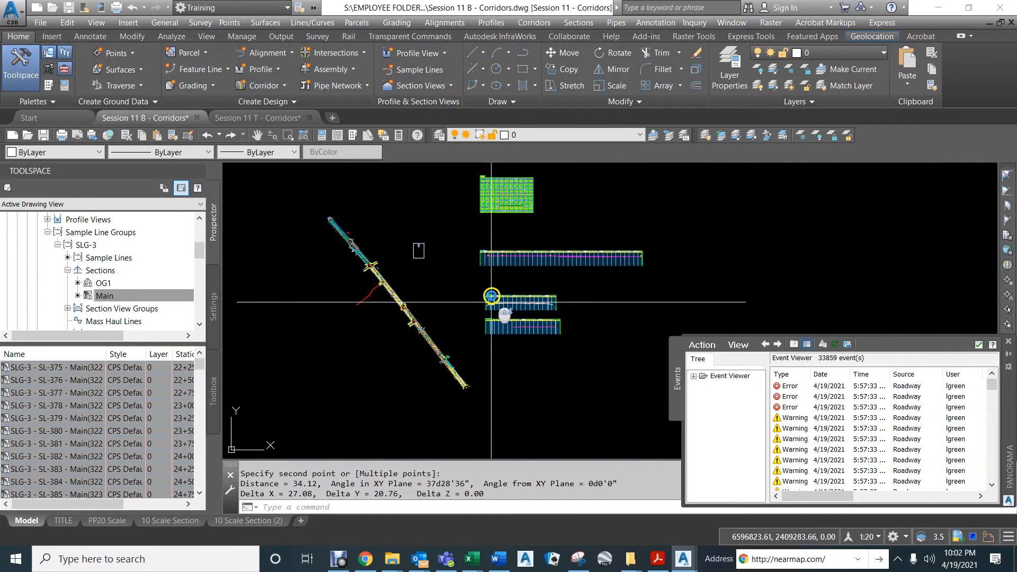
scroll(553, 254, up, 8)
scroll(549, 268, up, 4)
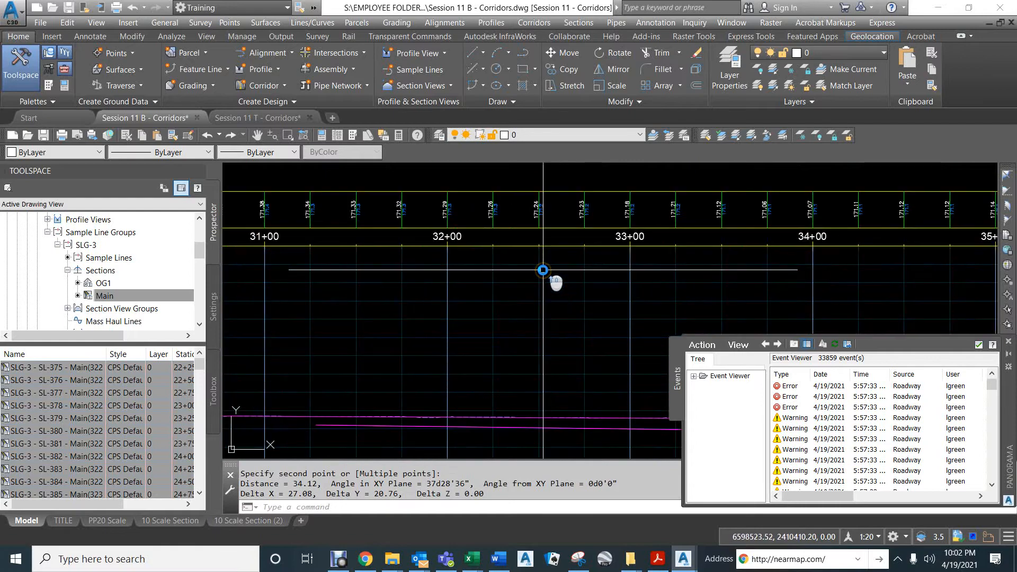
middle_drag(254, 280, 369, 222)
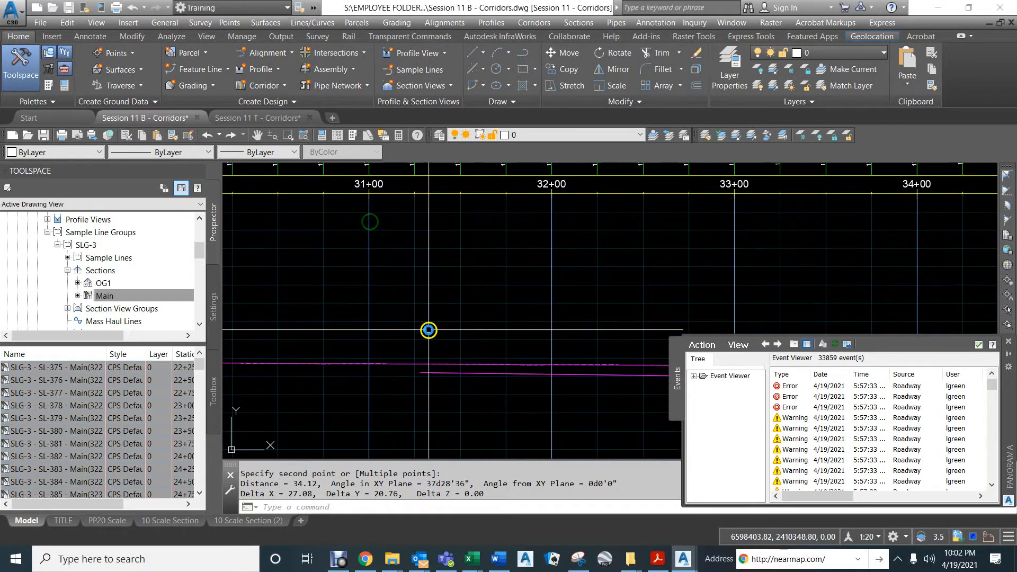
click(416, 364)
scroll(438, 294, down, 3)
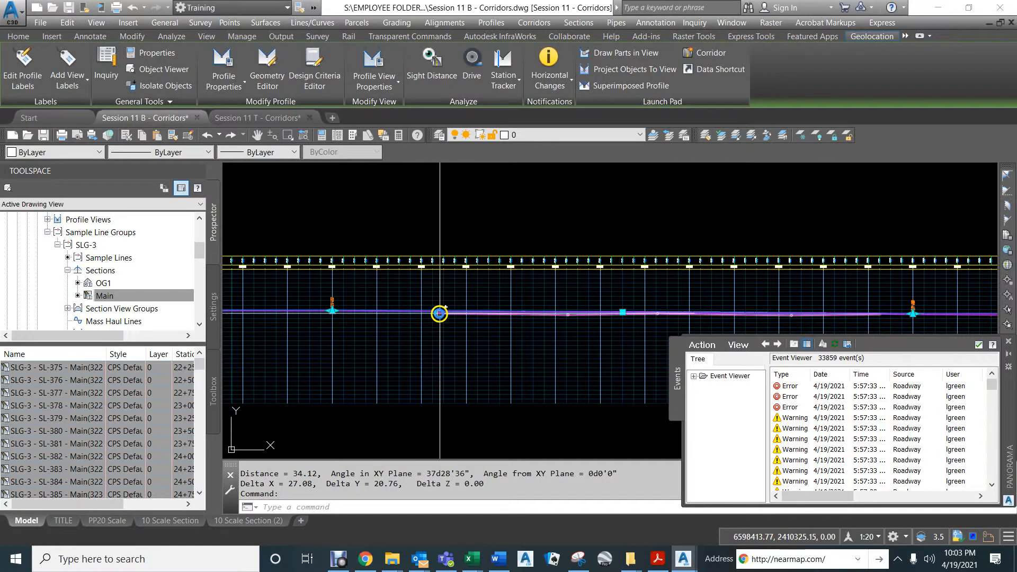
scroll(433, 311, up, 5)
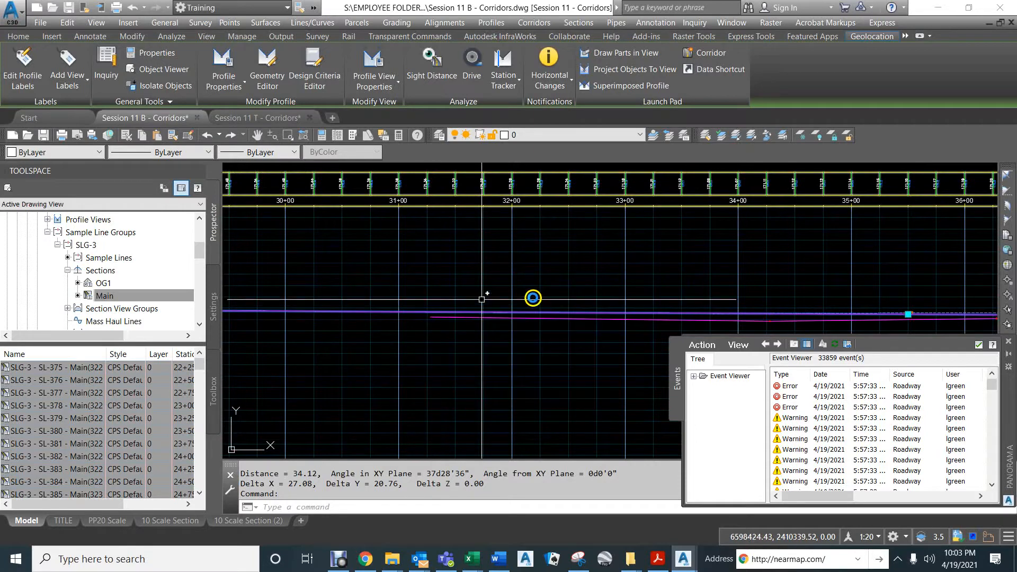
key(Escape)
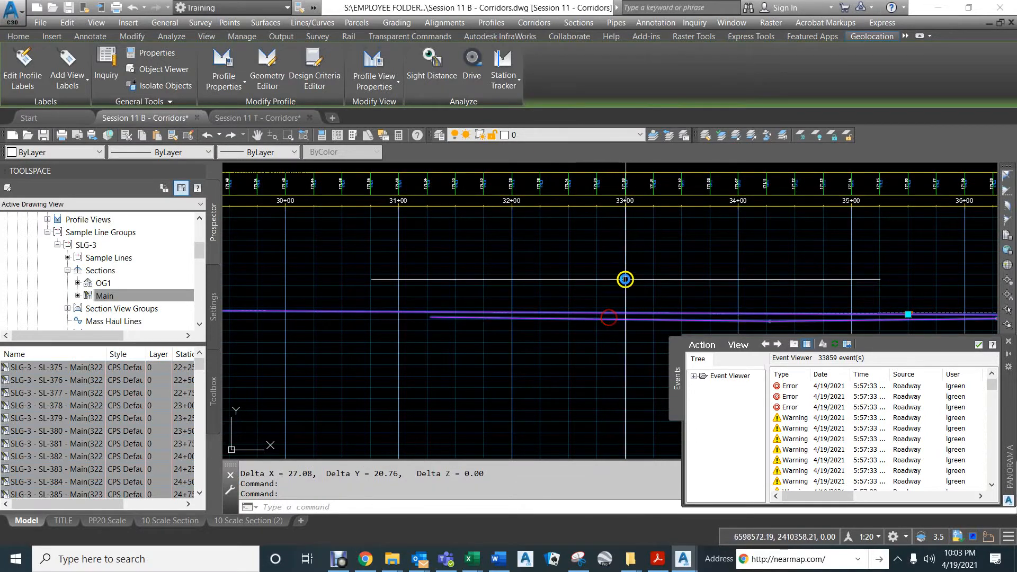
Step: Send the lower profile line in the Esplanade profile view to the back of the draw order
key(Escape)
click(750, 313)
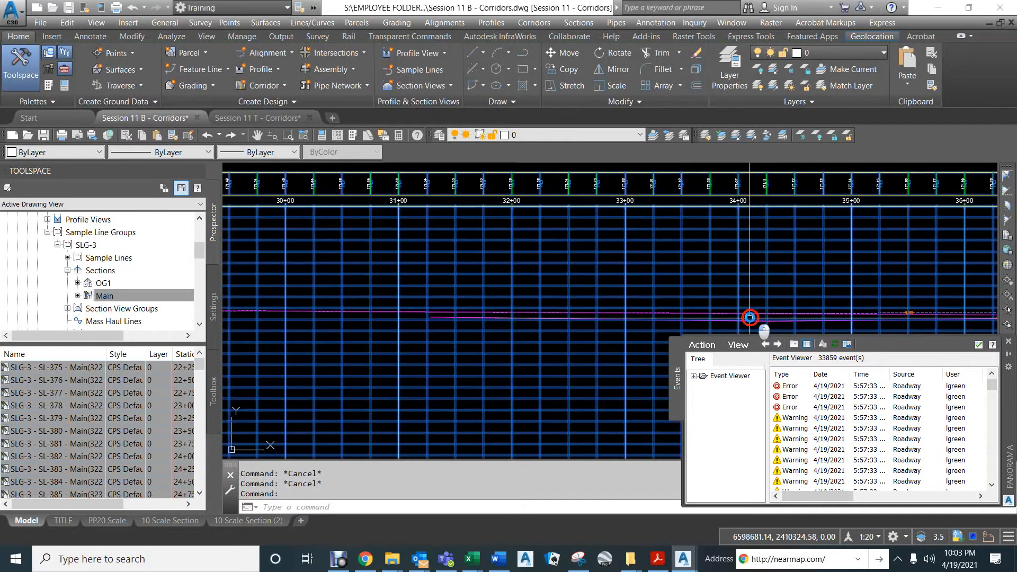
key(Escape)
click(605, 319)
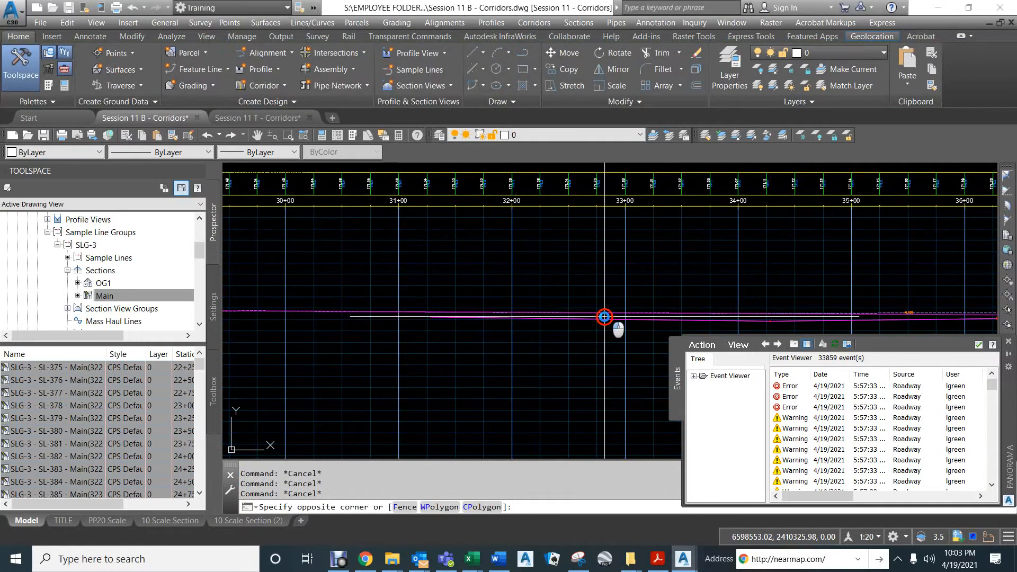
click(604, 321)
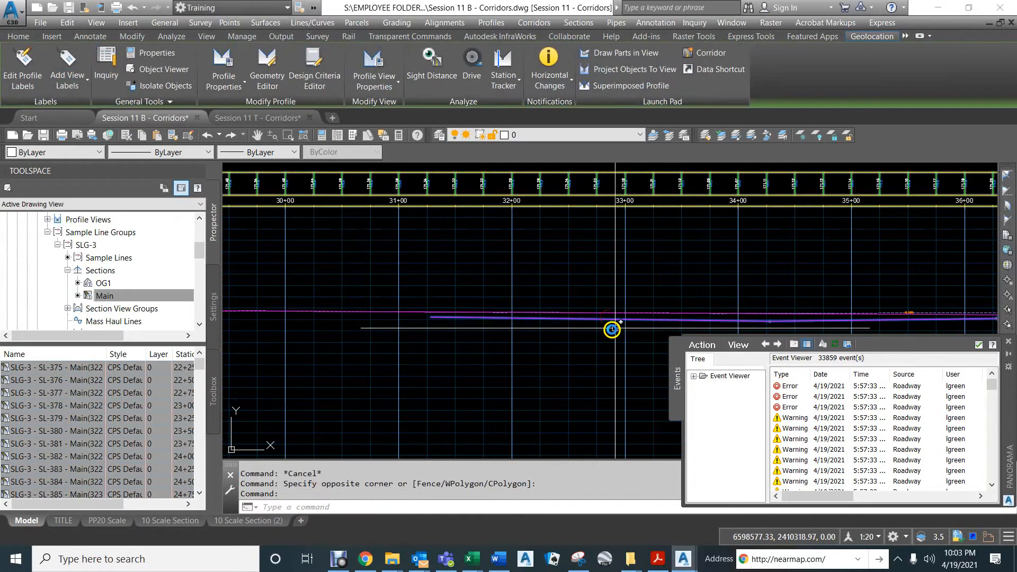
text(dr)
key(Return)
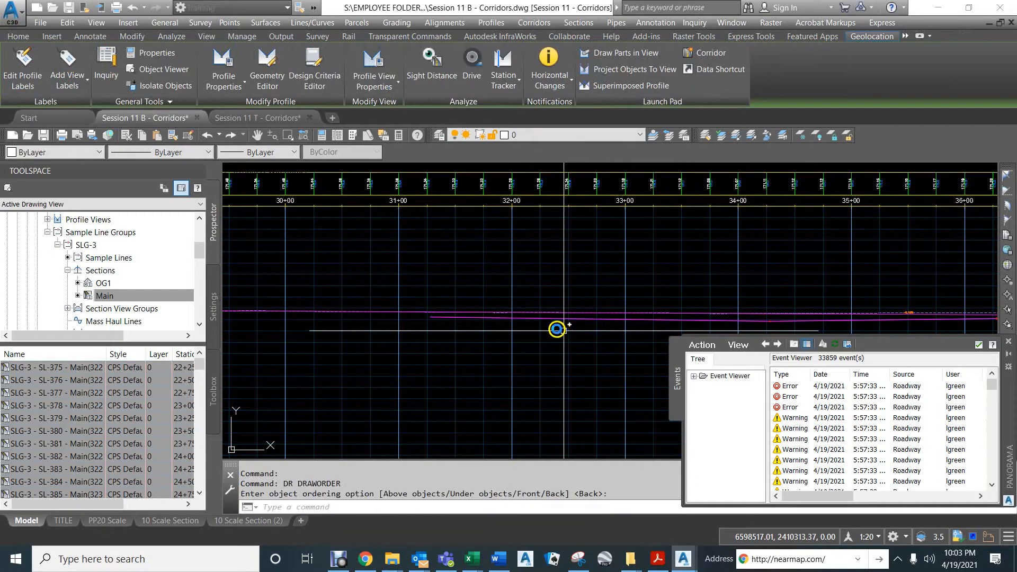
key(Return)
Step: Check where the lower profile line starts relative to the centerline profile just past station 31+00
click(564, 324)
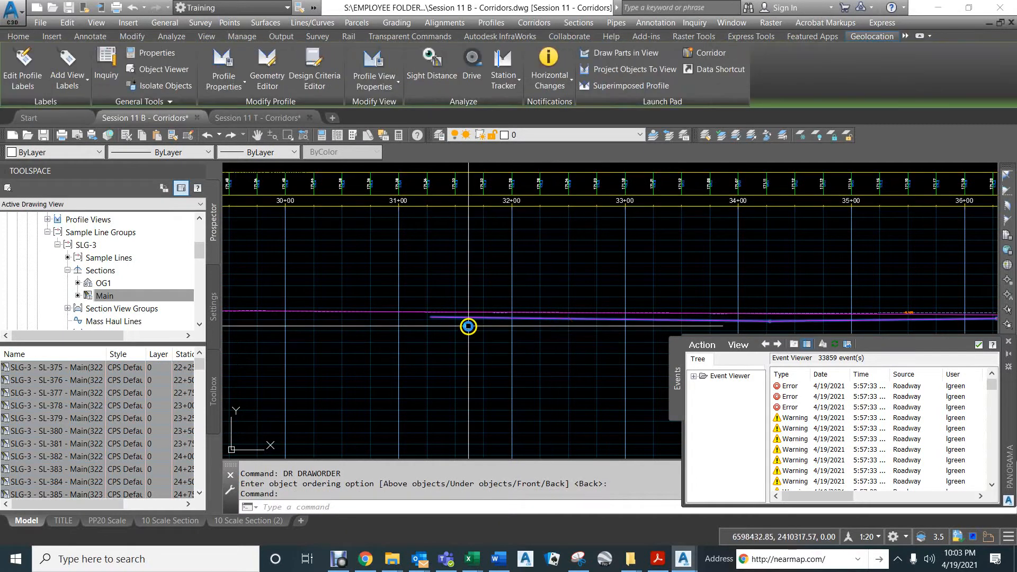
scroll(435, 316, up, 4)
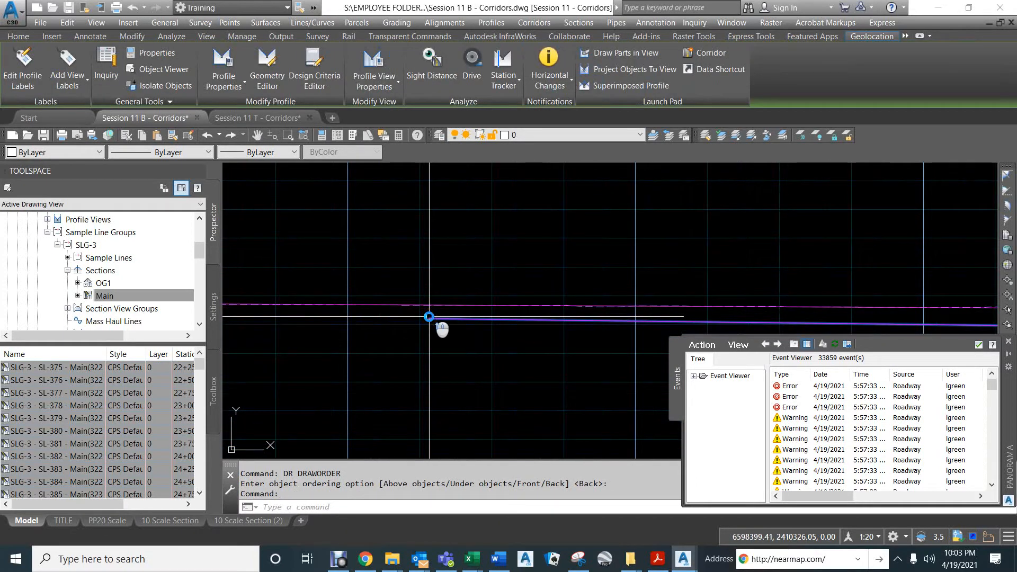
click(431, 306)
key(Escape)
key(Escape)
key(Escape)
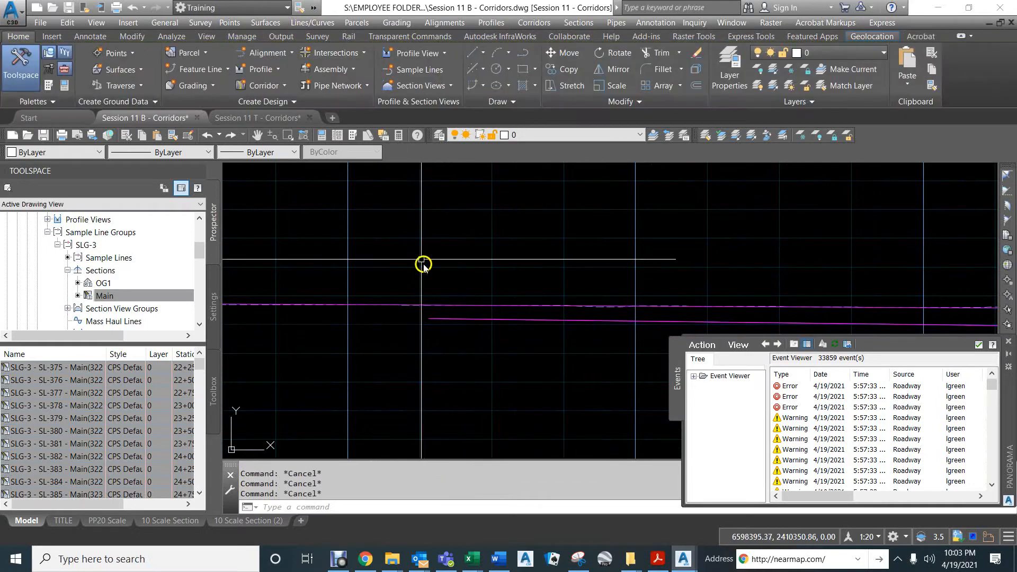
Step: Open the Esplanade FGCL profile's geometry for editing
click(433, 209)
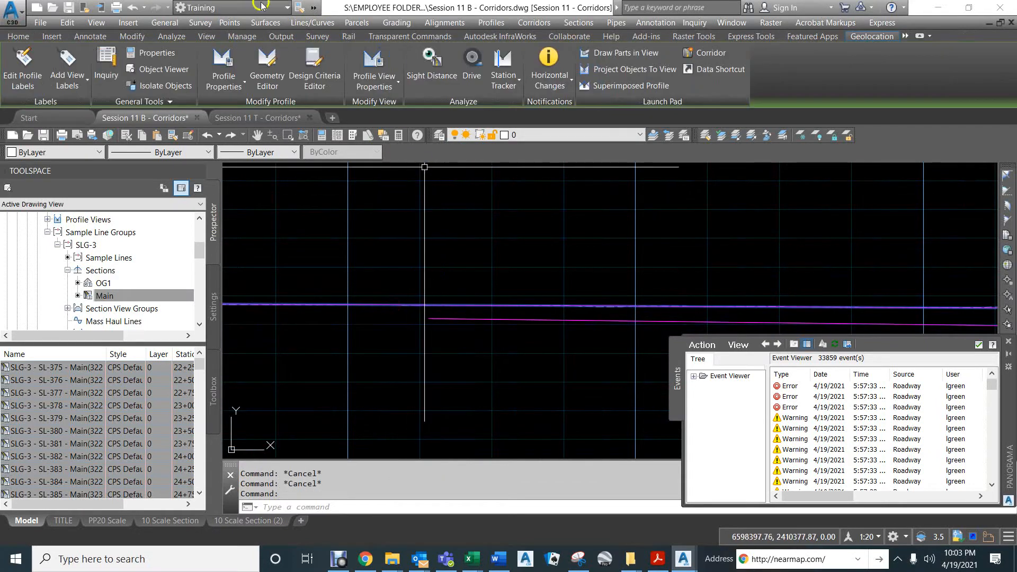
right_click(452, 216)
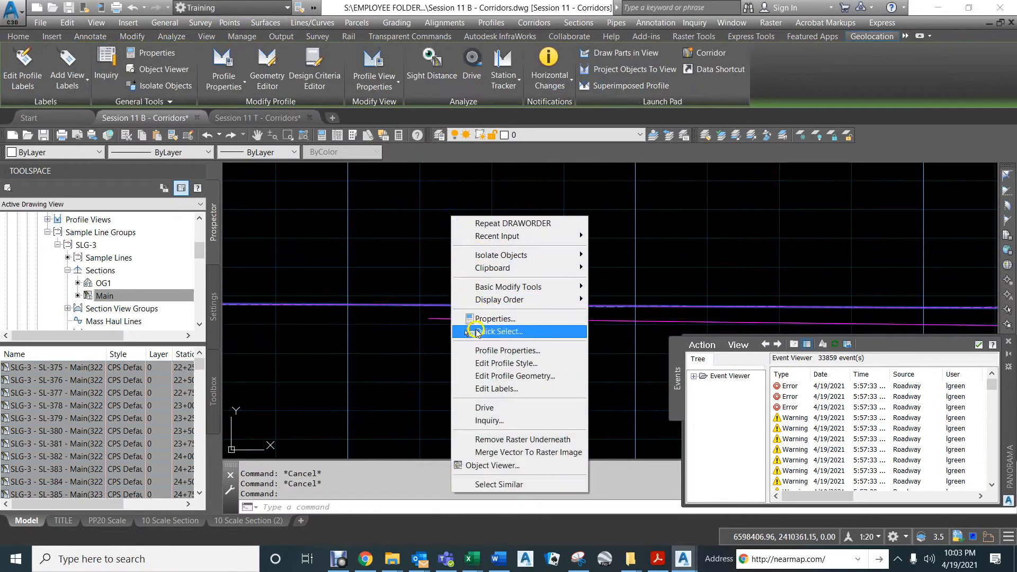
click(498, 376)
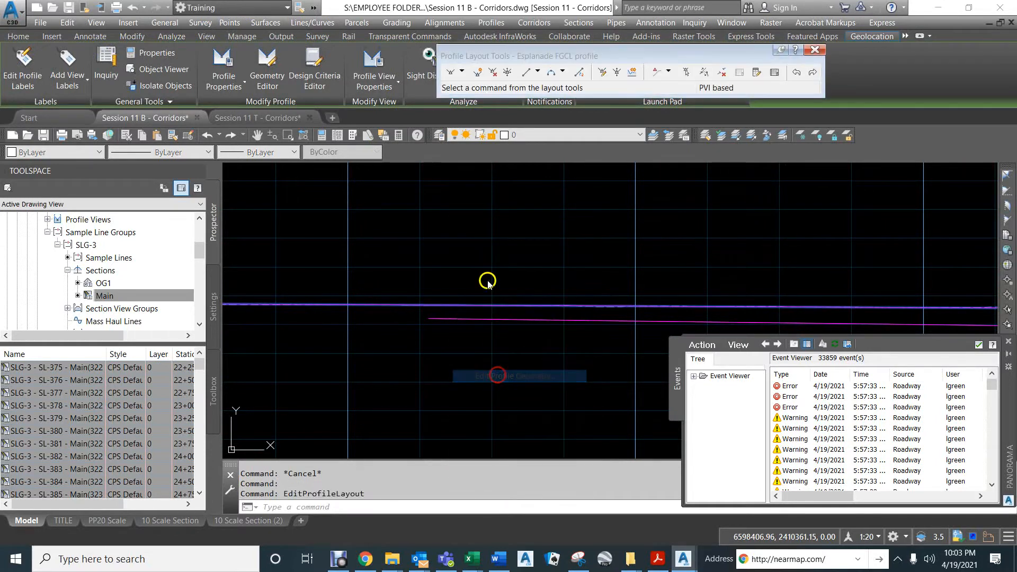
Step: Insert a PVI on the Esplanade FGCL profile at station 31+25, using an apparent intersection snap with the profile view's grid line
click(478, 73)
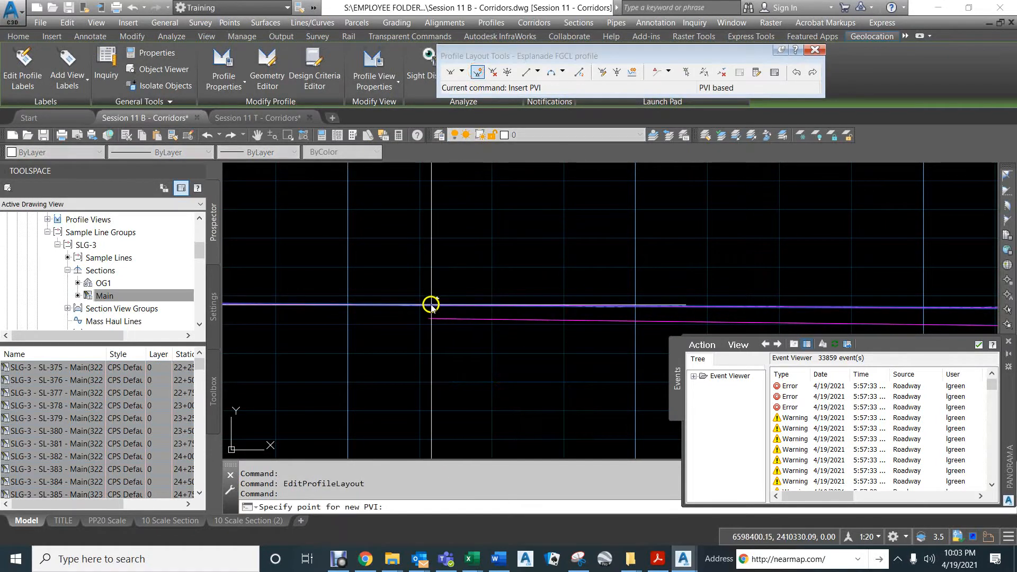
scroll(430, 306, up, 3)
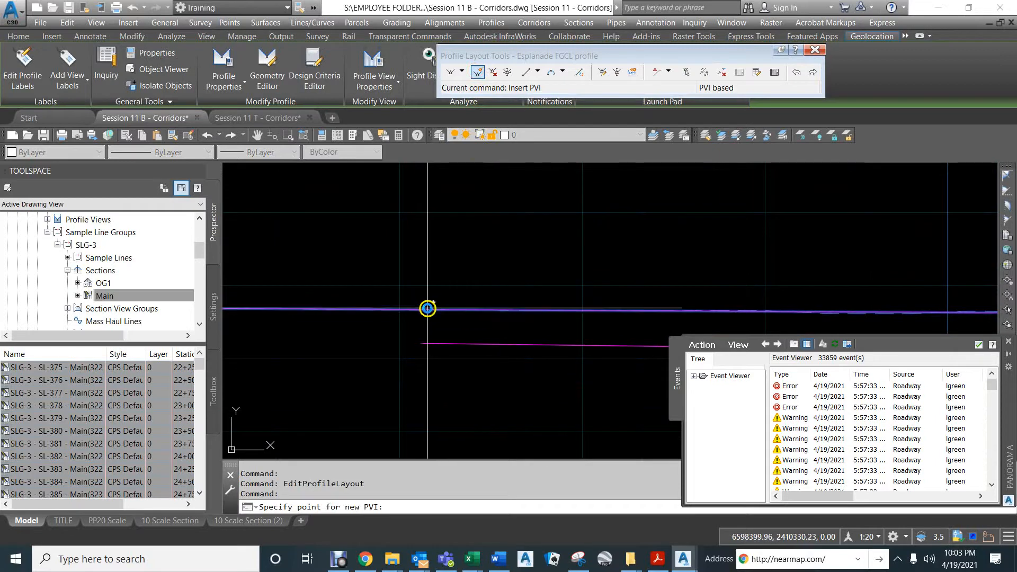
text(ne)
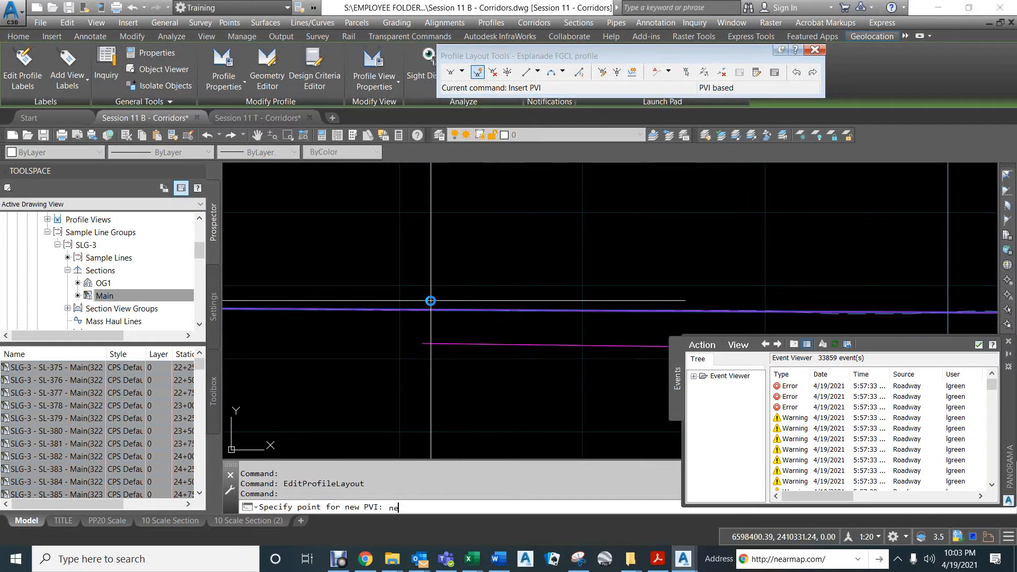
text(a)
key(Return)
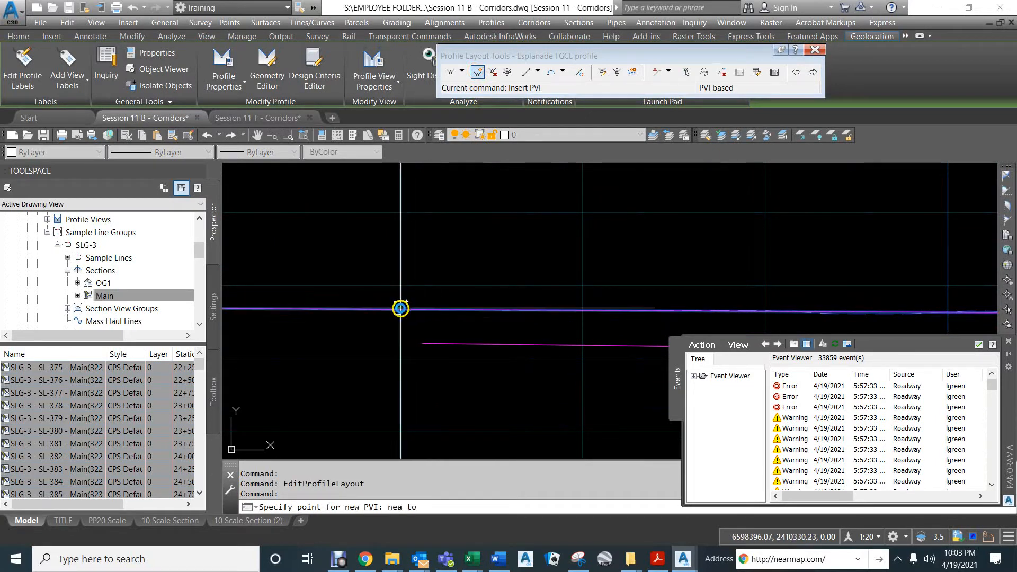
scroll(400, 311, up, 4)
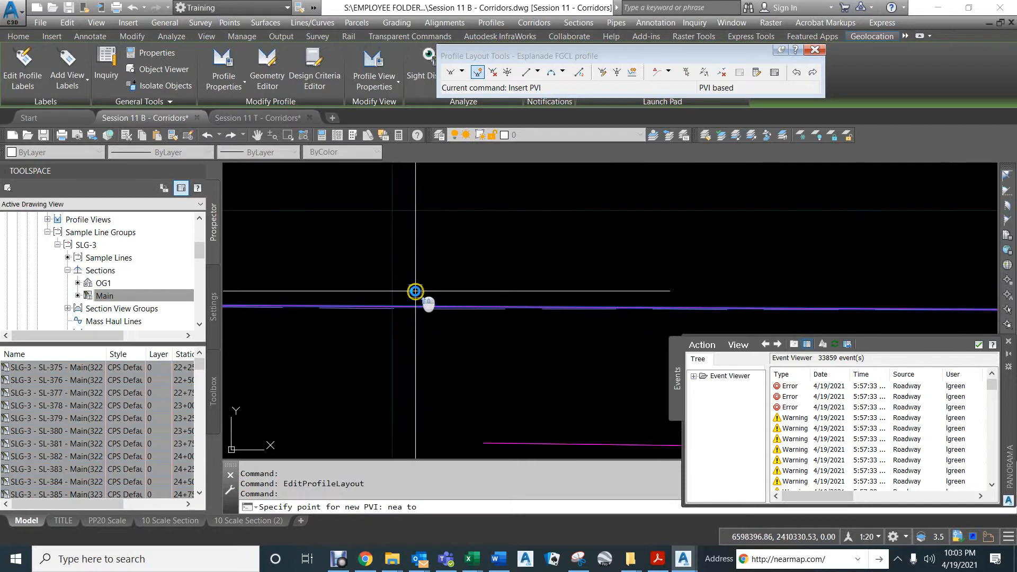
click(415, 291)
text(ap)
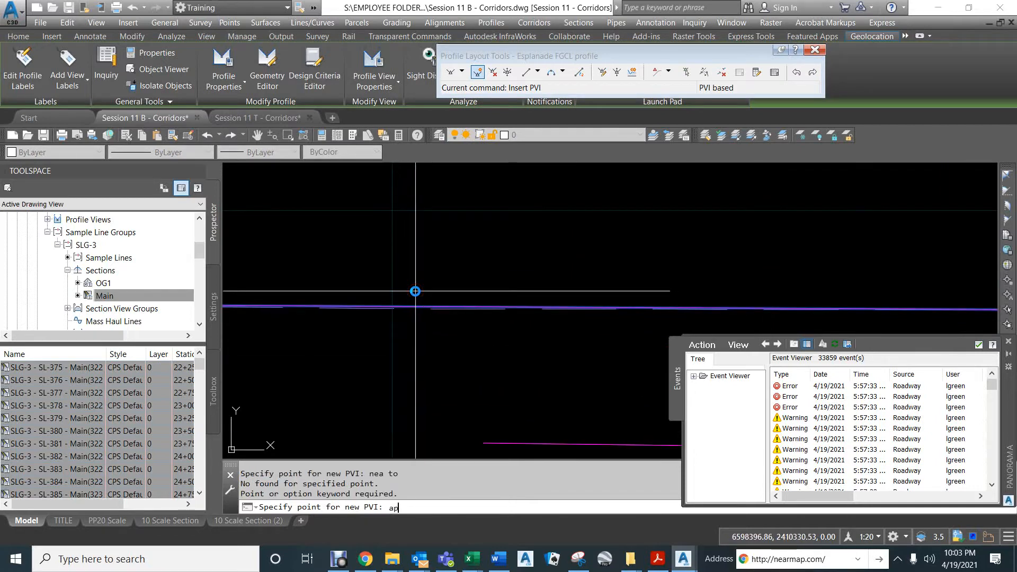
text(p)
key(Return)
click(391, 305)
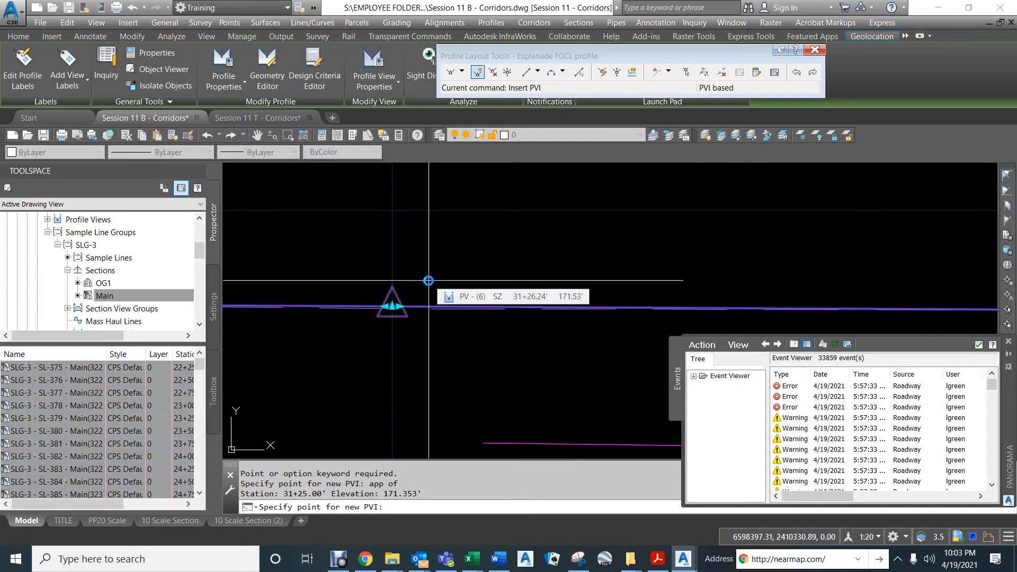
scroll(439, 279, down, 3)
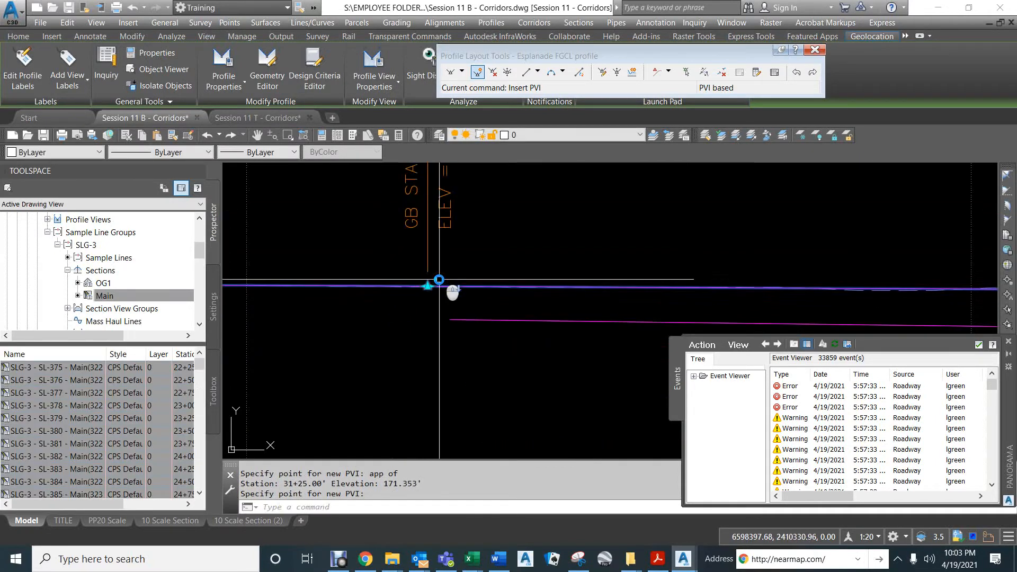
Step: Set the elevation of the PVI at station 31+25 to 171.11 in the profile's entity table
scroll(434, 339, up, 2)
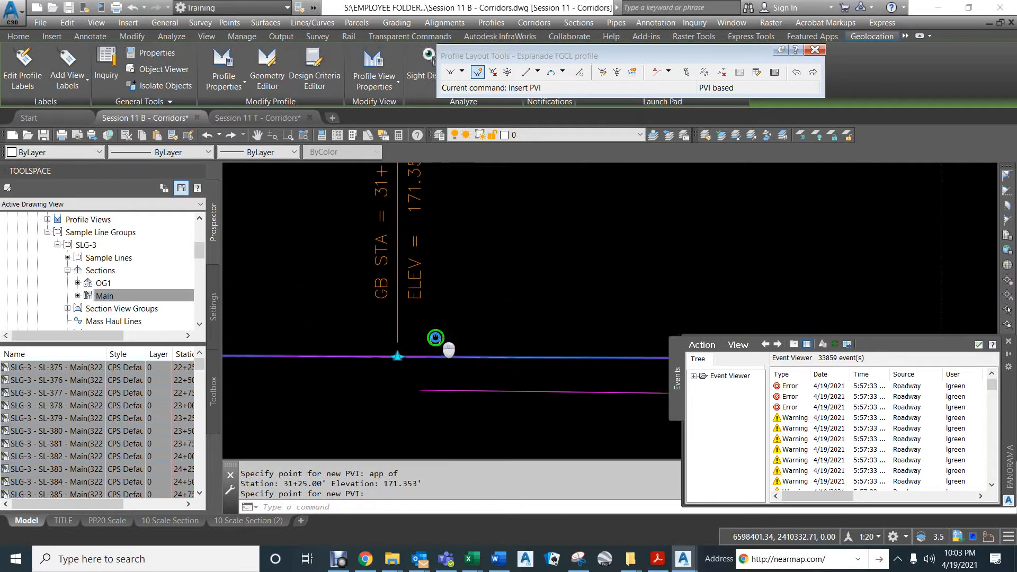
scroll(437, 355, down, 2)
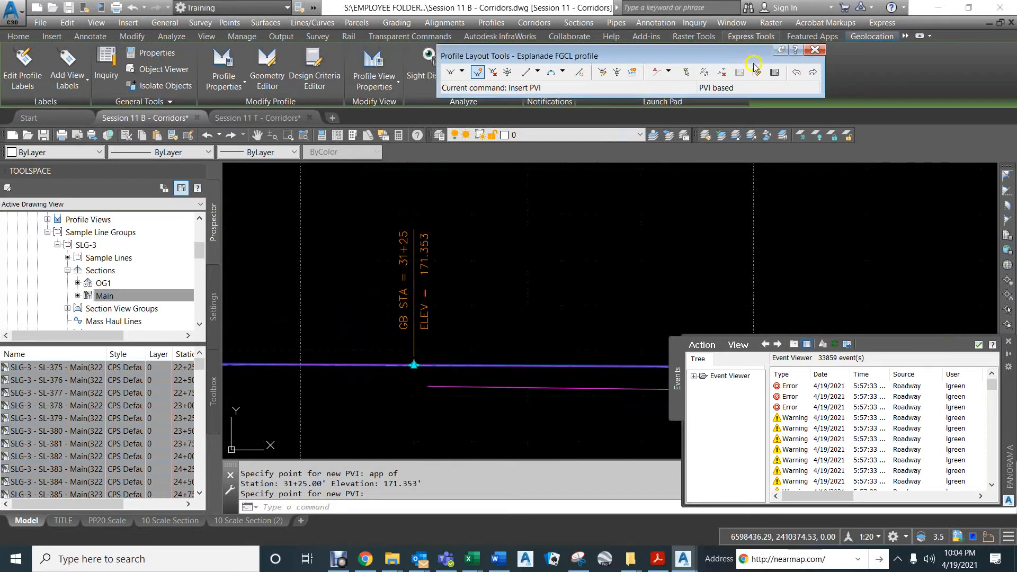
click(773, 75)
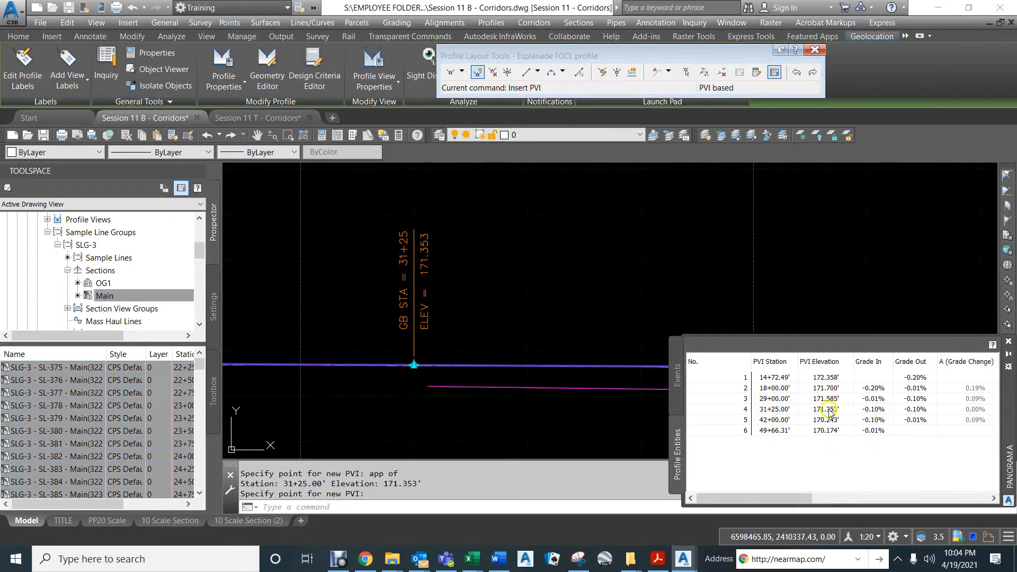
click(824, 411)
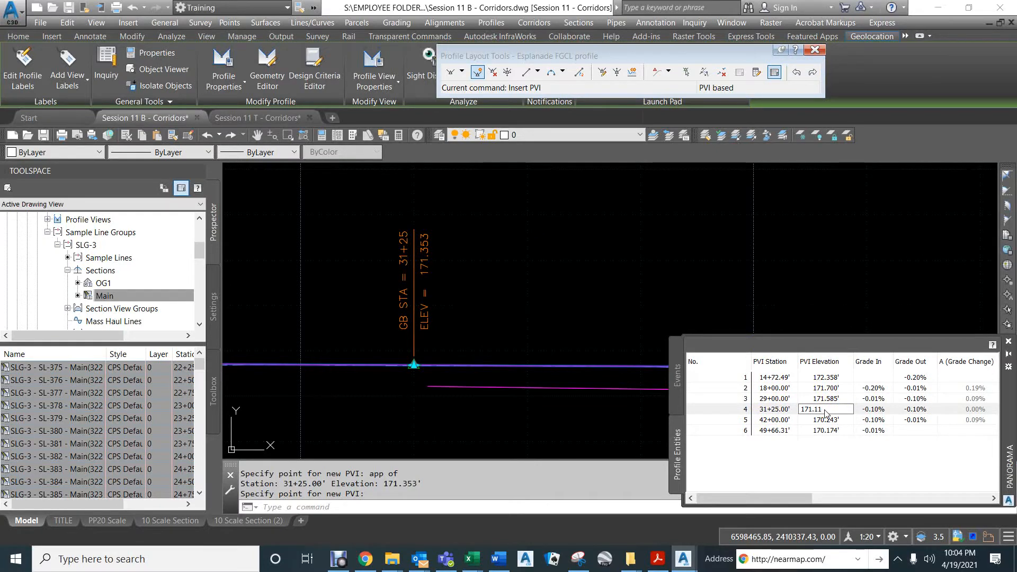
text(171.11)
key(Return)
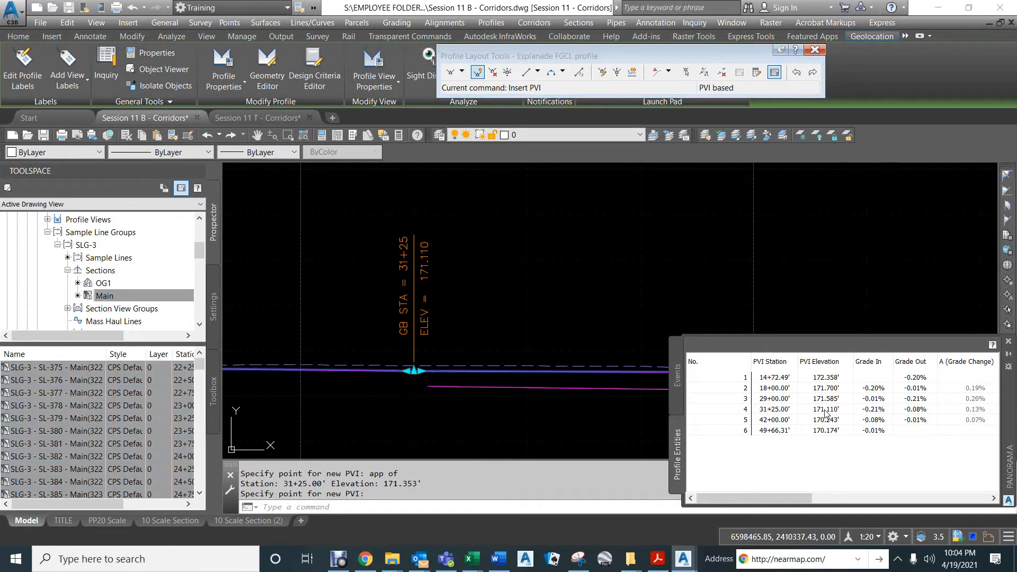
Step: Insert a PVI on the Esplanade FGCL profile at station 34+25, above the lower profile line's low point, using an apparent intersection snap
scroll(556, 236, down, 5)
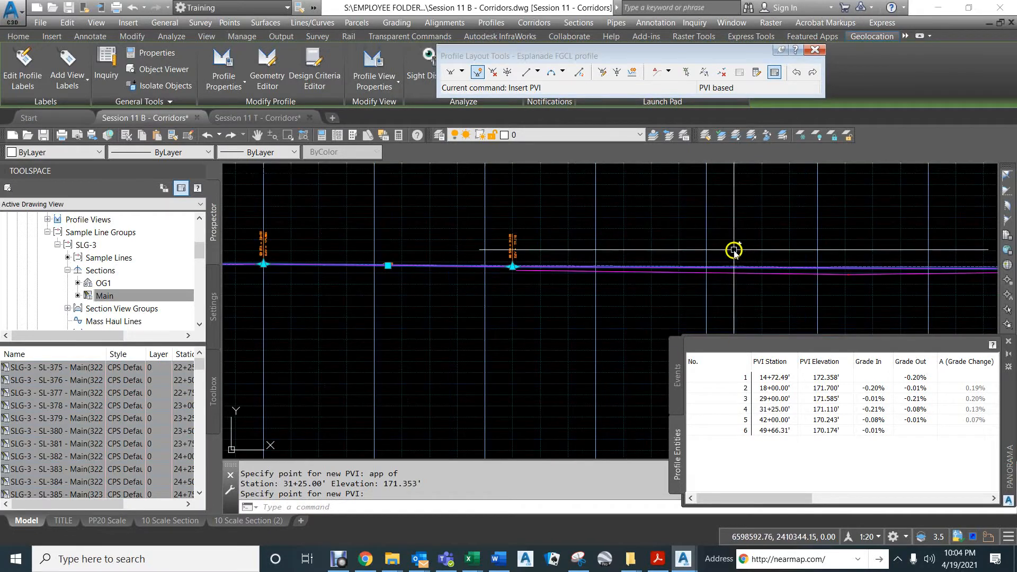
scroll(603, 249, down, 2)
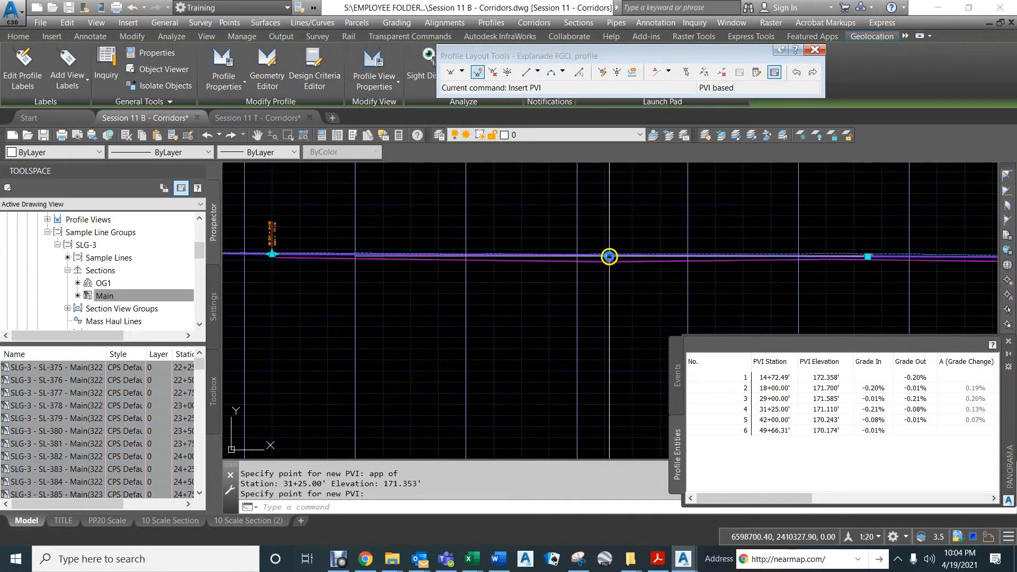
scroll(614, 257, up, 3)
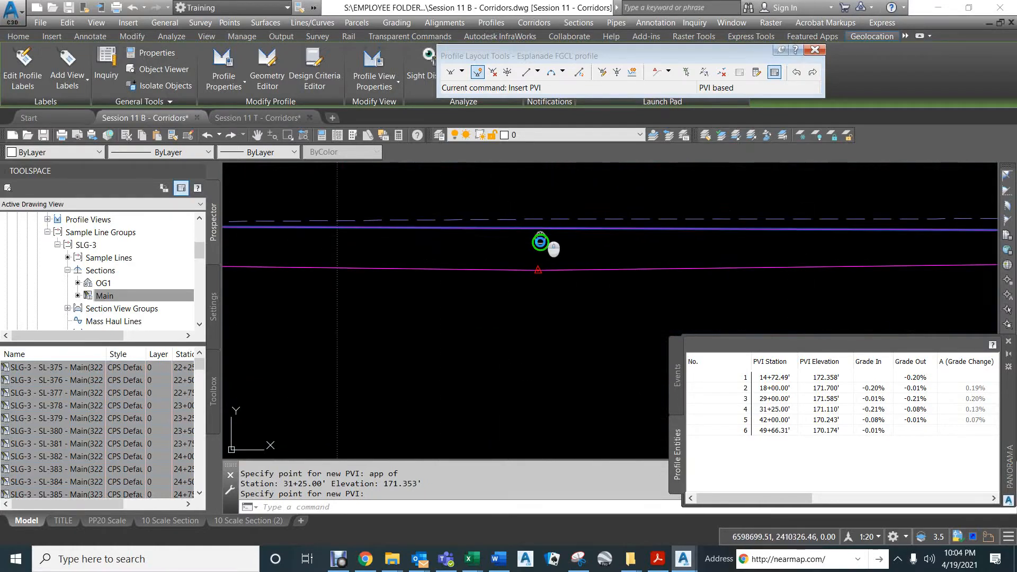
middle_drag(539, 236, 546, 295)
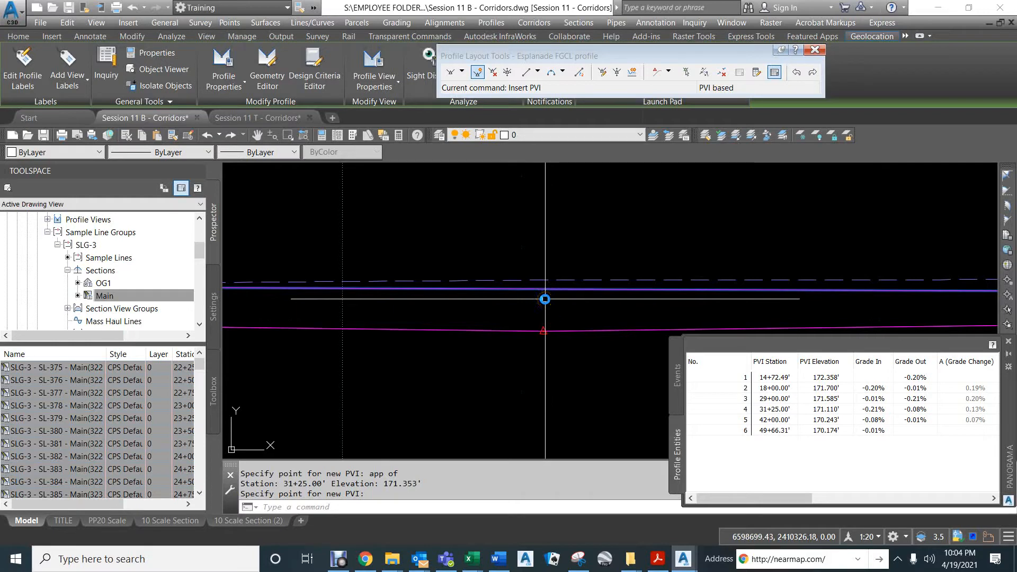
click(480, 75)
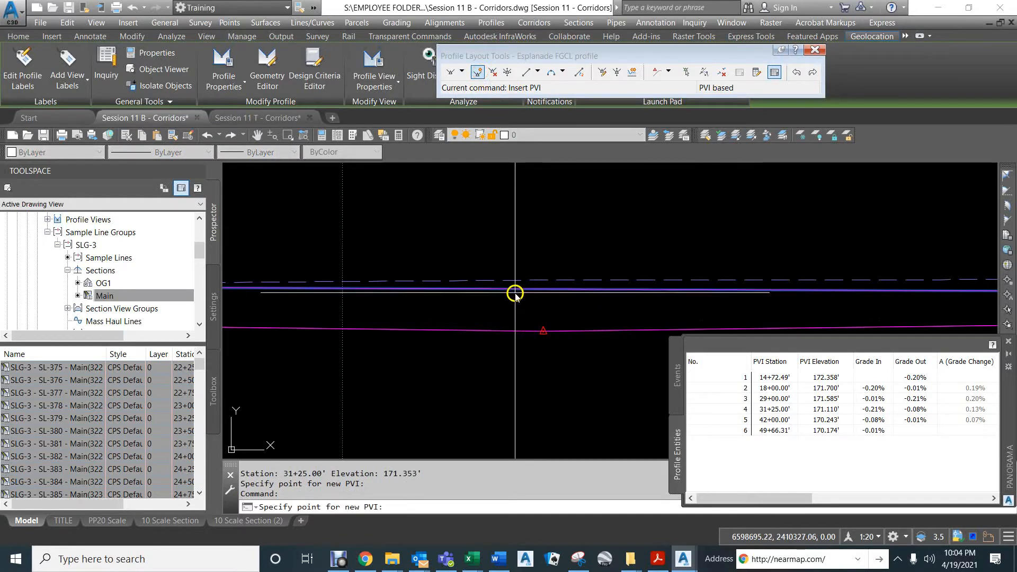
scroll(516, 295, up, 2)
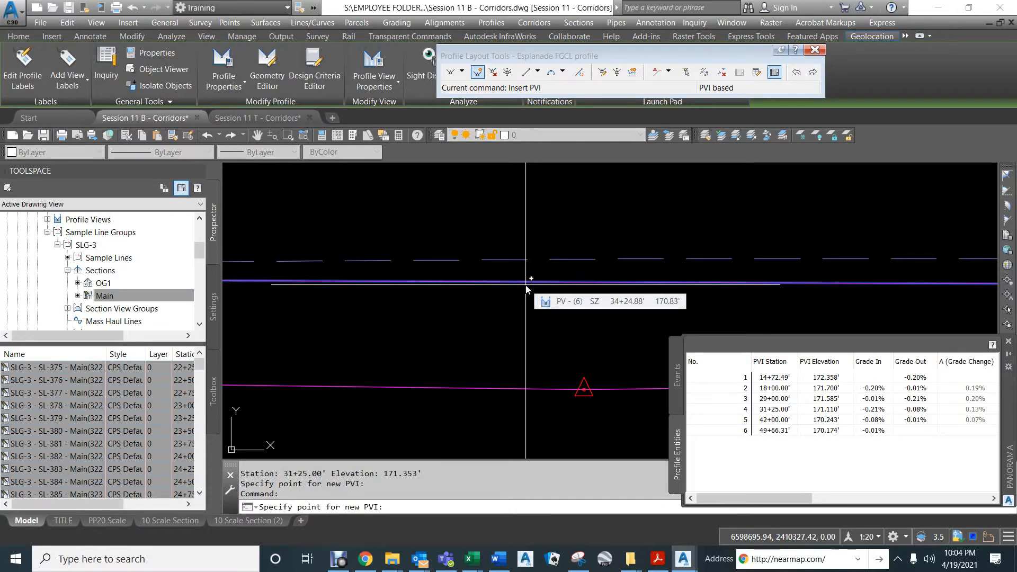
text(app)
key(Return)
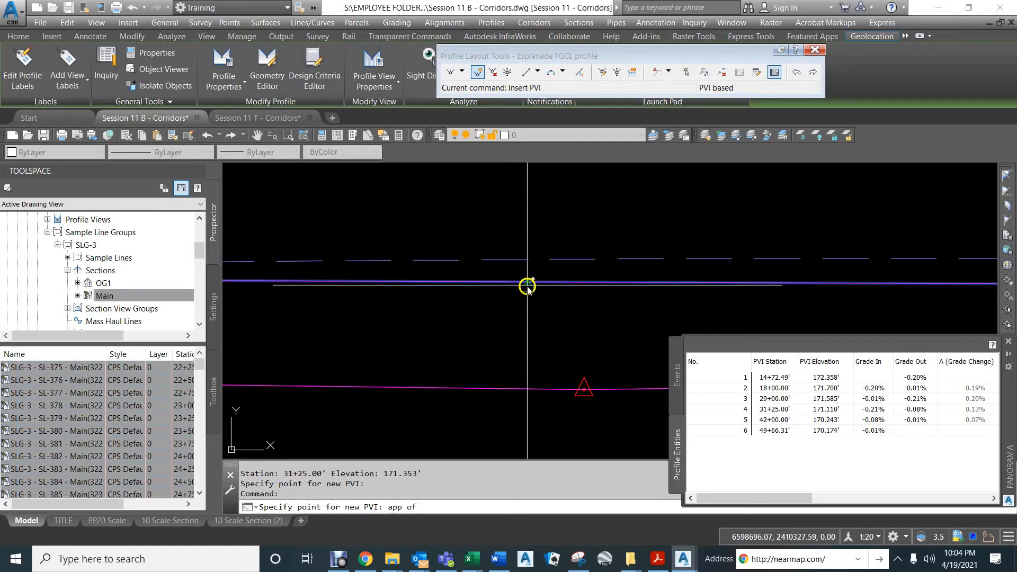
click(529, 285)
Step: Insert a PVI at station 36+25, above the lower profile line's next high point, using an apparent intersection snap
scroll(561, 318, down, 2)
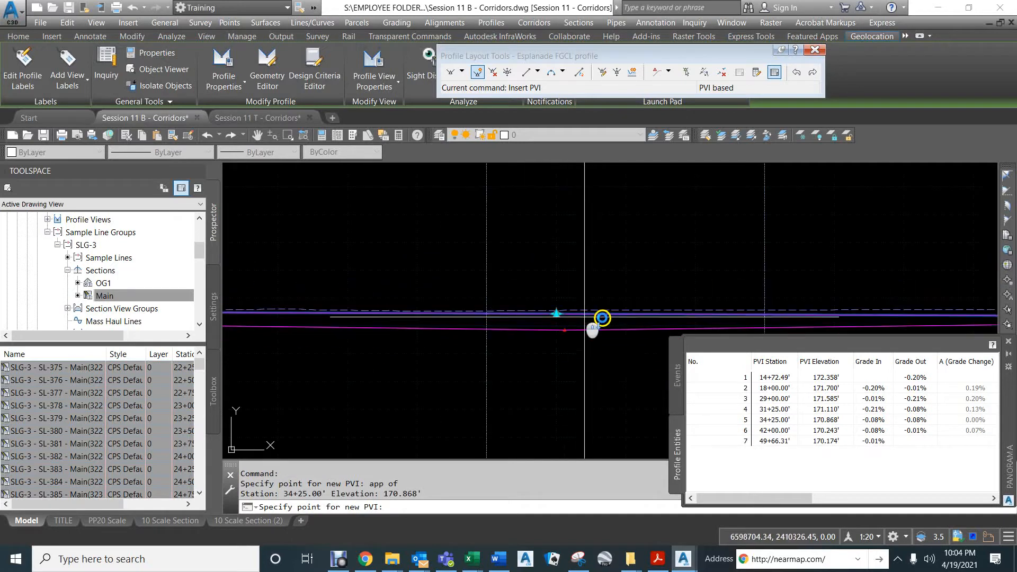
middle_drag(602, 318, 272, 268)
middle_drag(718, 263, 466, 268)
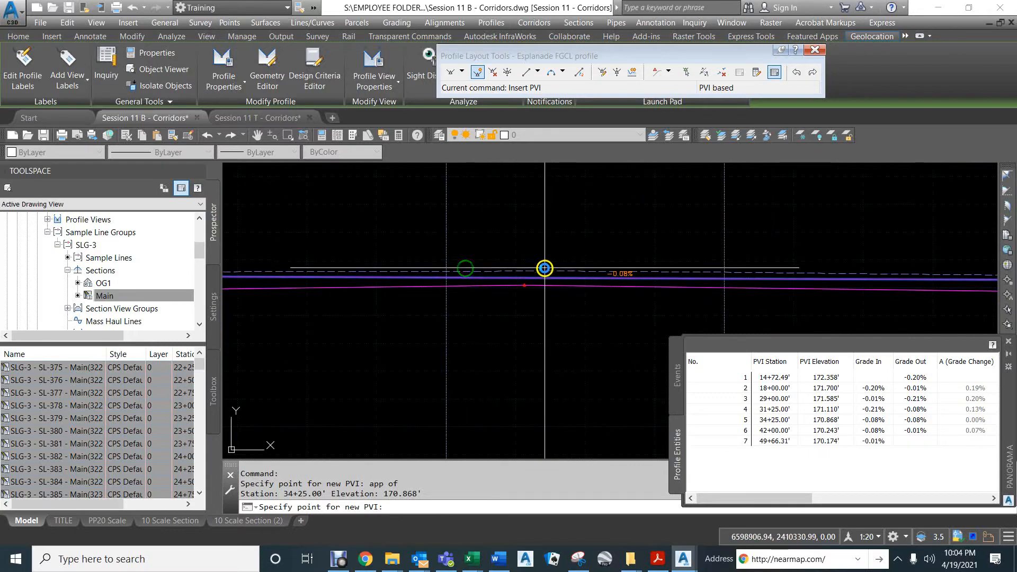
scroll(524, 282, up, 3)
scroll(488, 272, down, 3)
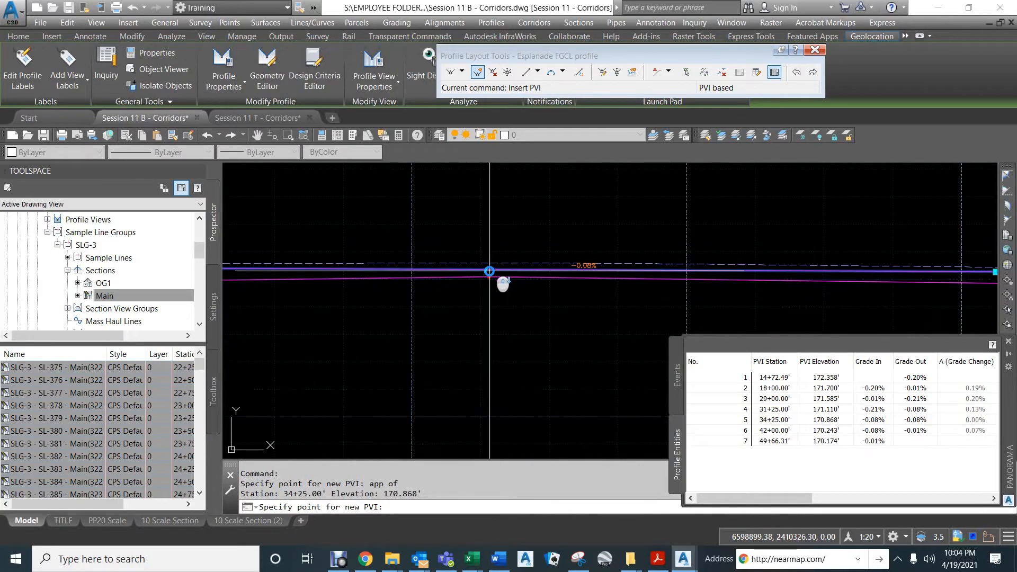
scroll(488, 271, up, 2)
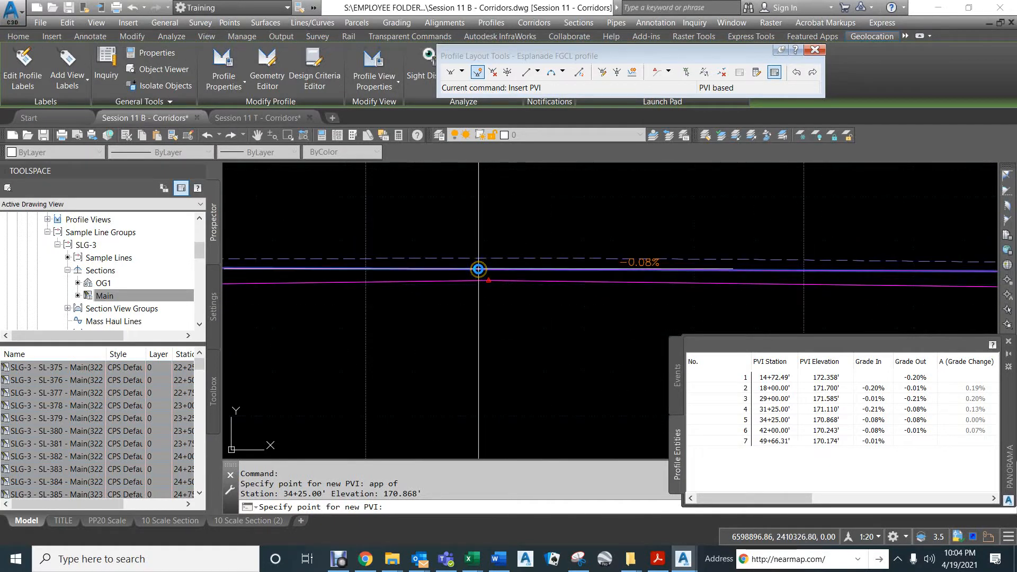
text(app of)
click(478, 269)
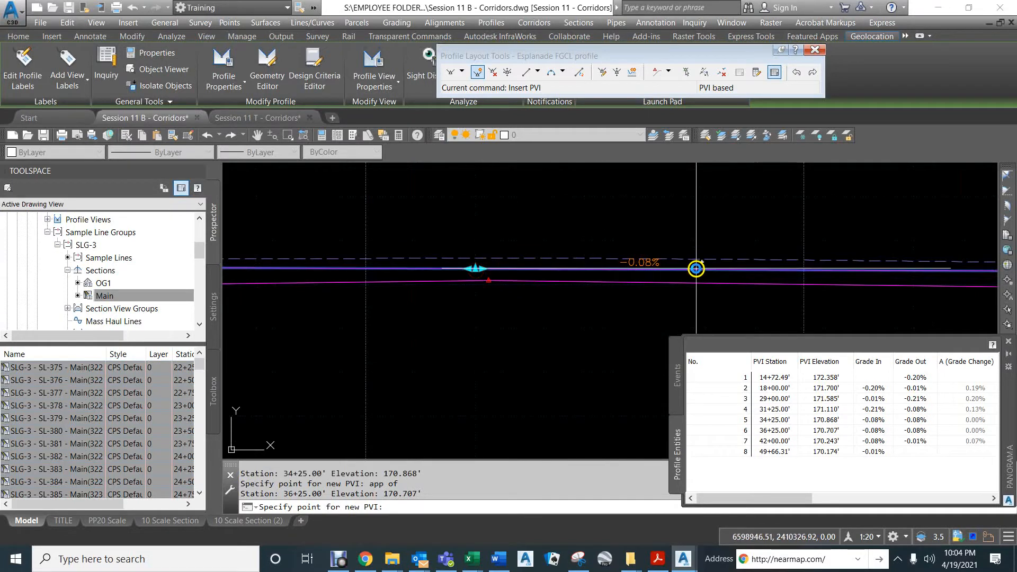
Step: Insert a PVI at station 39+25 near the lower profile line's next low point with an apparent intersection snap, and end PVI insertion
middle_drag(697, 268, 244, 224)
middle_drag(692, 239, 307, 247)
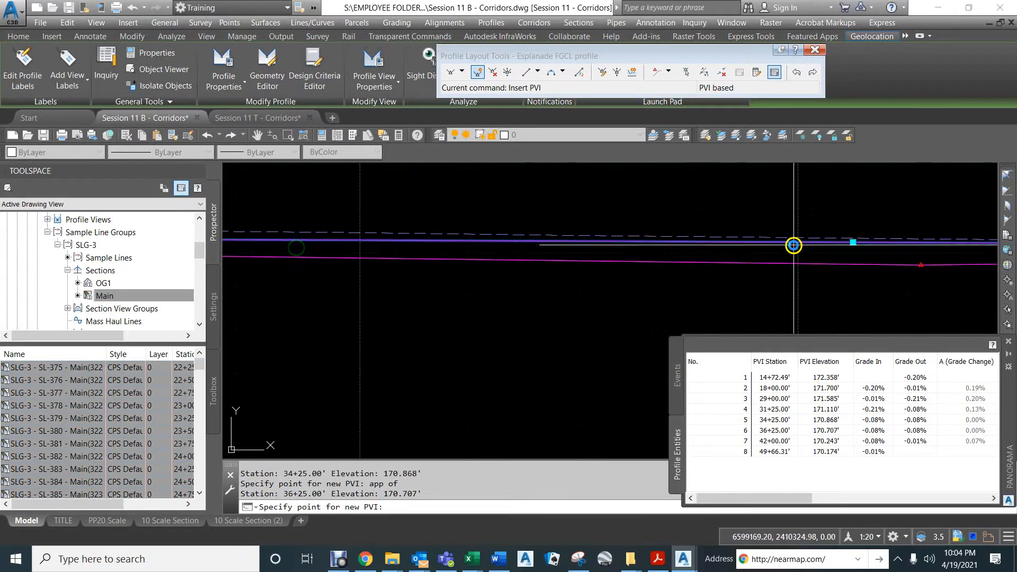
middle_drag(794, 243, 406, 250)
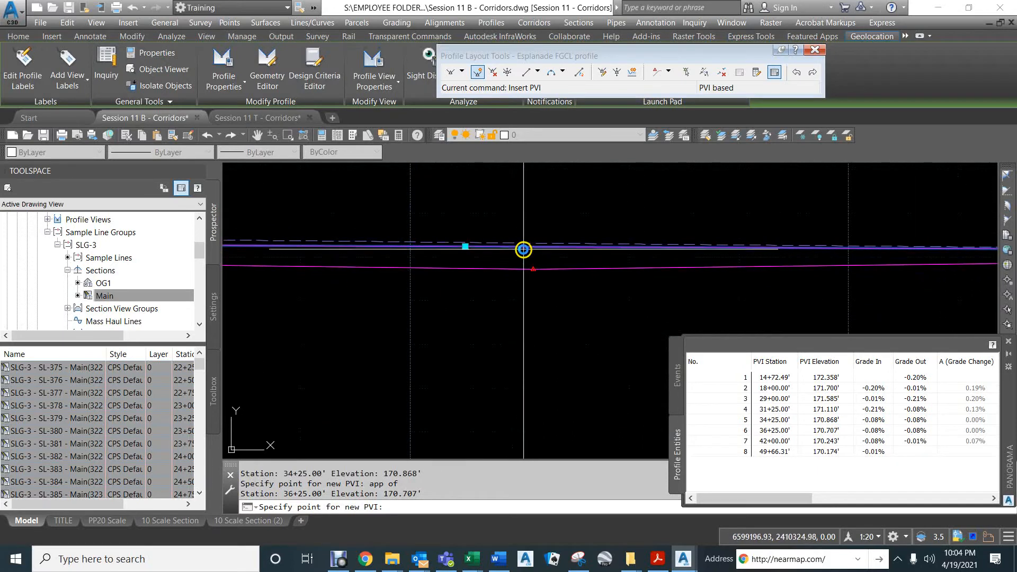
scroll(522, 246, up, 2)
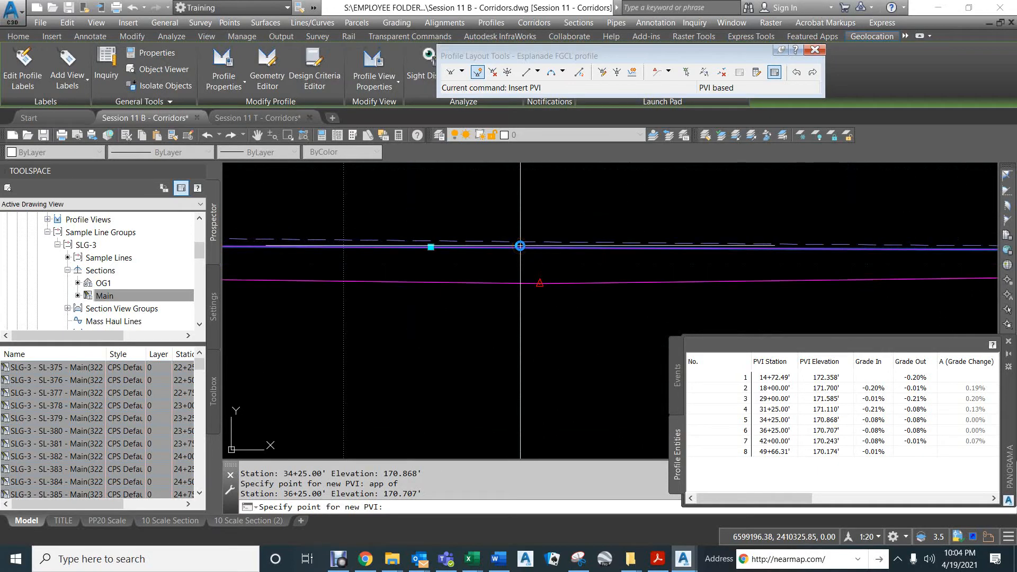
click(520, 246)
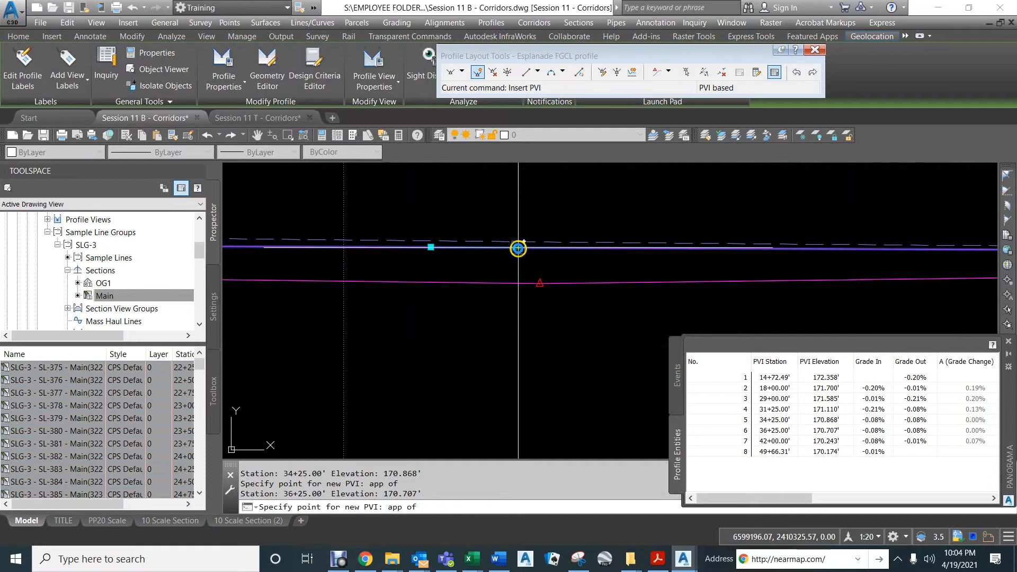
scroll(577, 252, down, 3)
middle_drag(783, 251, 274, 230)
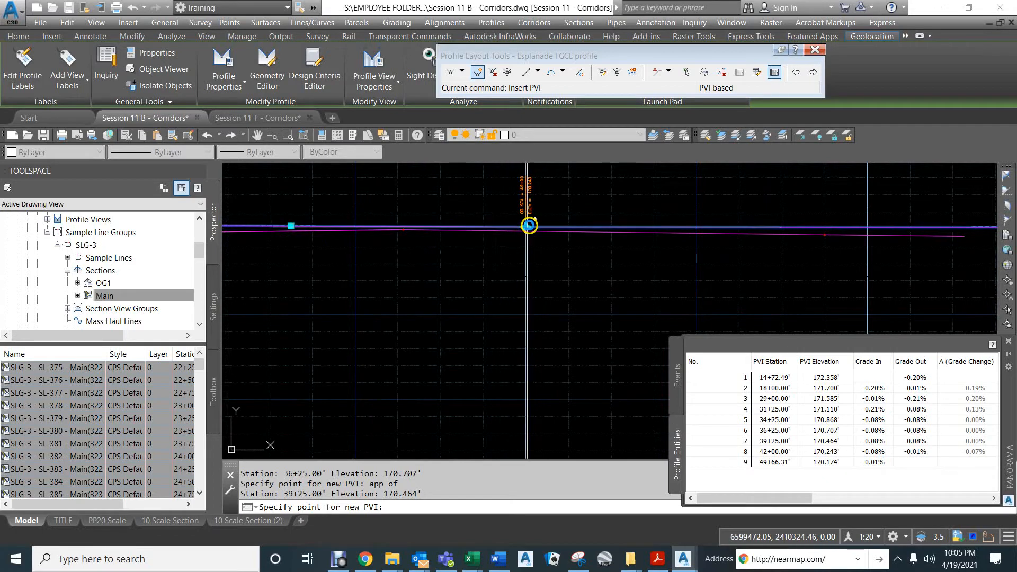
key(Return)
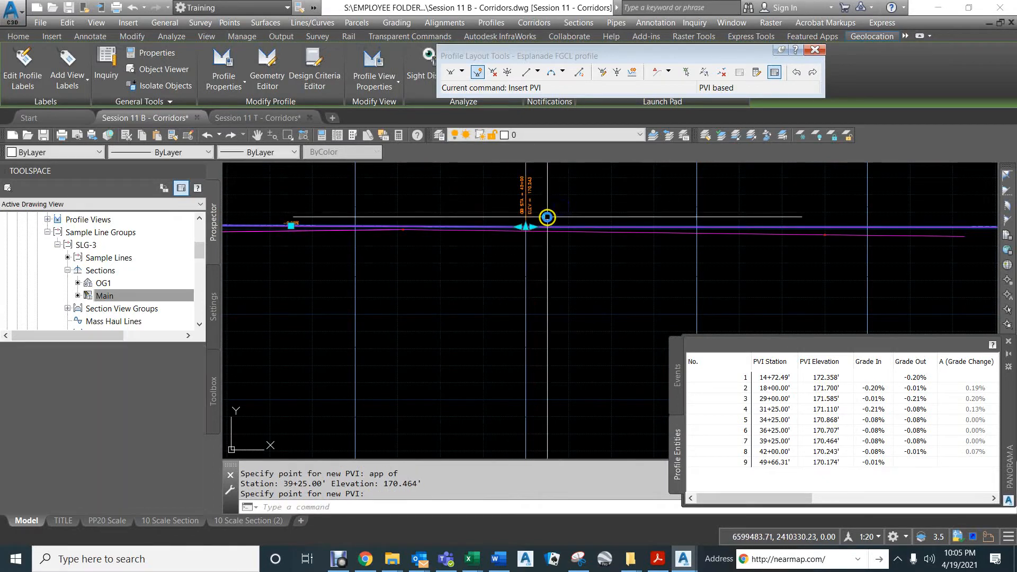
Step: Move the PVI at station 42+00 back to station 41+25 near the lower line's high point, using a nearest snap
click(524, 229)
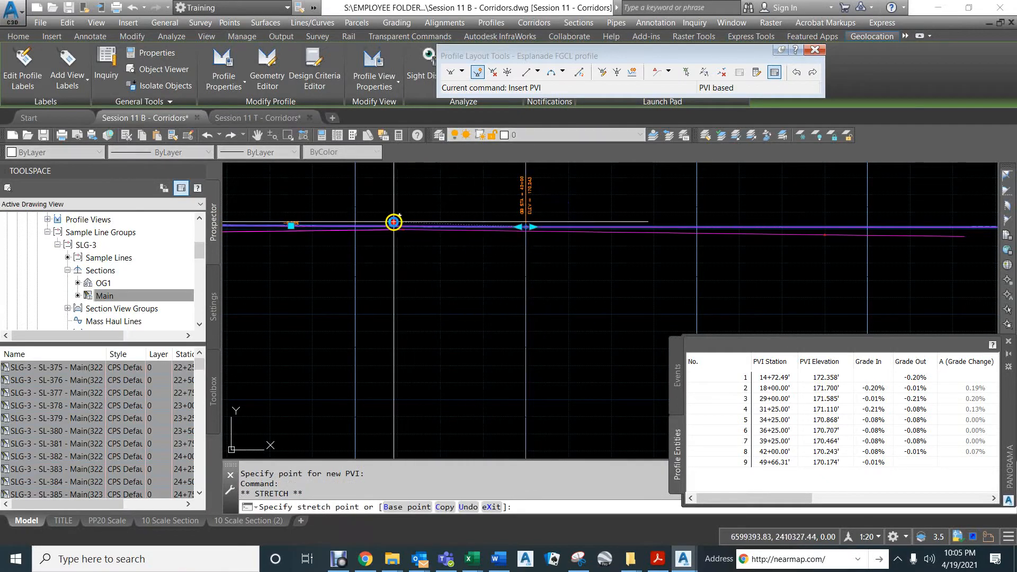
scroll(403, 230, up, 4)
text(n)
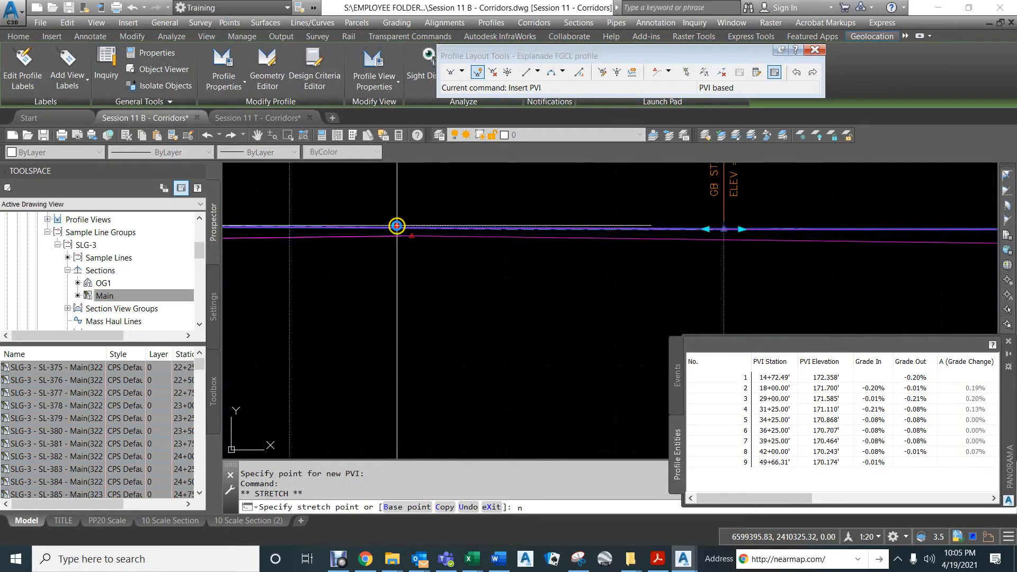
text(ea)
key(space)
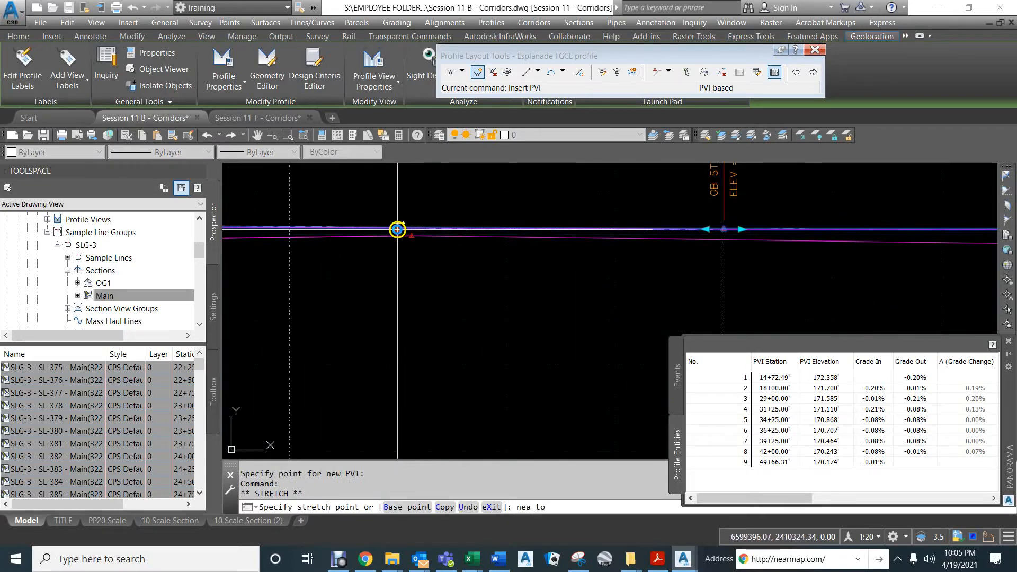
click(397, 229)
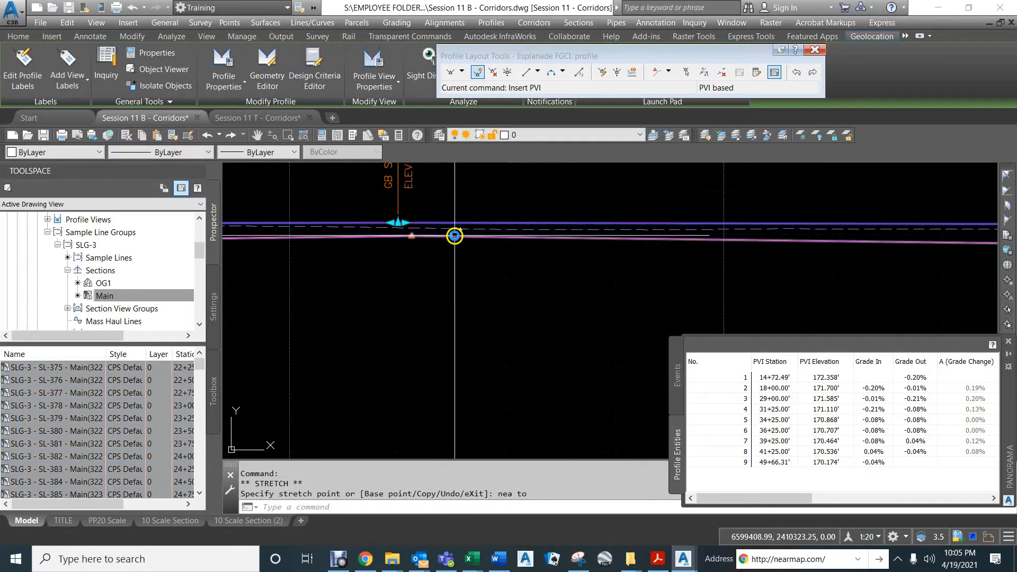
Step: Insert a PVI at station 44+50, near the end of the lower profile line, using an apparent intersection snap
scroll(454, 235, down, 5)
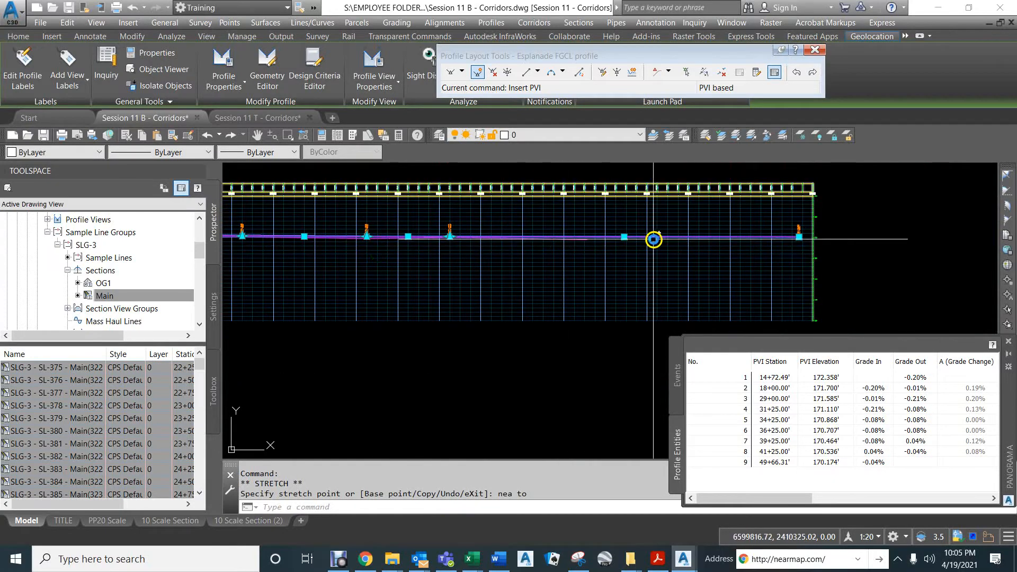
scroll(595, 241, up, 5)
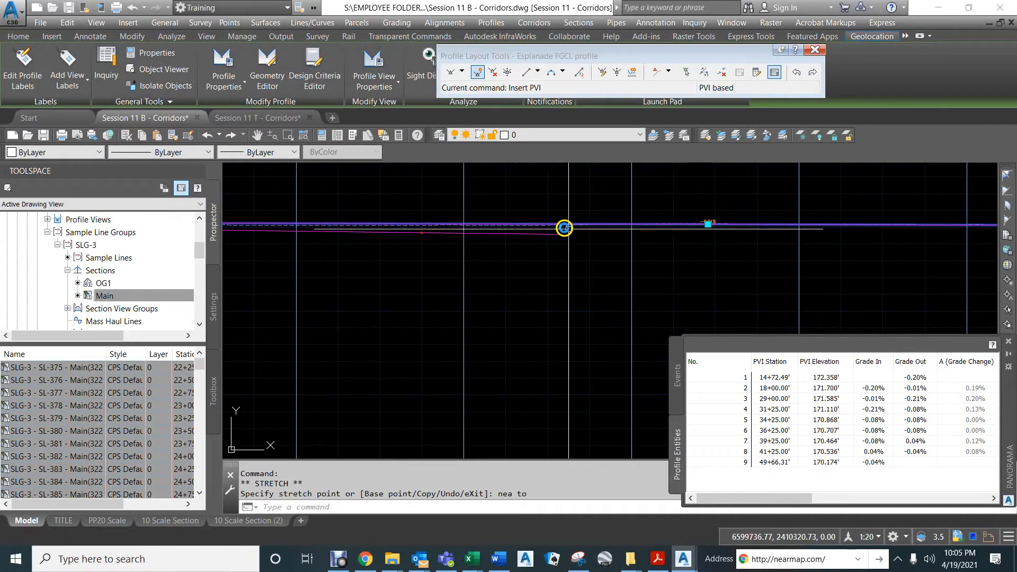
scroll(567, 230, up, 3)
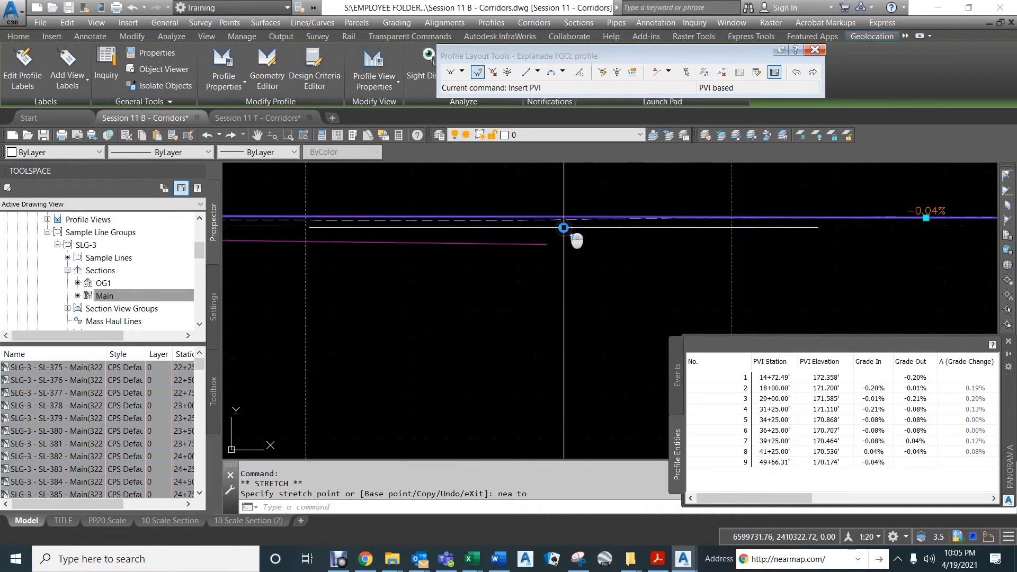
click(491, 72)
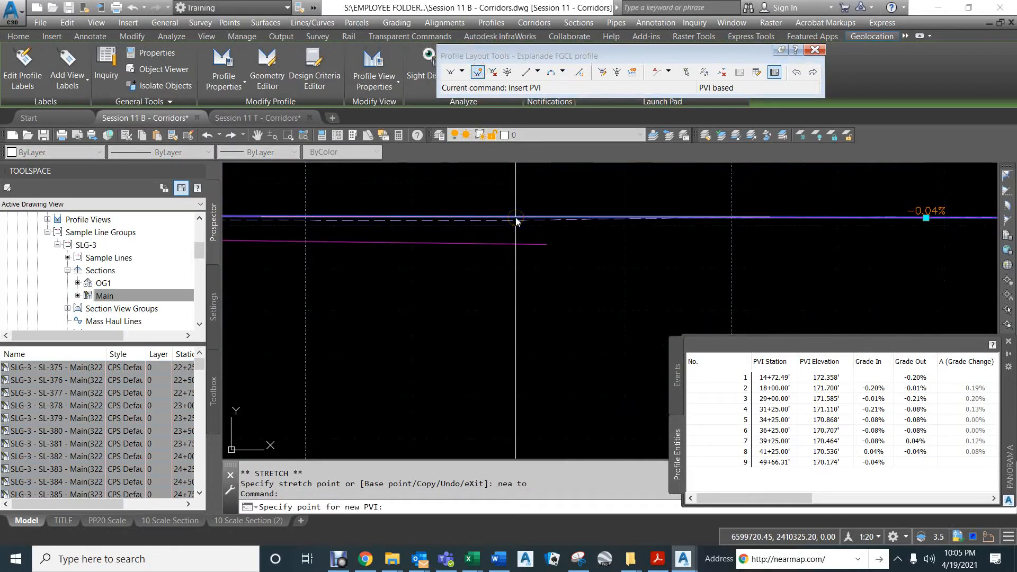
text(app)
key(Return)
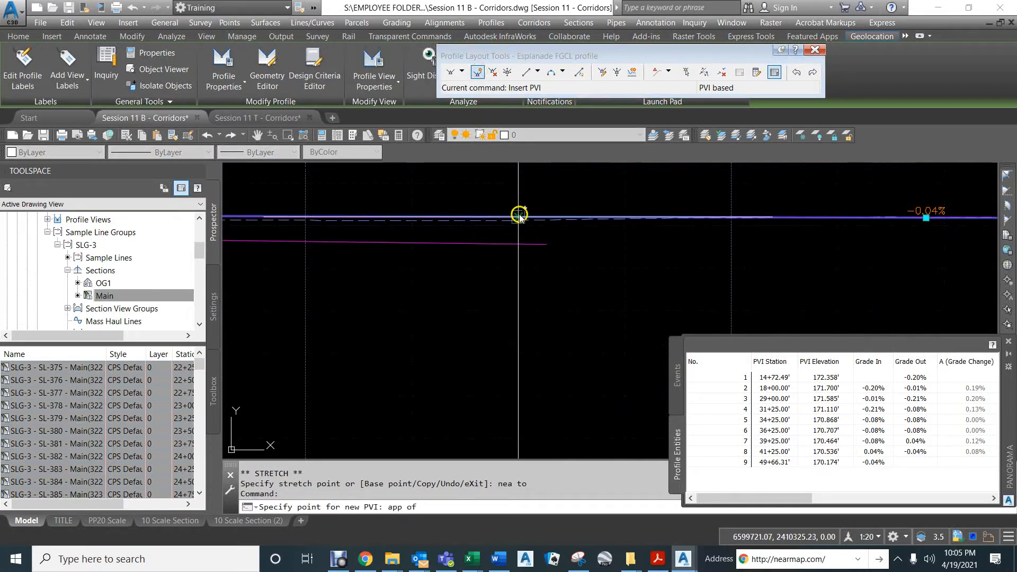
click(518, 216)
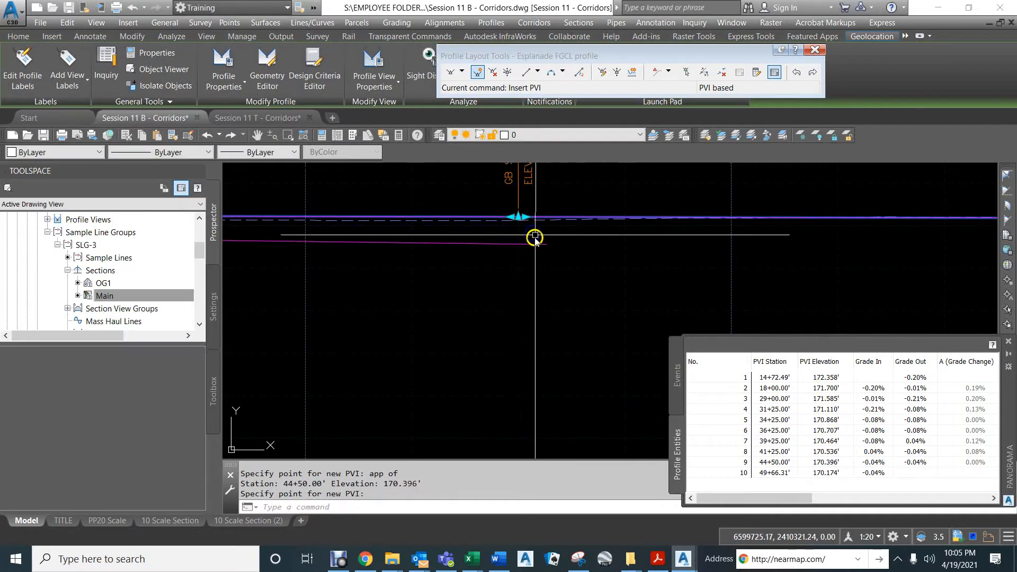
Step: Set the grade out of the PVI at station 31+25 to -0.25%
scroll(517, 259, down, 5)
middle_drag(335, 286, 566, 284)
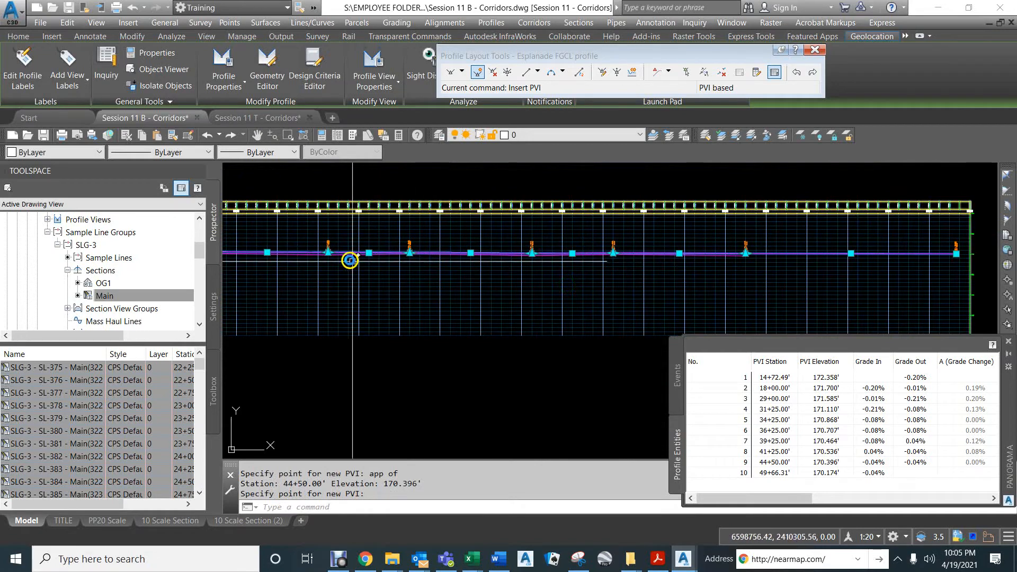
scroll(352, 260, up, 6)
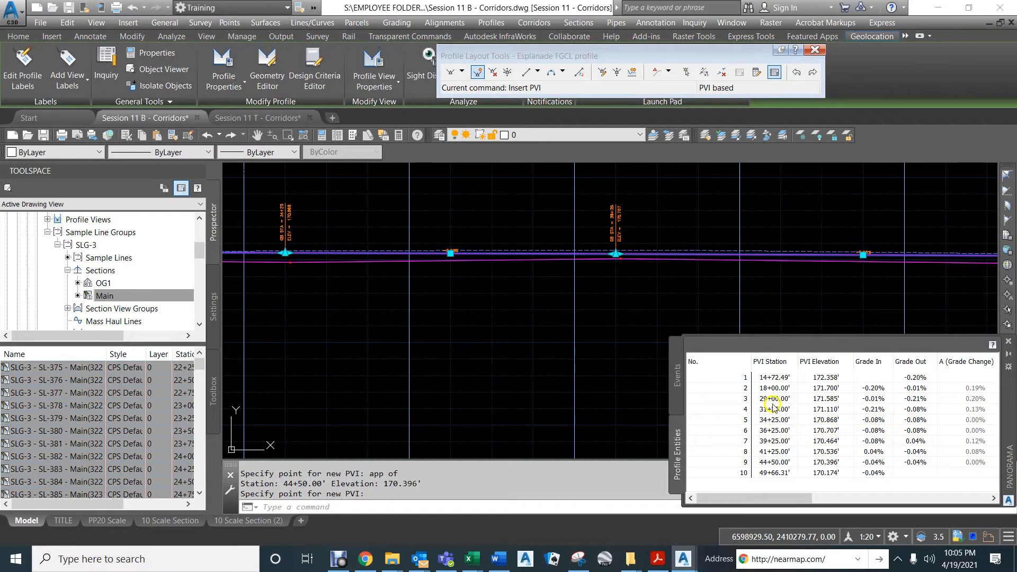
click(878, 410)
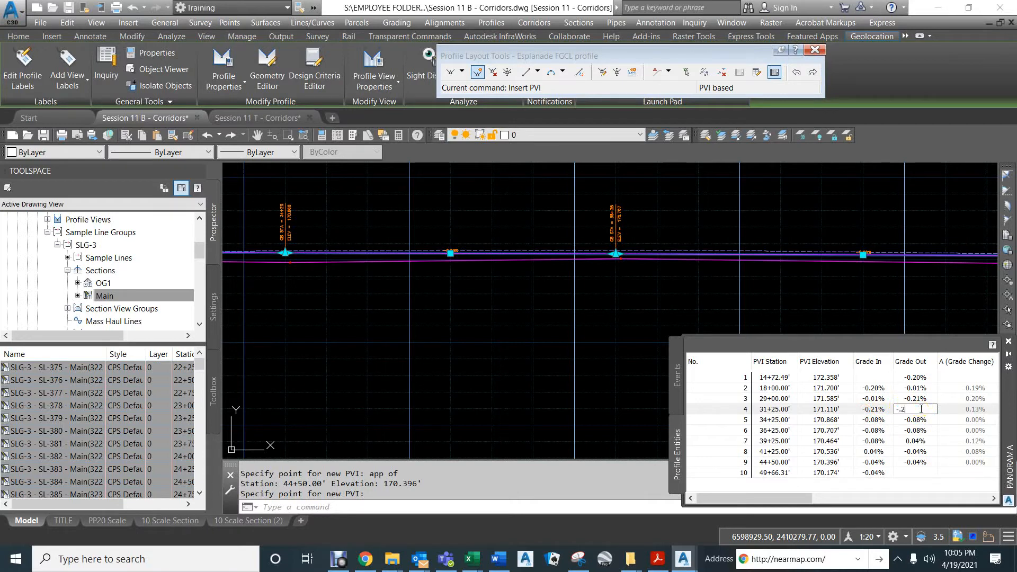
key(Return)
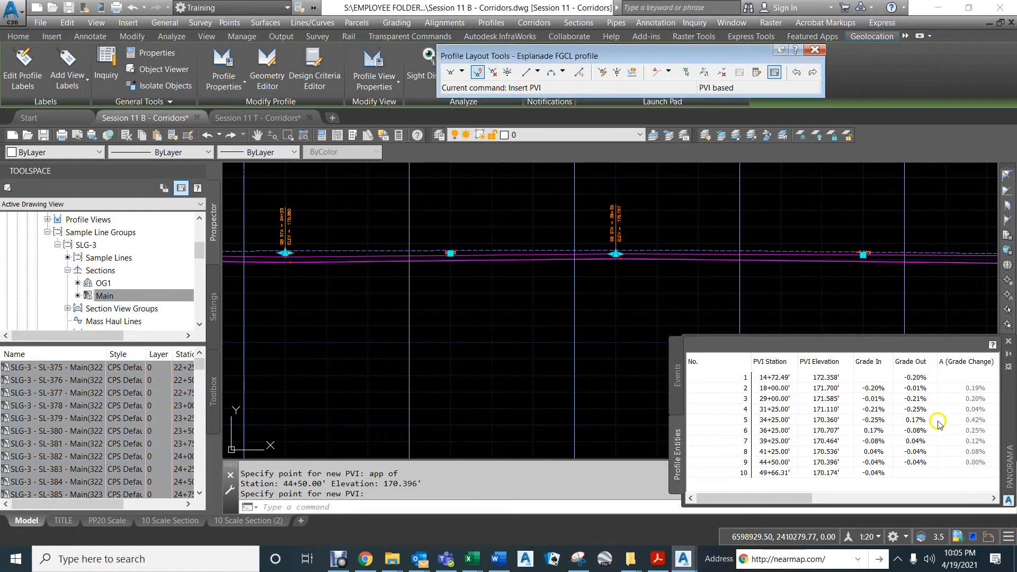
Step: Set the grade out to 0.25% at the station 34+25 PVI and to -0.25% at the station 36+25 PVI
click(916, 419)
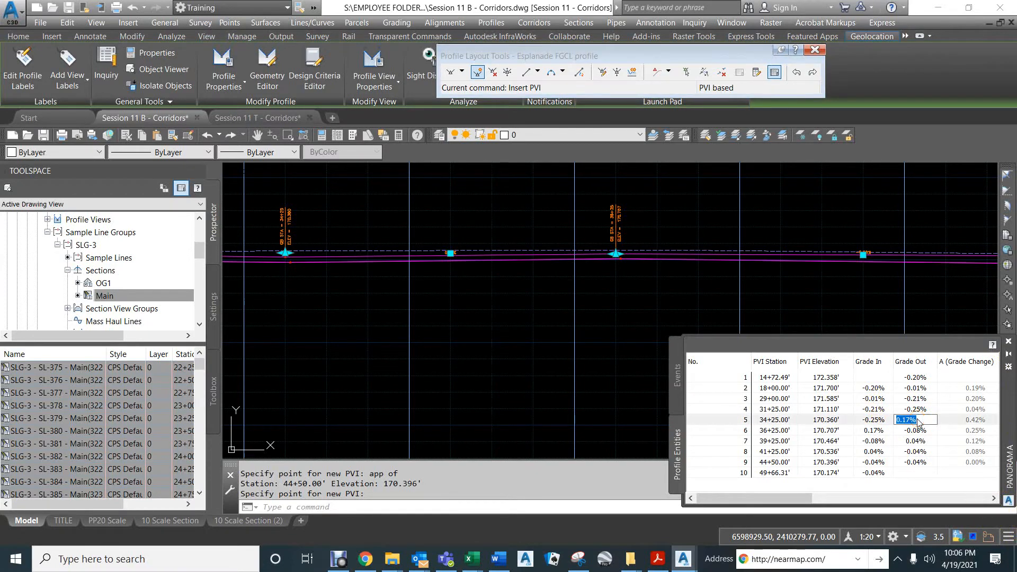
text(.25)
key(Return)
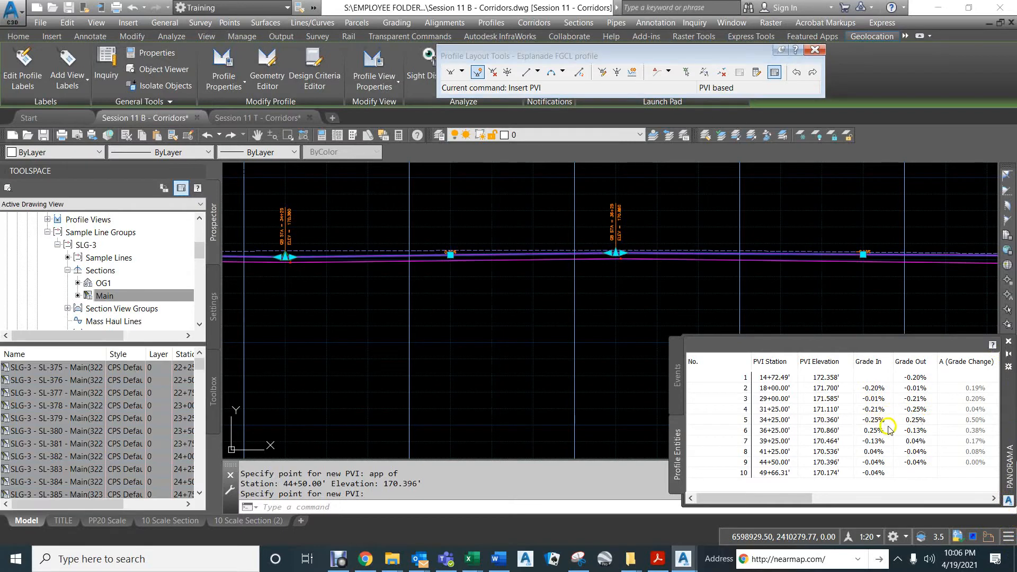
click(917, 430)
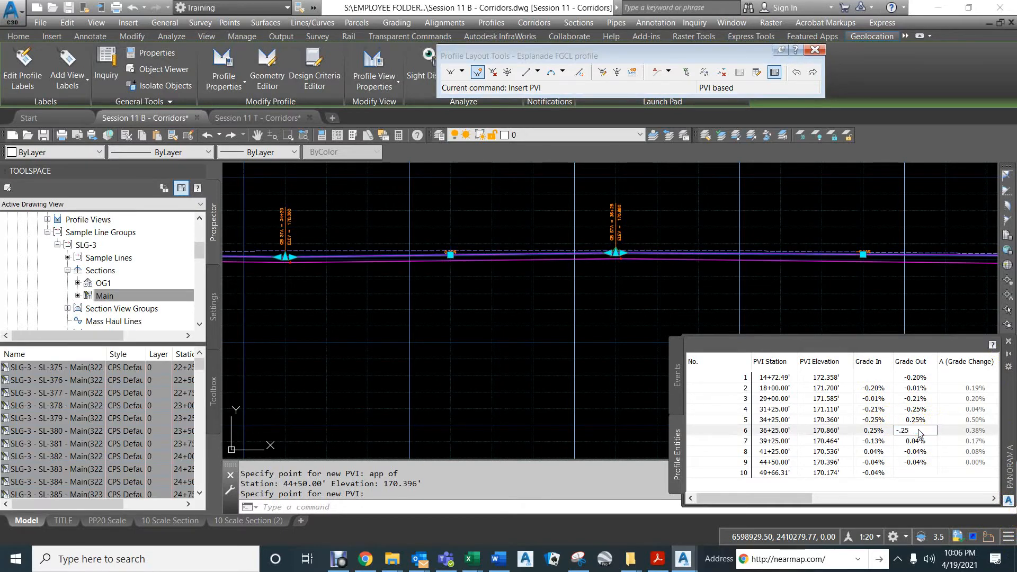
key(Return)
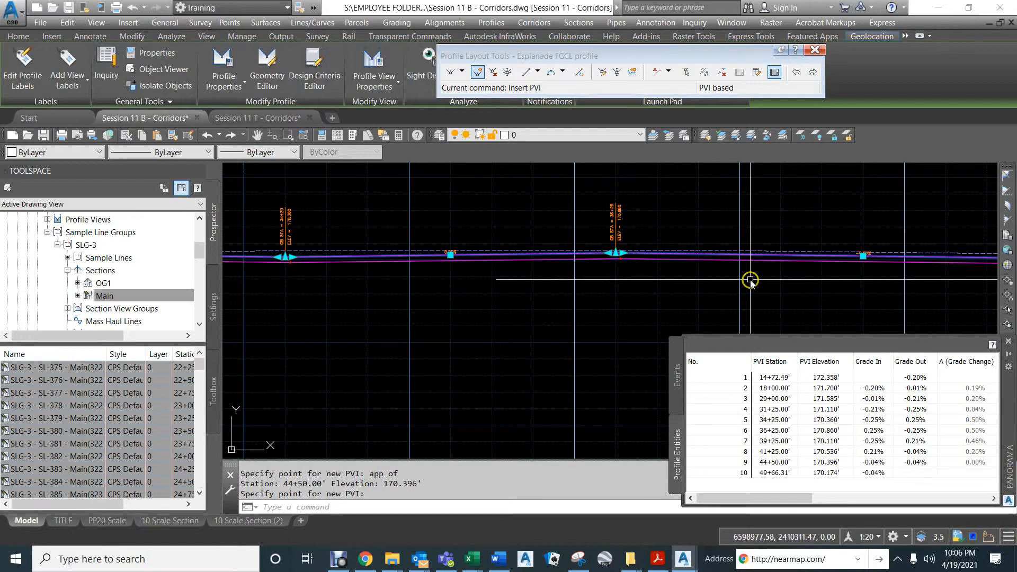
Step: Set the grade out to 0.25% at the station 39+25 PVI and to -0.25% at the station 41+25 PVI
middle_drag(750, 280, 239, 256)
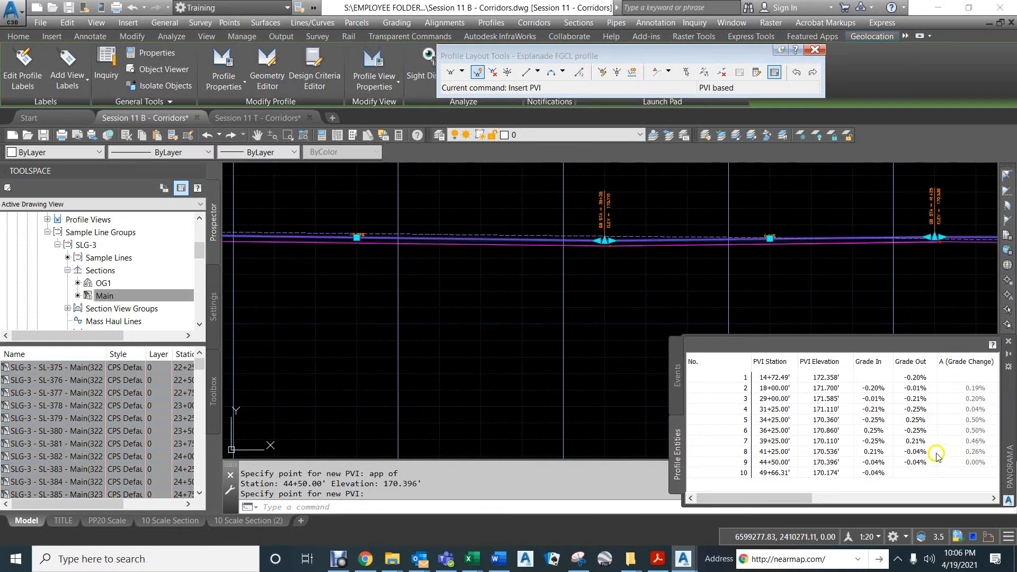
click(918, 441)
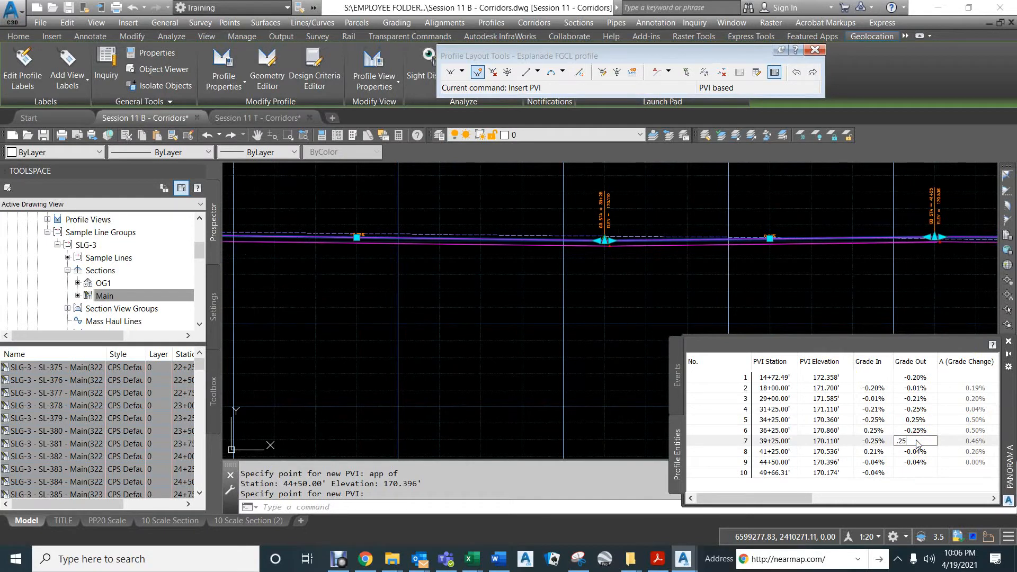
click(915, 452)
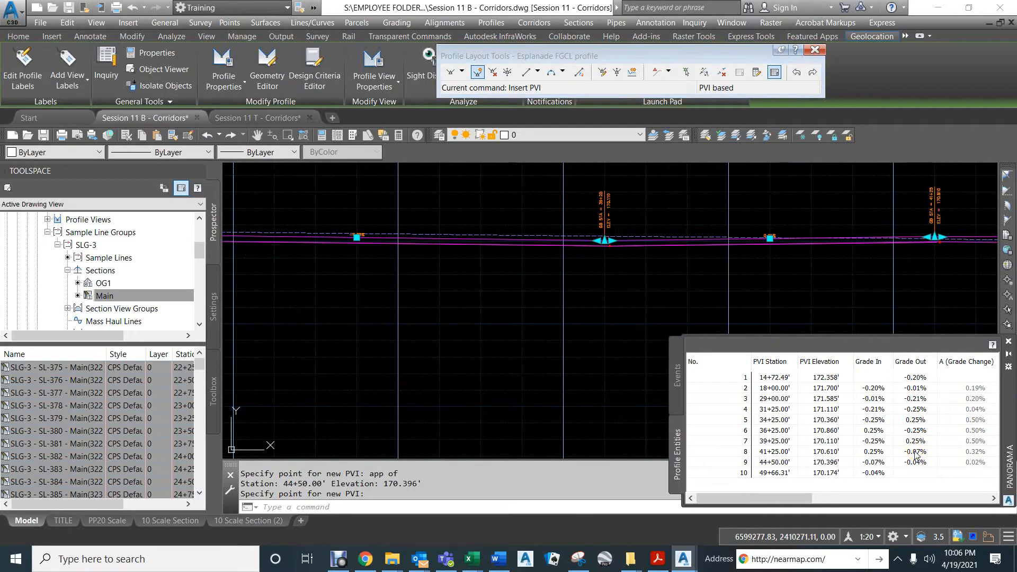
click(915, 452)
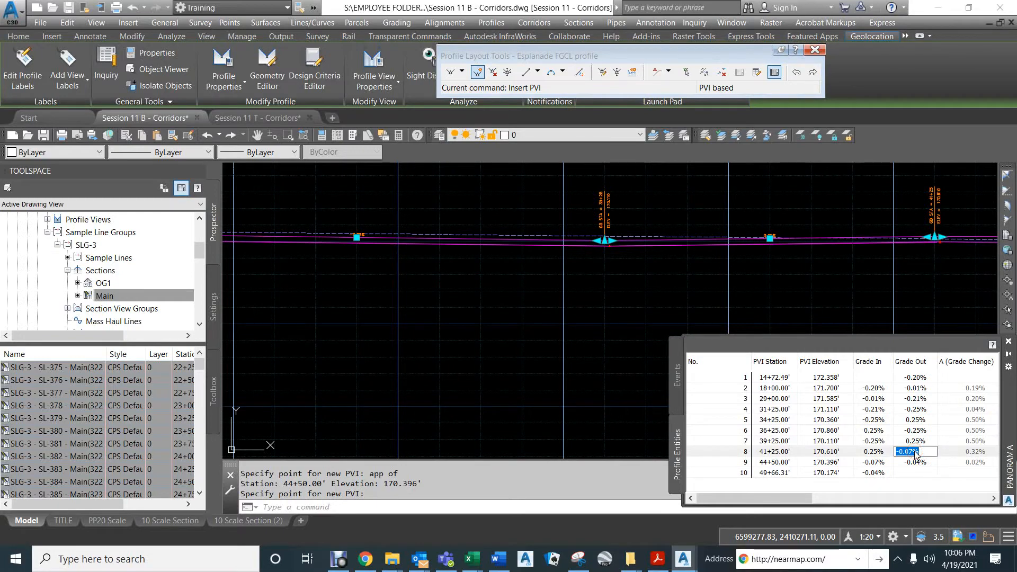
text(-.25)
key(Return)
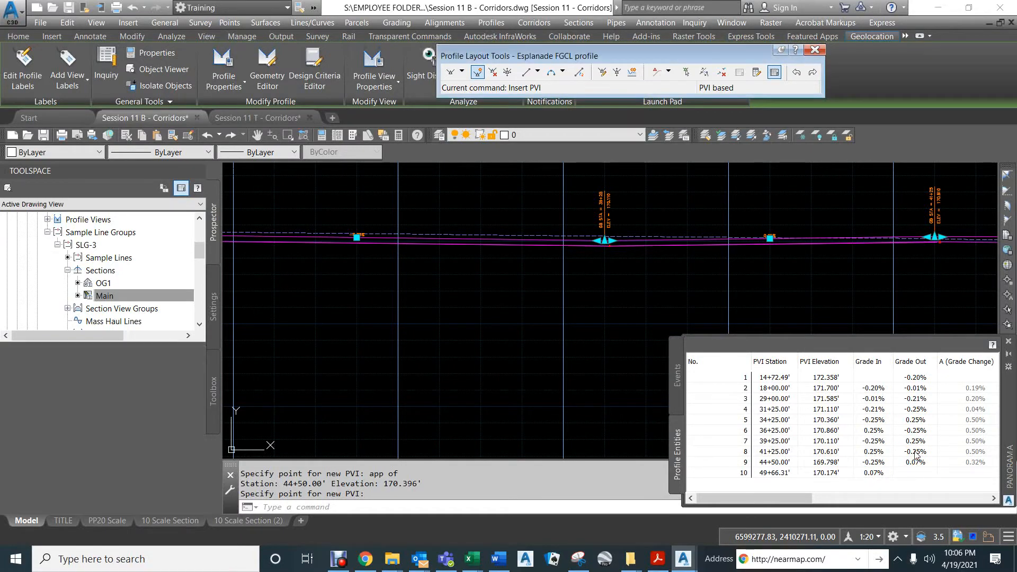
Step: Check the reshaped profile up to station 44+50 and close the Profile Layout Tools
middle_drag(774, 277, 513, 275)
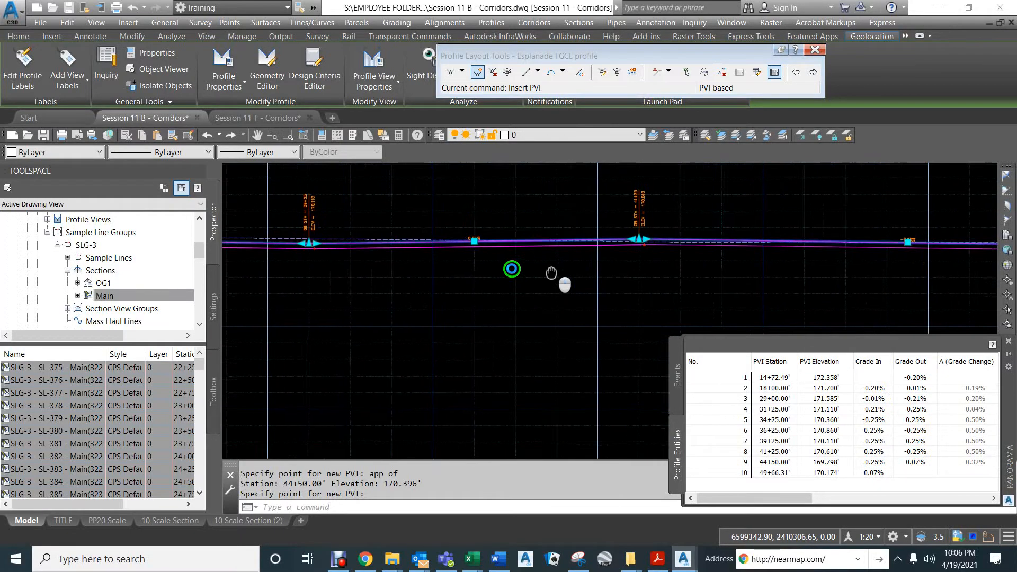
middle_drag(747, 275, 307, 278)
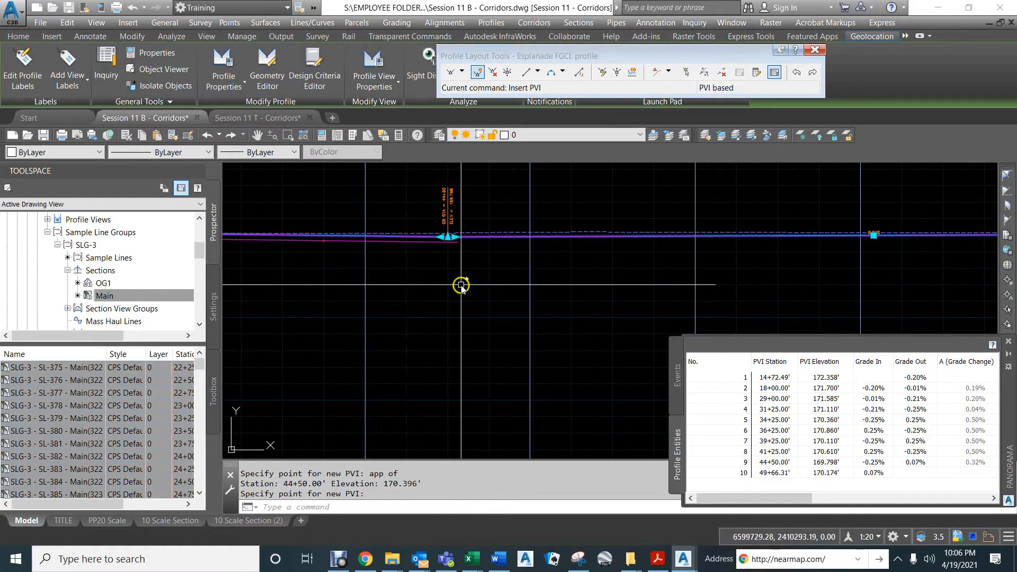
click(815, 49)
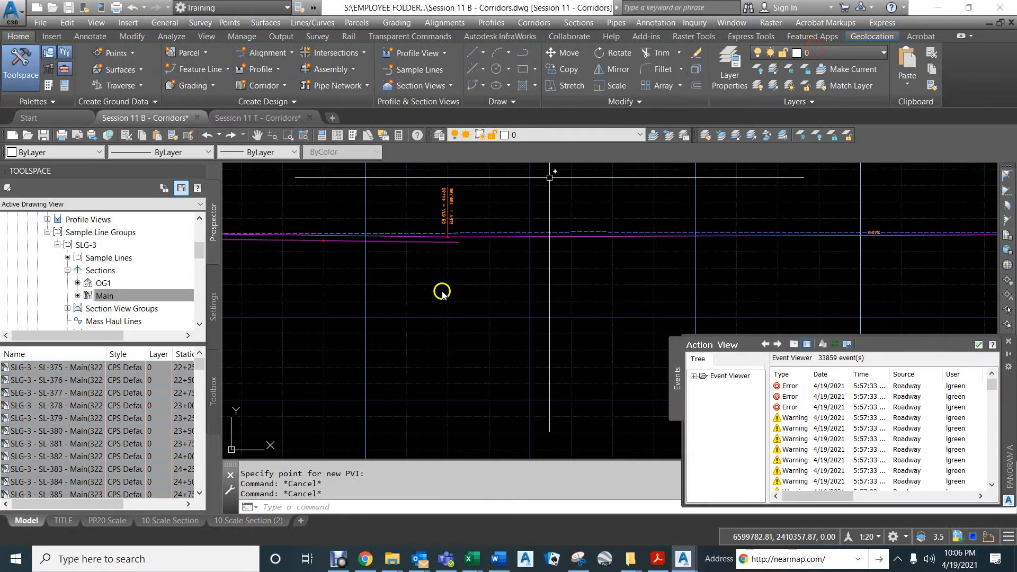
Step: Examine the lane cross slopes in the section views from station 28+75 to 29+50
scroll(442, 292, down, 5)
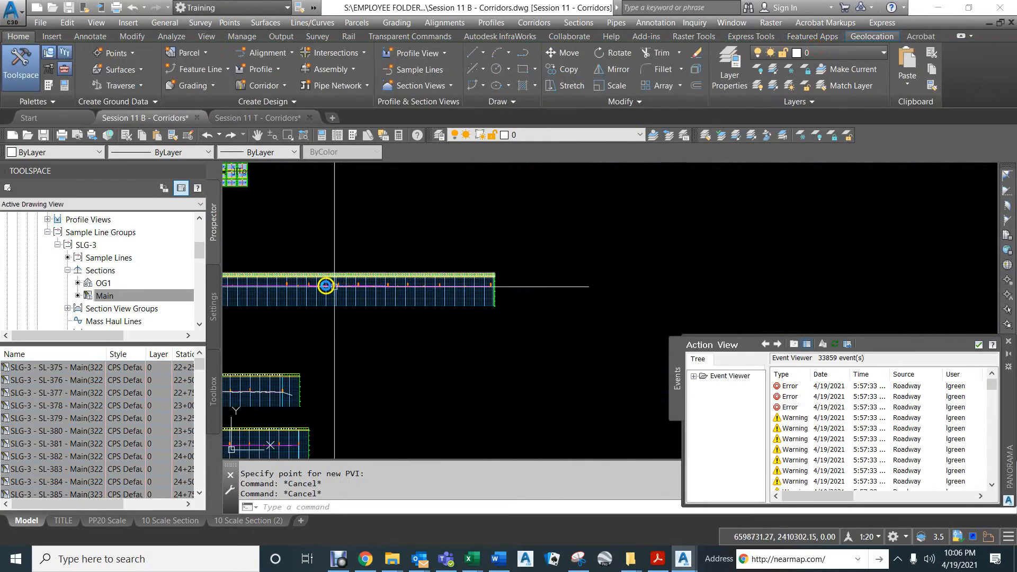
scroll(312, 288, up, 6)
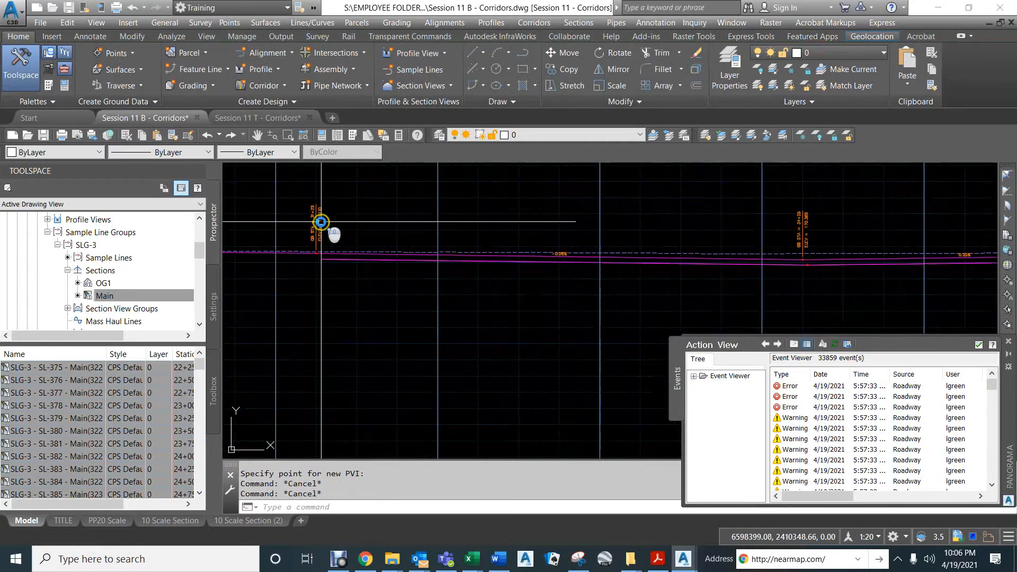
scroll(339, 238, down, 5)
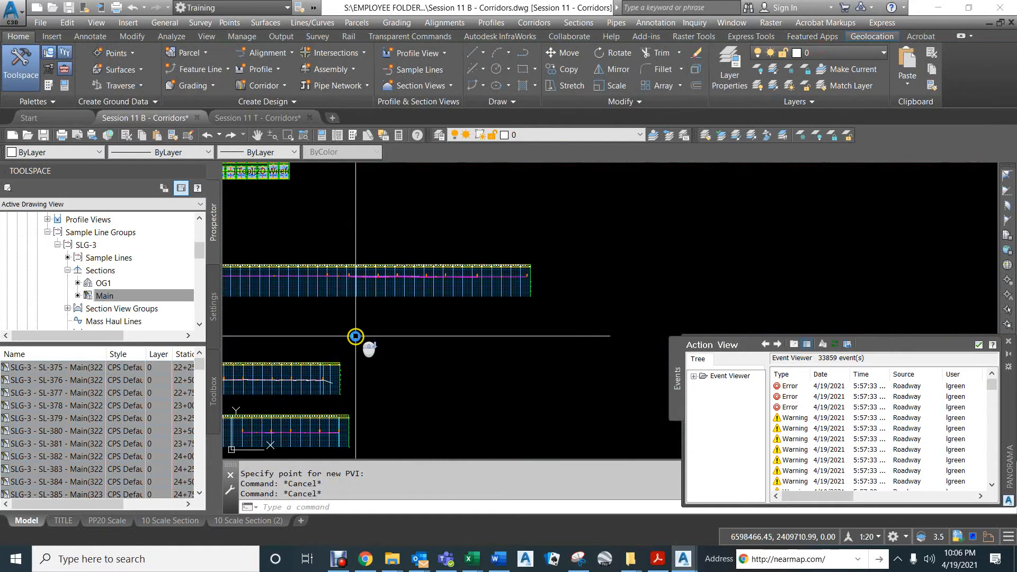
scroll(356, 336, down, 3)
scroll(315, 290, up, 5)
scroll(362, 315, up, 1)
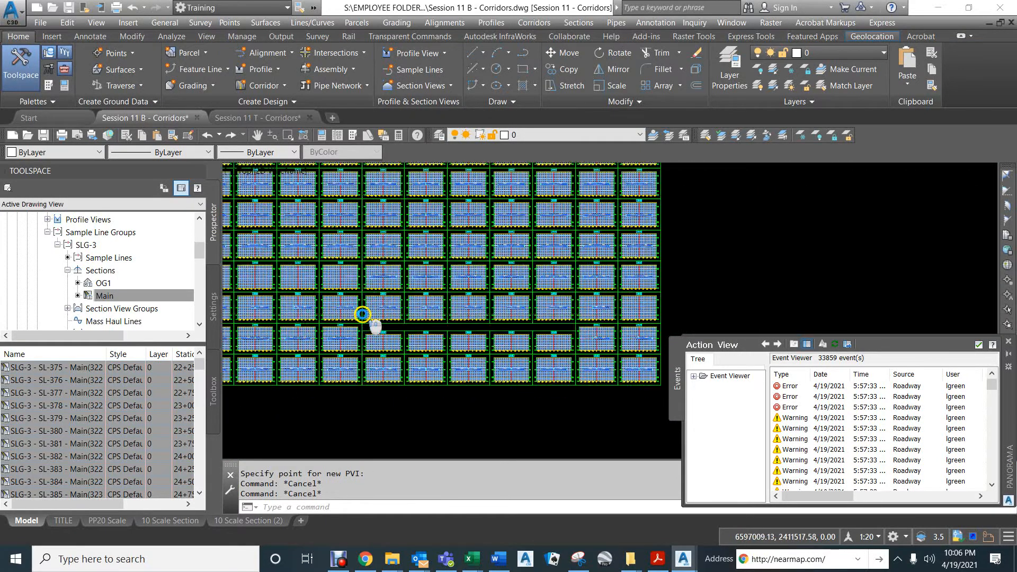
scroll(413, 243, up, 5)
scroll(428, 345, up, 1)
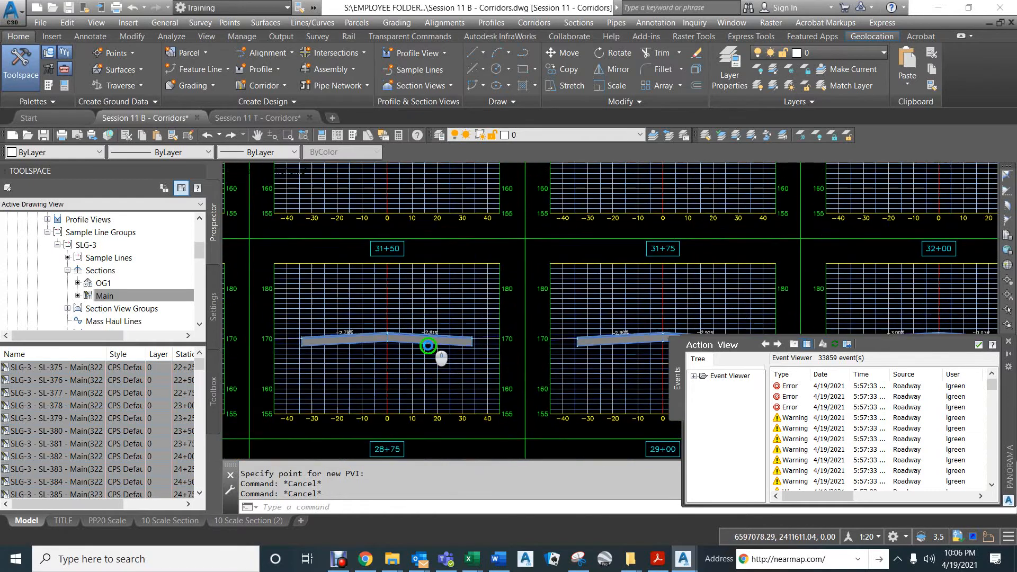
mouse_move(386, 299)
middle_down()
mouse_move(574, 249)
mouse_move(657, 279)
mouse_move(336, 199)
middle_up()
scroll(352, 200, up, 4)
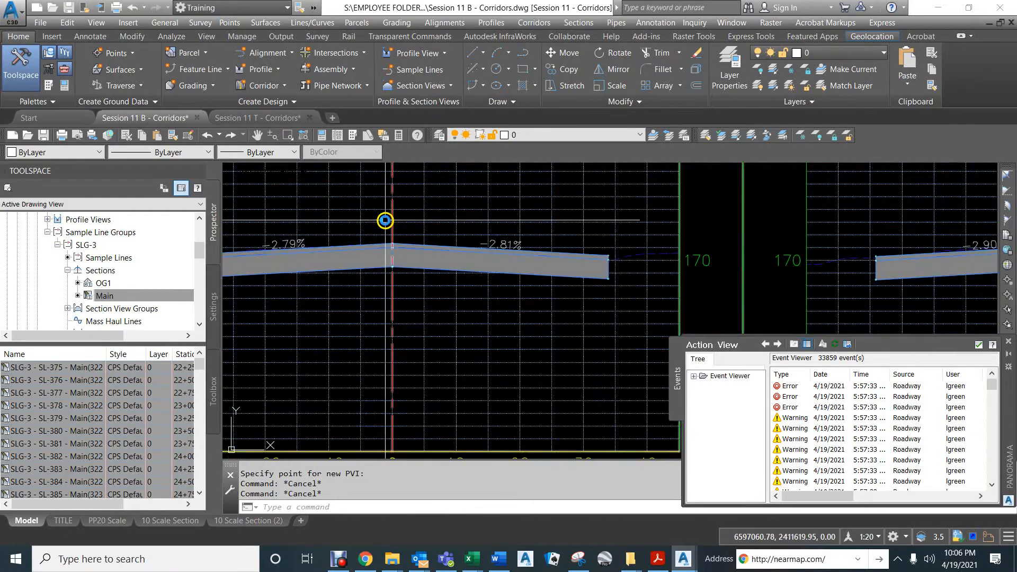
scroll(385, 220, down, 2)
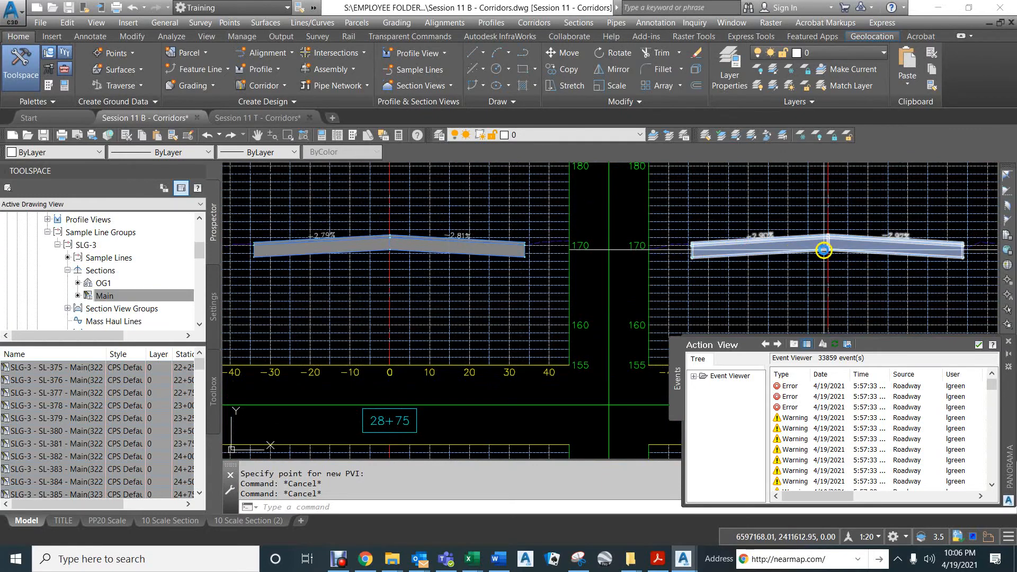
middle_drag(832, 256, 223, 246)
middle_drag(680, 249, 197, 254)
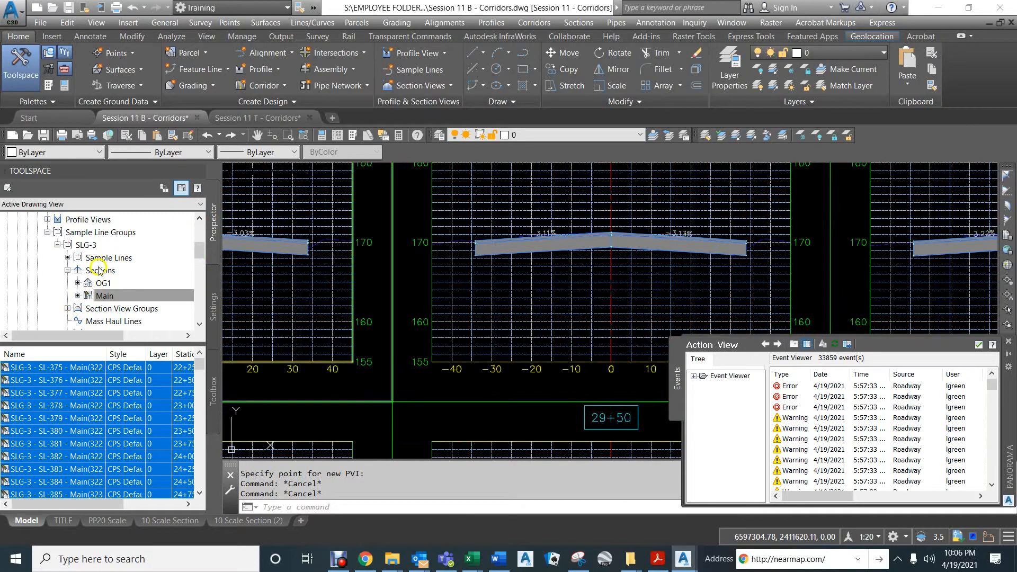
Step: Collapse the Alignments branch of the drawing tree and turn on automatic rebuilding for the Main corridor
click(47, 233)
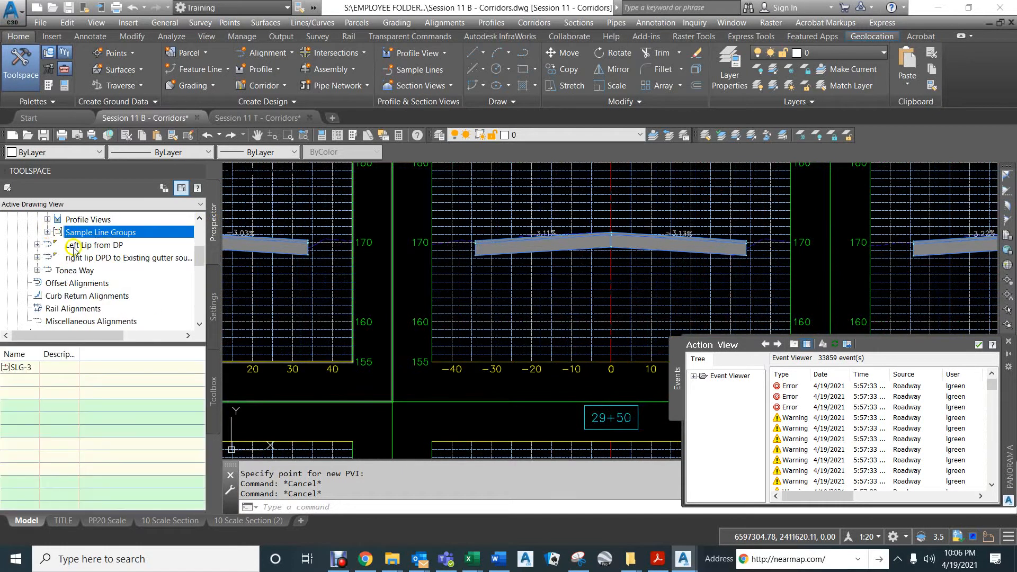
scroll(76, 254, up, 5)
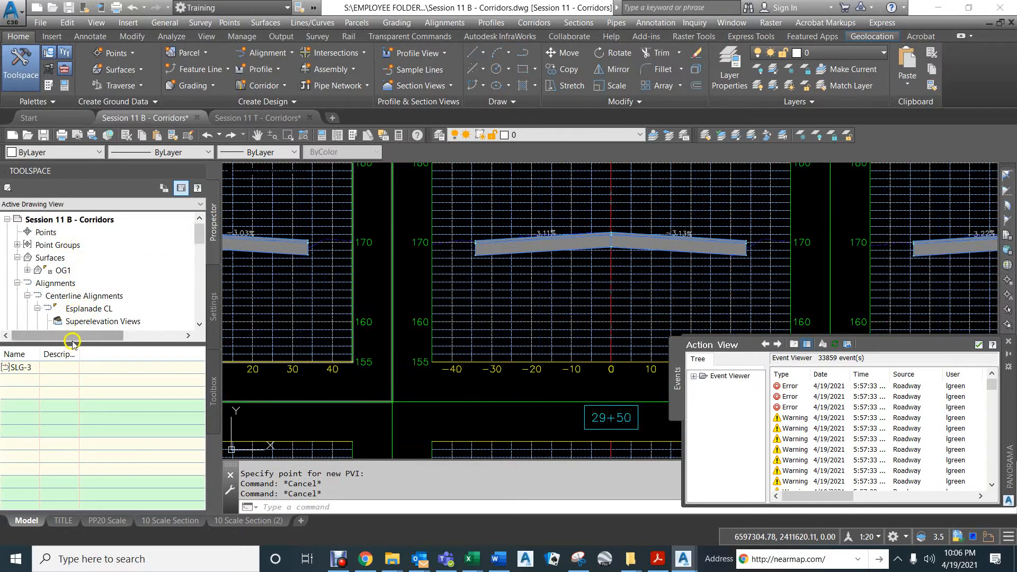
drag(69, 376, 84, 452)
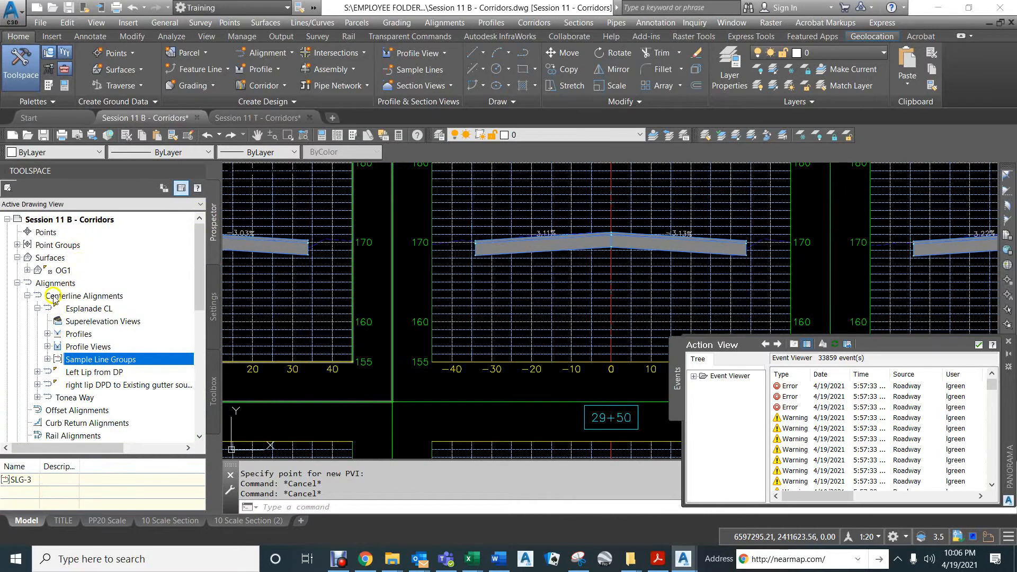
click(17, 283)
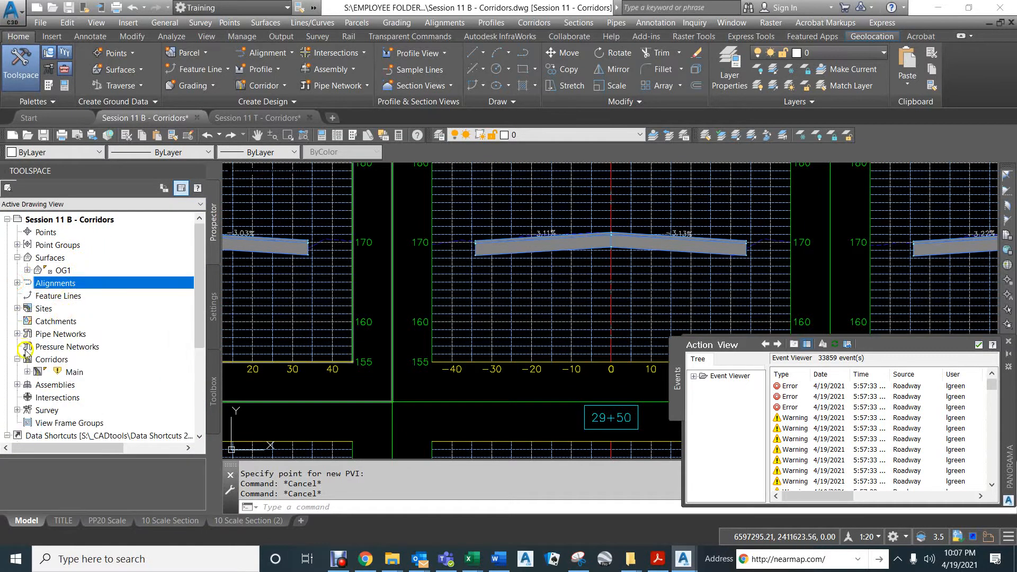
click(68, 373)
right_click(68, 374)
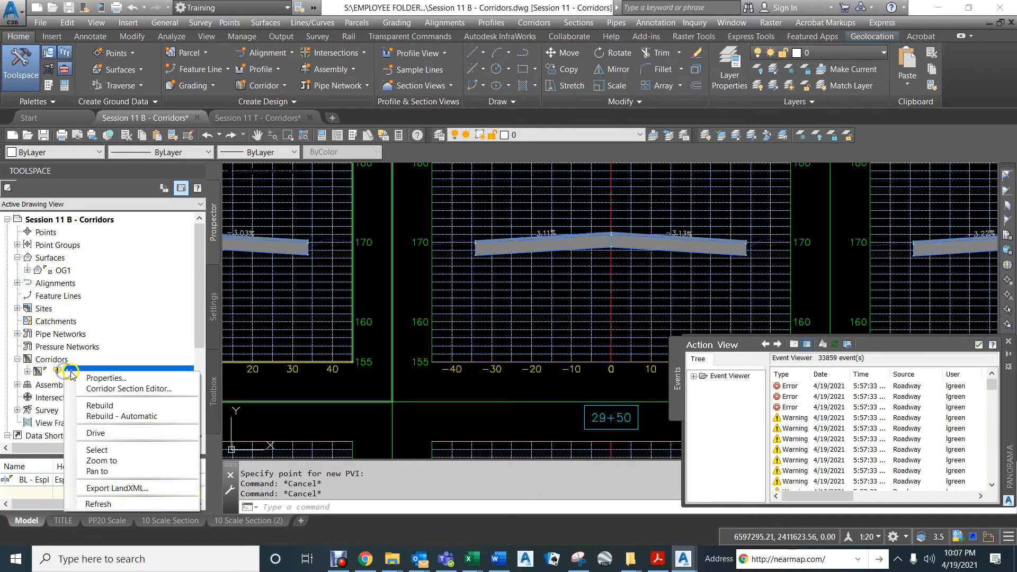
click(110, 416)
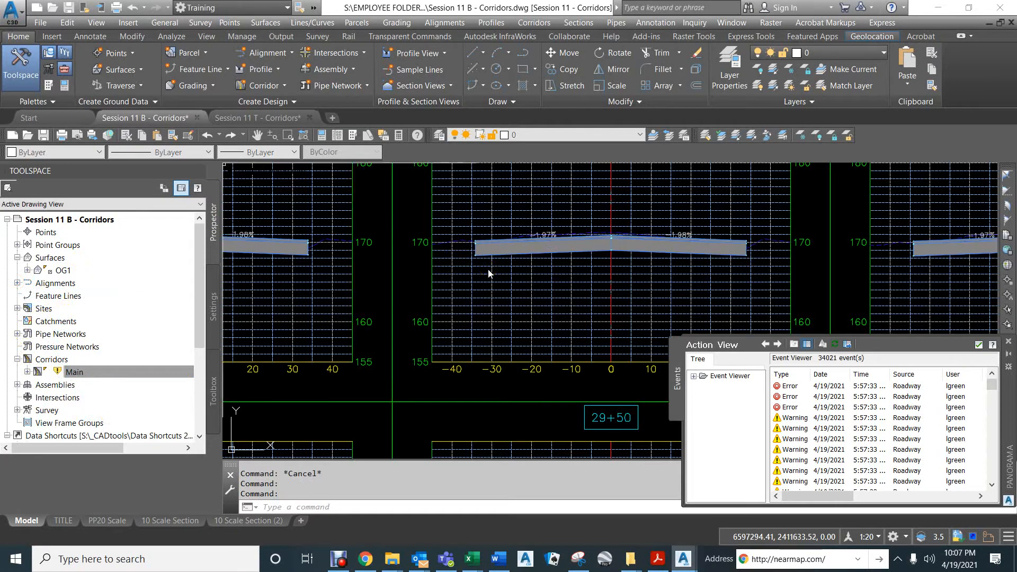
Step: Examine the Main corridor's rebuilt lane slopes in the section views between stations 28+50 and 29+75
middle_drag(382, 236, 681, 246)
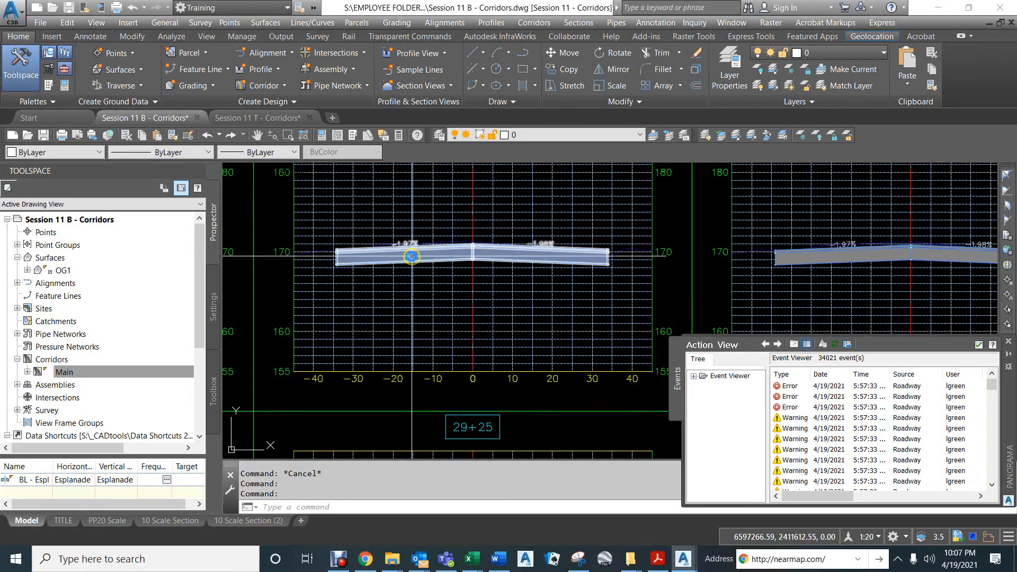
middle_drag(388, 252, 842, 265)
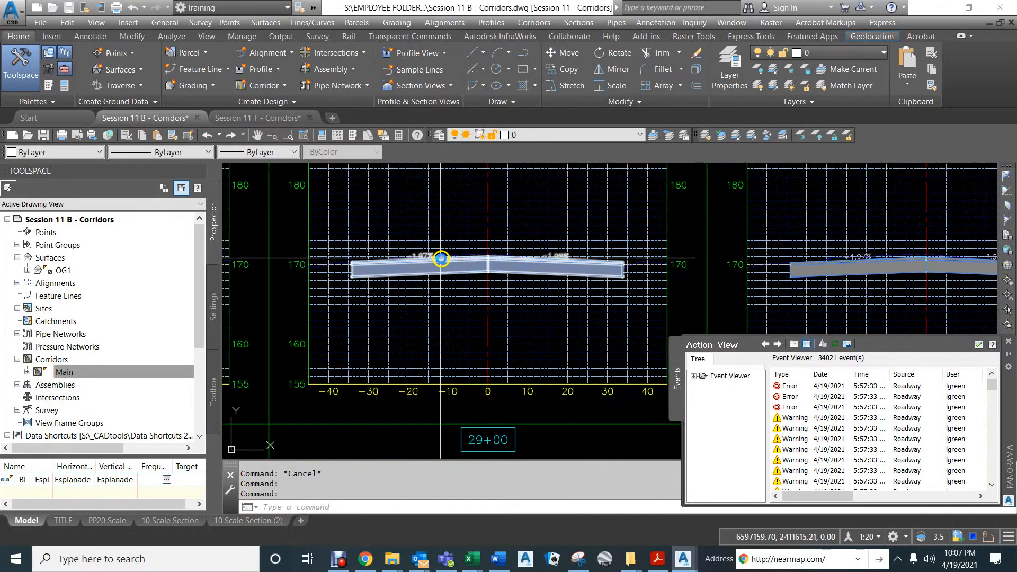
middle_drag(411, 257, 782, 245)
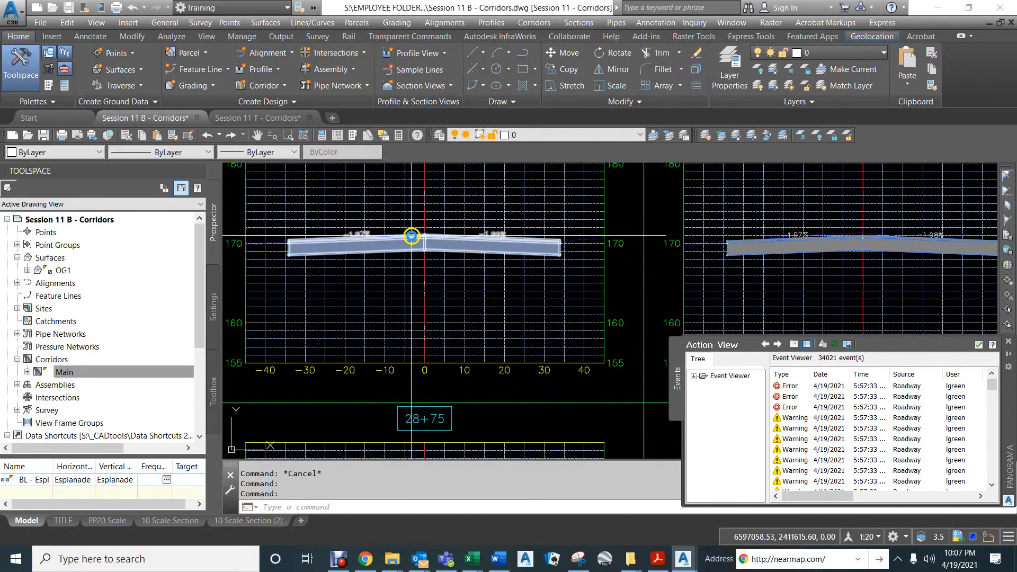
middle_drag(385, 256, 687, 245)
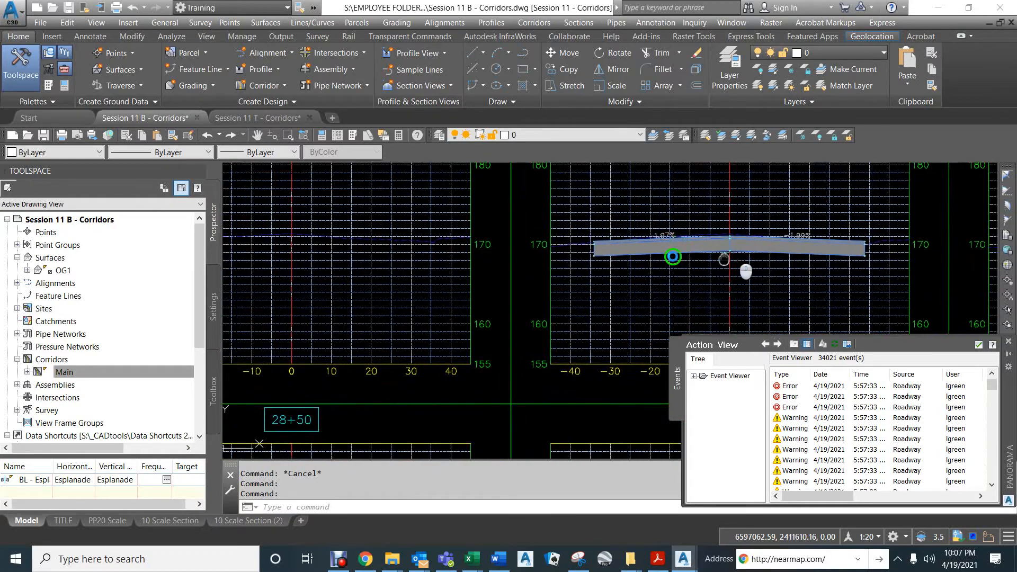
middle_drag(738, 265, 190, 226)
mouse_move(632, 233)
middle_down()
mouse_move(662, 257)
mouse_move(147, 229)
middle_up()
middle_drag(638, 228, 247, 246)
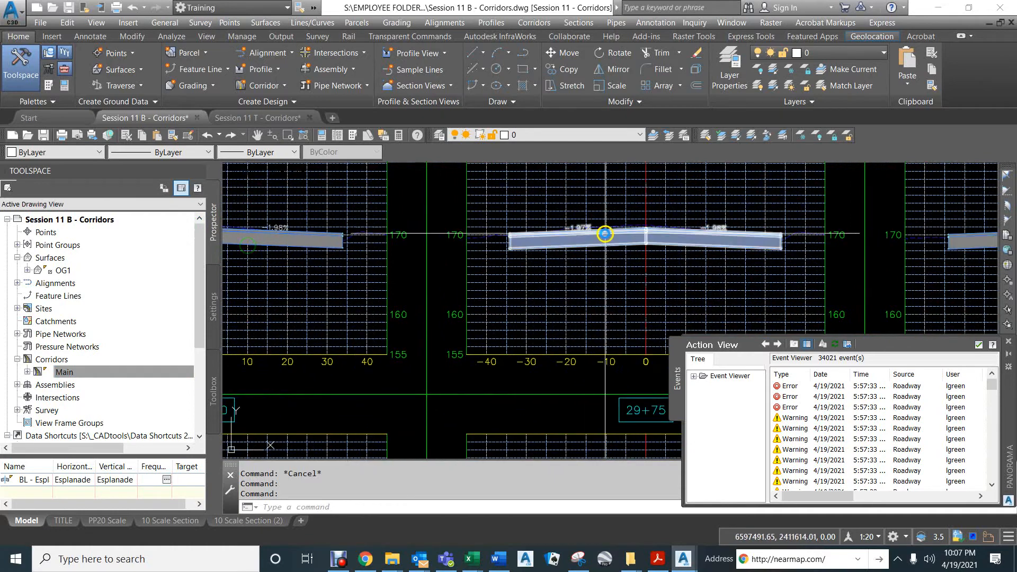
Step: Check the lane slopes in the section views at stations 29+75 and 30+00 and close the corridor event list
mouse_move(605, 233)
middle_down()
mouse_move(462, 236)
mouse_move(478, 246)
middle_up()
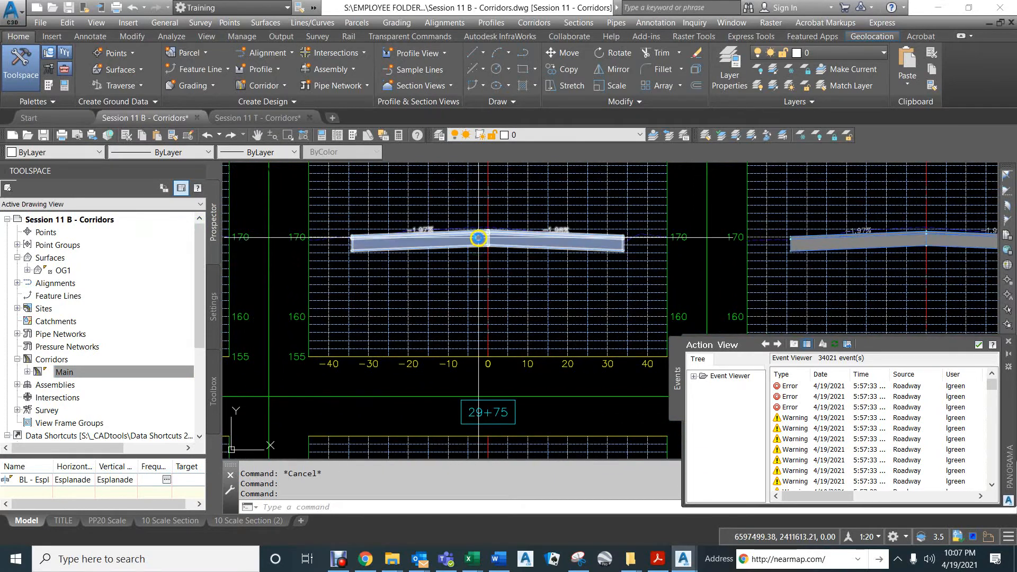
mouse_move(831, 266)
middle_down()
mouse_move(545, 279)
mouse_move(445, 263)
mouse_move(506, 257)
middle_up()
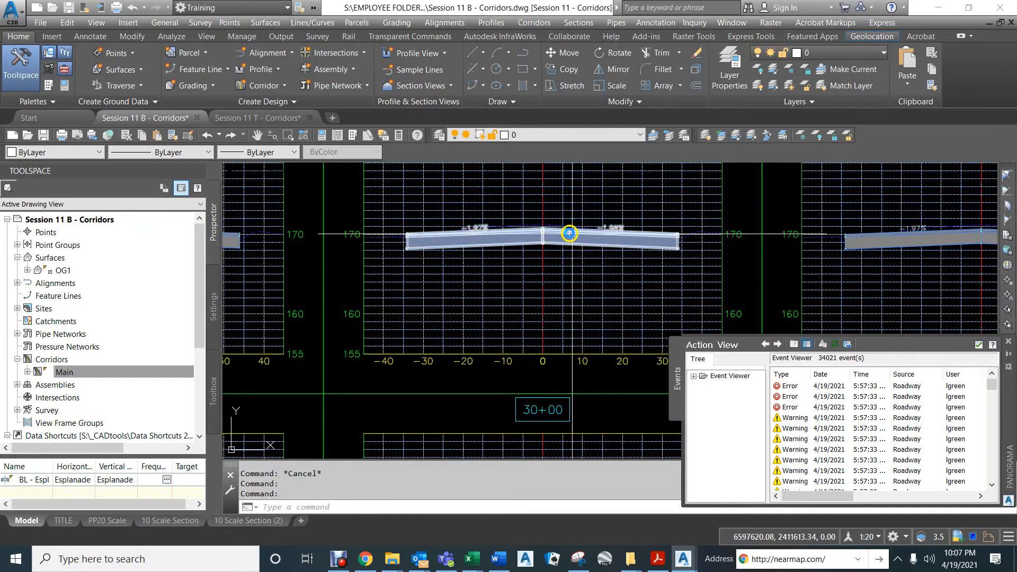
scroll(559, 255, down, 7)
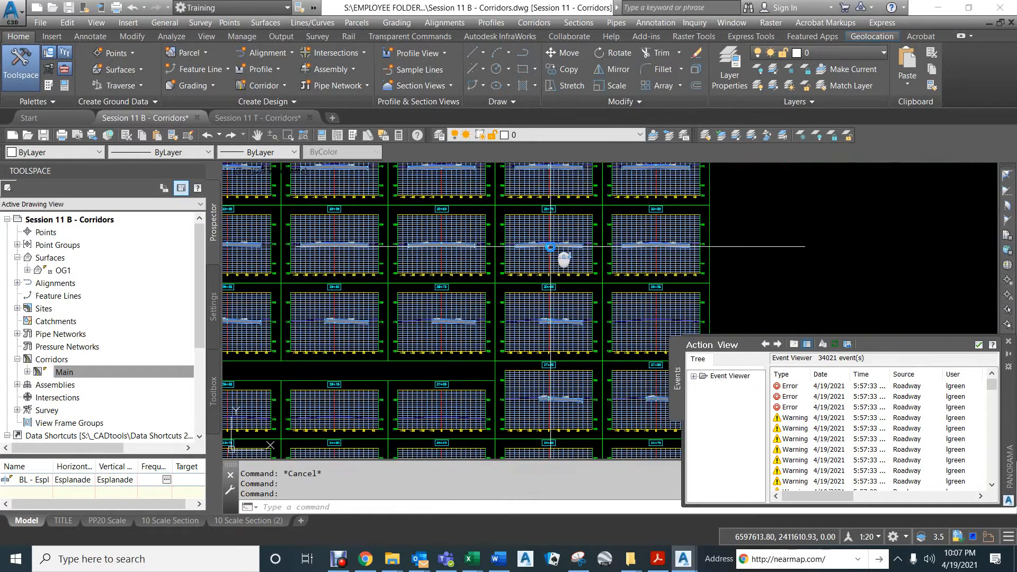
click(976, 344)
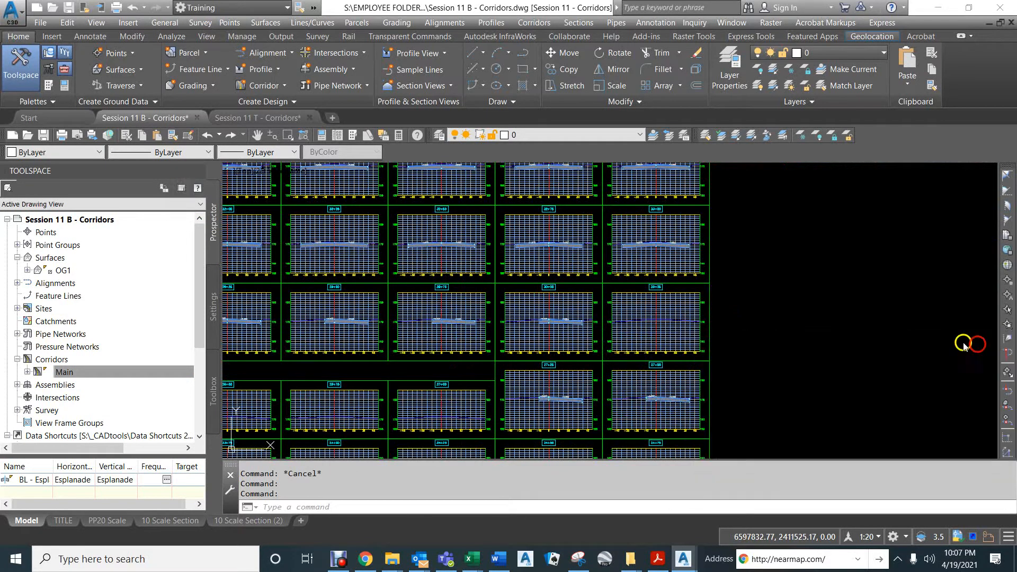
Step: Open the Esplanade FGCL profile's geometry for editing from its grade break at station 31+25 and show the table of PVIs
middle_drag(382, 236, 433, 232)
scroll(568, 274, down, 8)
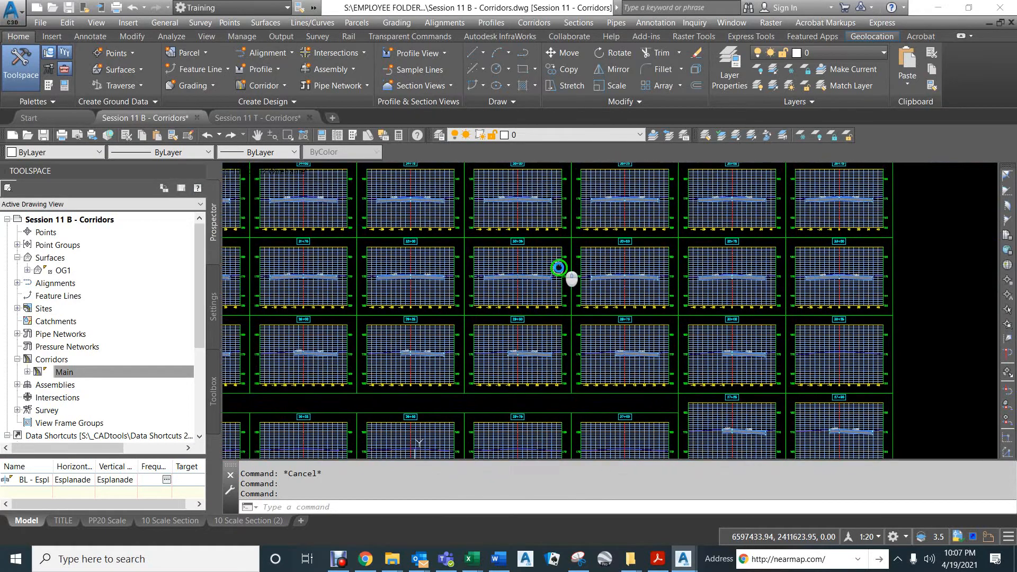
middle_drag(490, 346, 547, 170)
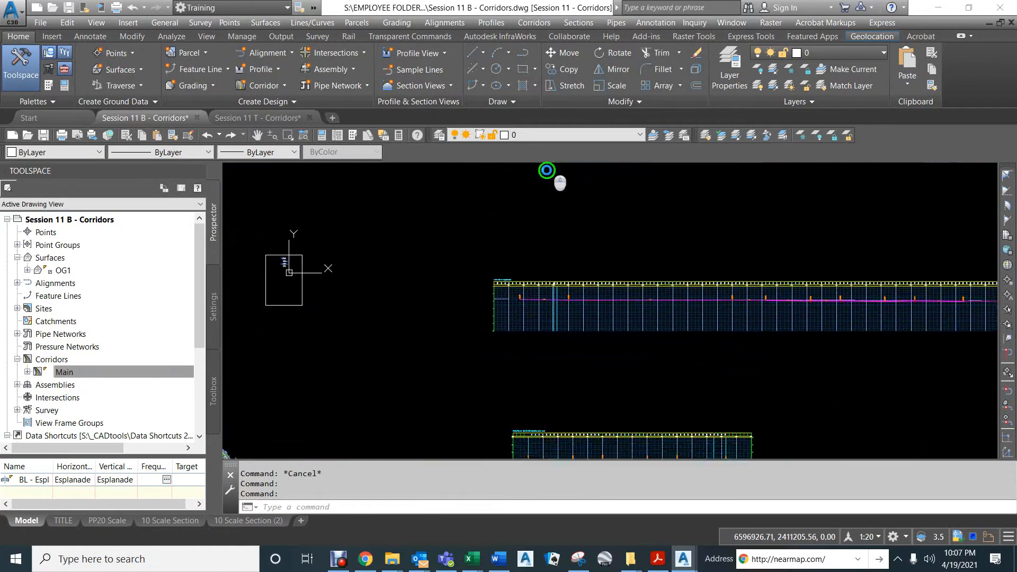
middle_drag(755, 313, 516, 290)
scroll(517, 289, up, 8)
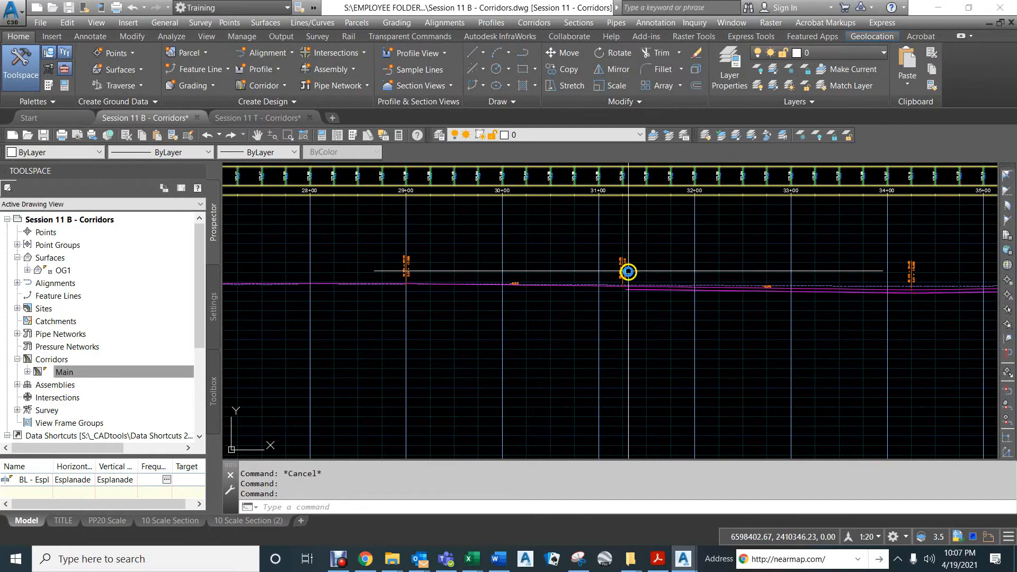
scroll(637, 247, up, 5)
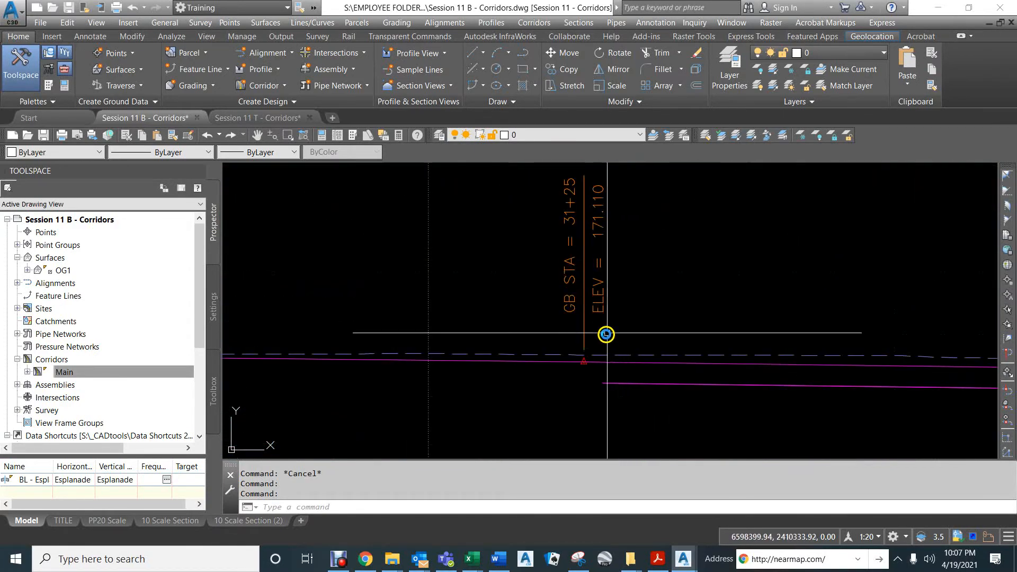
click(591, 362)
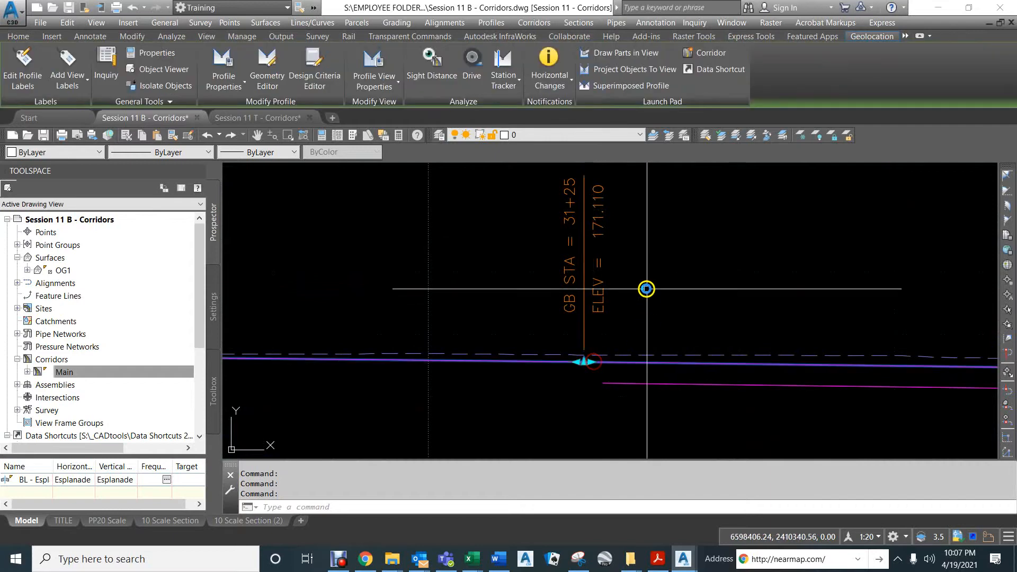
right_click(629, 267)
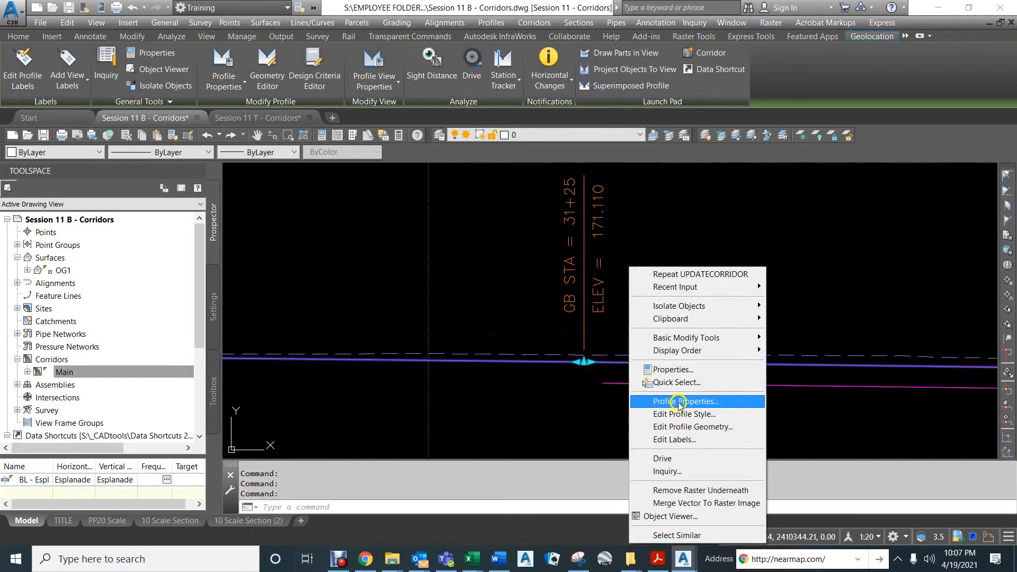
click(668, 426)
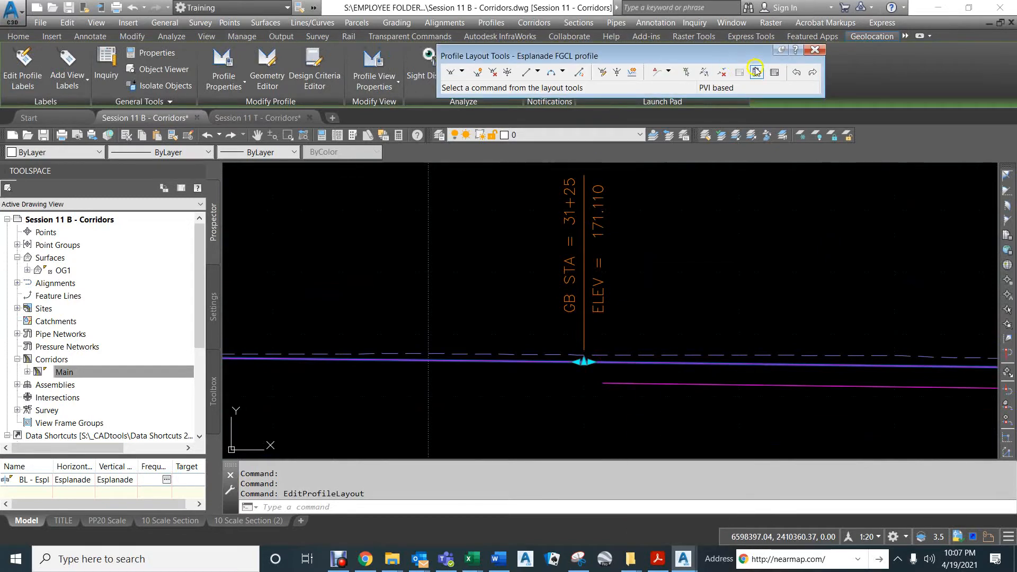
click(775, 74)
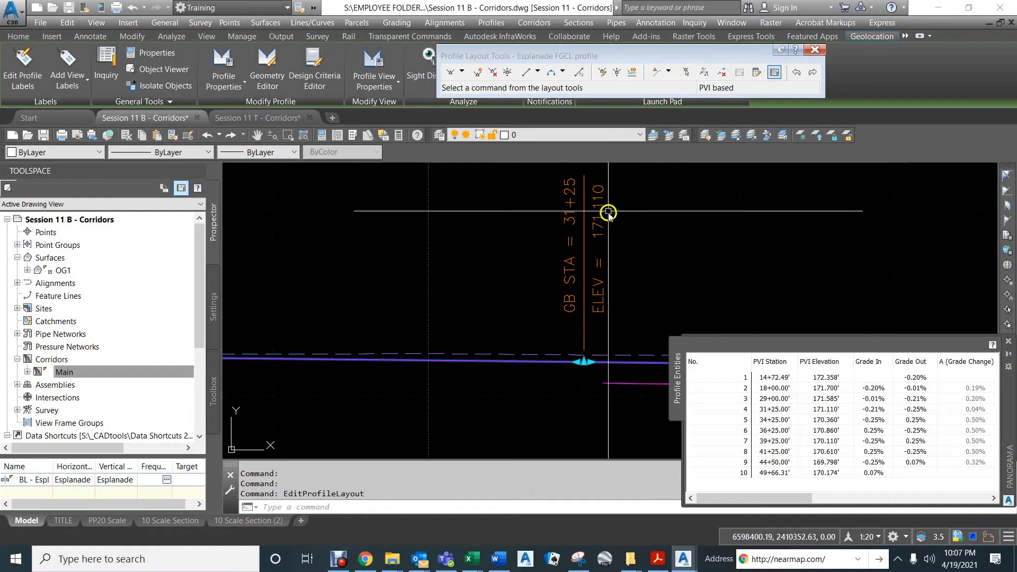
Step: Set the elevation of the PVI at station 31+25 to 171.150
click(830, 441)
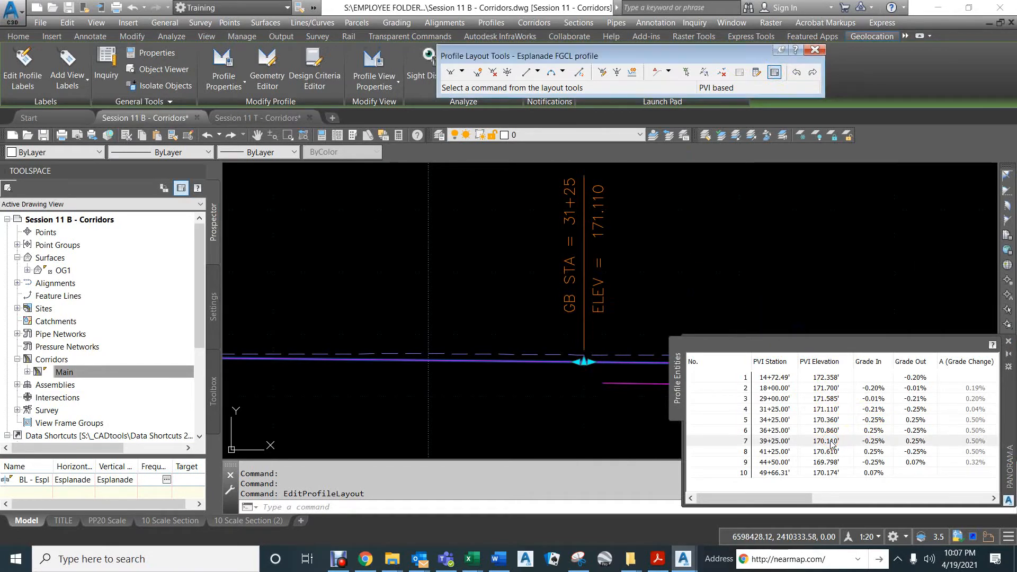
double_click(826, 410)
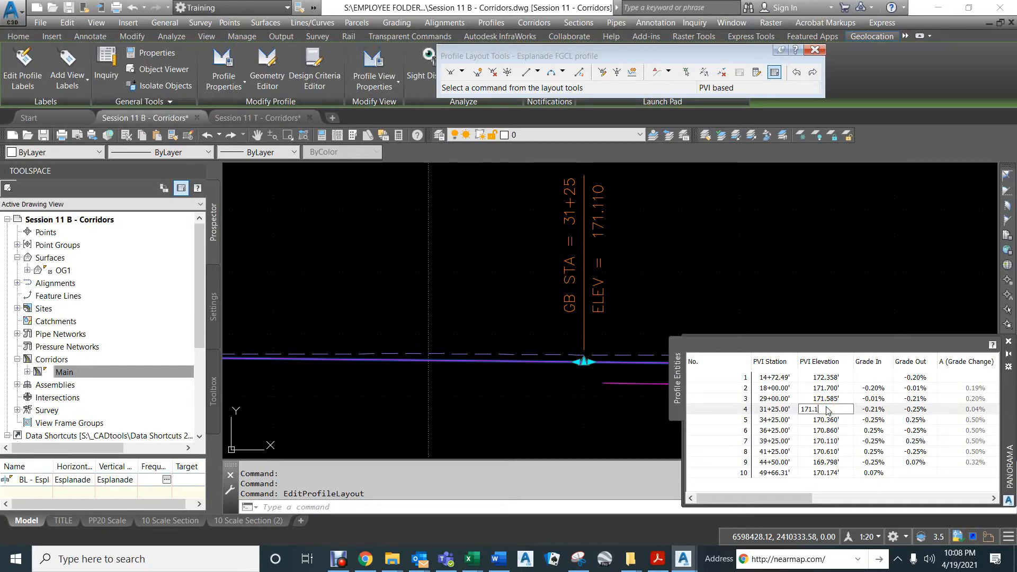
key(Return)
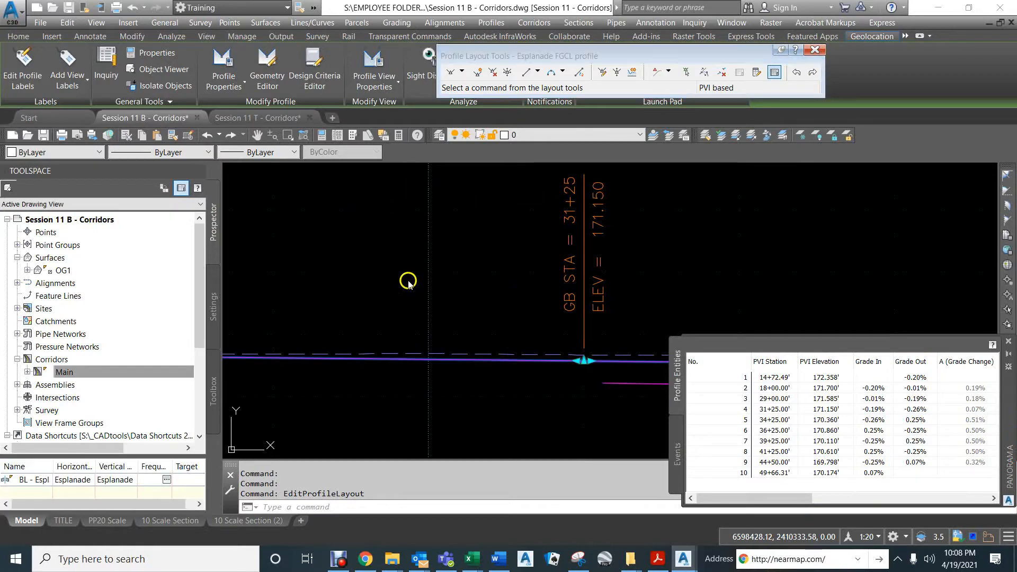
Step: Turn off automatic rebuilding for the Main corridor
click(134, 370)
right_click(69, 372)
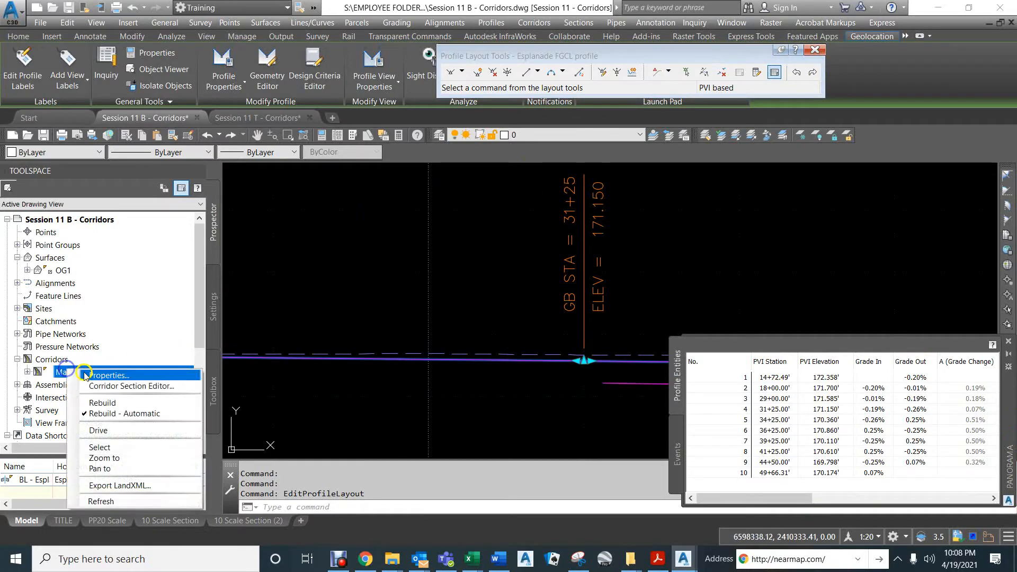
click(103, 414)
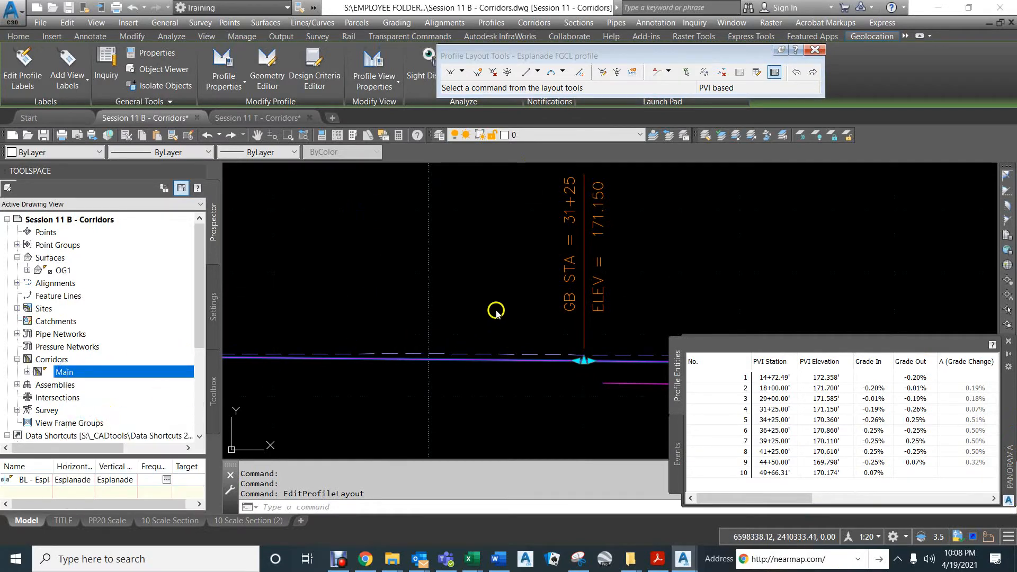
click(505, 292)
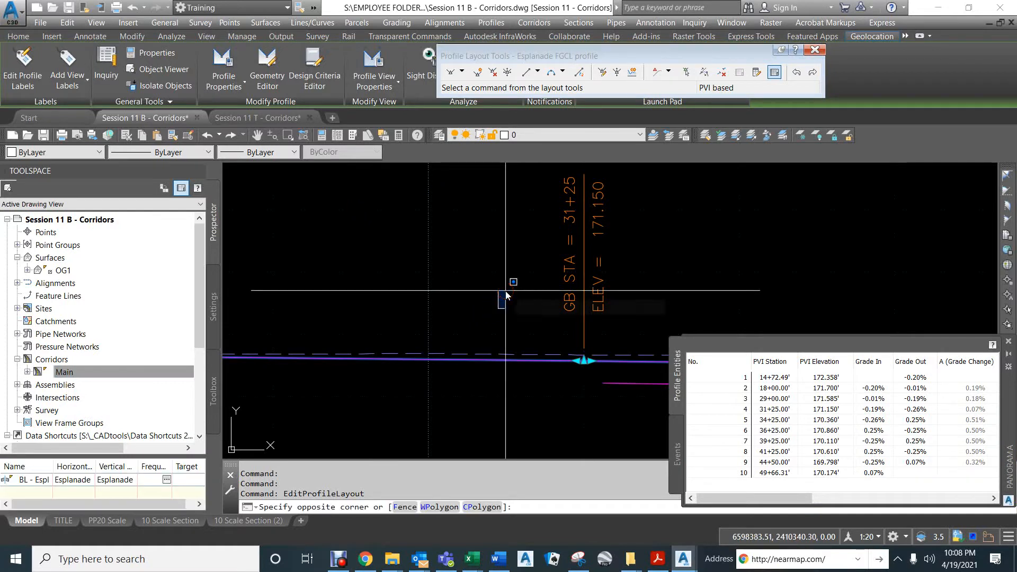
click(504, 300)
Step: Set the outgoing grade to -0.25% at the station 31+25 PVI and to 0.25% at the station 34+25 PVI
middle_drag(720, 306, 519, 257)
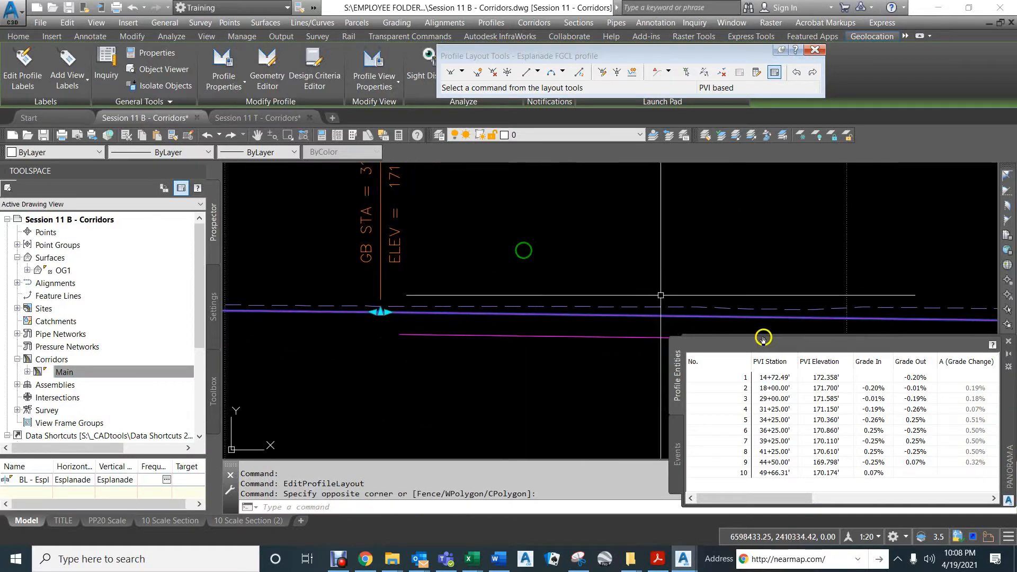
click(917, 409)
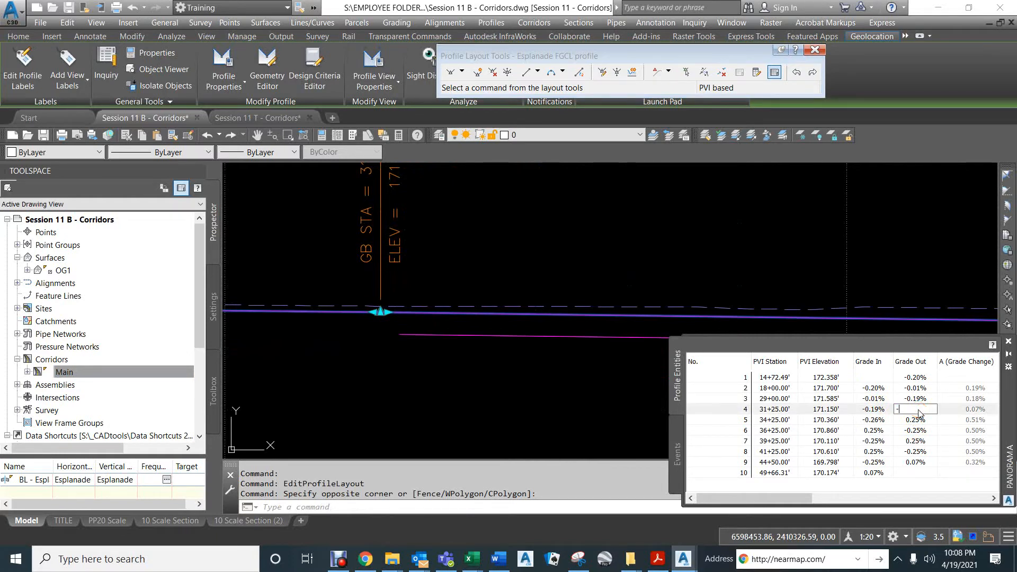
key(Return)
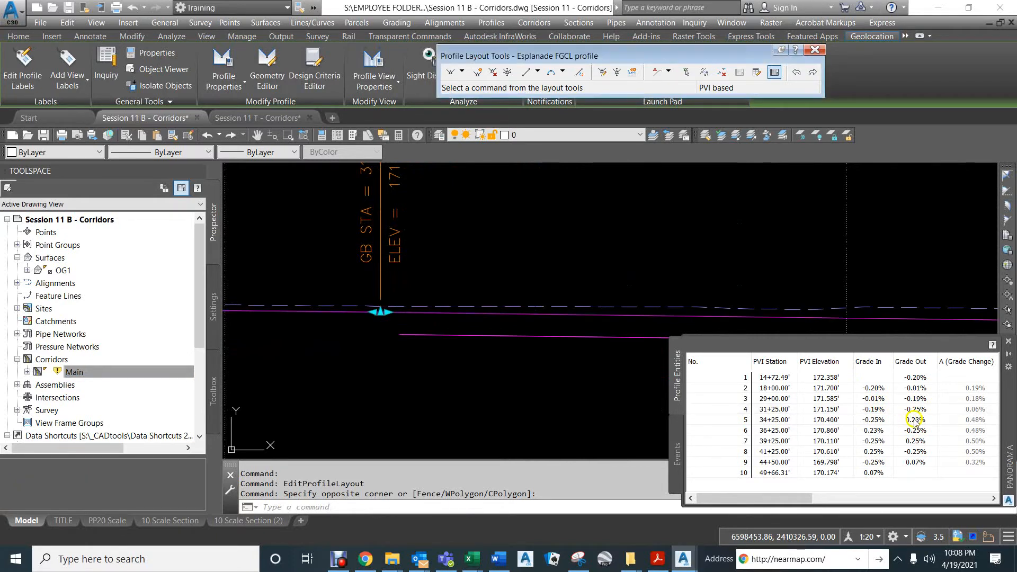
click(913, 420)
click(914, 421)
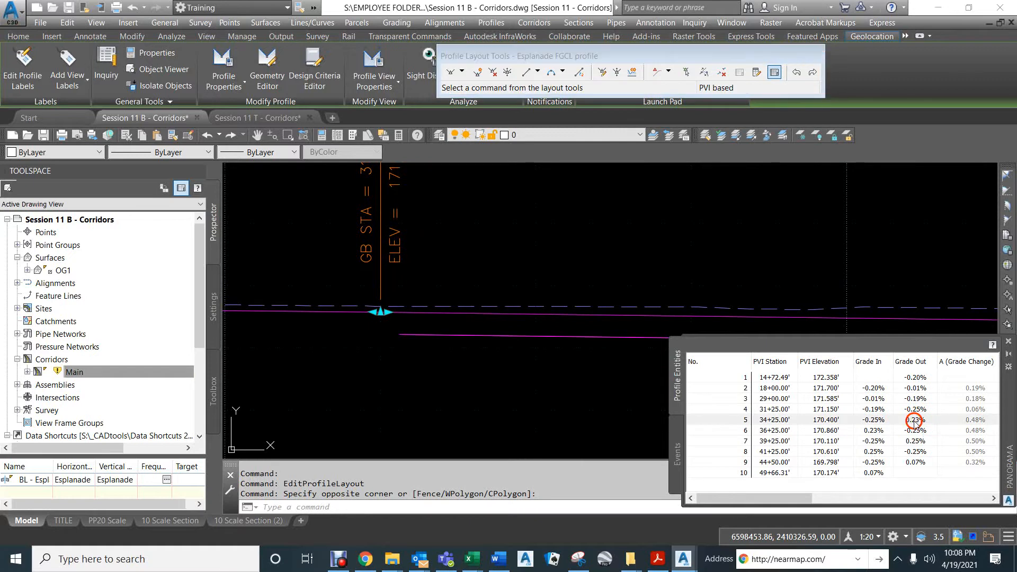
text(.25)
key(Return)
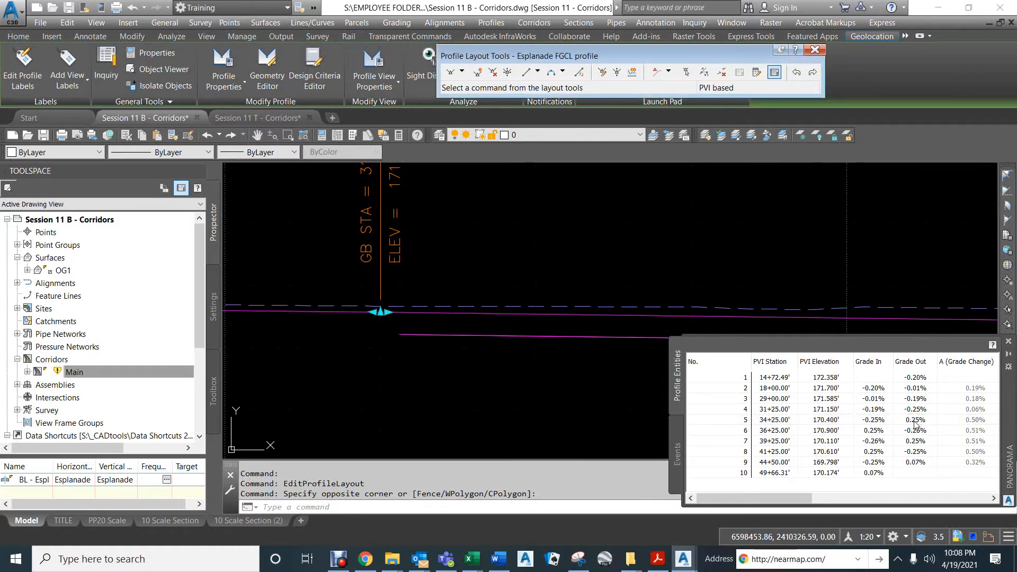
Step: Set the outgoing grades of the PVIs at stations 36+25, 39+25 and 41+25 to -0.25%, 0.25% and -0.25%
click(912, 430)
click(915, 431)
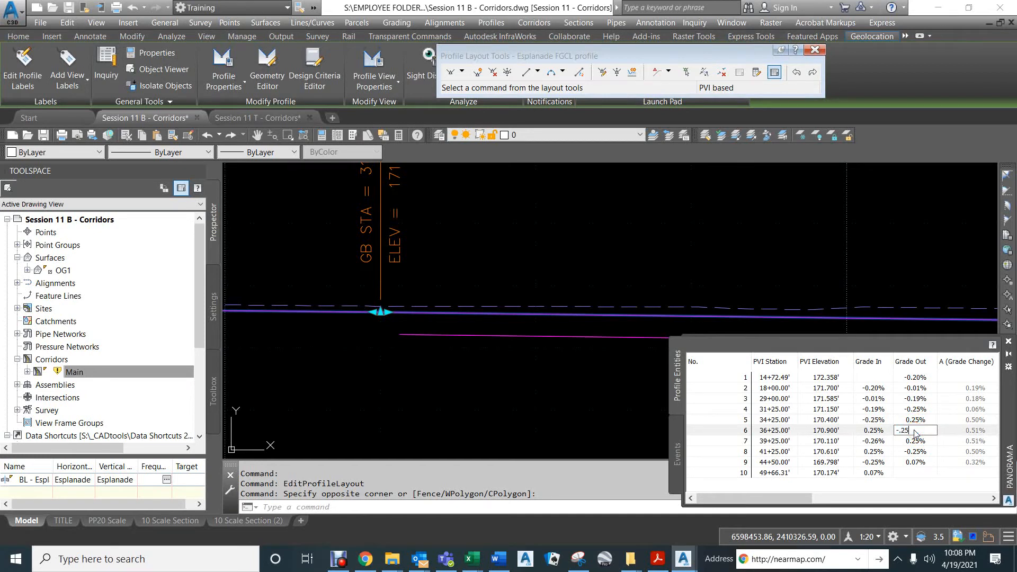
key(Return)
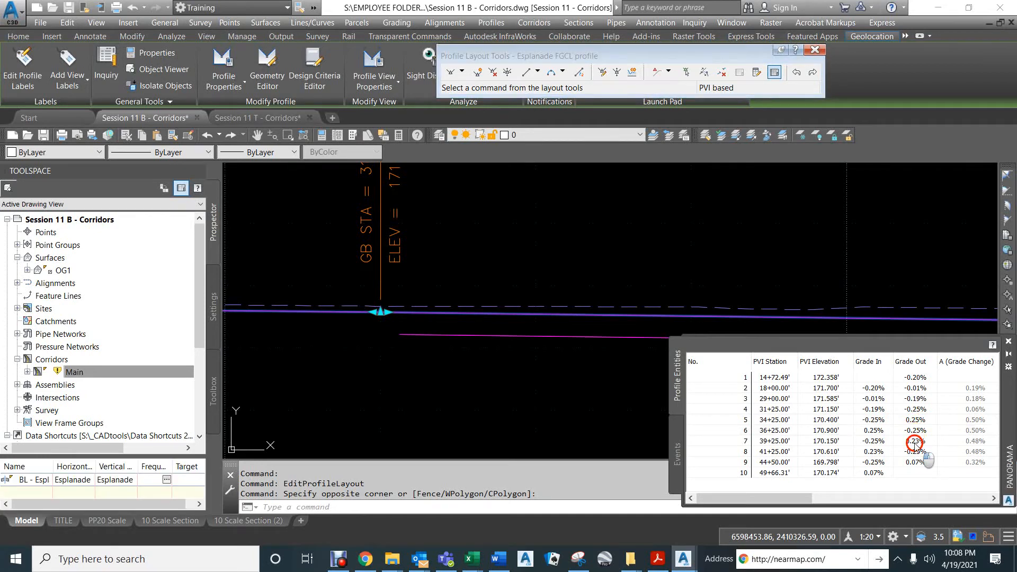
click(914, 442)
text(.25)
key(Return)
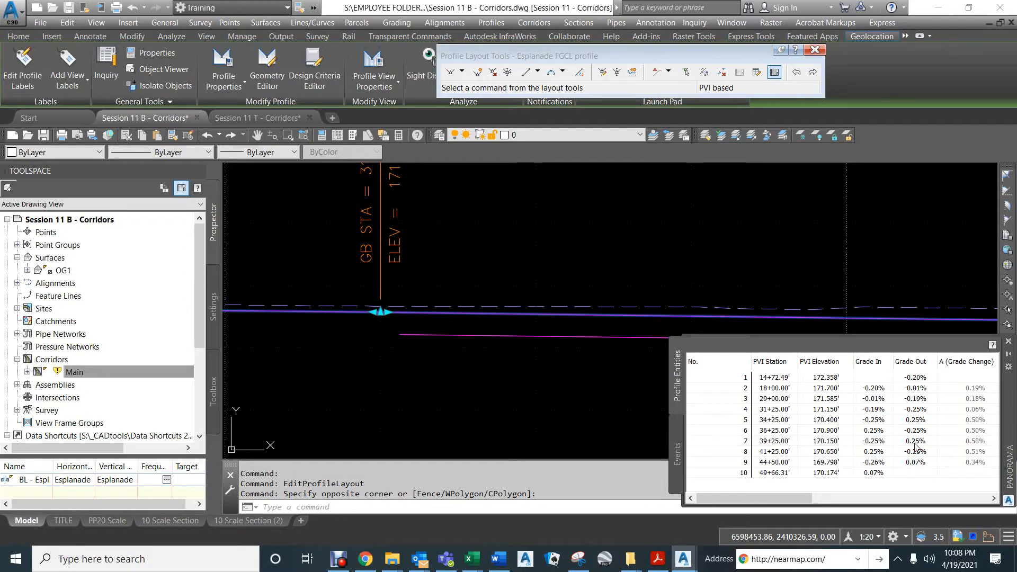
click(914, 452)
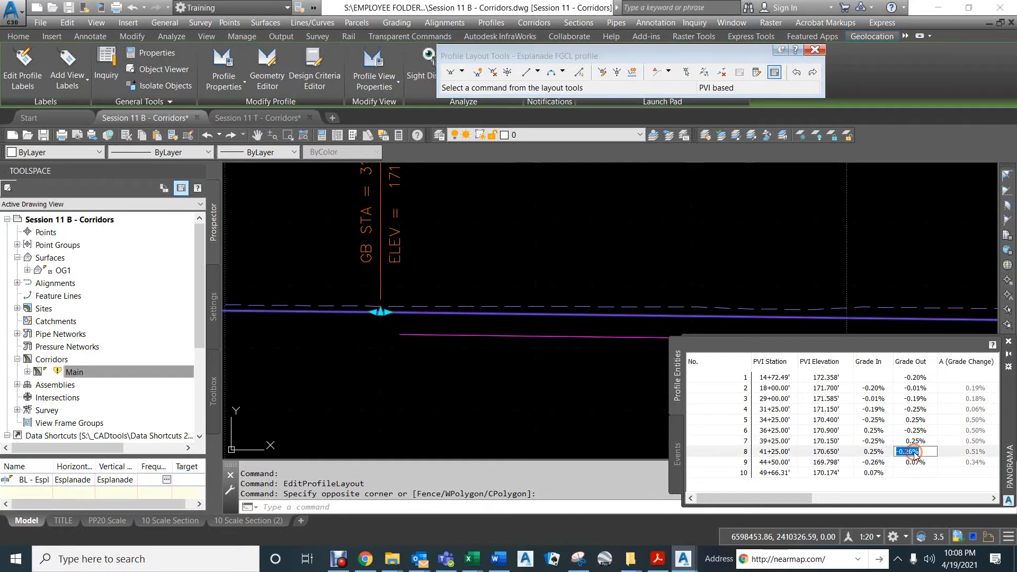
text(-.25)
key(Return)
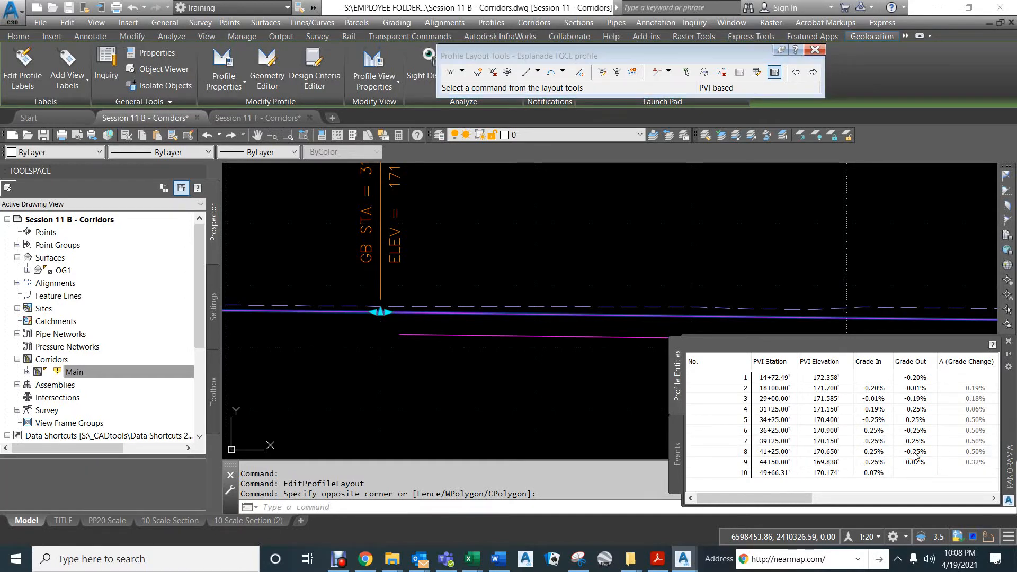
Step: Rebuild the Main corridor with the revised profile grades
click(172, 321)
right_click(92, 377)
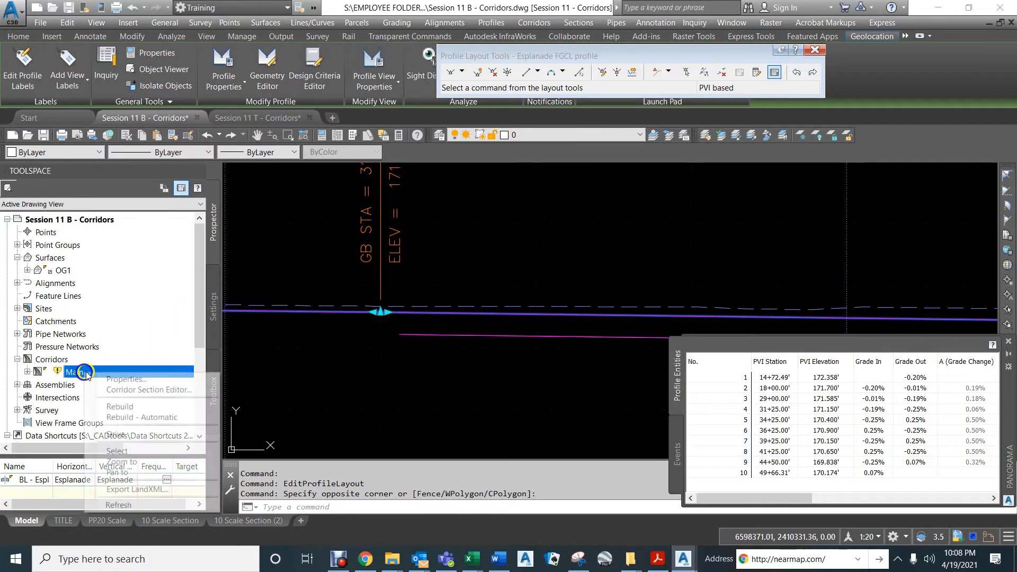
click(134, 406)
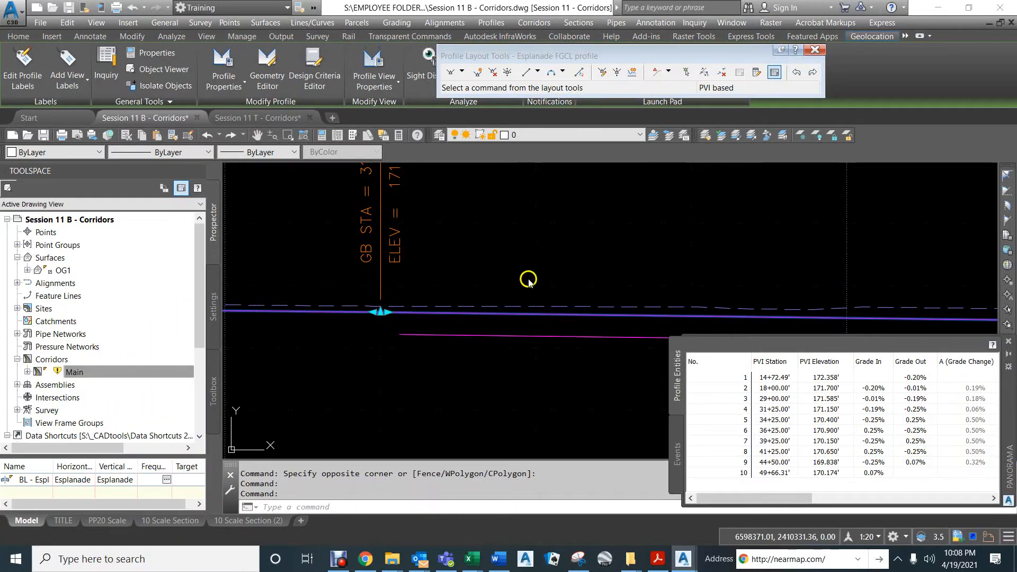
Step: Examine the rebuilt corridor's lane slopes in the section view at station 31+50
scroll(535, 284, down, 5)
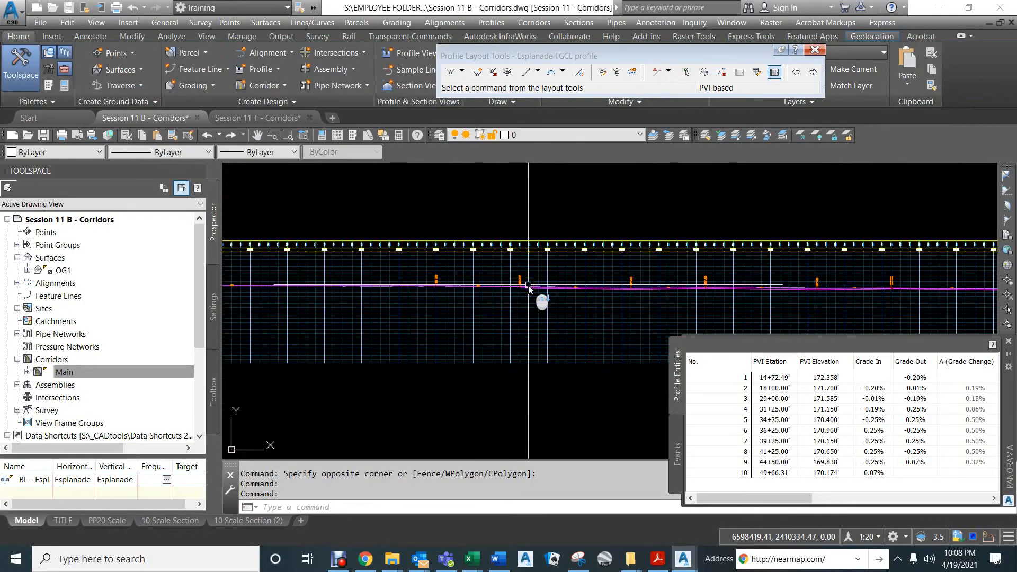
scroll(535, 284, down, 3)
scroll(462, 221, up, 6)
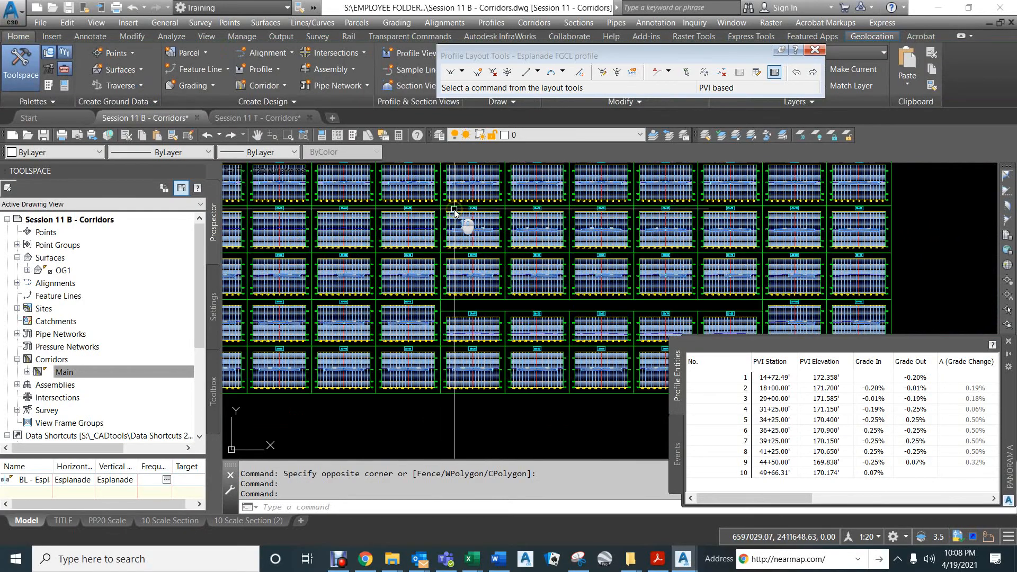
scroll(469, 196, up, 4)
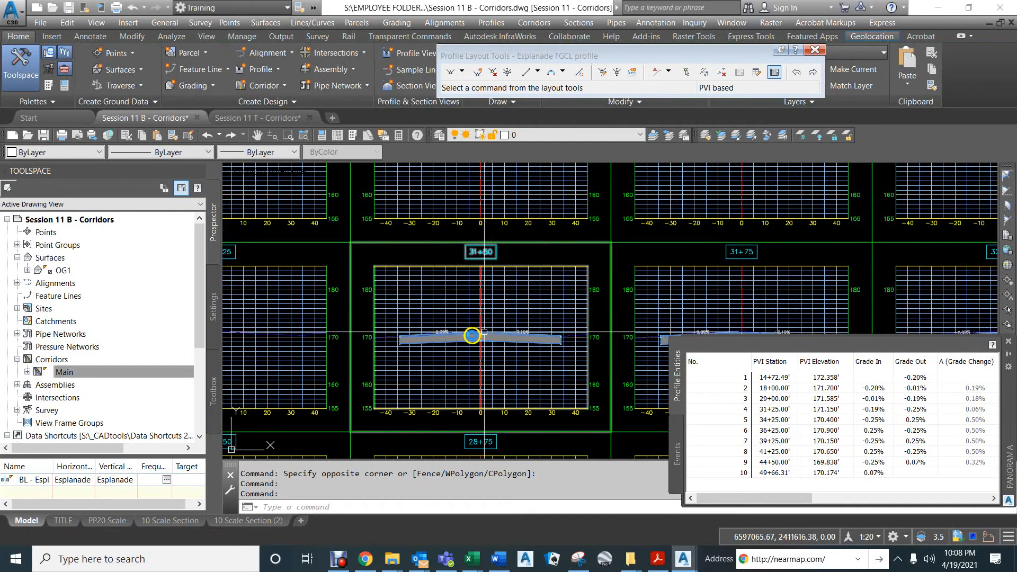
scroll(477, 299, up, 4)
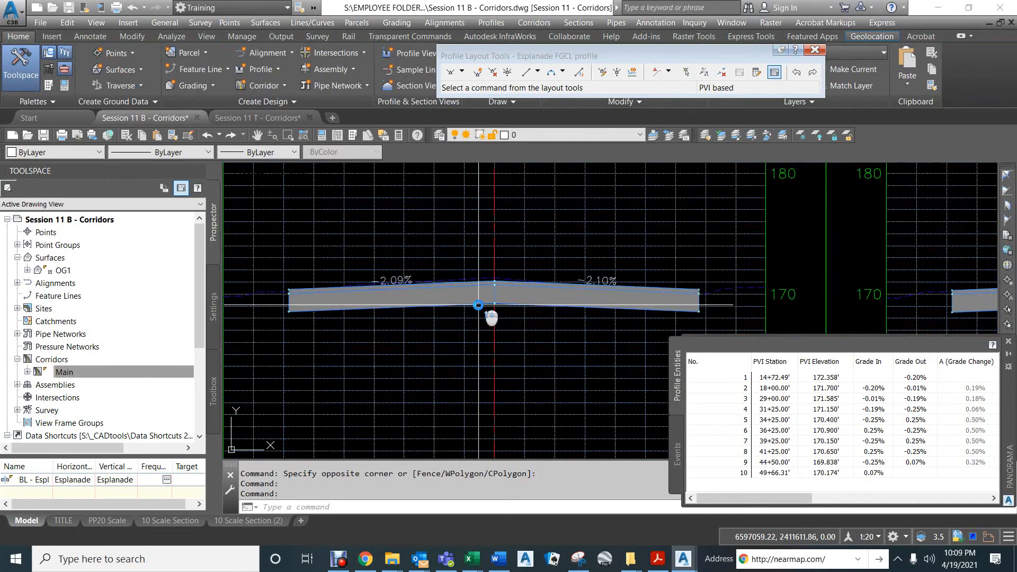
click(453, 303)
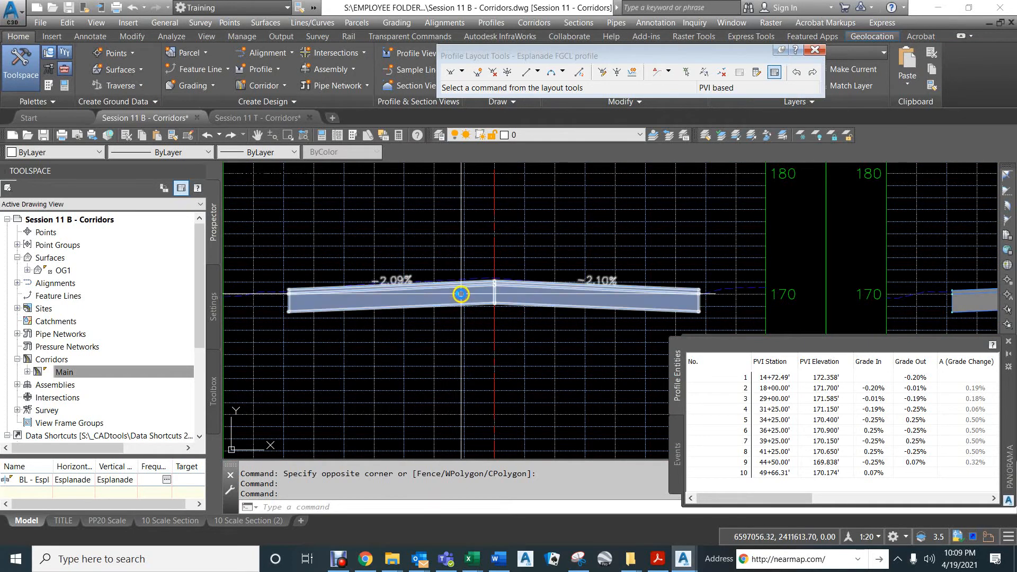
Step: Examine the rebuilt corridor's lane slopes in the section views from station 31+75 to 33+00
scroll(461, 294, down, 4)
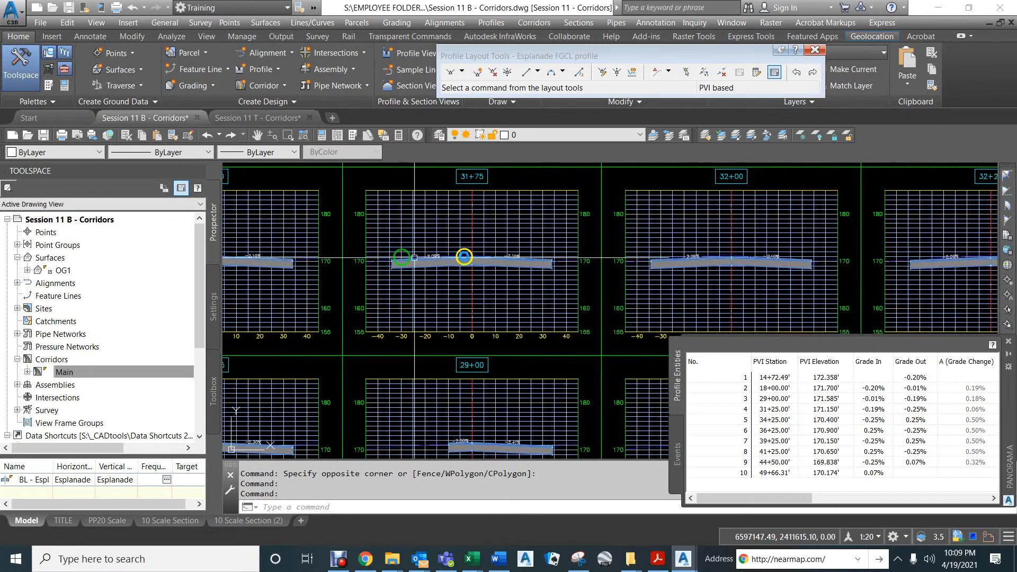
middle_drag(738, 276, 355, 262)
click(495, 263)
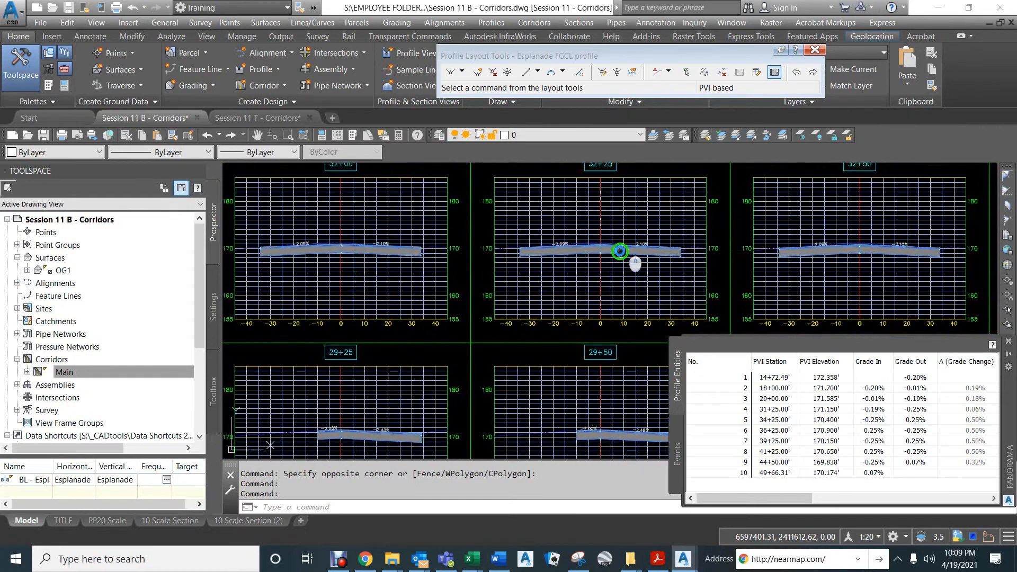
middle_drag(612, 254, 302, 257)
middle_drag(494, 257, 320, 284)
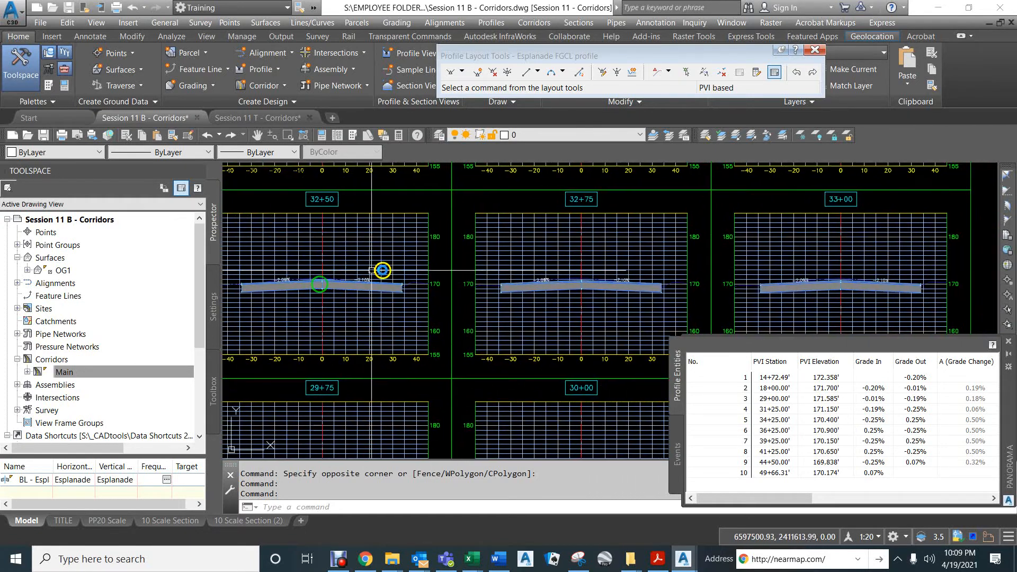
middle_drag(556, 286, 445, 262)
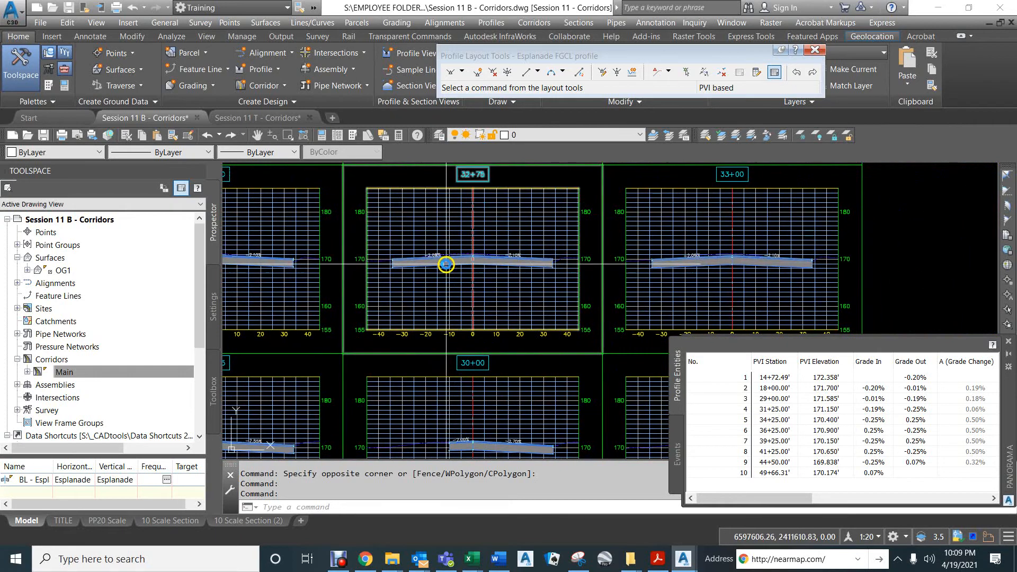
scroll(446, 263, up, 4)
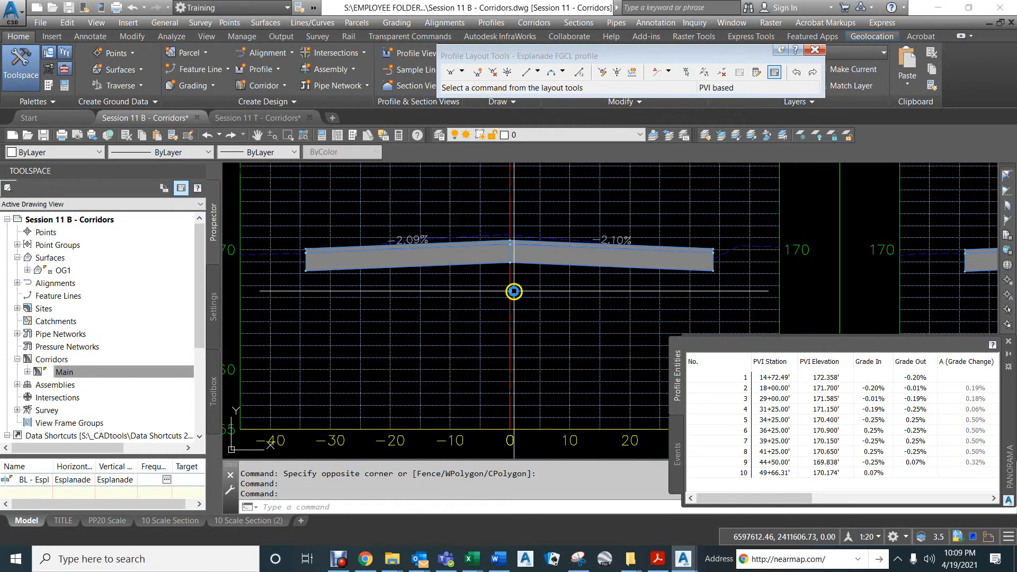
scroll(522, 293, down, 4)
scroll(687, 277, up, 4)
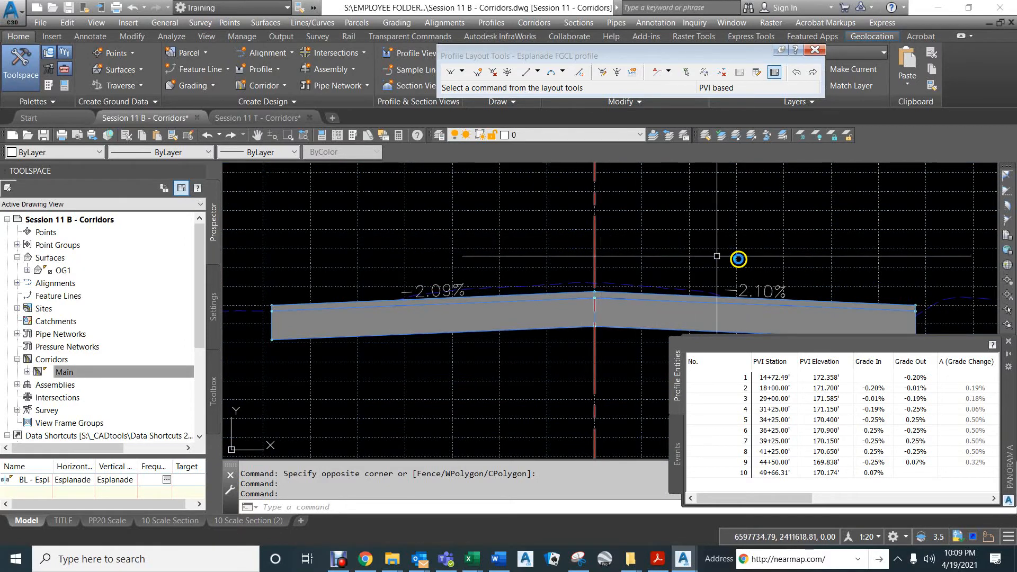
scroll(408, 182, down, 10)
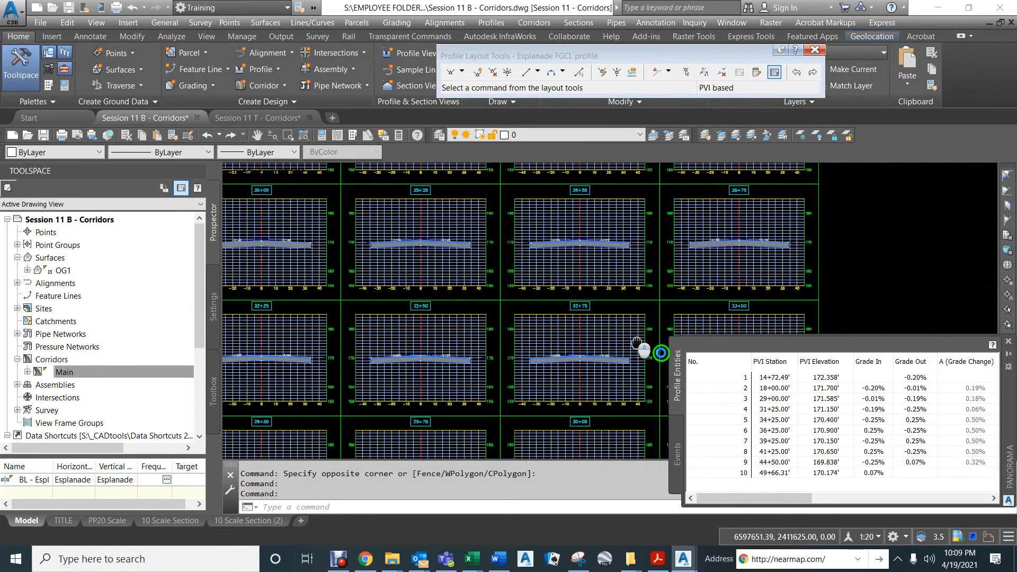
Step: Check the corridor's lane slopes in the section views from station 34+00 through 35+00
middle_drag(661, 353, 691, 358)
middle_drag(357, 243, 583, 272)
middle_drag(434, 282, 584, 289)
middle_drag(409, 267, 526, 255)
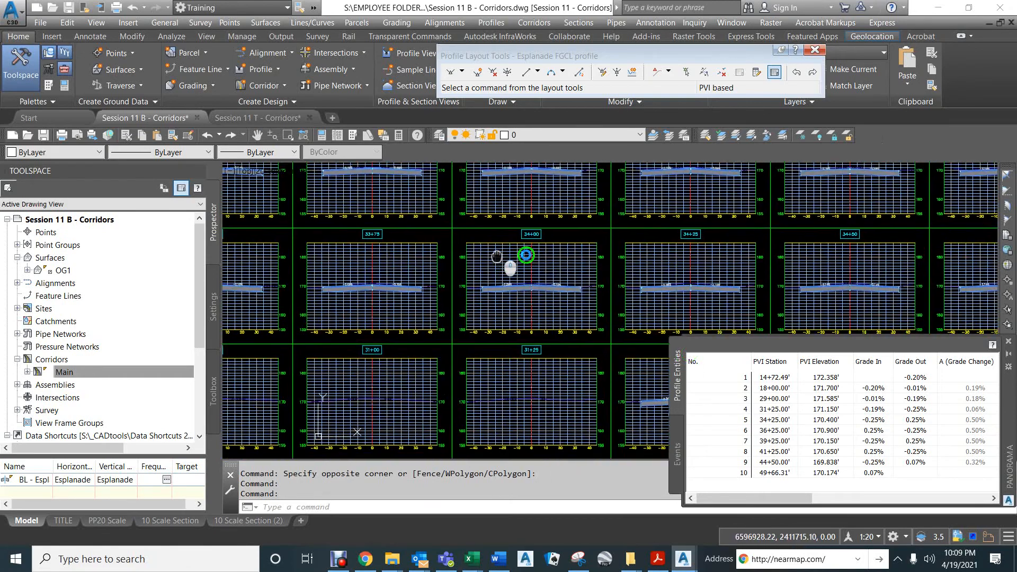
scroll(408, 272, up, 6)
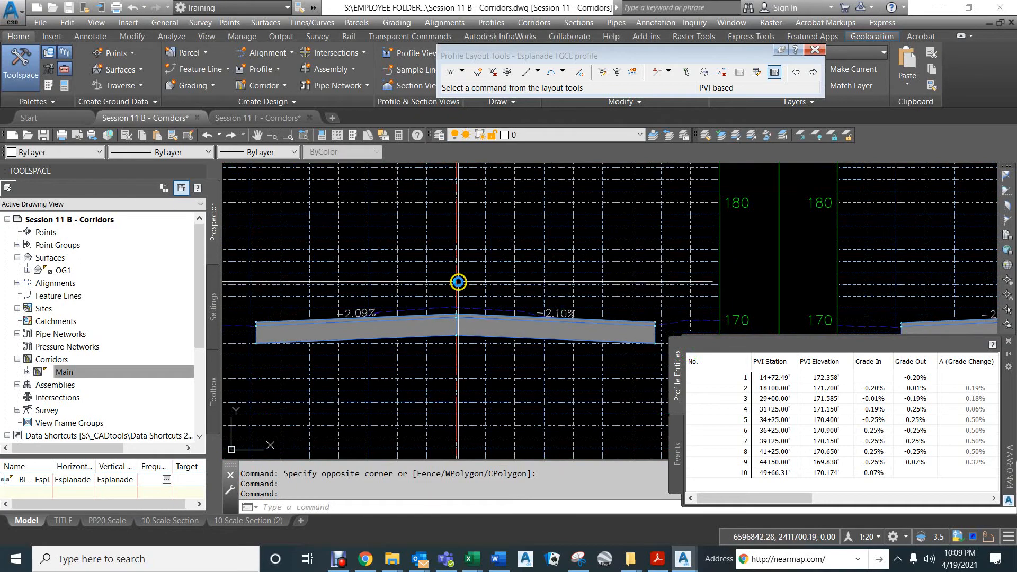
middle_drag(749, 253, 183, 190)
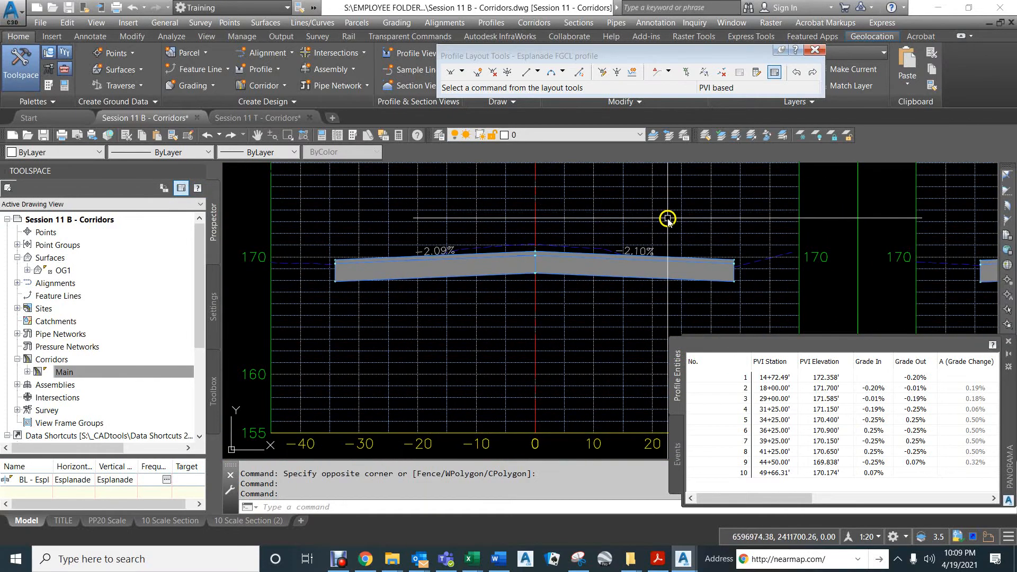
middle_drag(667, 218, 159, 227)
middle_drag(606, 254, 279, 244)
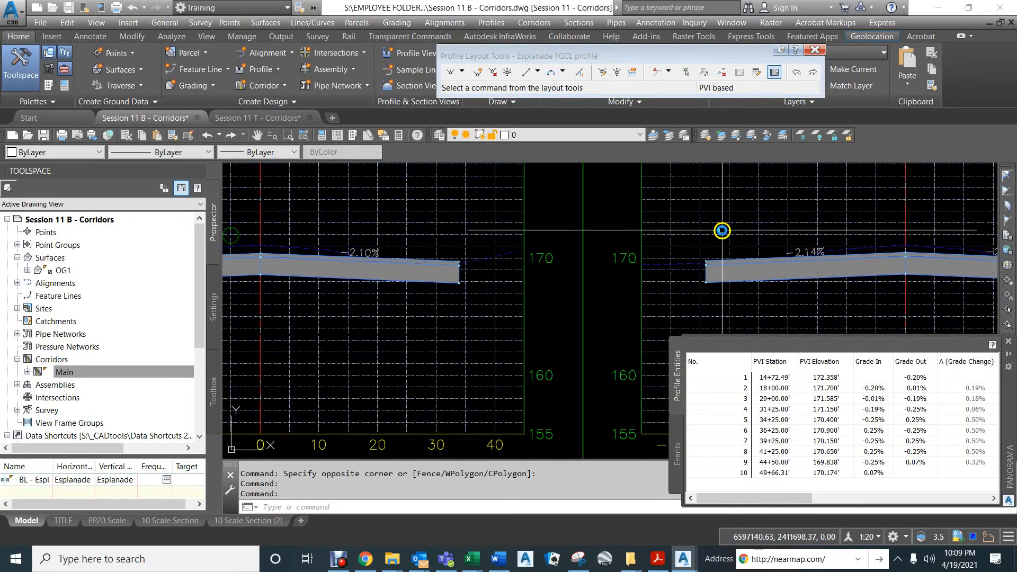
middle_drag(722, 230, 366, 246)
middle_drag(599, 245, 312, 233)
middle_drag(637, 236, 449, 265)
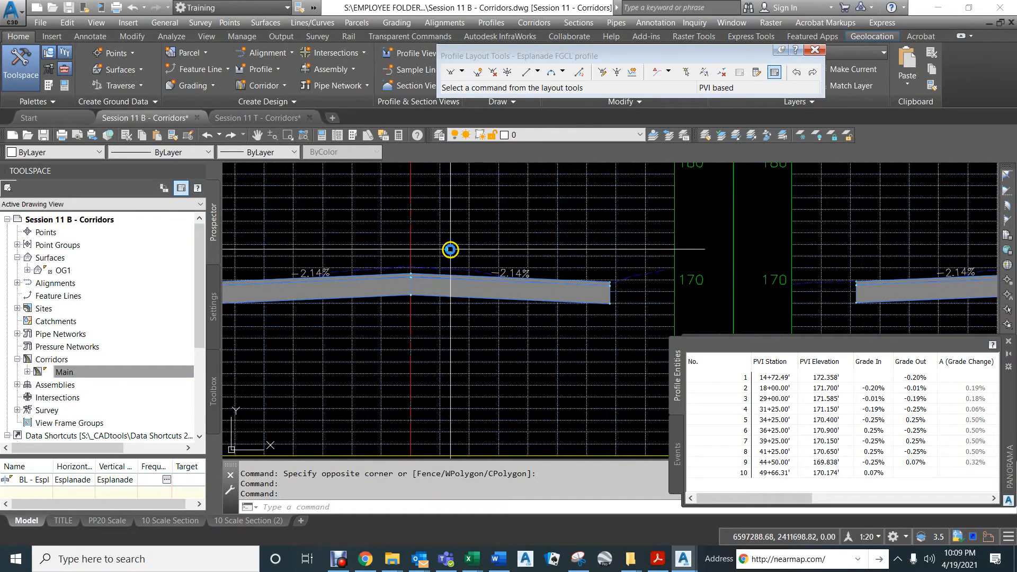
middle_drag(867, 255, 341, 277)
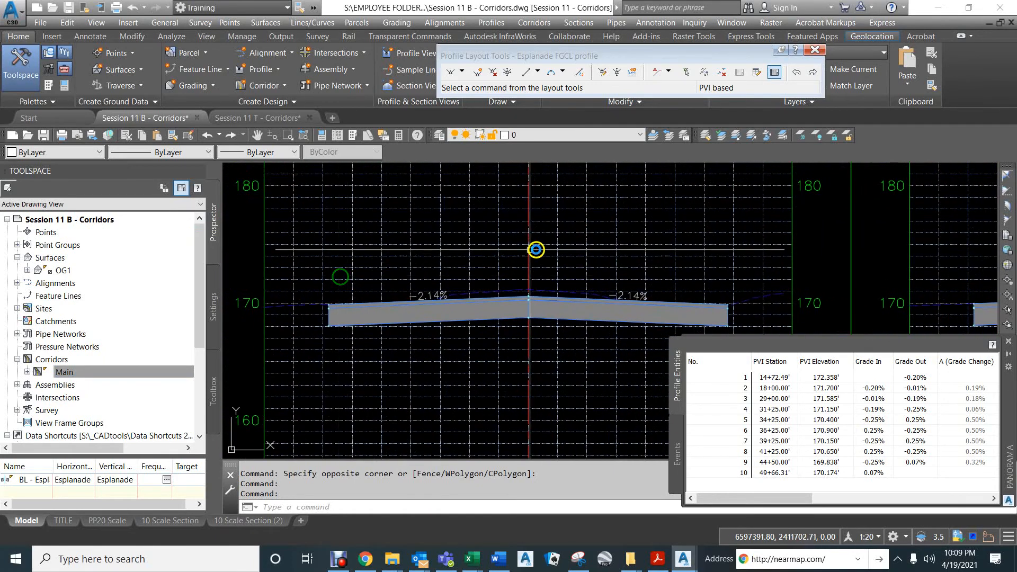
middle_drag(704, 252, 528, 216)
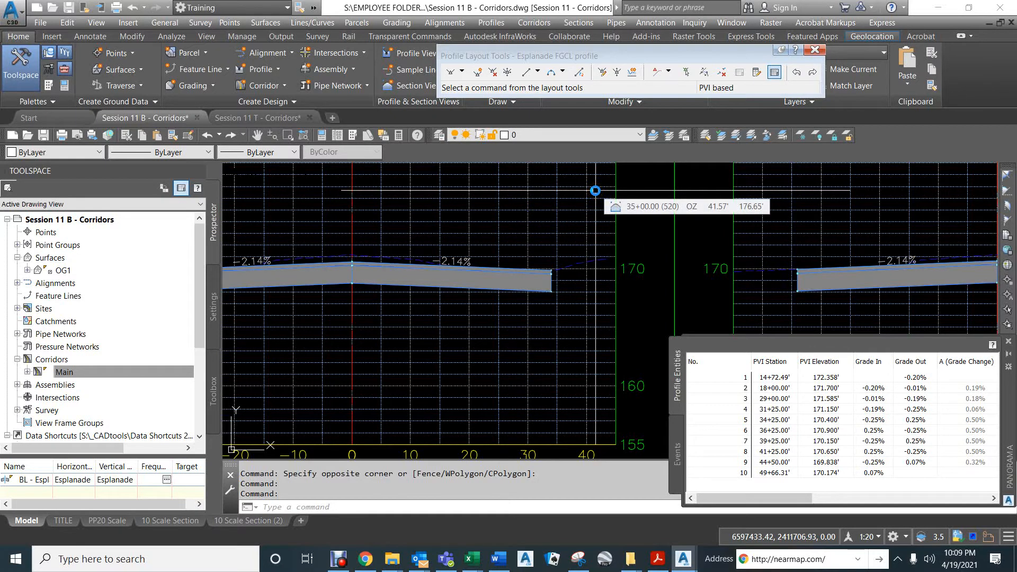
scroll(427, 284, down, 3)
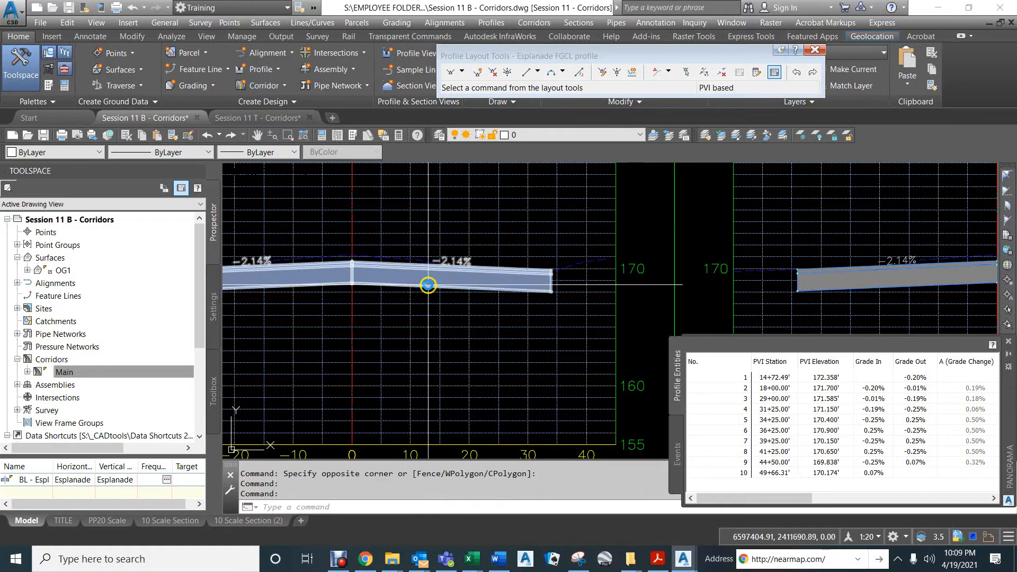
scroll(433, 274, down, 5)
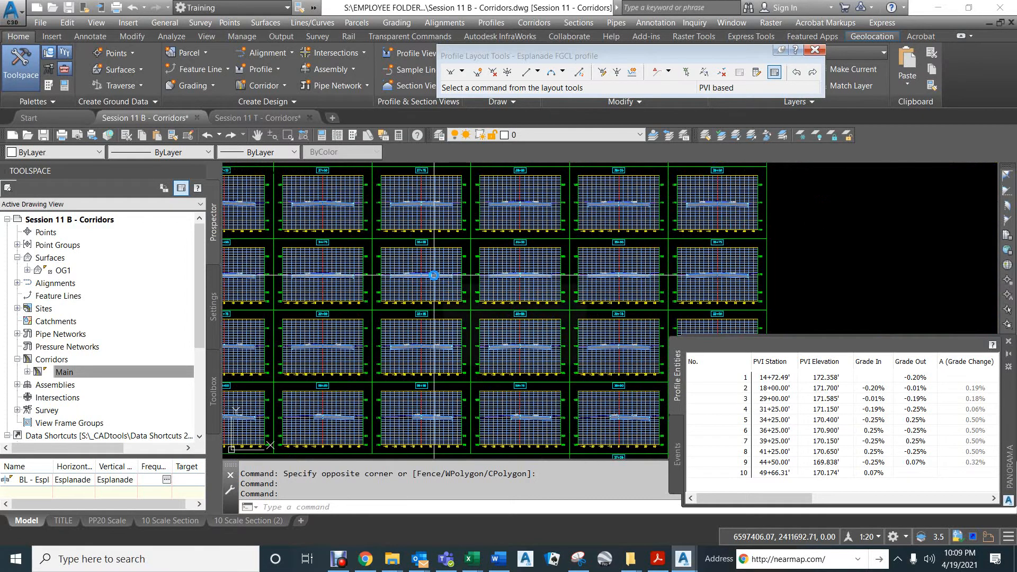
scroll(433, 275, down, 6)
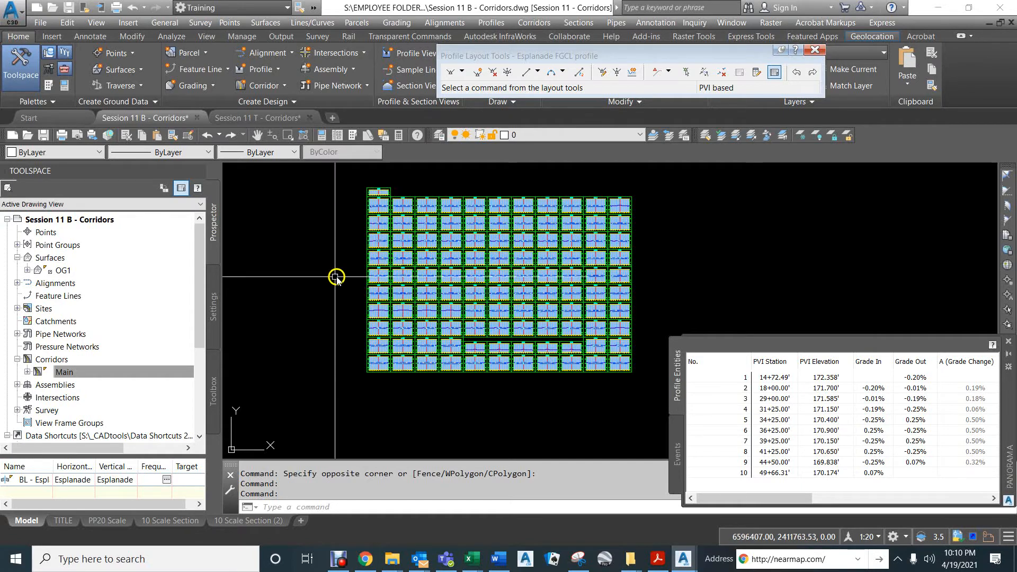
Step: Inspect the lane slope and outer pavement edge against the existing ground in the section view at station 34+25
scroll(492, 289, up, 6)
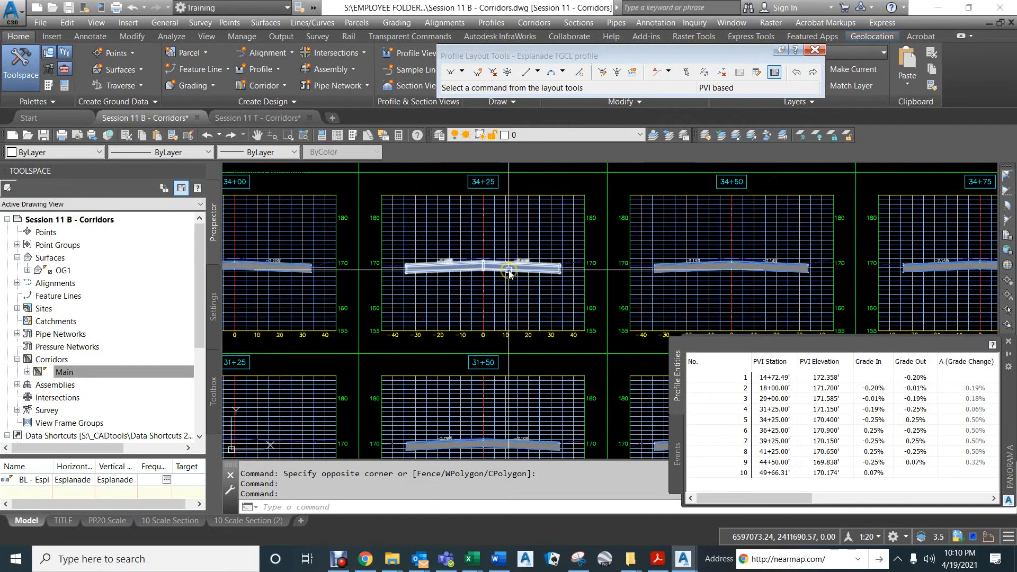
scroll(557, 270, up, 4)
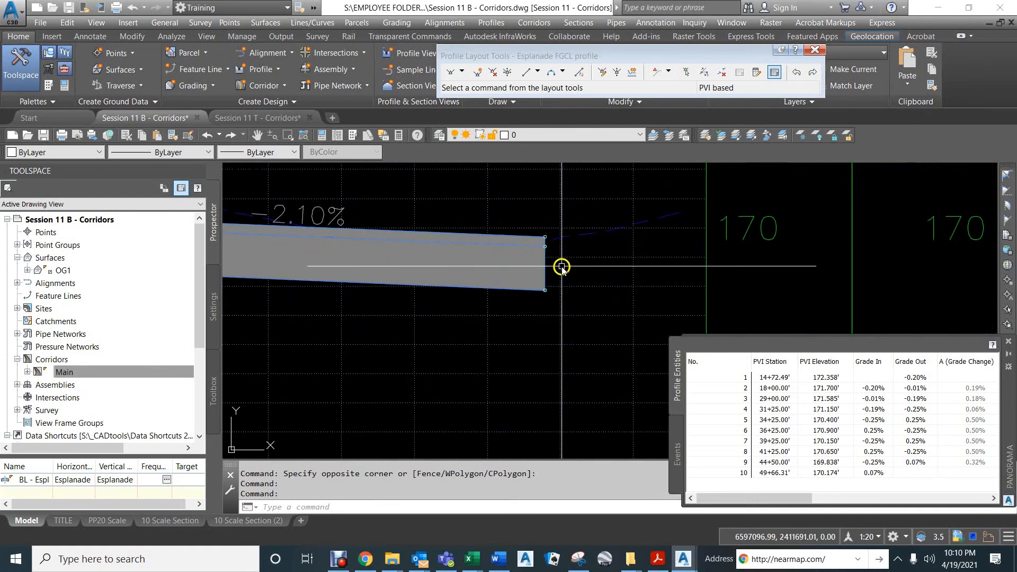
scroll(557, 269, down, 4)
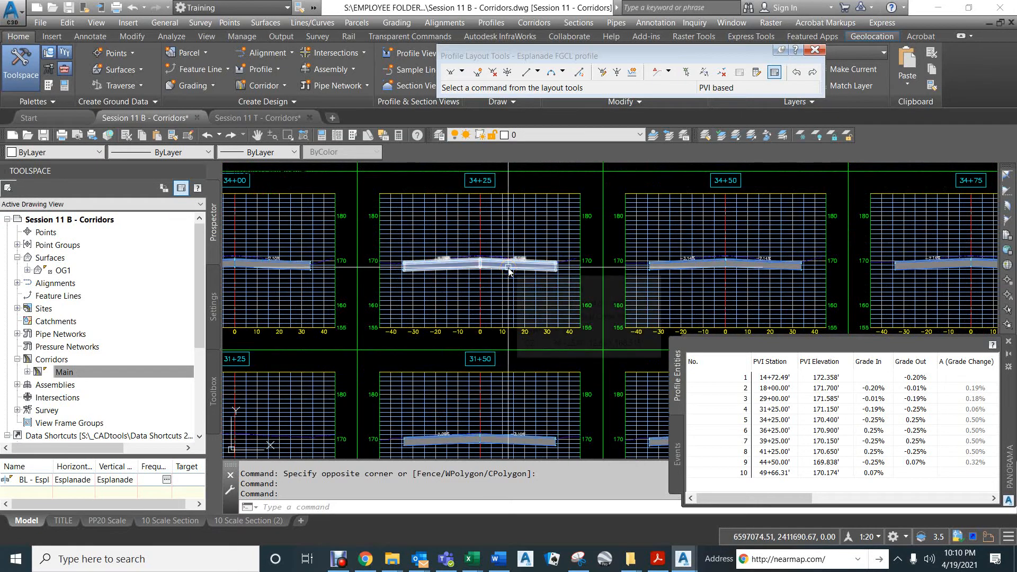
scroll(508, 267, down, 2)
click(453, 264)
Step: Examine the Main corridor in plan from its start near station 31+00 to the intersection near station 41+00
scroll(455, 265, down, 6)
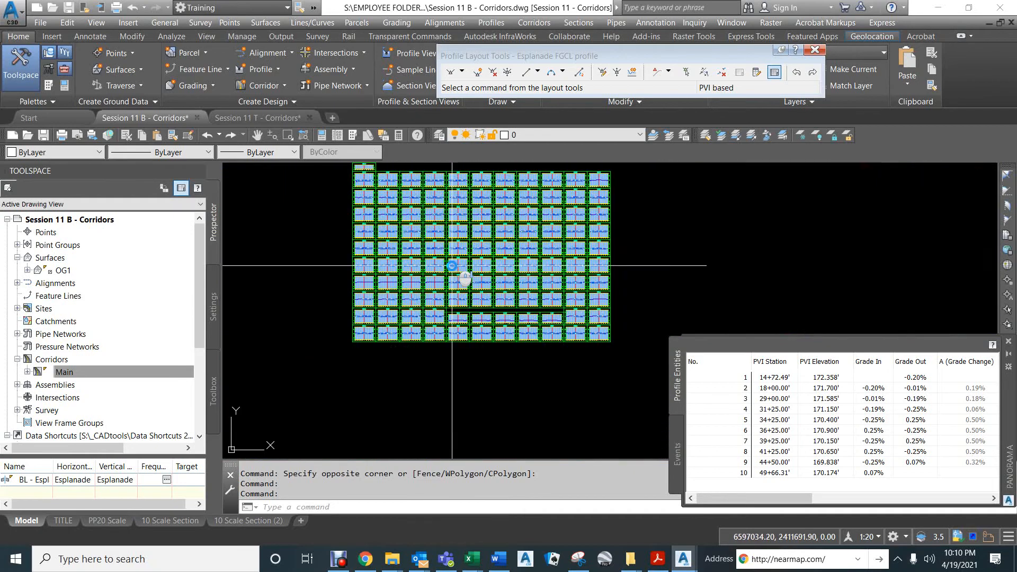
scroll(458, 264, down, 8)
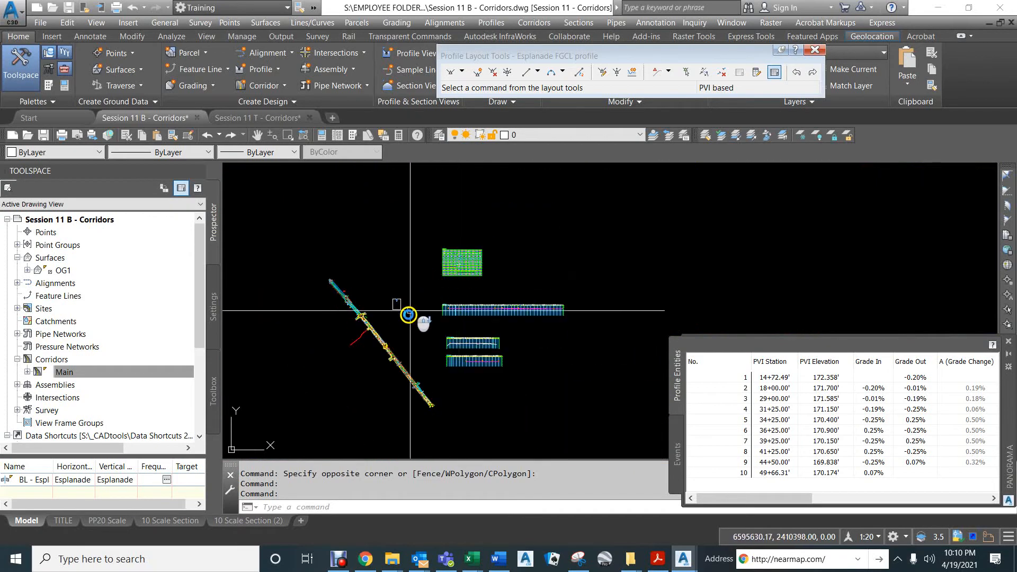
scroll(393, 365, up, 4)
scroll(394, 365, up, 5)
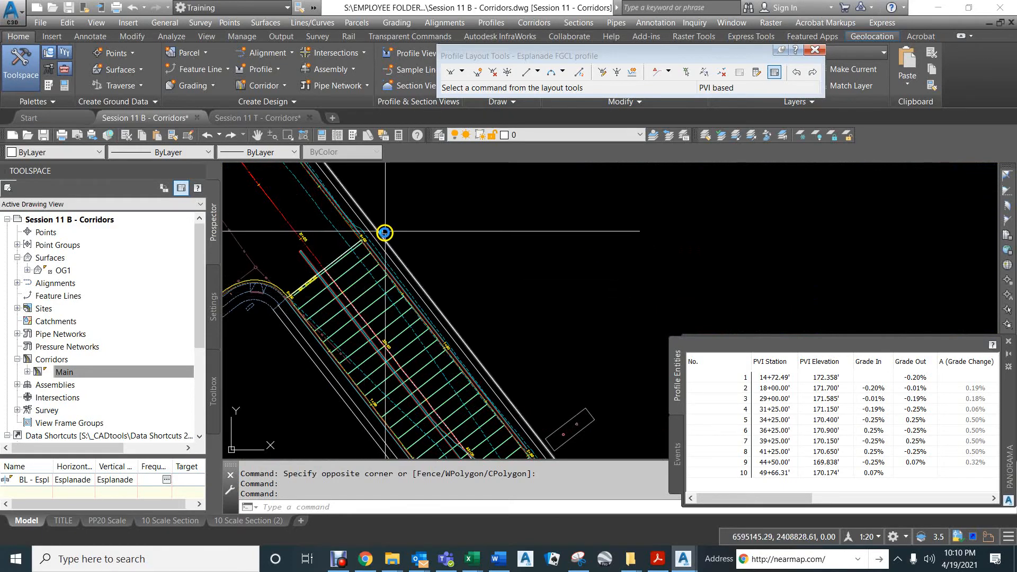
scroll(359, 242, up, 2)
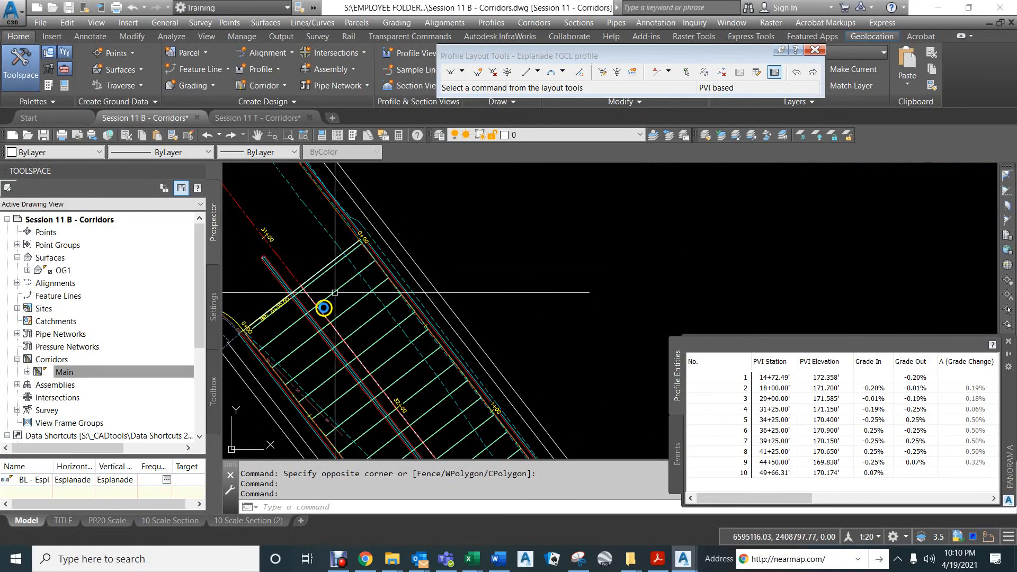
middle_drag(326, 214, 339, 233)
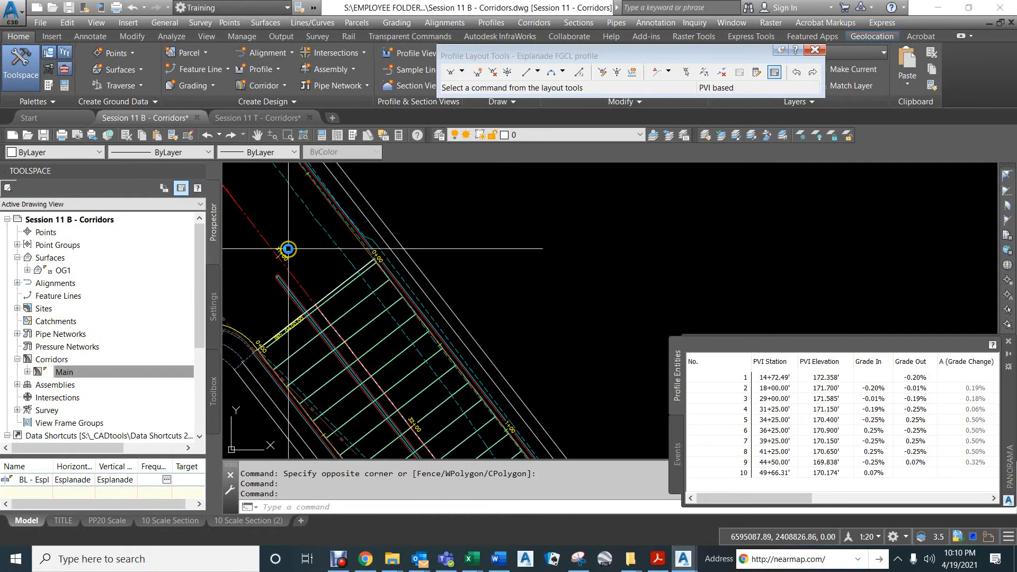
scroll(320, 287, down, 5)
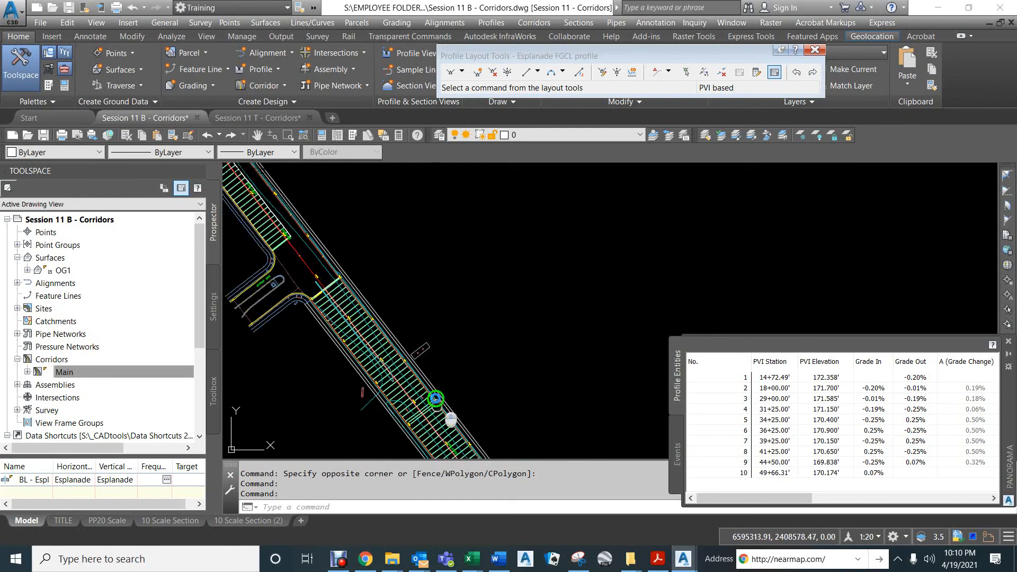
middle_drag(503, 361, 404, 195)
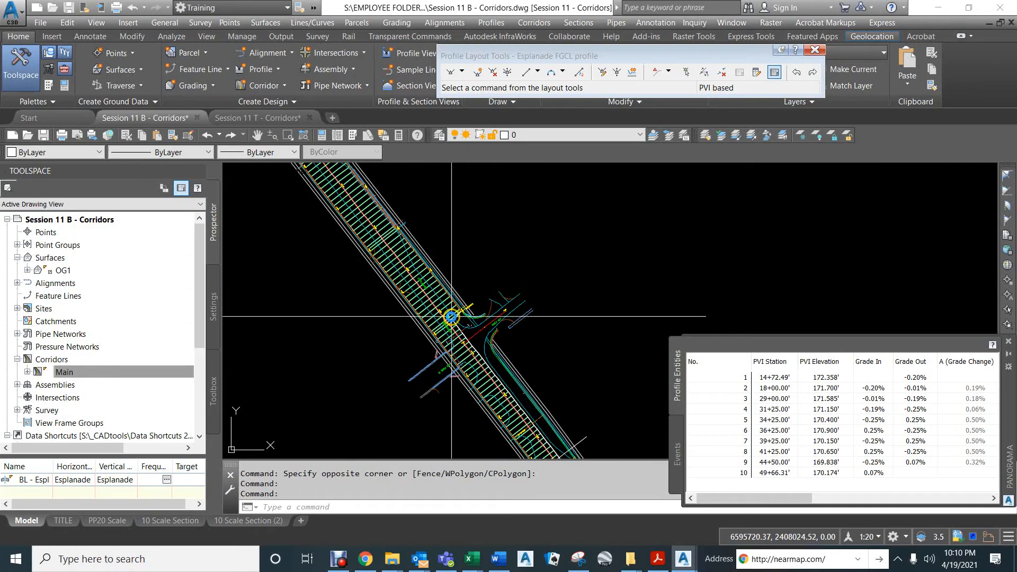
scroll(451, 316, up, 5)
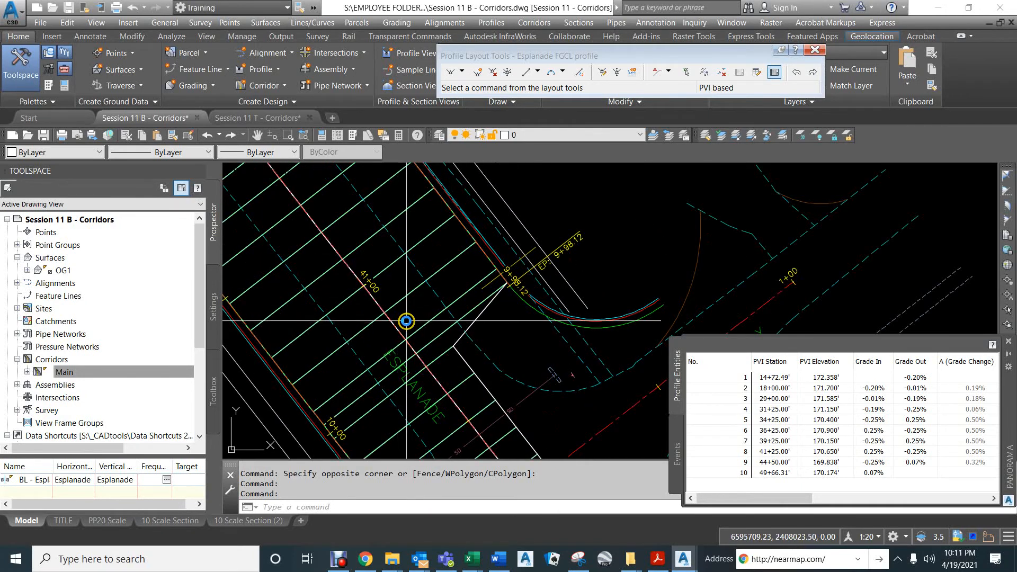
mouse_move(406, 321)
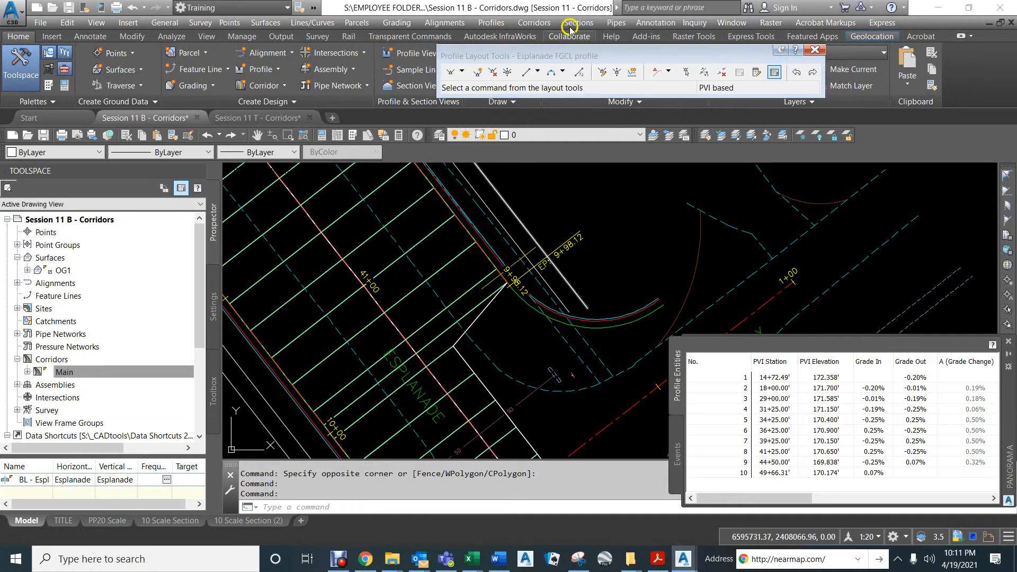
Step: Close the Esplanade FGCL profile's layout tools and review the road assemblies in the drawing
click(814, 50)
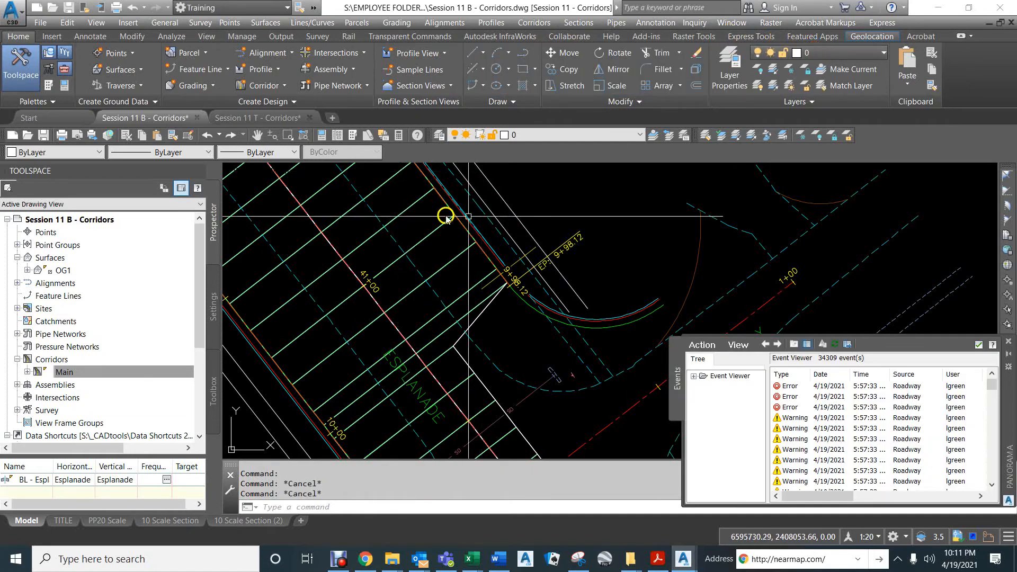
scroll(363, 269, down, 6)
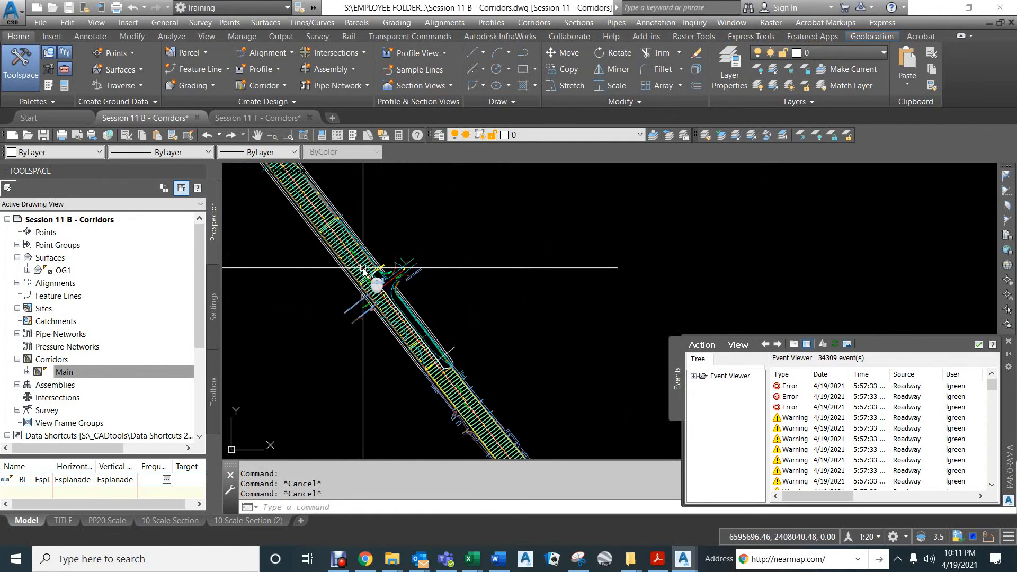
scroll(363, 268, down, 9)
middle_drag(372, 201, 386, 319)
scroll(352, 262, up, 10)
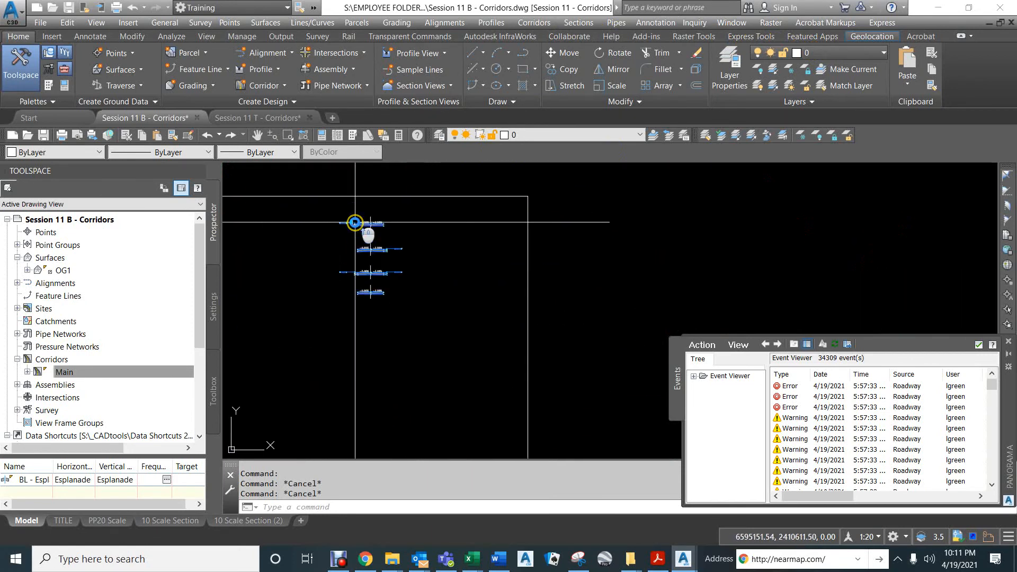
scroll(382, 317, up, 4)
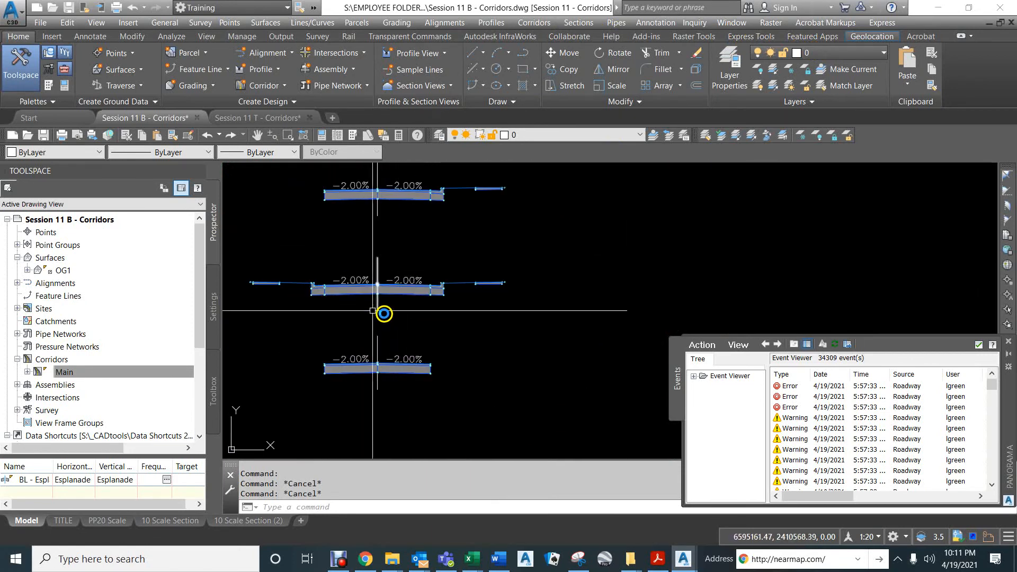
scroll(419, 267, down, 6)
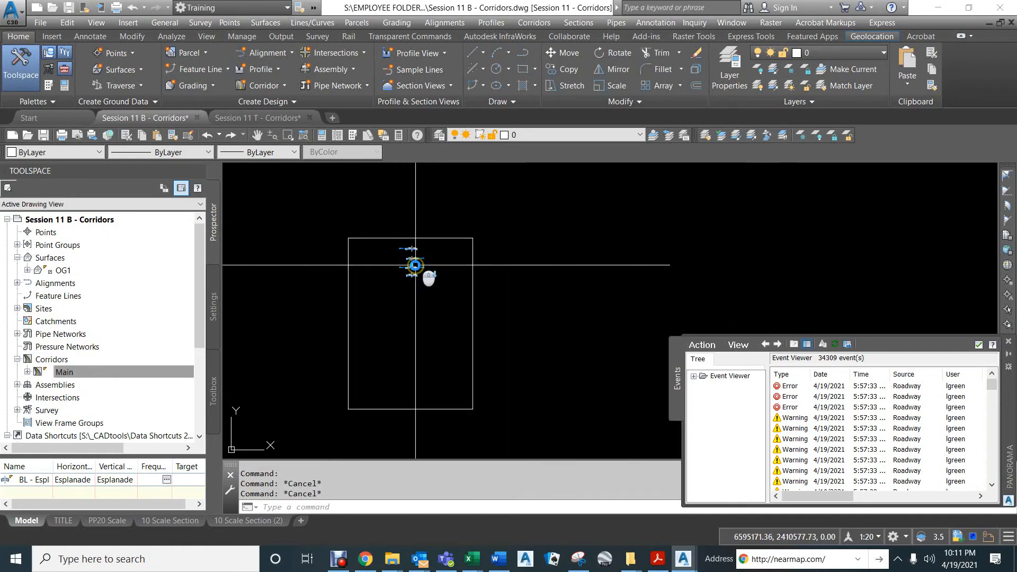
scroll(414, 265, down, 3)
scroll(411, 344, up, 5)
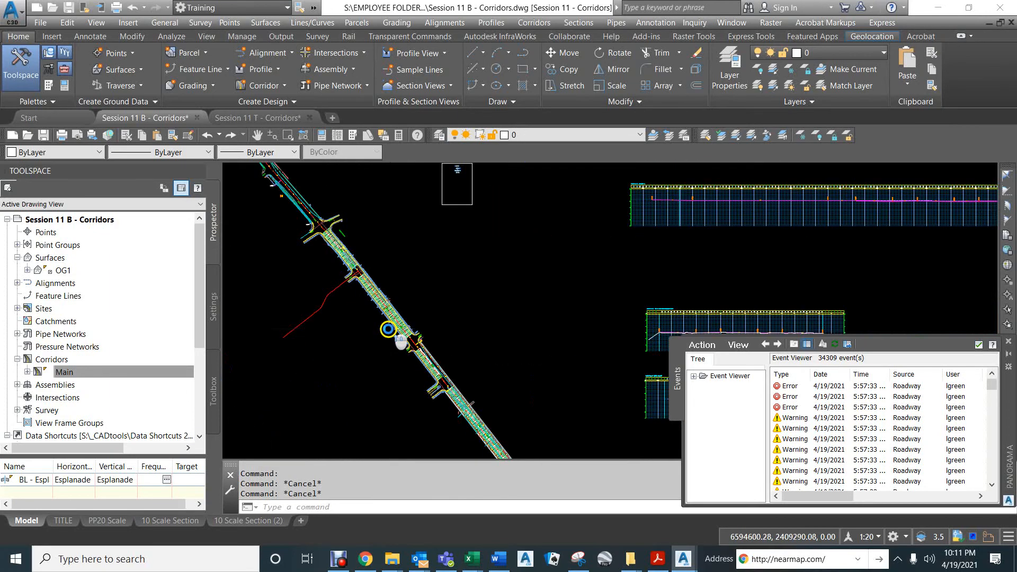
Step: Review the Main corridor's region stations and assemblies in its corridor properties, closing them without changes
middle_drag(475, 358, 352, 174)
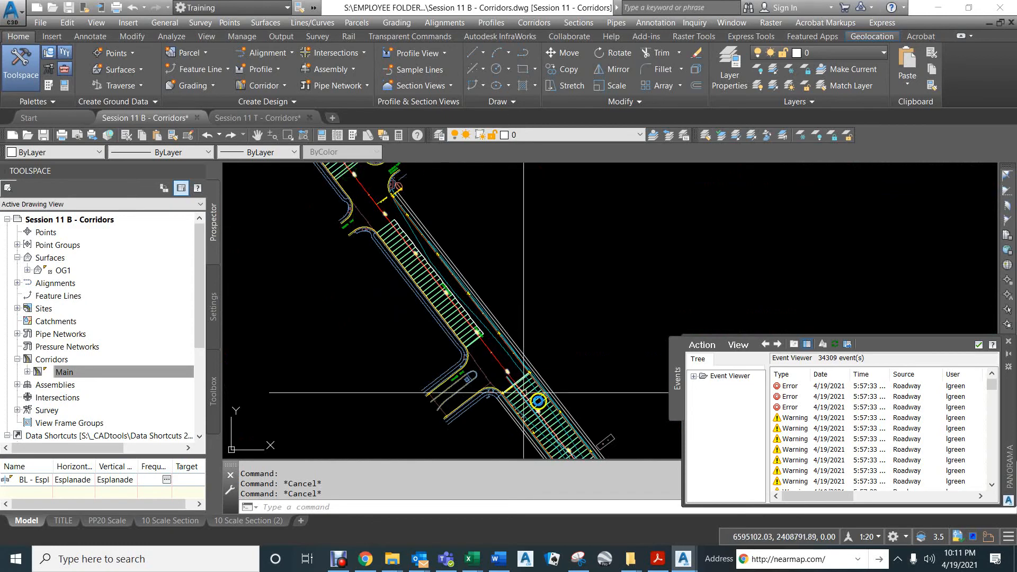
middle_drag(540, 402, 383, 241)
scroll(383, 242, up, 5)
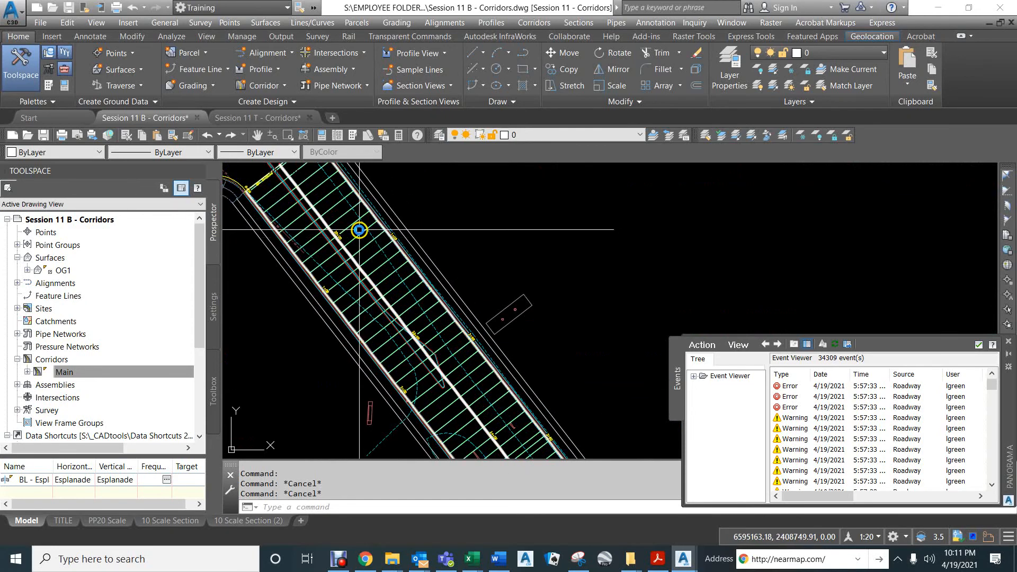
click(351, 227)
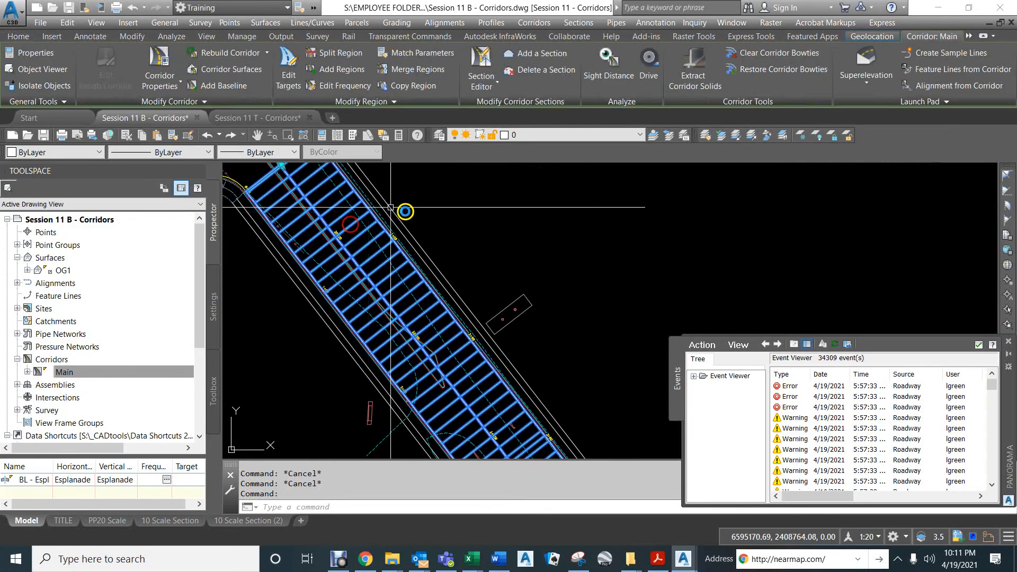
click(161, 79)
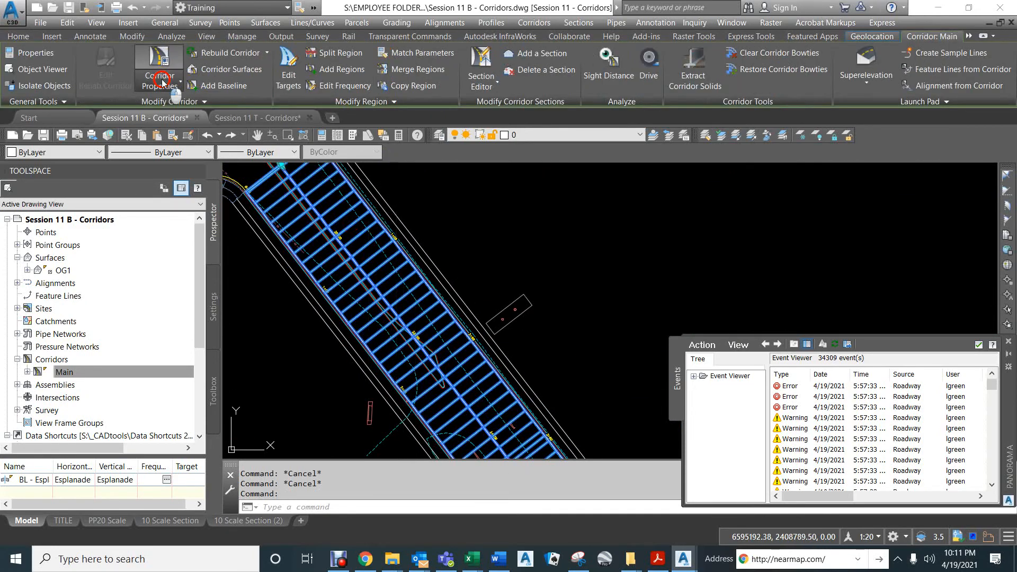
click(372, 263)
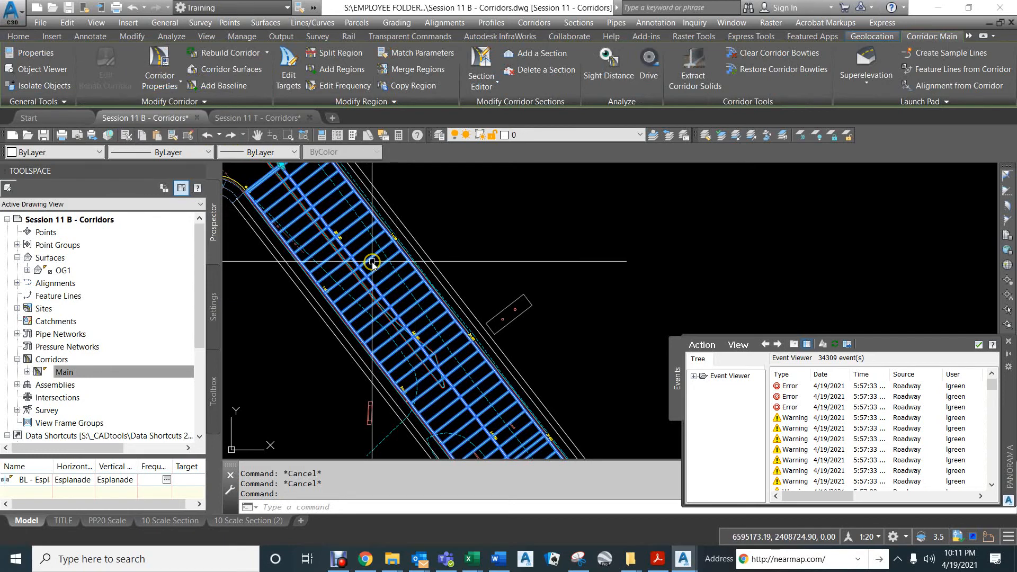
click(164, 85)
click(180, 108)
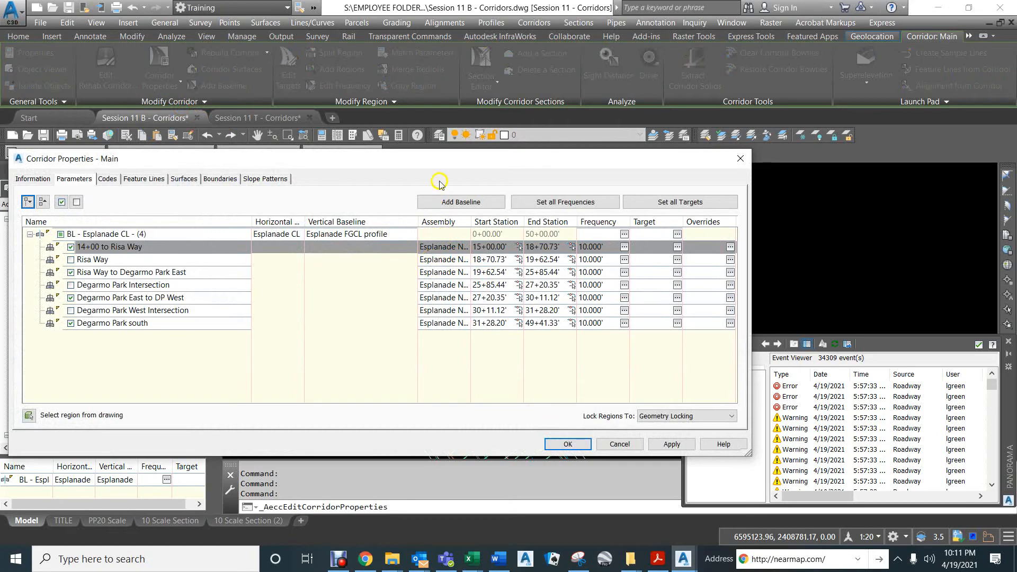
mouse_move(441, 164)
mouse_down()
mouse_move(507, 373)
mouse_move(510, 436)
mouse_move(494, 271)
mouse_up()
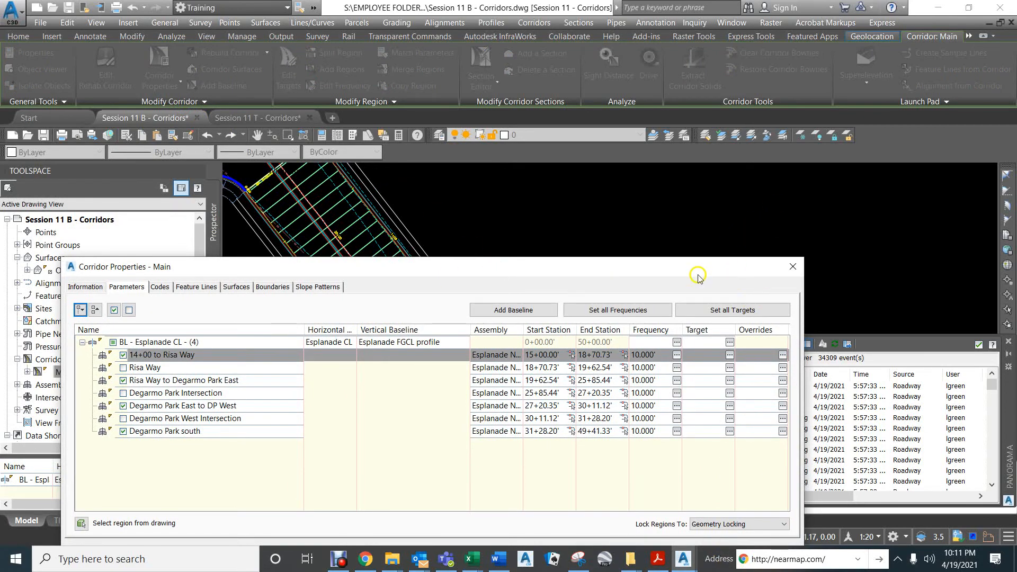
drag(698, 274, 719, 138)
click(685, 421)
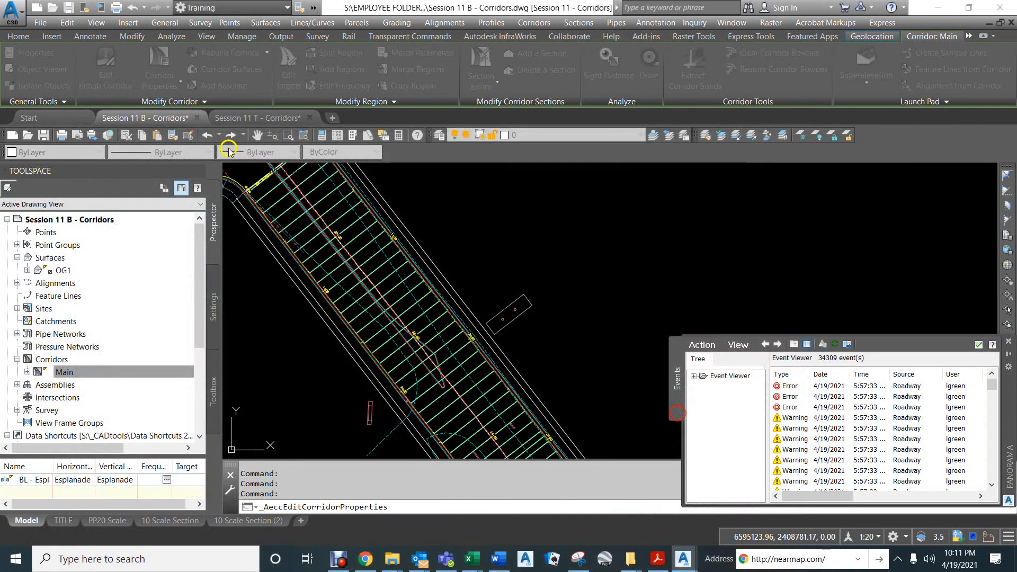
Step: Assign the Esplanade SW Both Sides assembly to the Main corridor's Degarmo Park south region and rebuild the corridor
scroll(328, 221, up, 4)
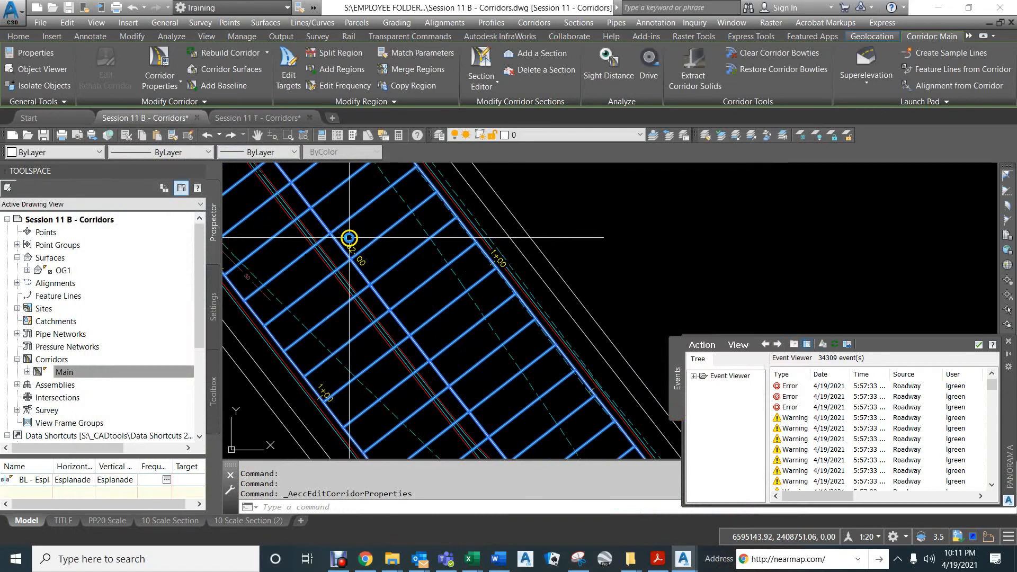
click(159, 82)
click(174, 108)
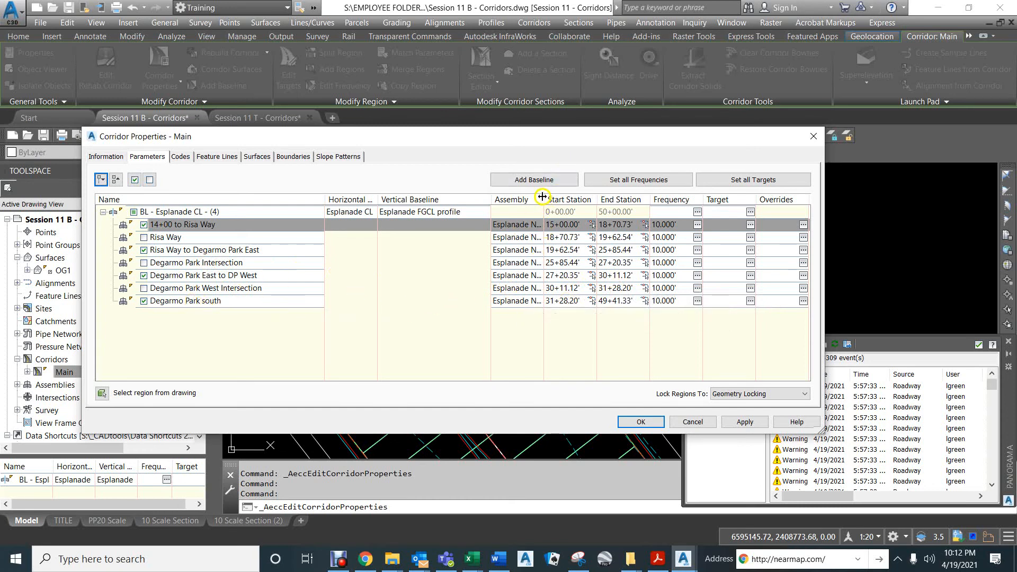
drag(551, 198, 596, 200)
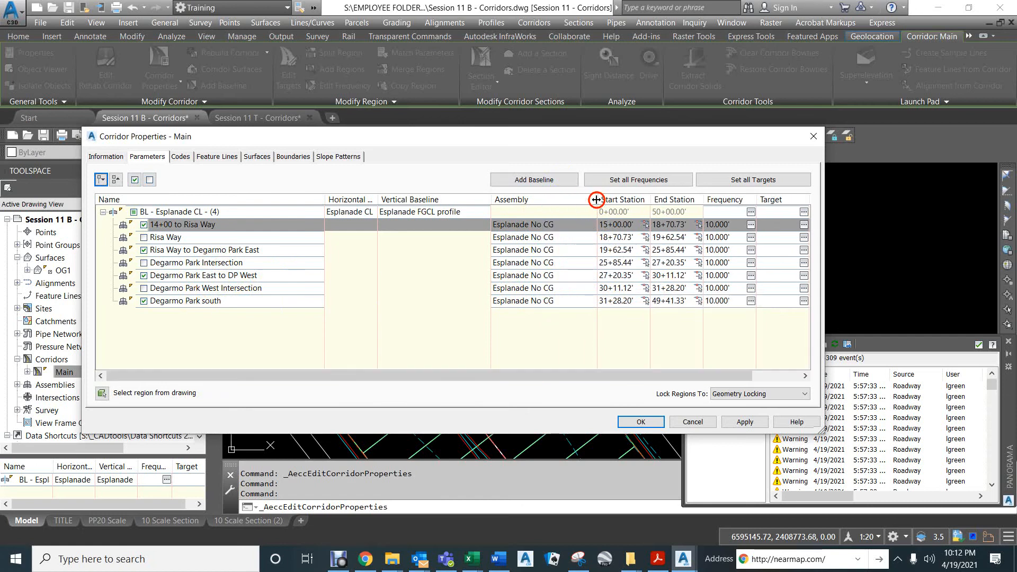
double_click(522, 301)
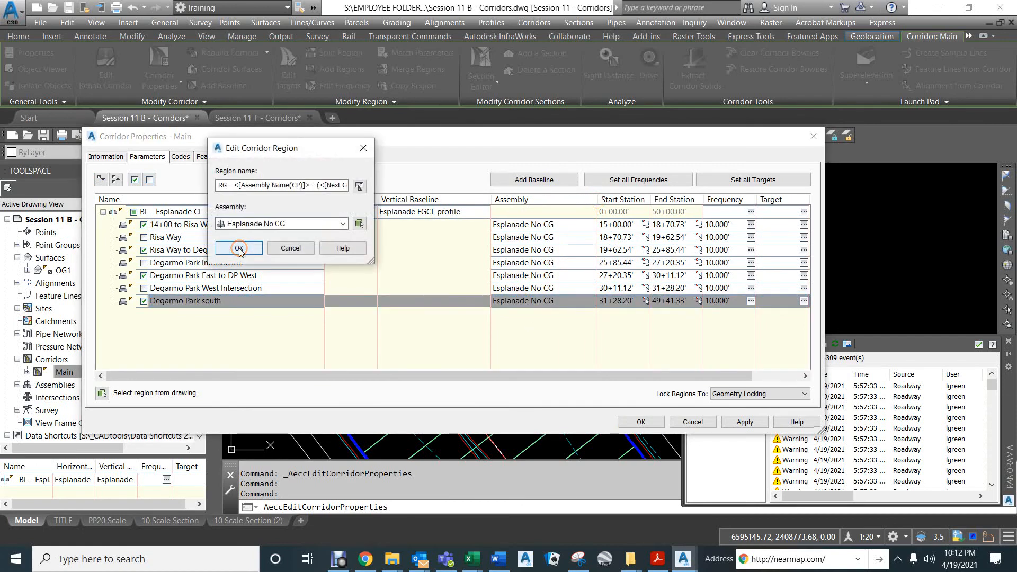
click(254, 223)
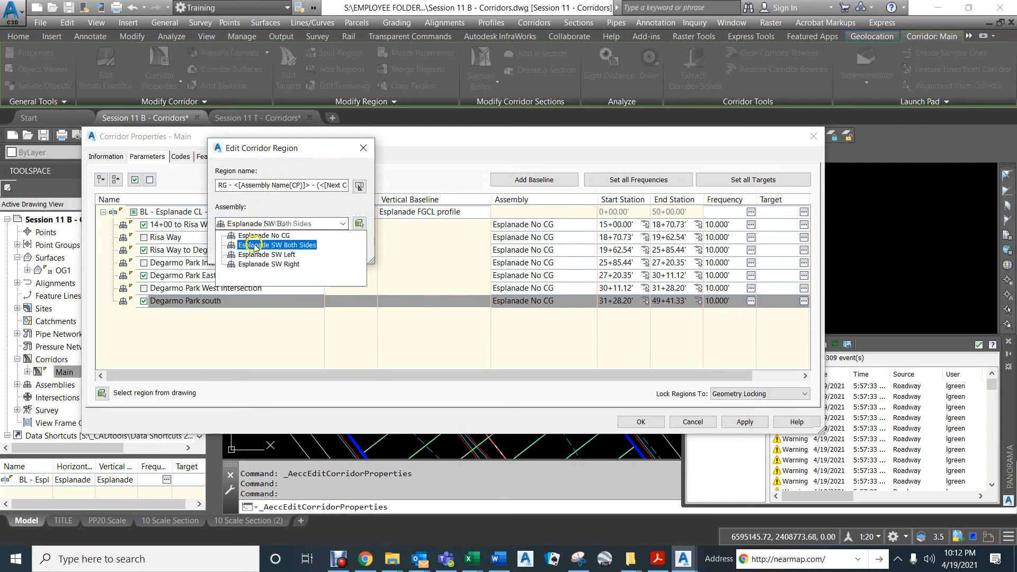
click(277, 245)
click(251, 246)
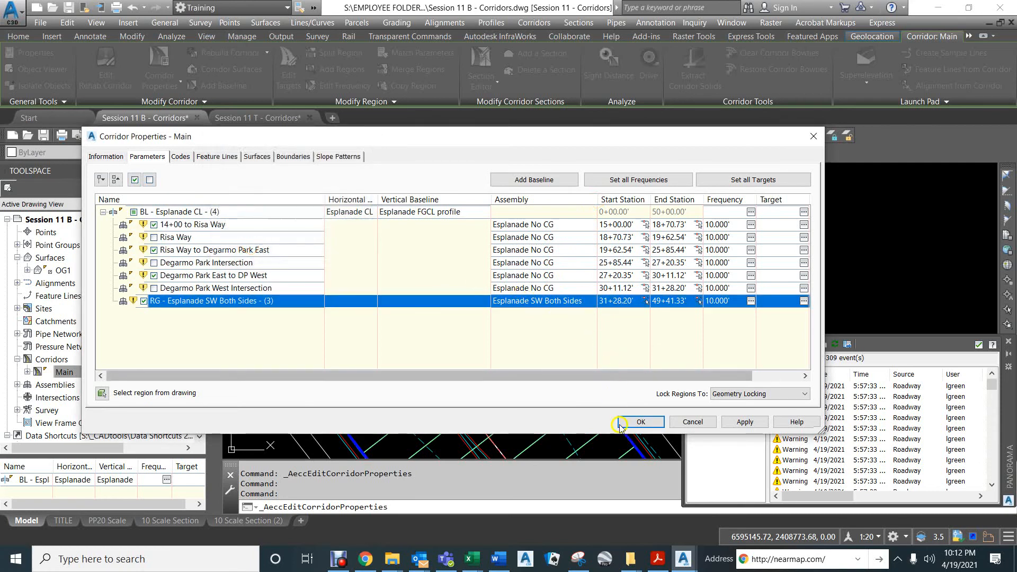
click(638, 422)
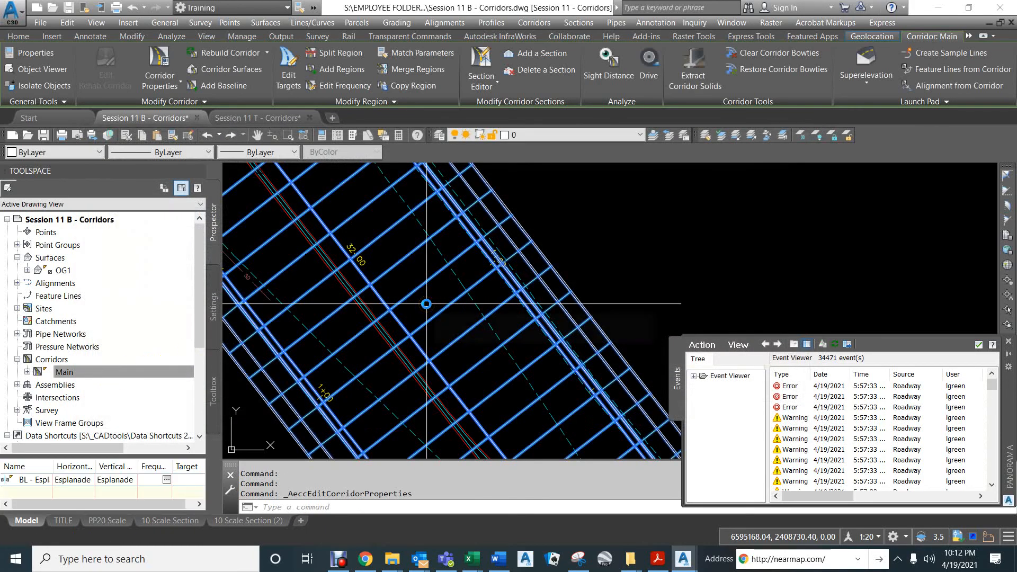
Step: Inspect the curb and sidewalk beyond the pavement edge in the Main corridor's section view at station 31+50
scroll(426, 303, down, 5)
scroll(426, 303, down, 2)
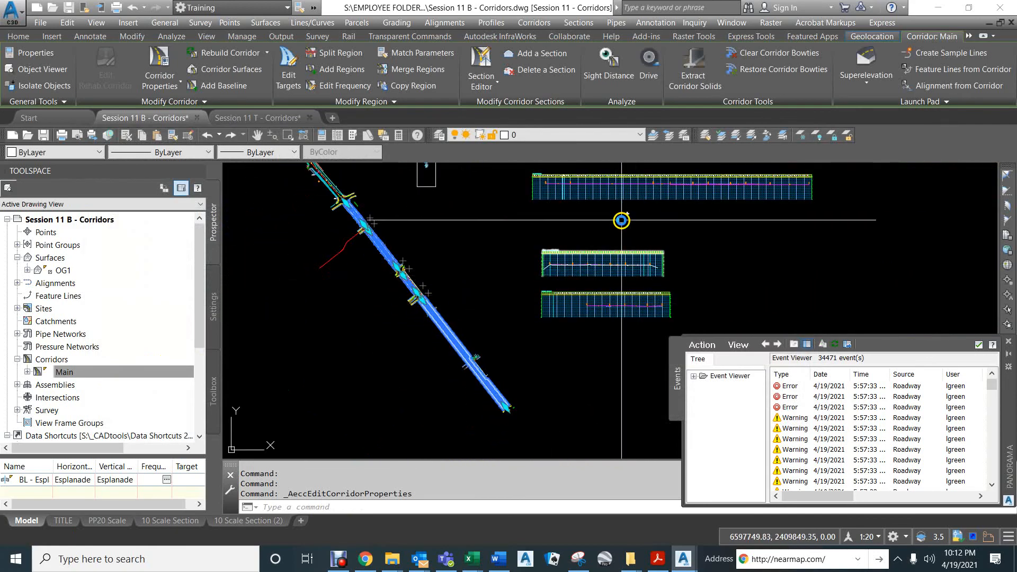
middle_drag(621, 220, 537, 398)
scroll(480, 247, up, 12)
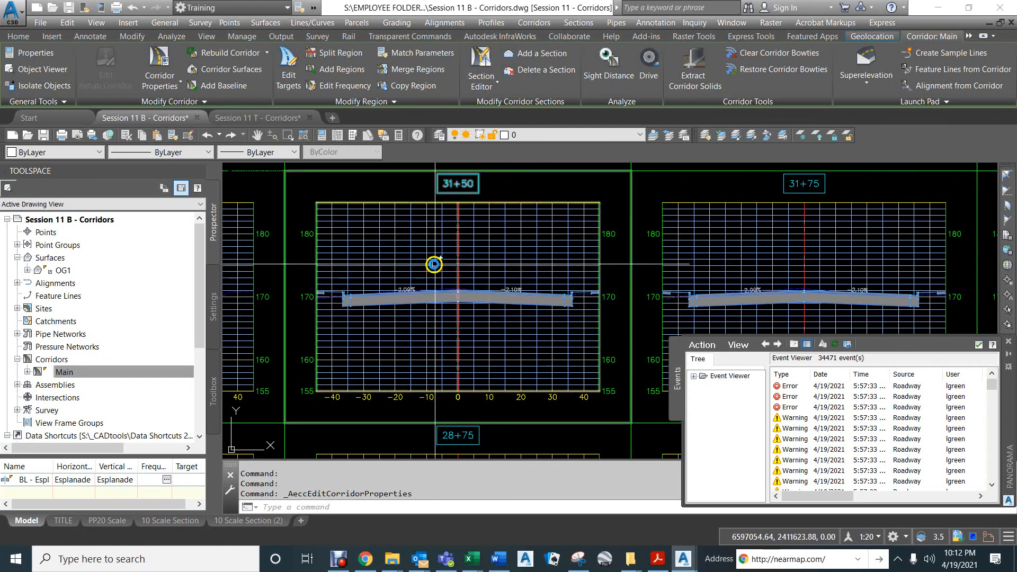
scroll(578, 296, up, 4)
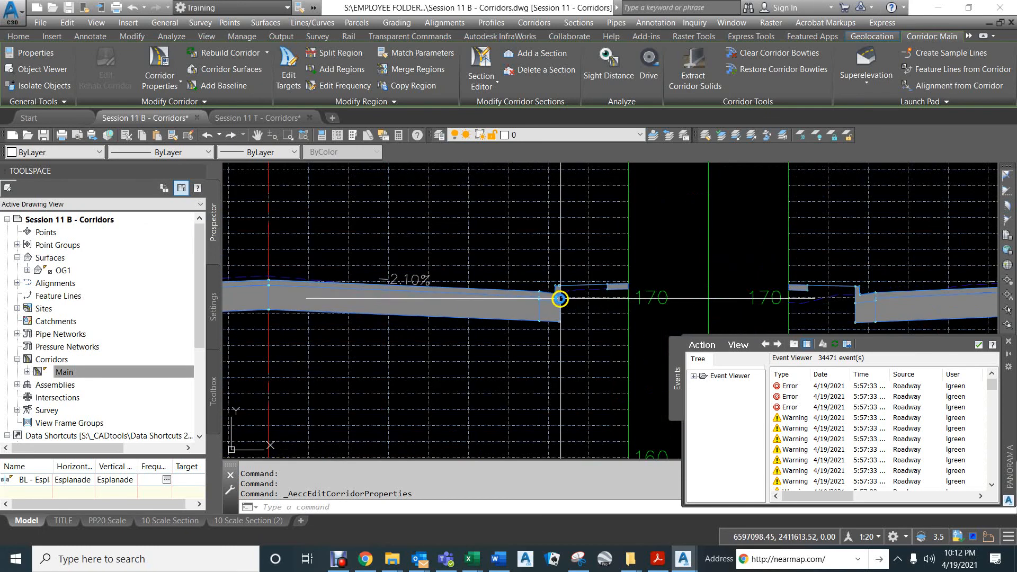
scroll(560, 297, down, 4)
mouse_move(345, 234)
middle_down()
mouse_move(656, 240)
mouse_move(440, 221)
mouse_move(364, 232)
middle_up()
click(447, 245)
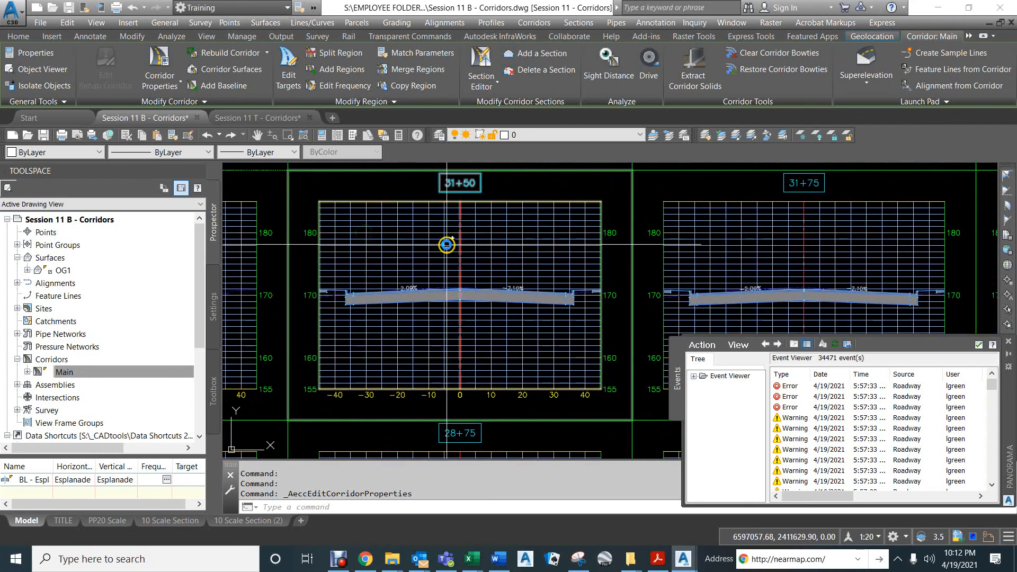
Step: Examine the outer pavement edge in the section view at station 29+00 and review the overall layout of section views
middle_drag(760, 248, 350, 225)
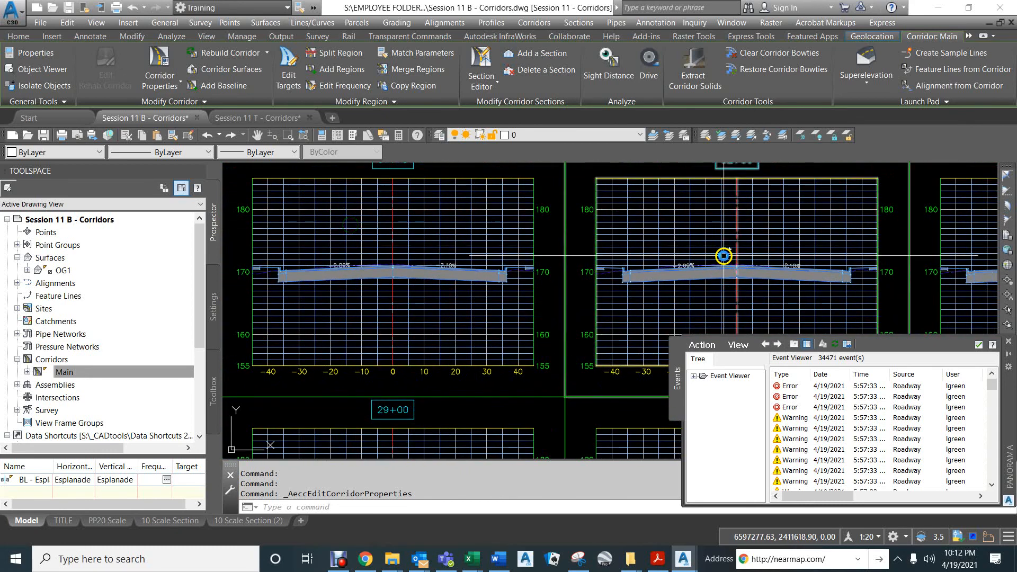
mouse_move(723, 256)
middle_down()
mouse_move(632, 201)
mouse_move(626, 164)
middle_up()
mouse_move(364, 332)
middle_down()
mouse_move(377, 317)
mouse_move(469, 294)
middle_up()
scroll(511, 400, up, 8)
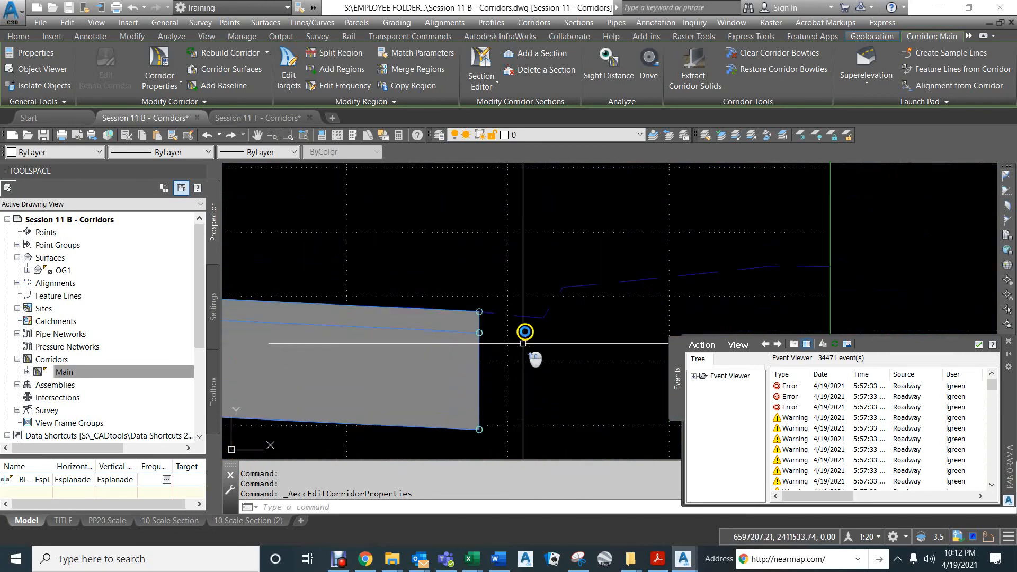
scroll(513, 333, down, 8)
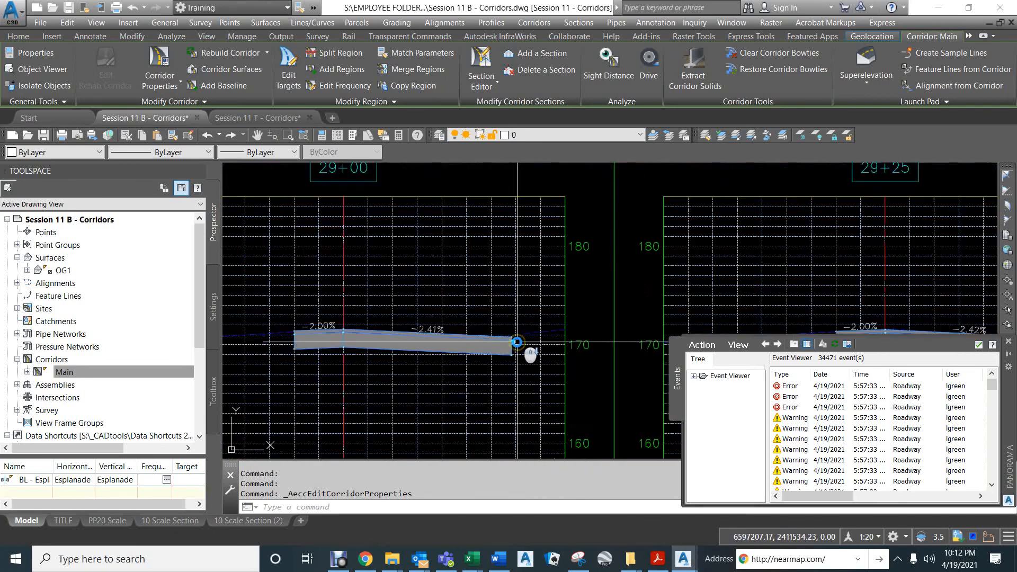
scroll(517, 341, down, 4)
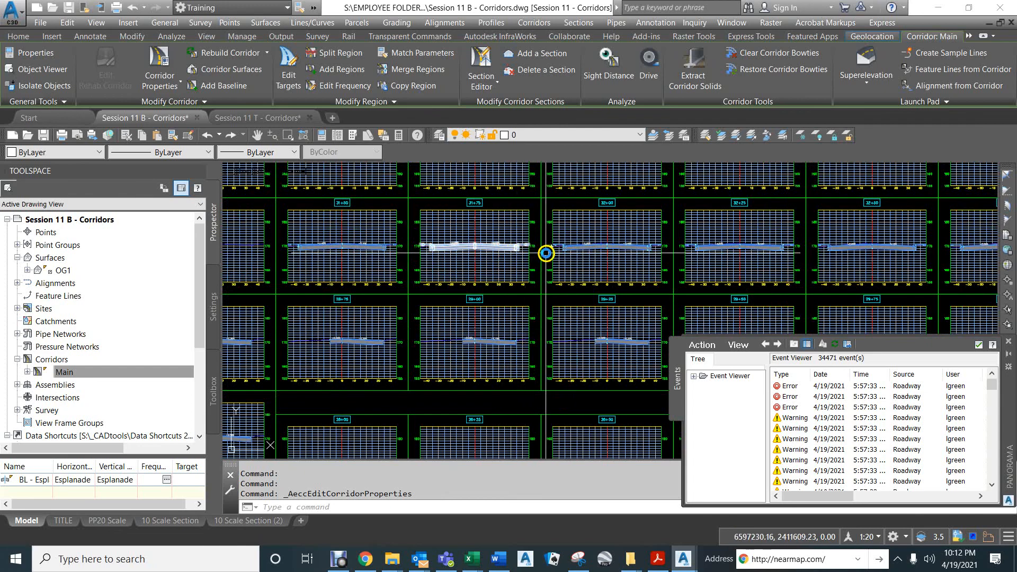
scroll(392, 284, up, 2)
middle_drag(392, 284, 386, 284)
middle_drag(477, 251, 552, 314)
scroll(529, 302, down, 4)
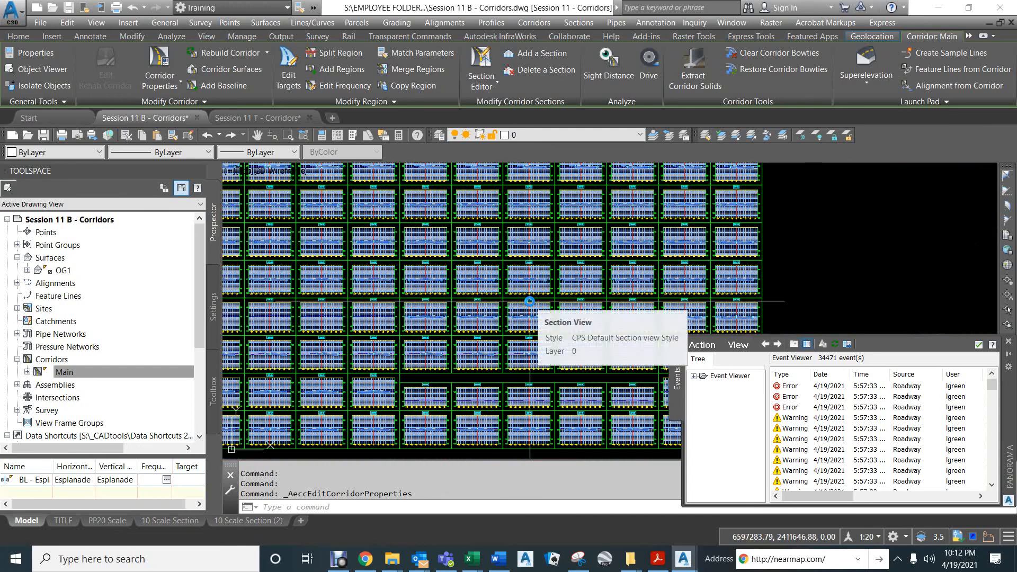
middle_drag(464, 272, 555, 287)
scroll(555, 287, down, 2)
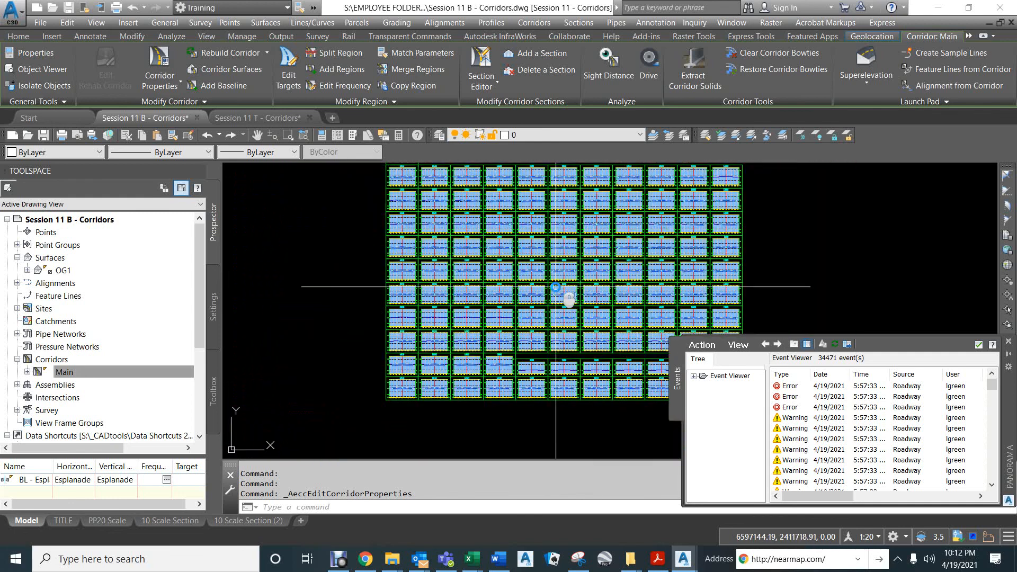